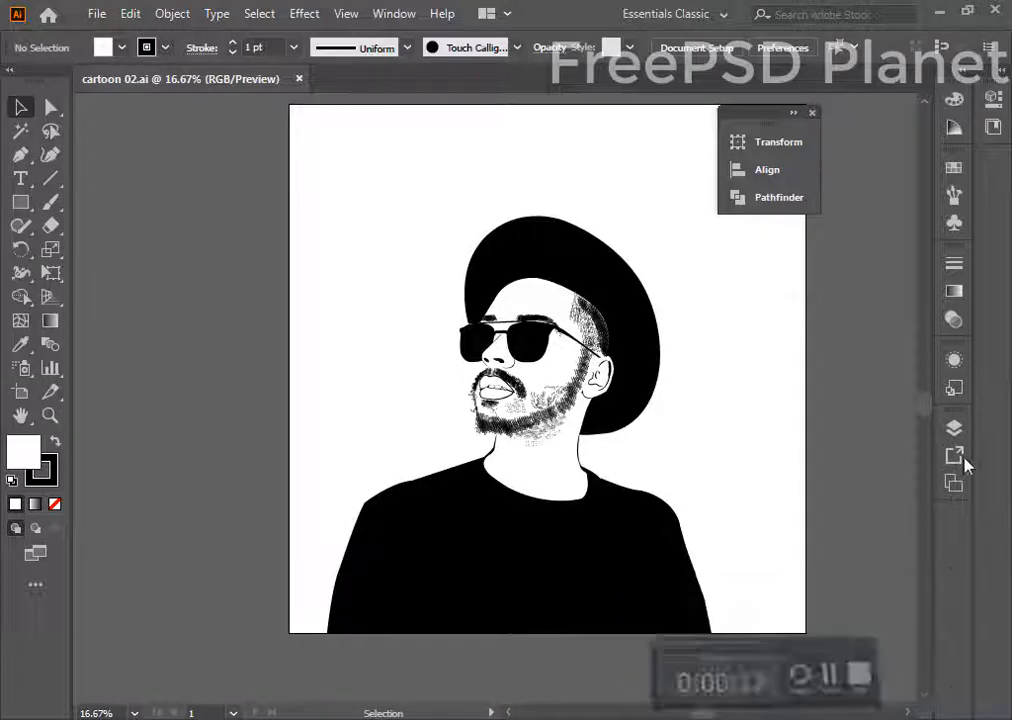
- Show the reference photo on Layer 1 and lock the drawing layers that are still unlocked, including mouth and ear
click(954, 428)
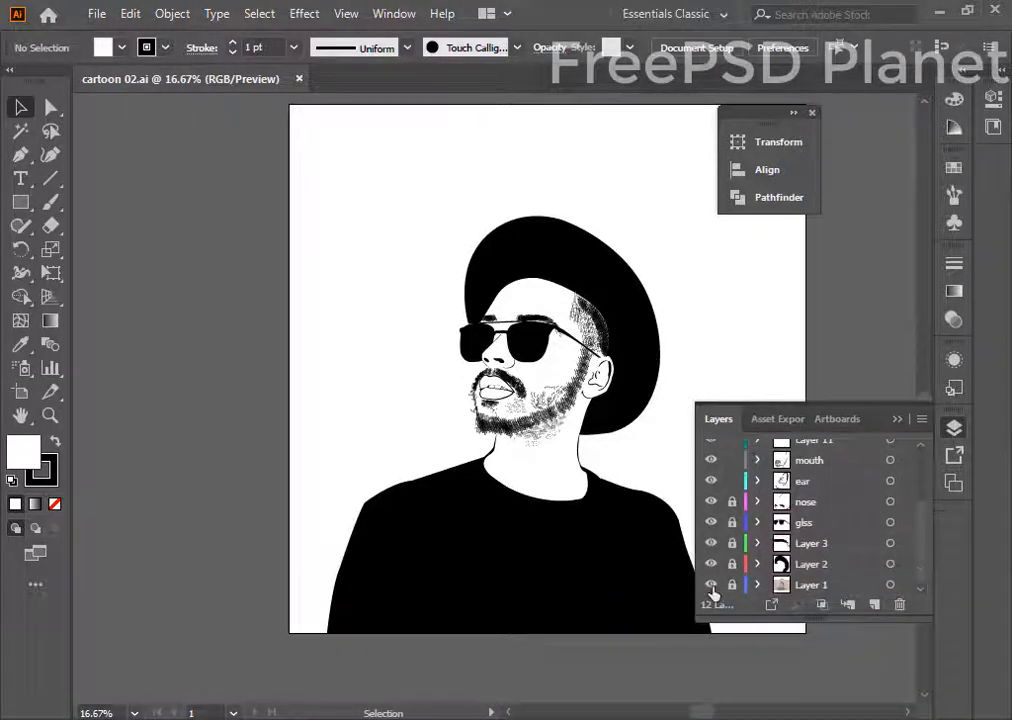
click(711, 586)
click(735, 466)
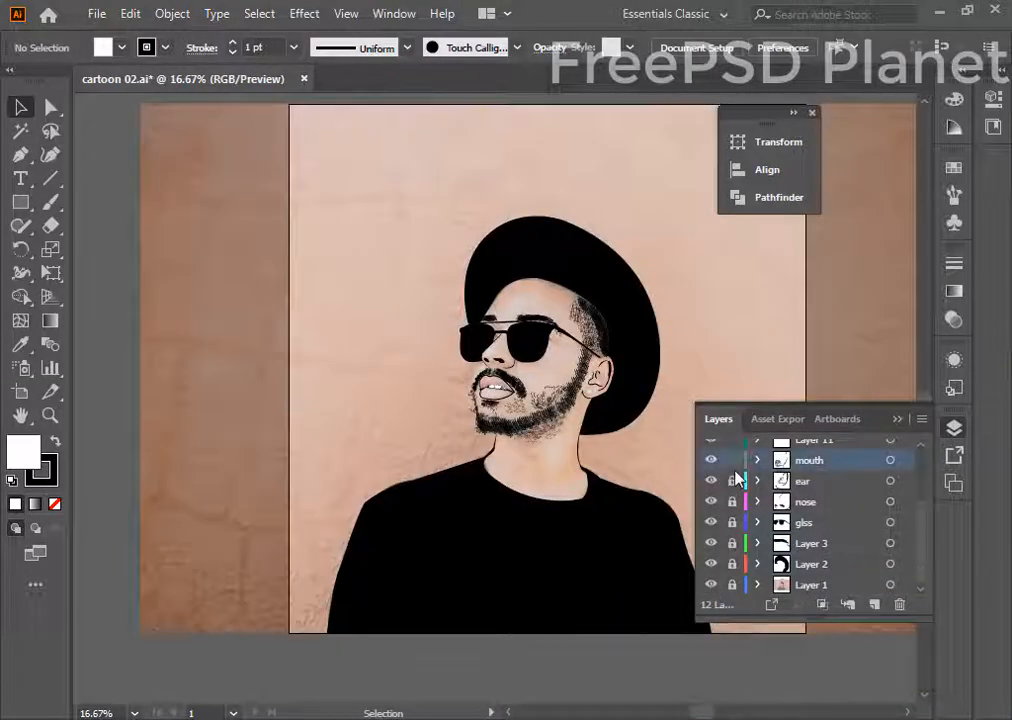
scroll(736, 452, up, 2)
scroll(736, 455, up, 3)
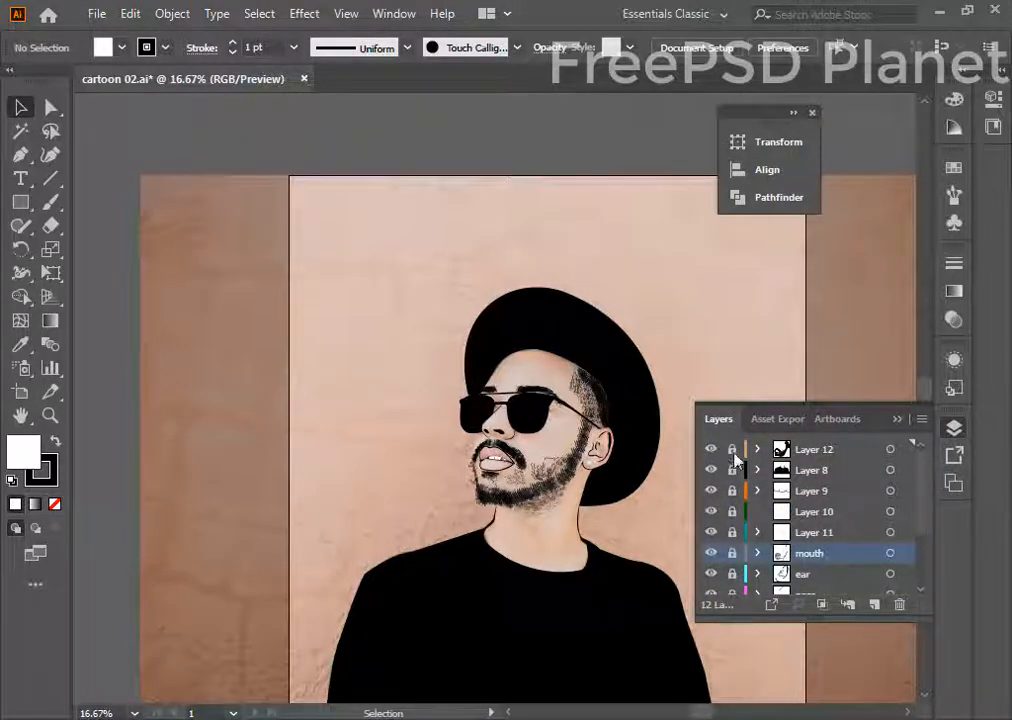
mouse_move(925, 520)
mouse_down()
mouse_move(920, 562)
mouse_move(922, 516)
mouse_up()
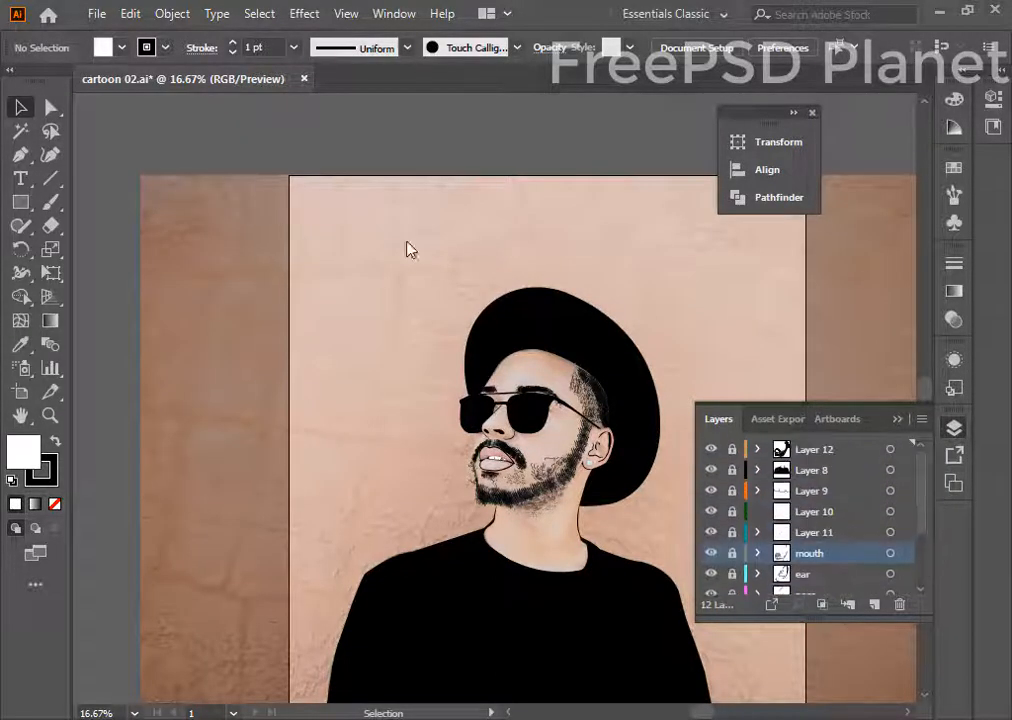
- Save a copy of the document as "cartoon 03" in Adobe Illustrator format, version Illustrator 2020
click(99, 15)
click(163, 198)
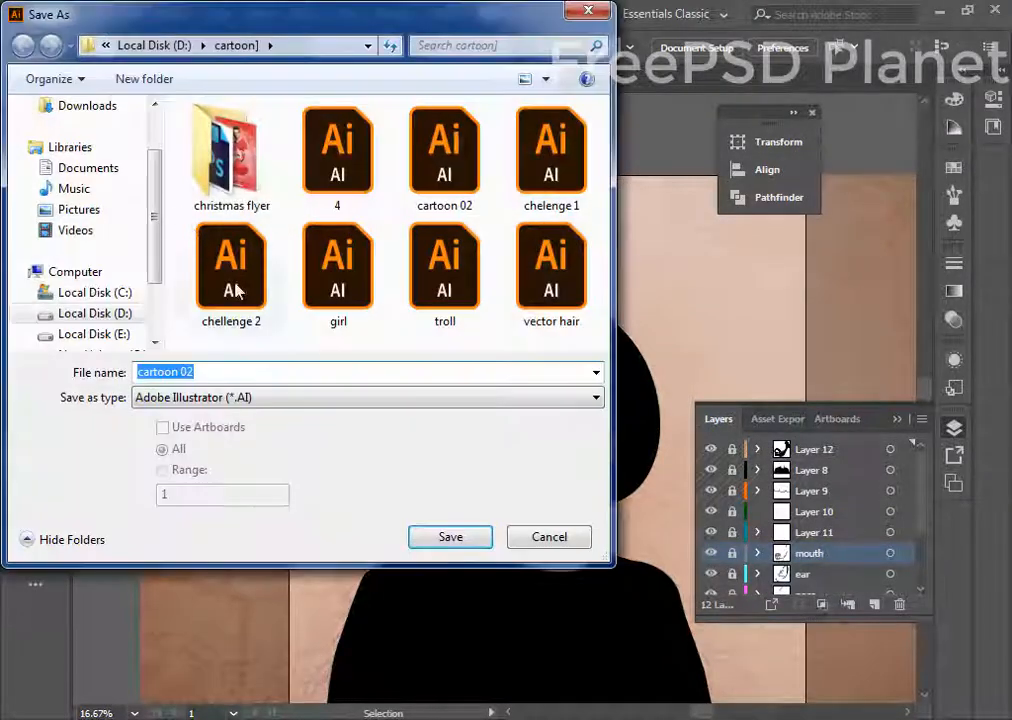
key(BackSpace)
text(3)
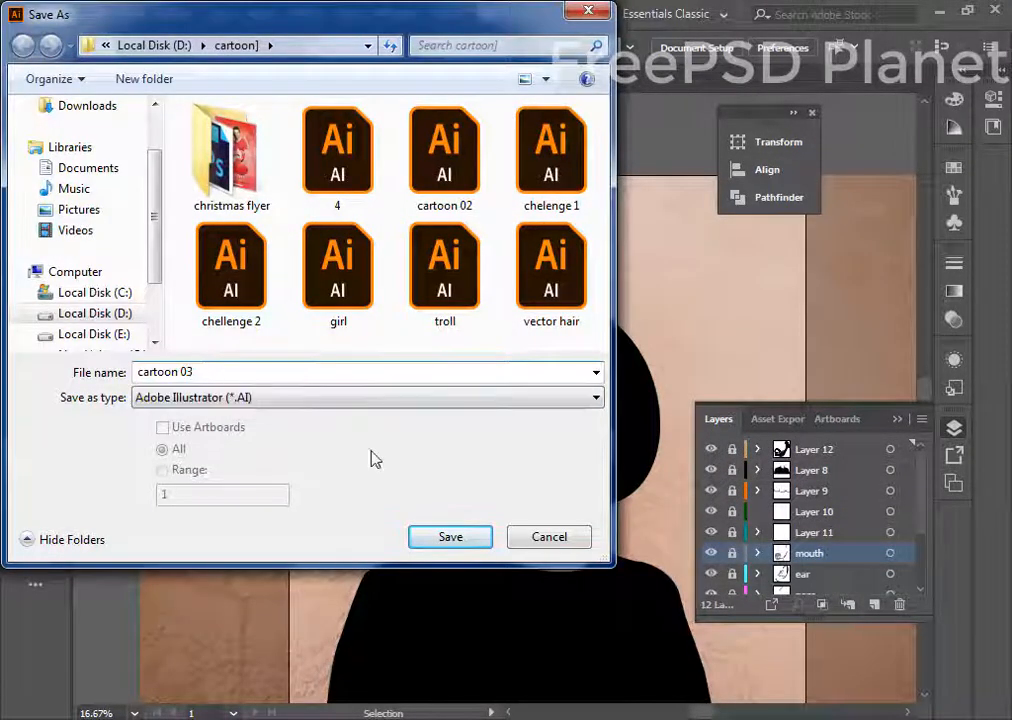
click(447, 537)
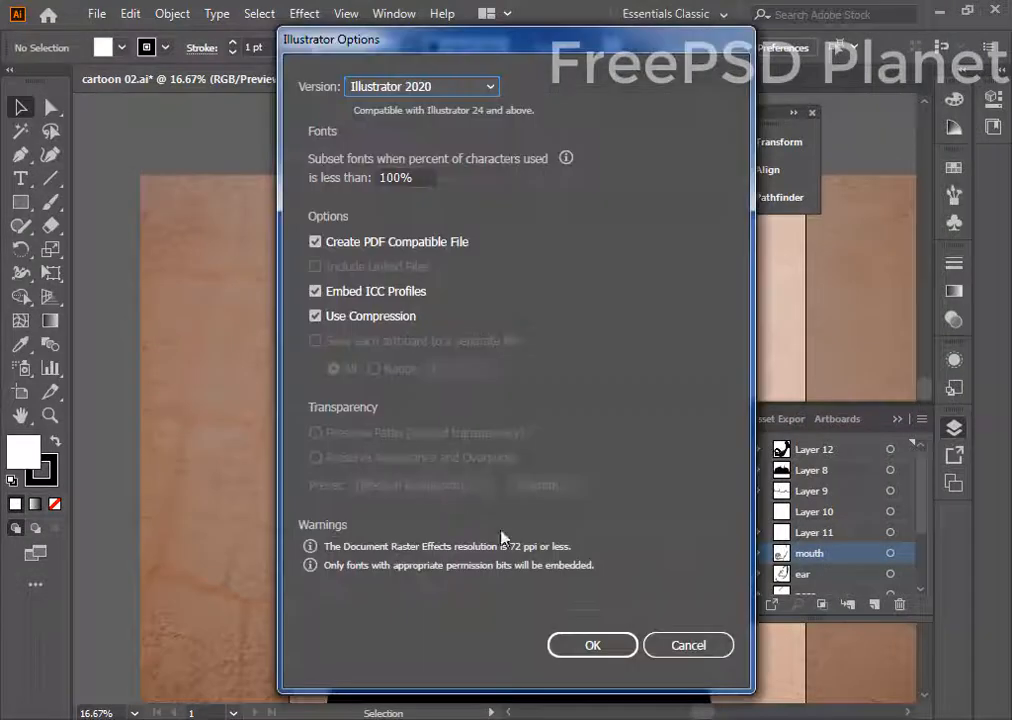
click(580, 643)
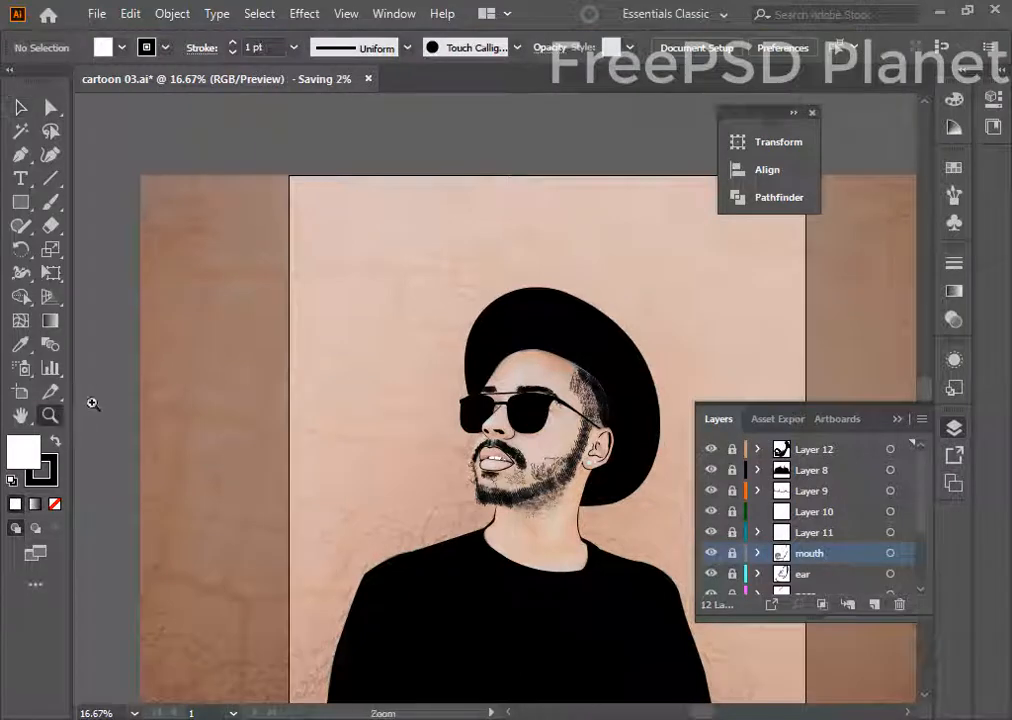
- Create a new layer directly above the photo layer and sample the skin tone from the cheek as the fill colour
drag(309, 294, 660, 605)
drag(606, 557, 488, 544)
scroll(843, 590, down, 3)
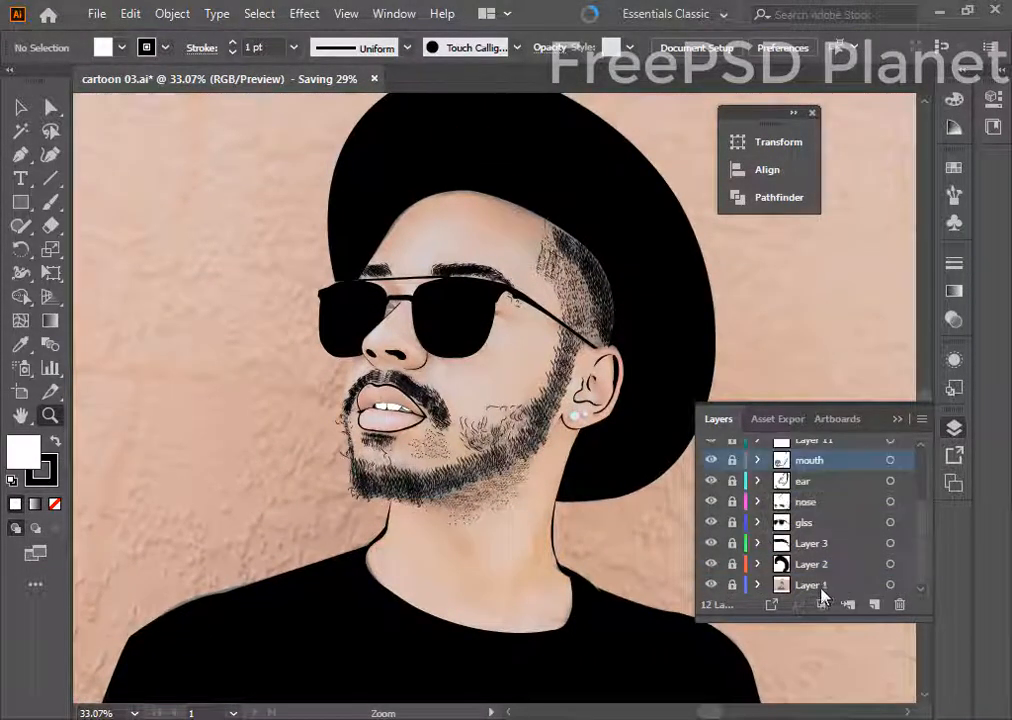
click(872, 604)
click(28, 346)
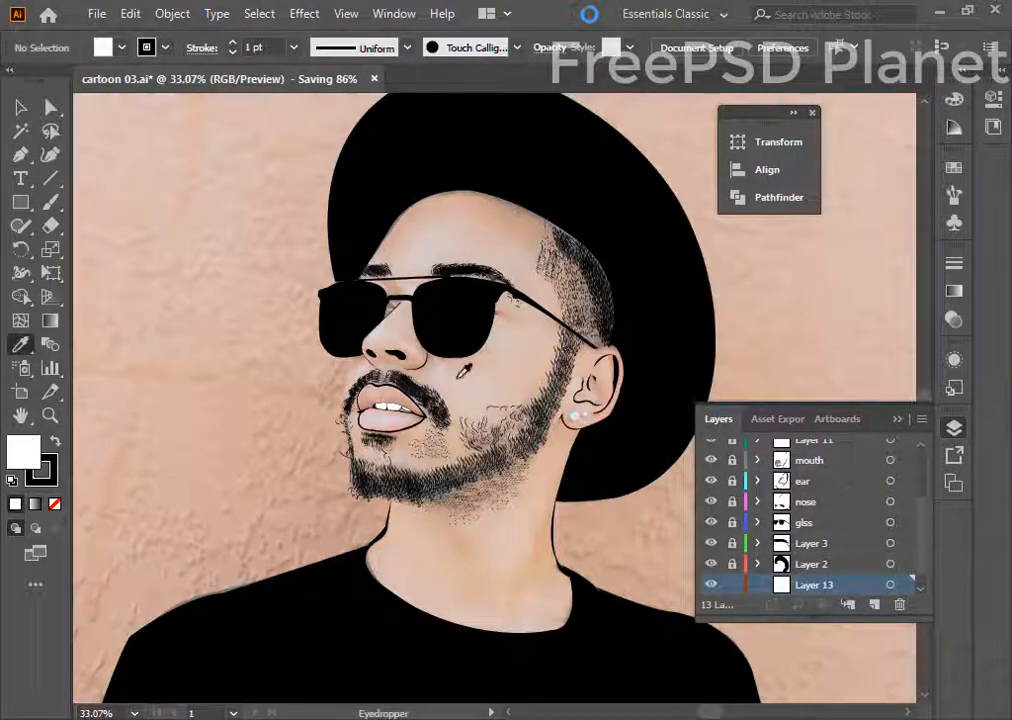
click(462, 382)
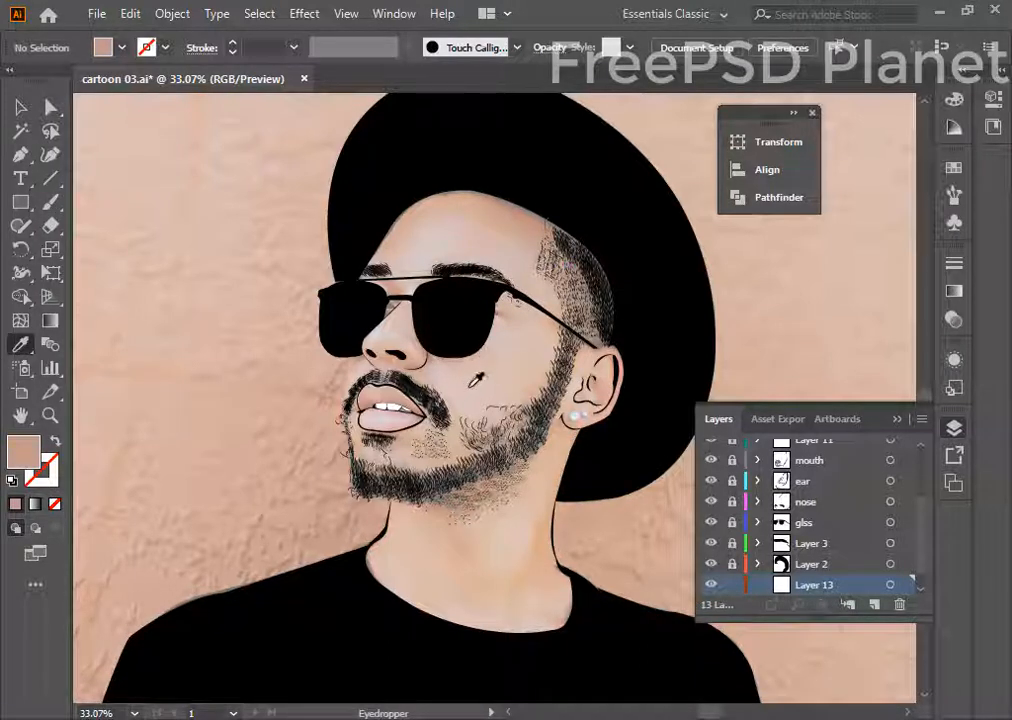
- Draw a closed skin shape with the Pen tool around the face, ear and neck, overlapping beneath the hat and shirt
click(24, 156)
click(415, 157)
click(575, 177)
click(643, 286)
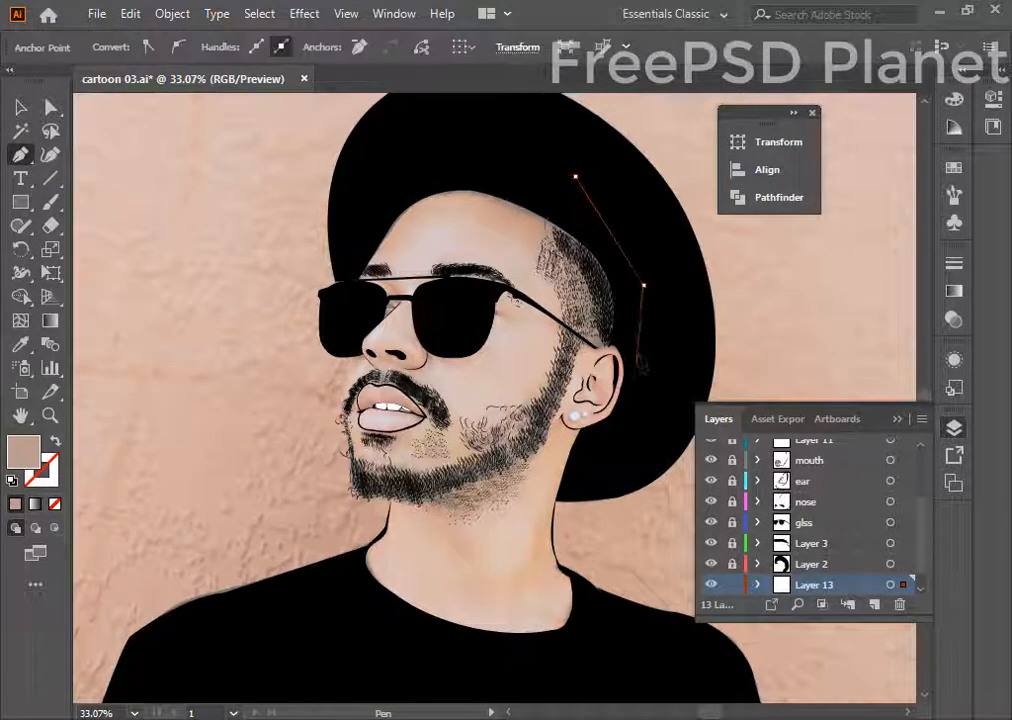
click(631, 401)
click(555, 498)
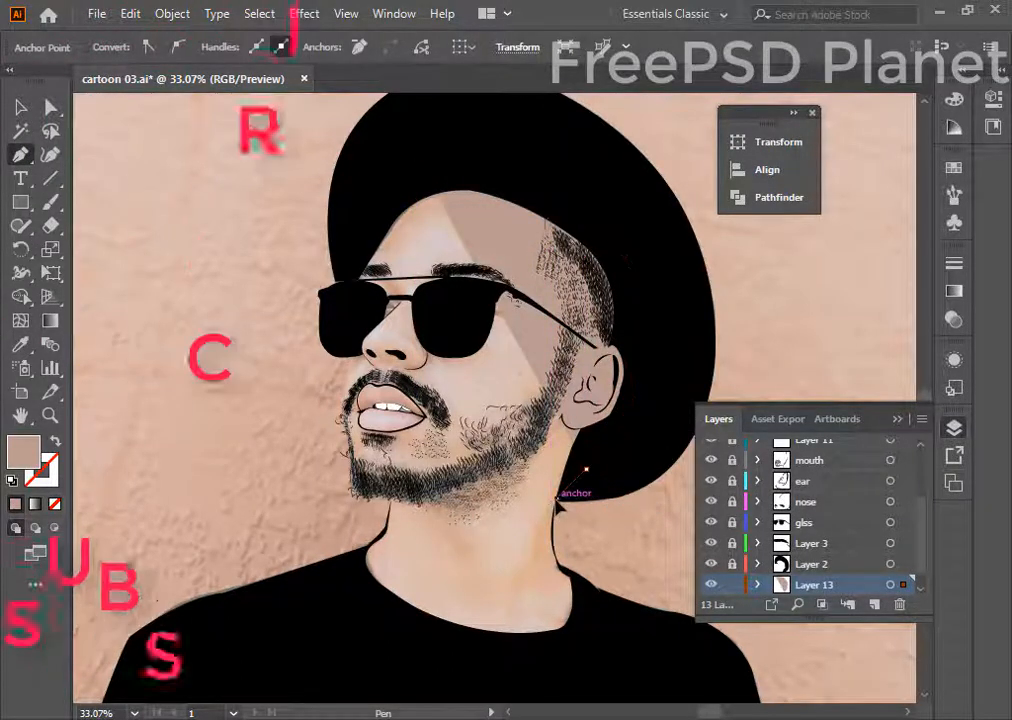
click(555, 548)
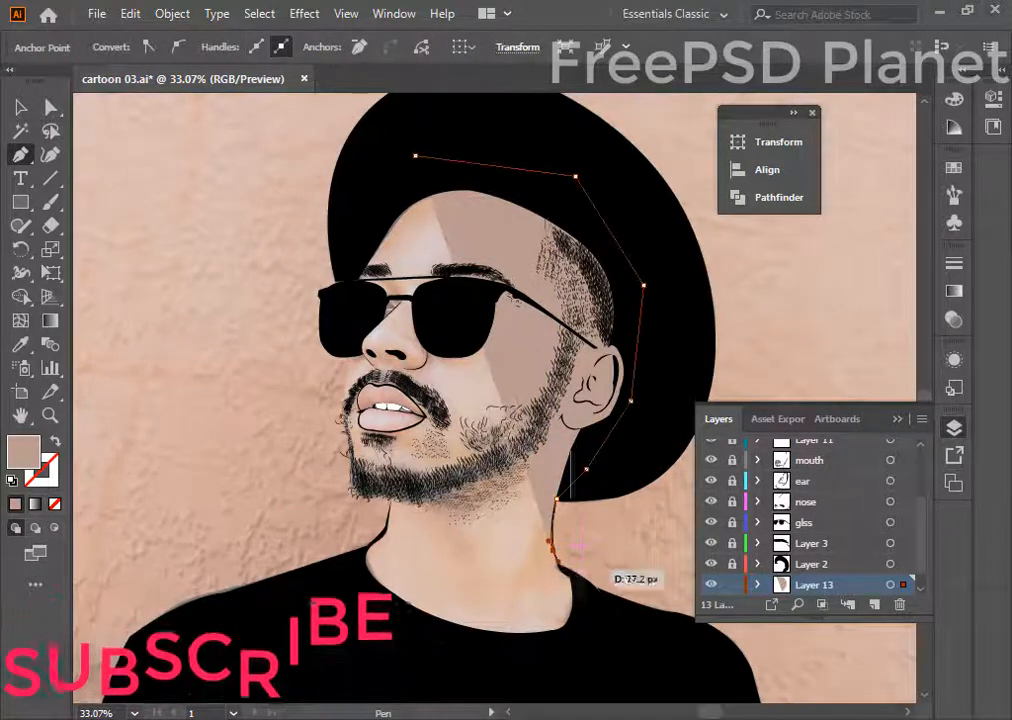
click(583, 592)
click(587, 648)
click(473, 678)
click(361, 635)
click(343, 588)
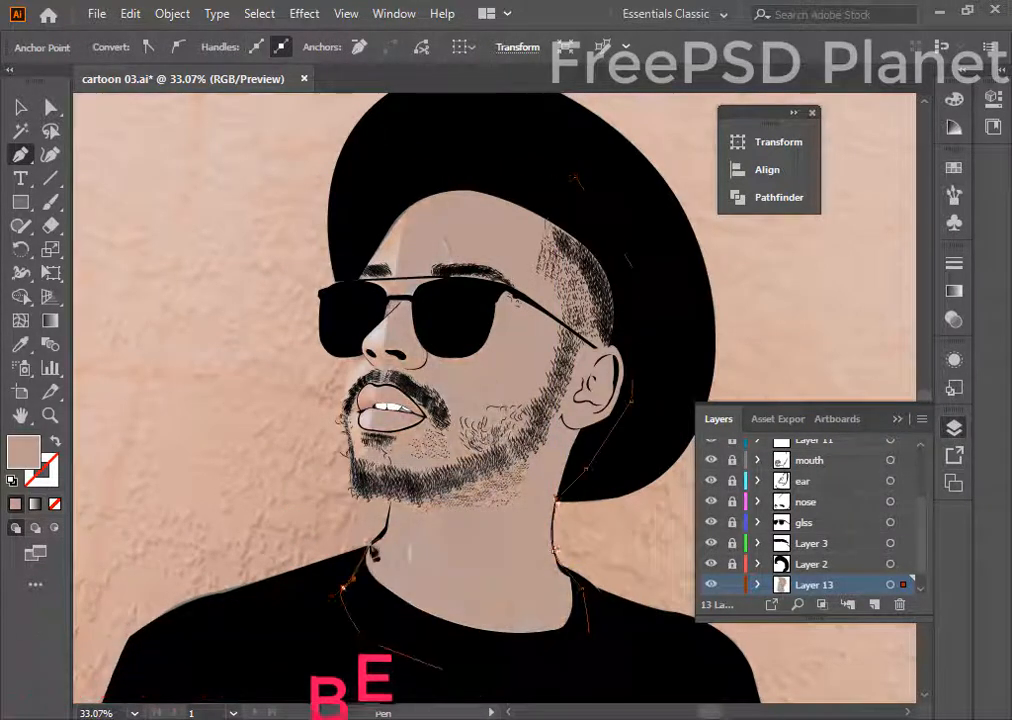
click(370, 543)
click(390, 503)
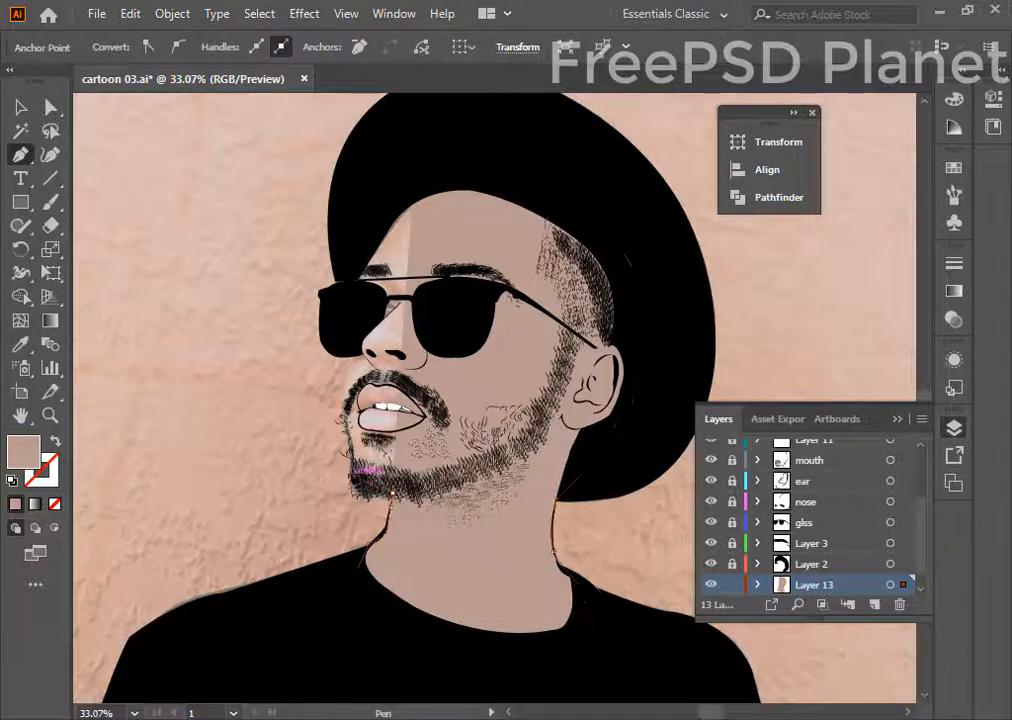
click(352, 491)
click(344, 414)
click(351, 345)
click(346, 223)
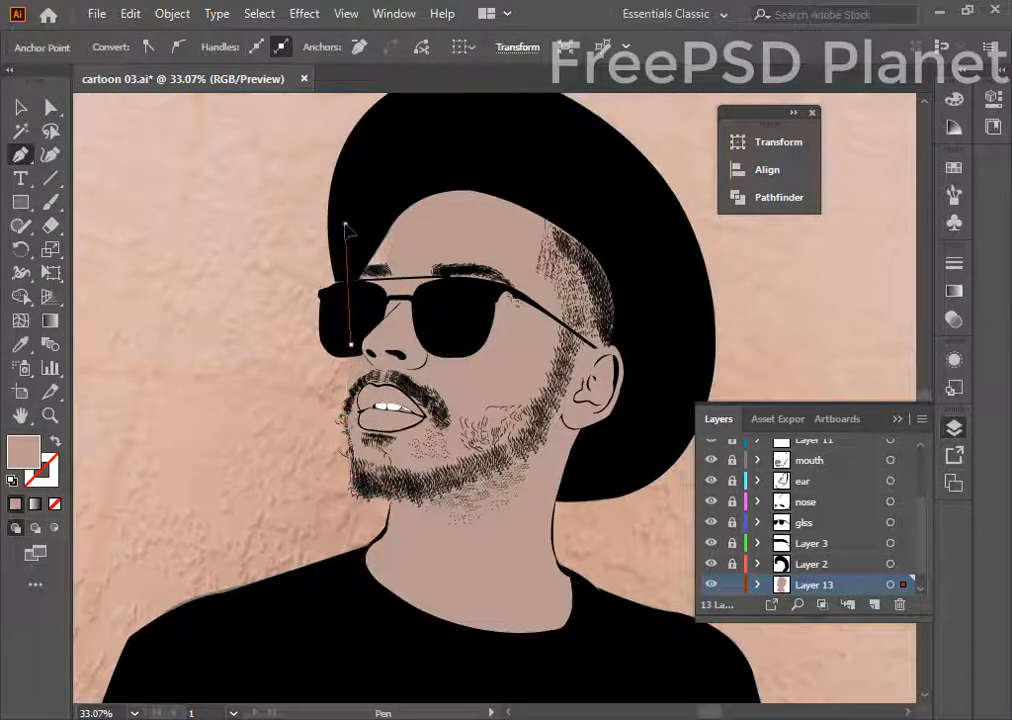
click(371, 170)
click(386, 155)
click(414, 156)
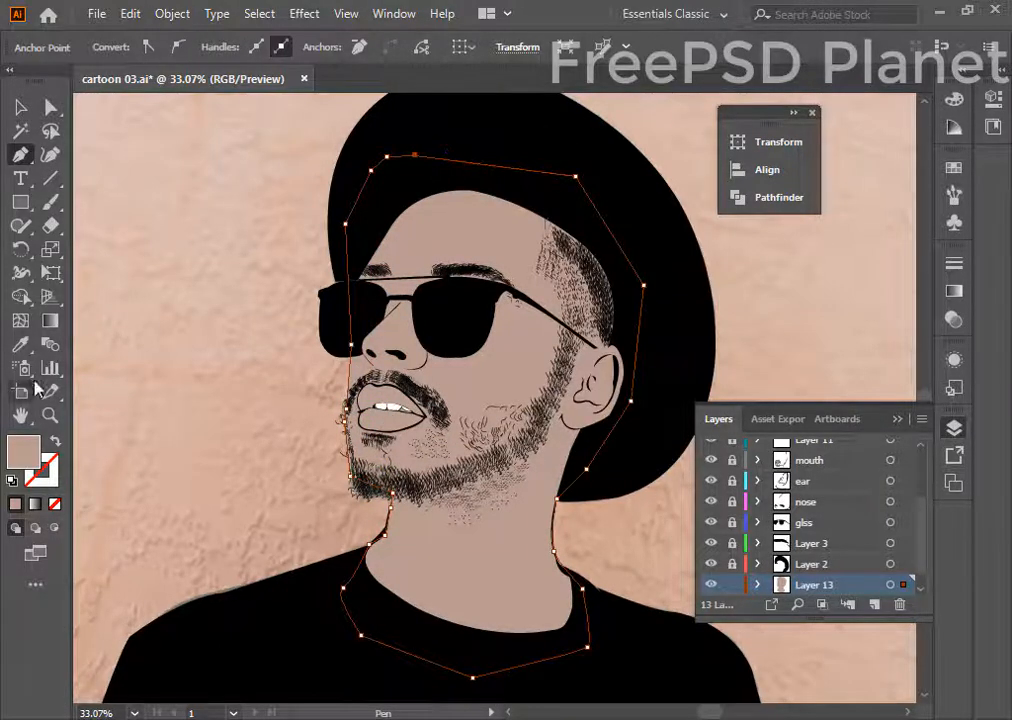
- Set the face and neck shape's fill colour to EDA085 and deselect it
double_click(23, 452)
text(EDA085)
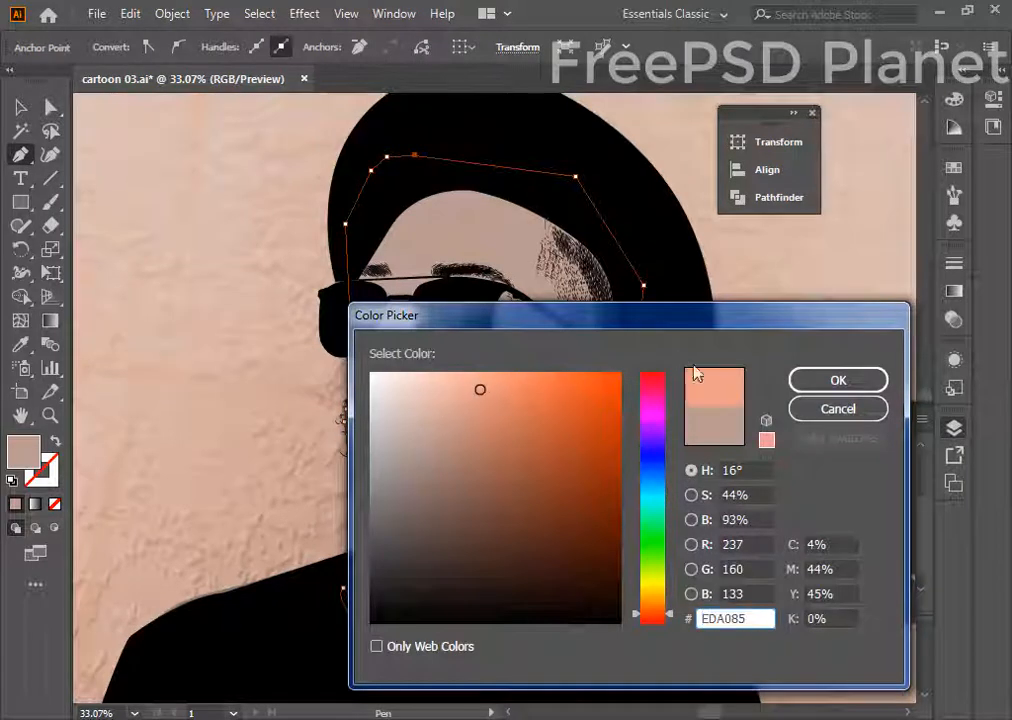
key(Return)
key(v)
click(175, 263)
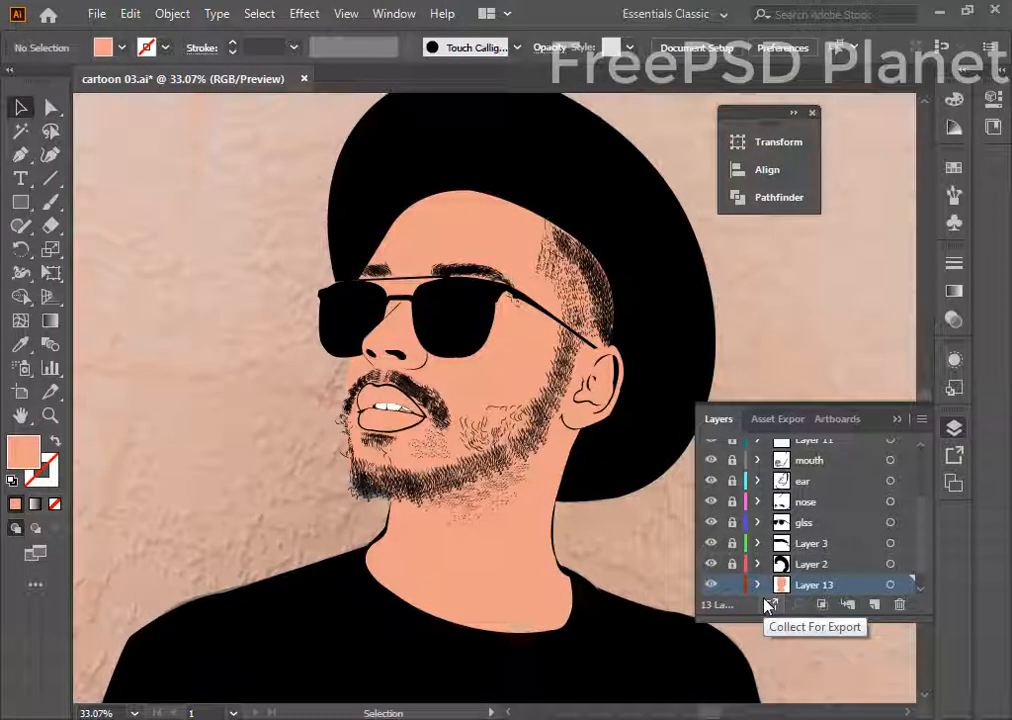
- Lock the skin layer, create a new layer above it for shading, and hide the skin layer to reveal the photo
click(712, 587)
click(712, 587)
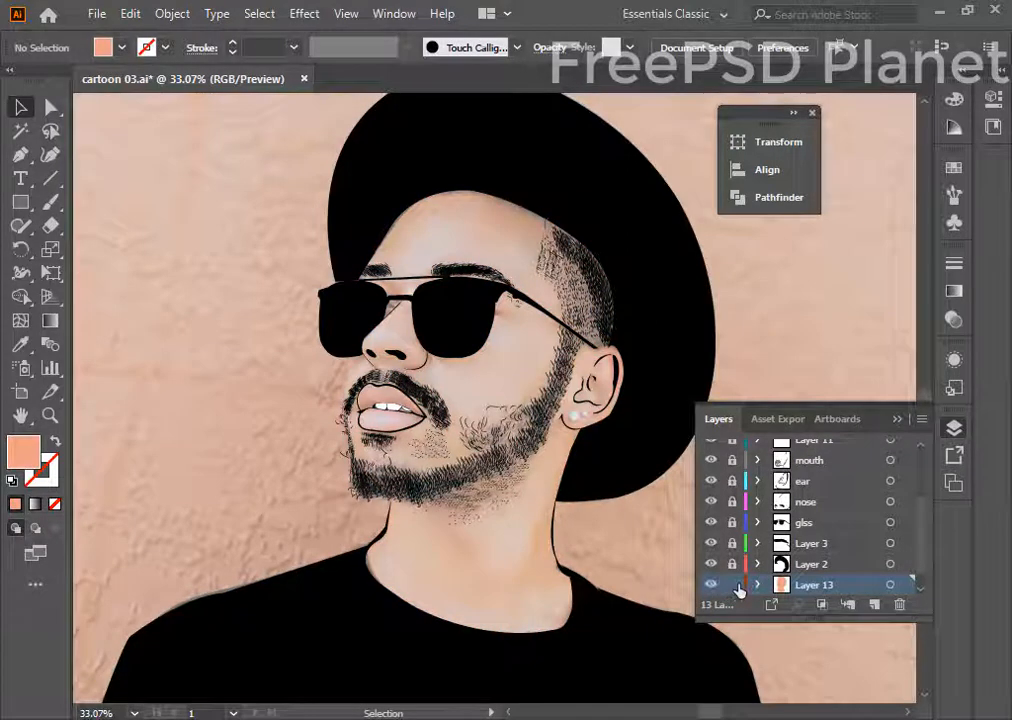
click(735, 587)
click(874, 605)
scroll(780, 560, down, 2)
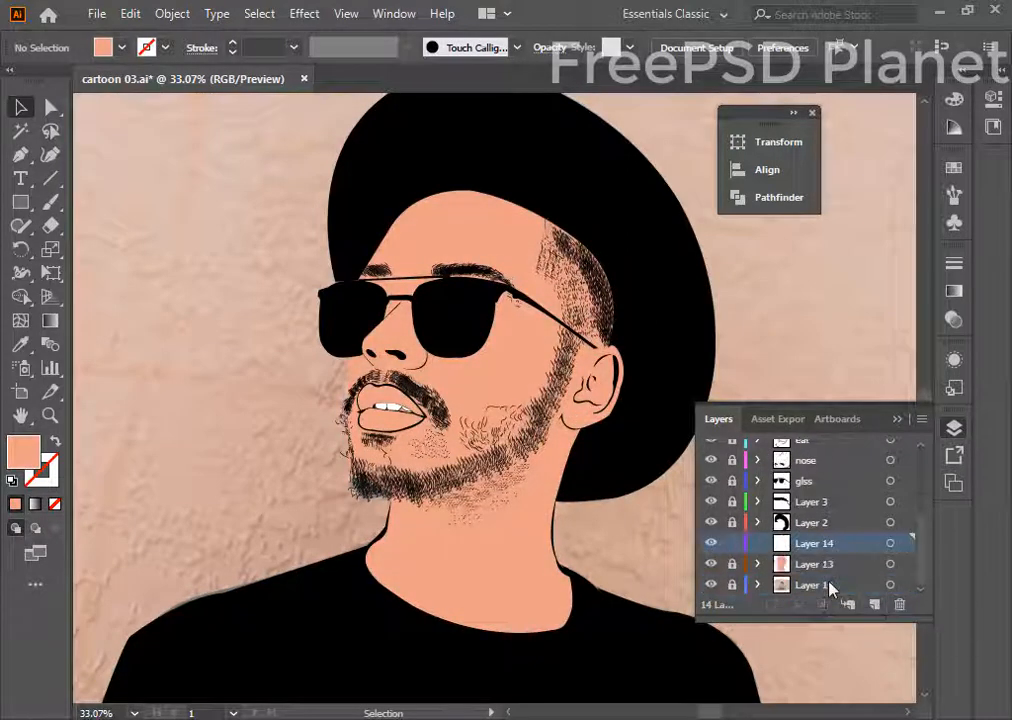
click(828, 588)
click(826, 545)
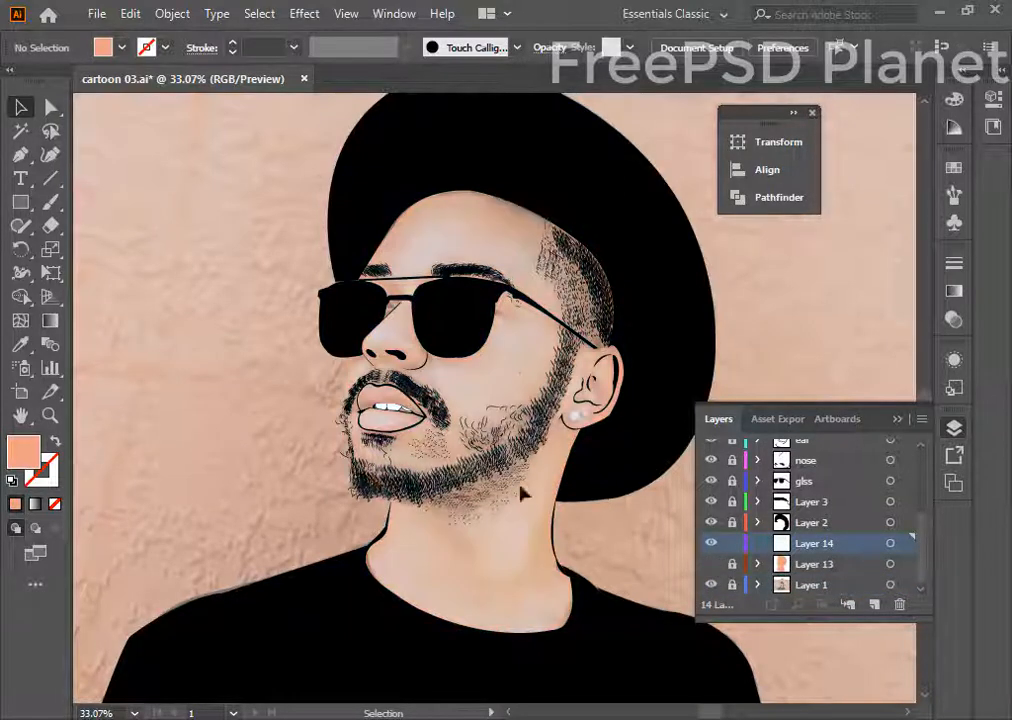
- Set the fill to the darker shadow colour C16A56 for shading the face
double_click(35, 455)
click(492, 398)
click(838, 388)
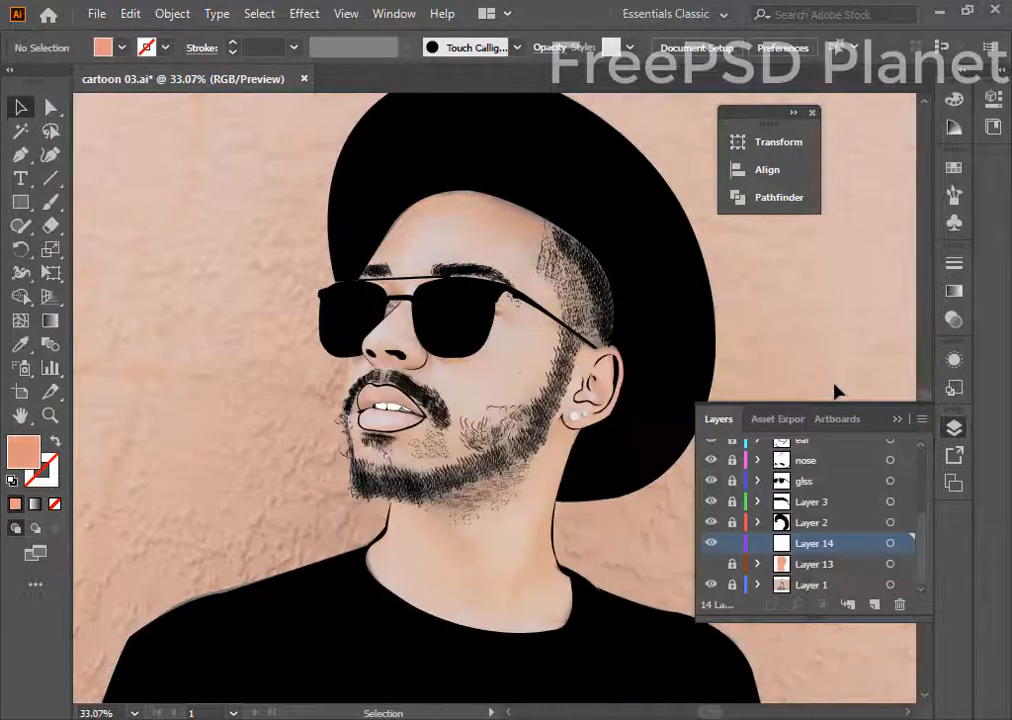
key(ctrl+plus)
key(ctrl+plus)
scroll(312, 329, up, 3)
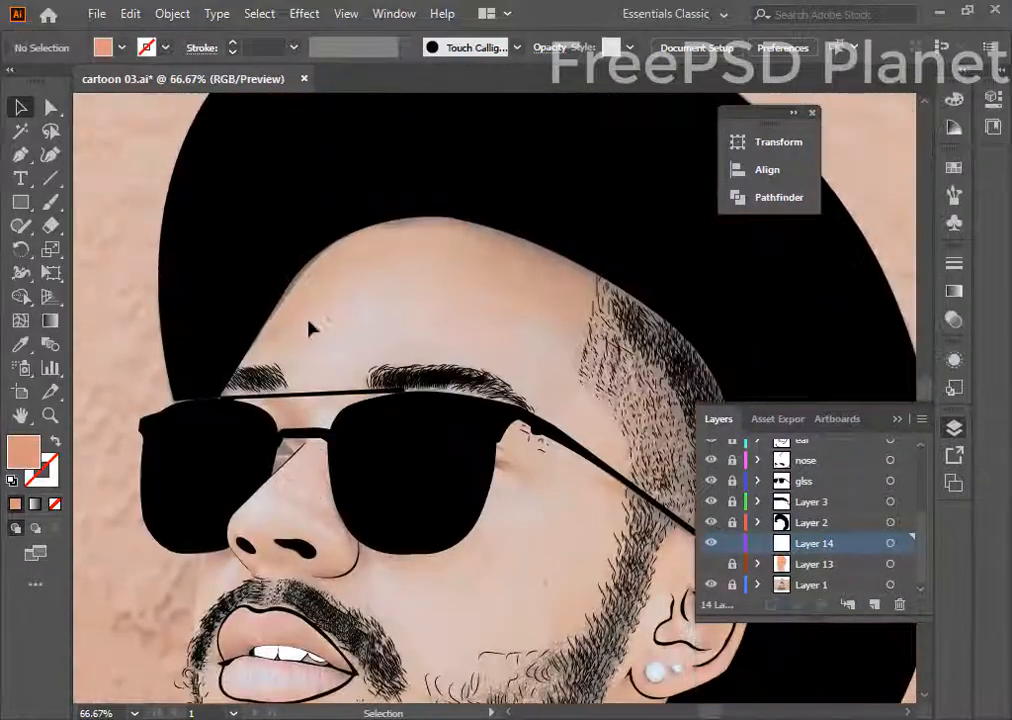
double_click(37, 458)
click(512, 430)
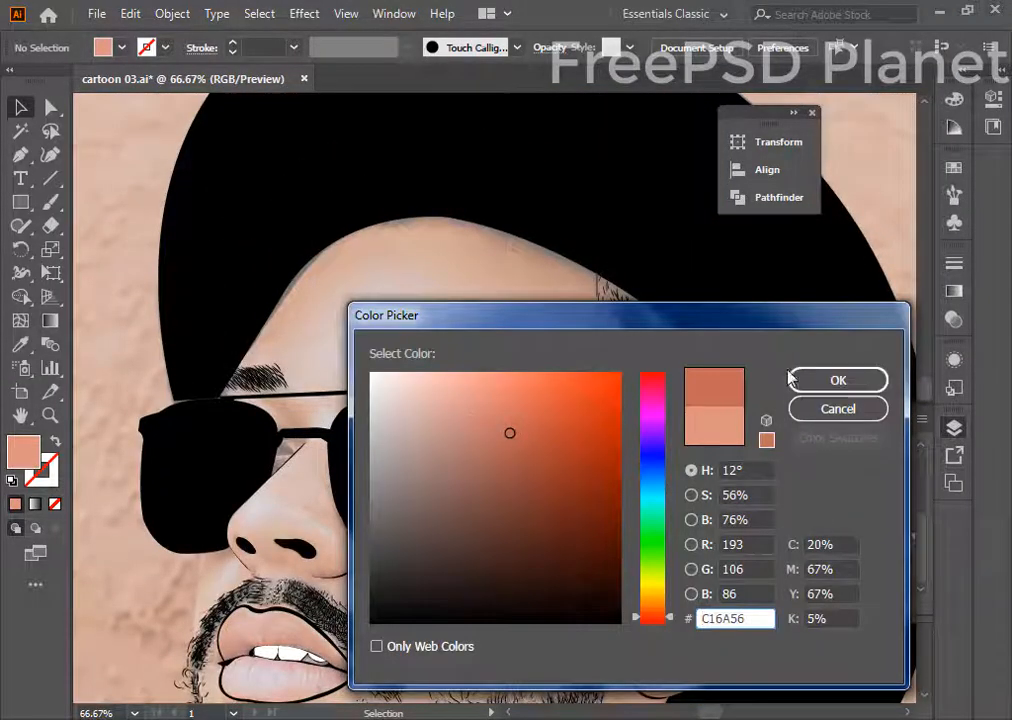
key(Return)
- Draw a closed shadow shape with the Pen tool across the upper forehead, extending under the hat brim
click(20, 160)
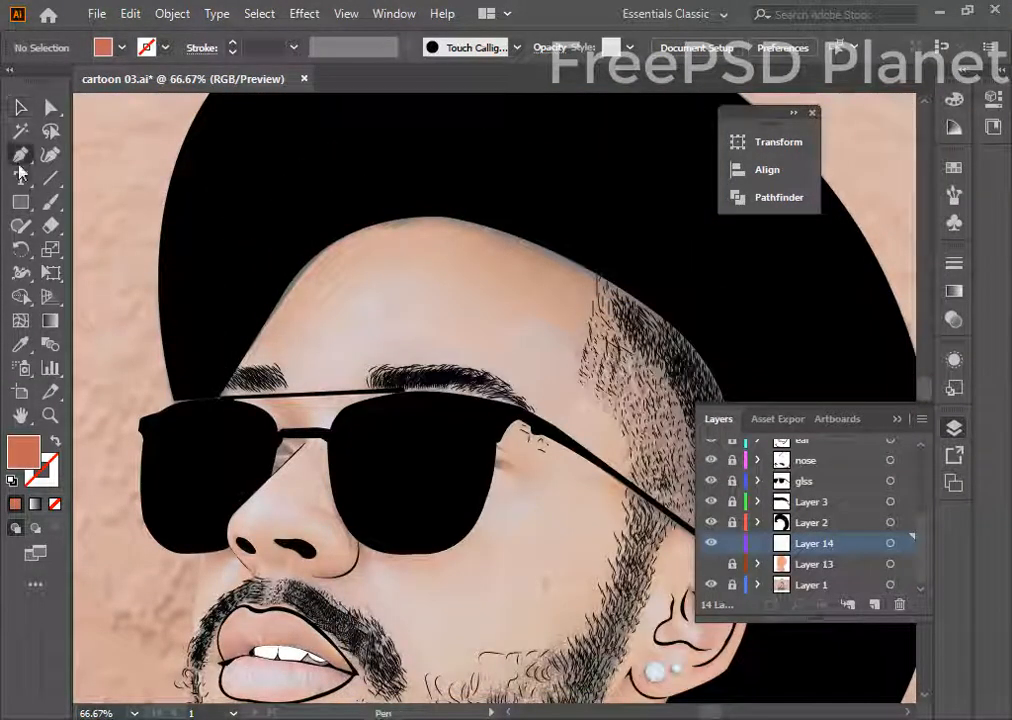
click(227, 354)
drag(336, 303, 343, 268)
drag(415, 248, 437, 250)
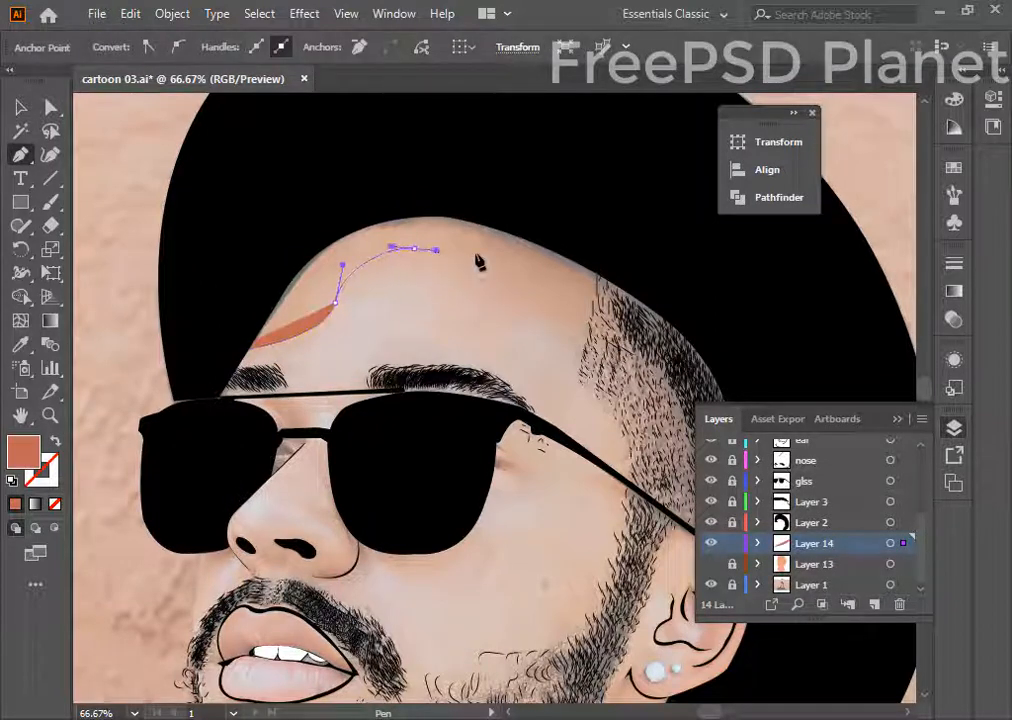
drag(551, 326, 624, 337)
click(636, 224)
drag(535, 182, 518, 182)
click(424, 173)
click(355, 173)
drag(308, 189, 252, 239)
click(235, 305)
click(227, 354)
- Draw a narrow closed shadow shape along the ear's outer rim line
scroll(590, 478, down, 2)
drag(549, 454, 341, 240)
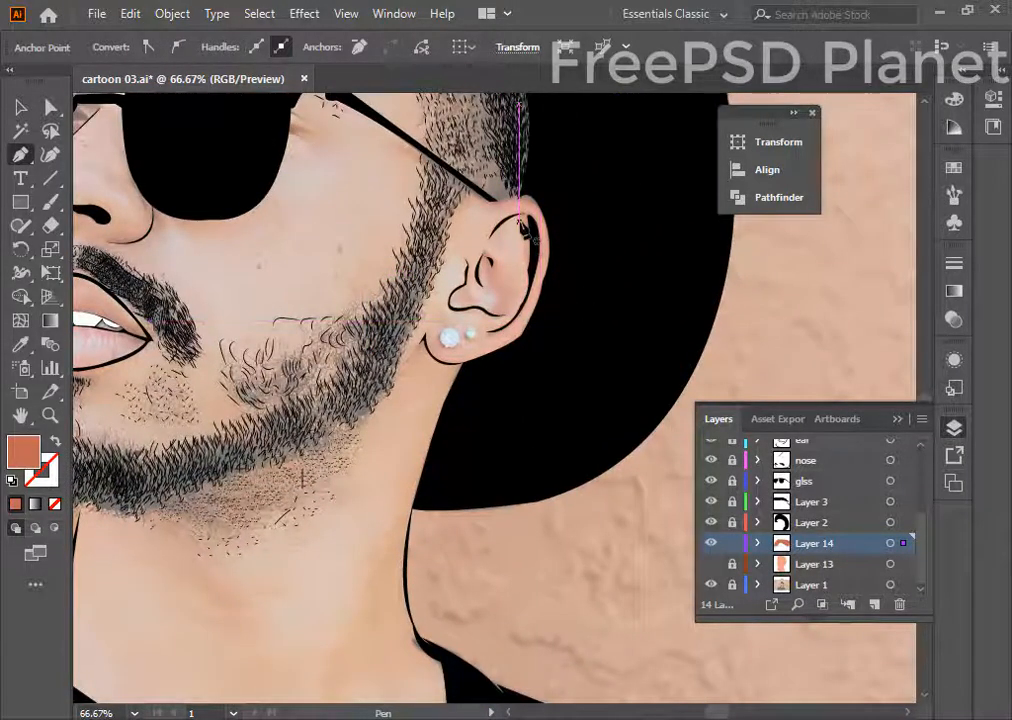
click(519, 222)
drag(519, 288, 514, 297)
drag(493, 328, 484, 325)
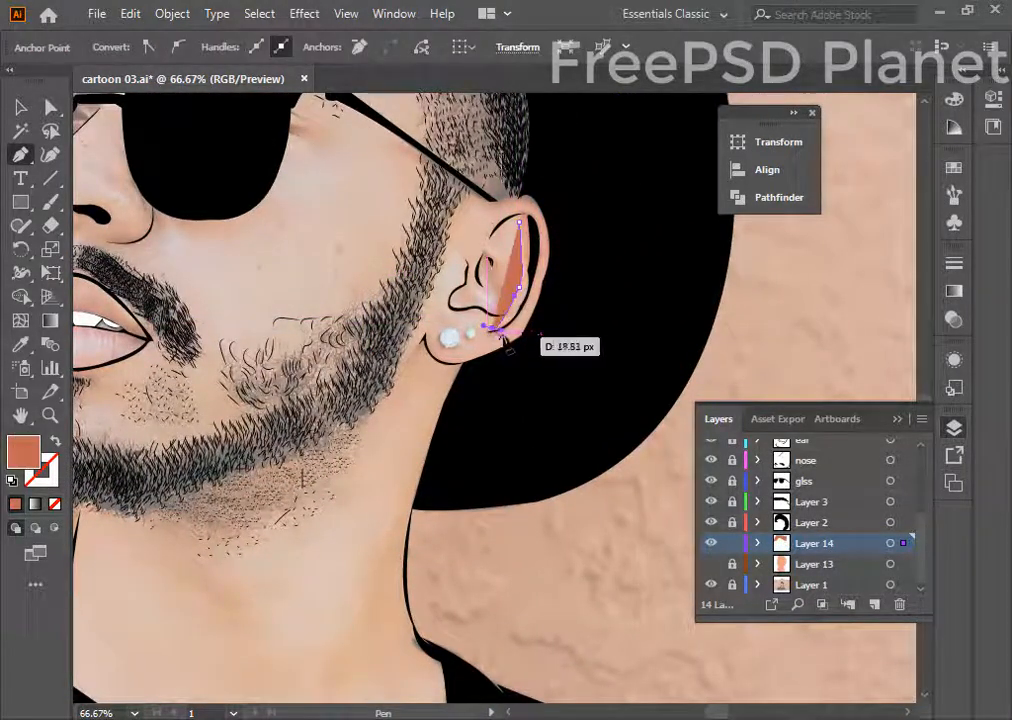
mouse_move(547, 269)
mouse_down()
mouse_move(553, 251)
mouse_move(538, 255)
mouse_up()
key(ctrl+z)
drag(525, 203, 519, 228)
click(525, 203)
- Draw a closed shadow shape following the curved line in the inner ear, above the earrings
key(ctrl+equal)
key(ctrl+equal)
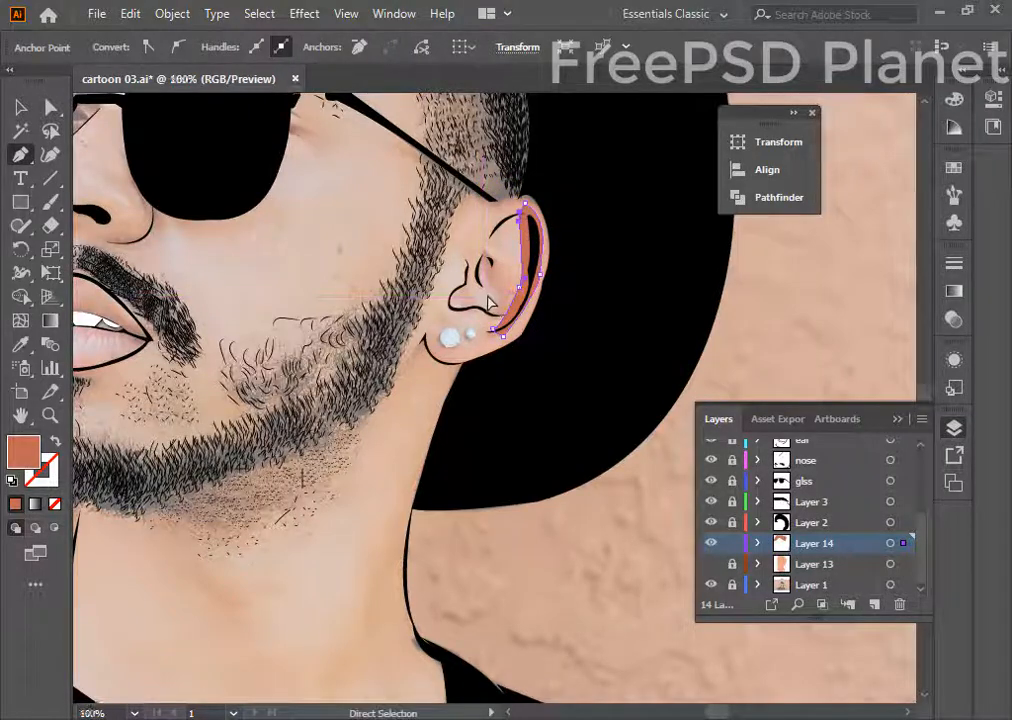
click(391, 342)
click(390, 402)
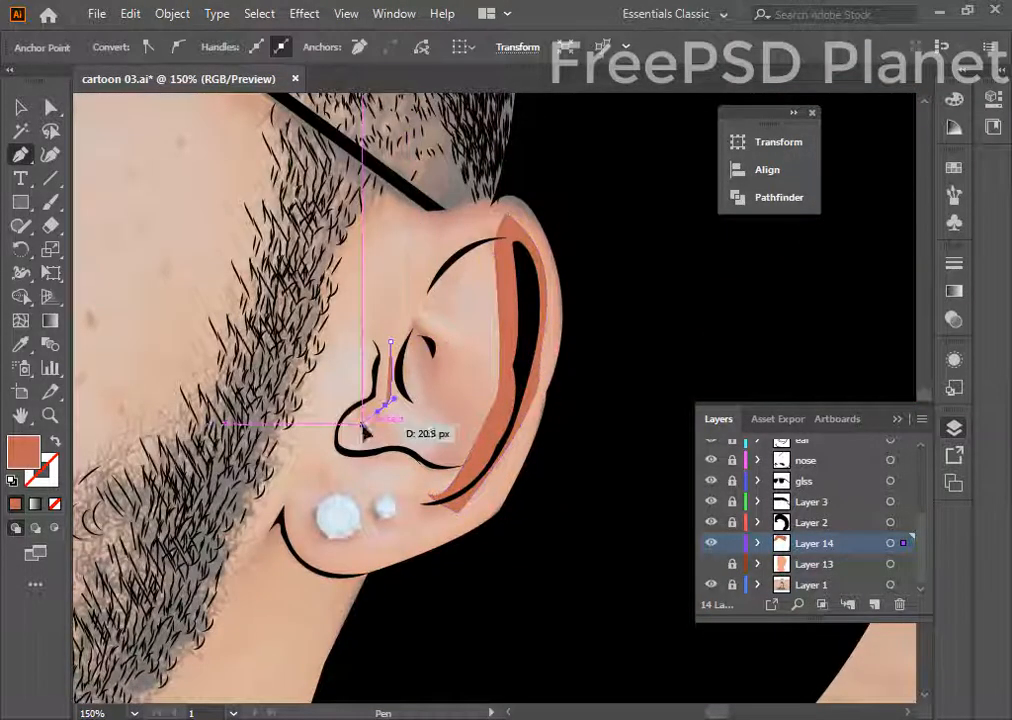
click(362, 425)
click(389, 435)
click(440, 443)
click(467, 452)
click(457, 476)
click(414, 478)
click(388, 467)
click(375, 466)
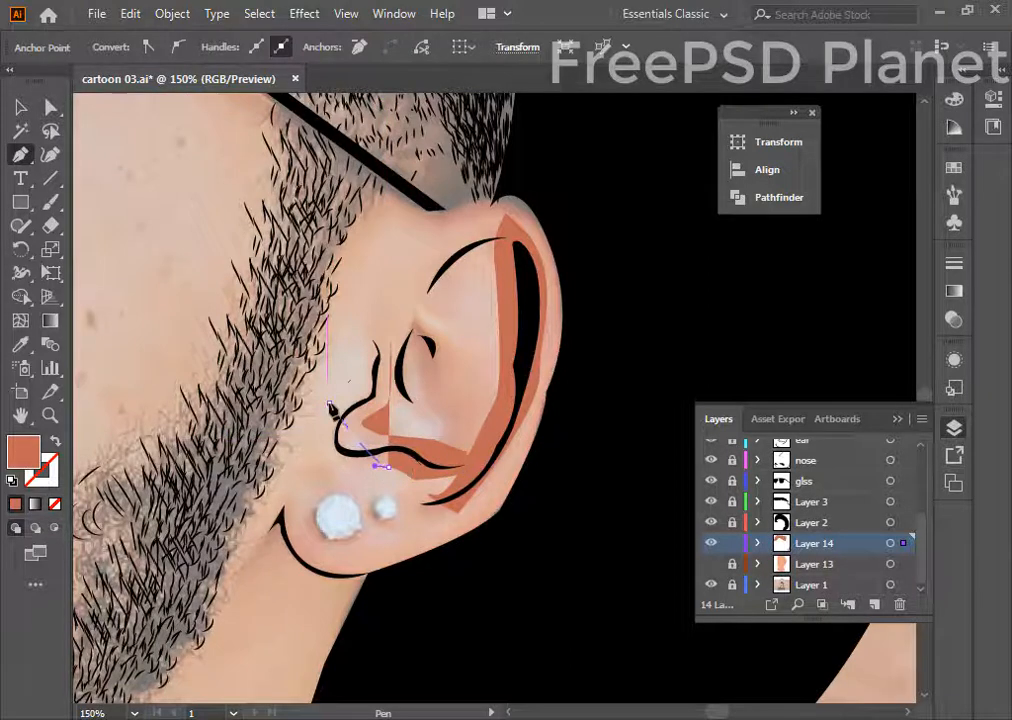
drag(337, 332, 402, 377)
click(329, 403)
click(358, 343)
- Draw a closed crescent shadow shape with the Pen tool along the earlobe's lower outline, ending in a point toward the jaw
scroll(345, 475, down, 2)
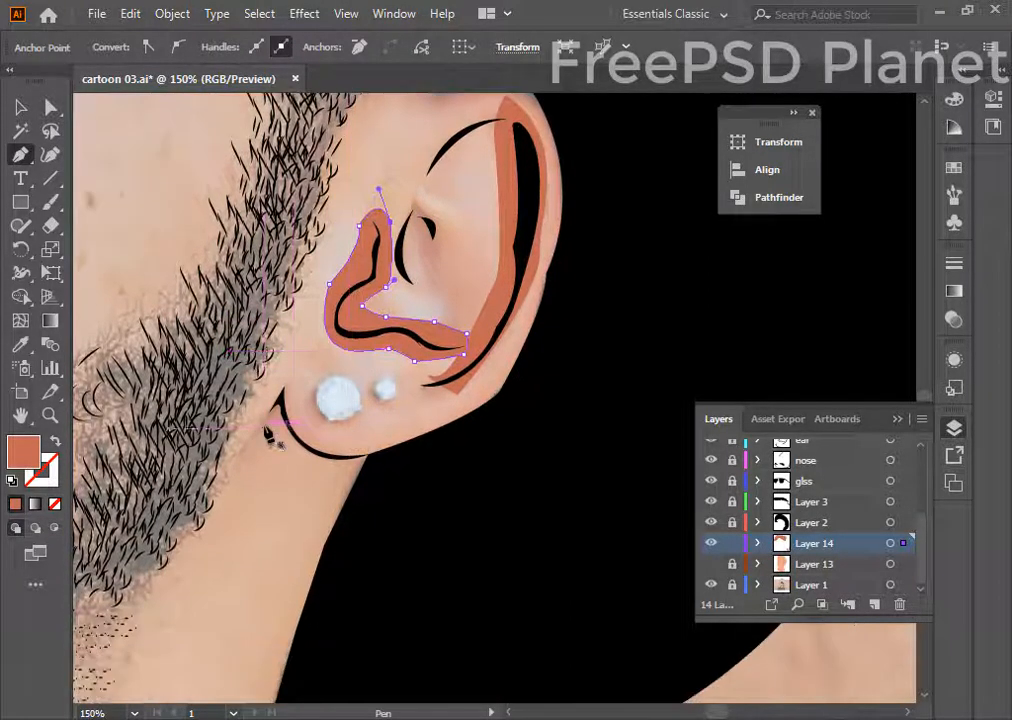
click(264, 427)
drag(369, 461, 453, 444)
click(369, 461)
click(377, 452)
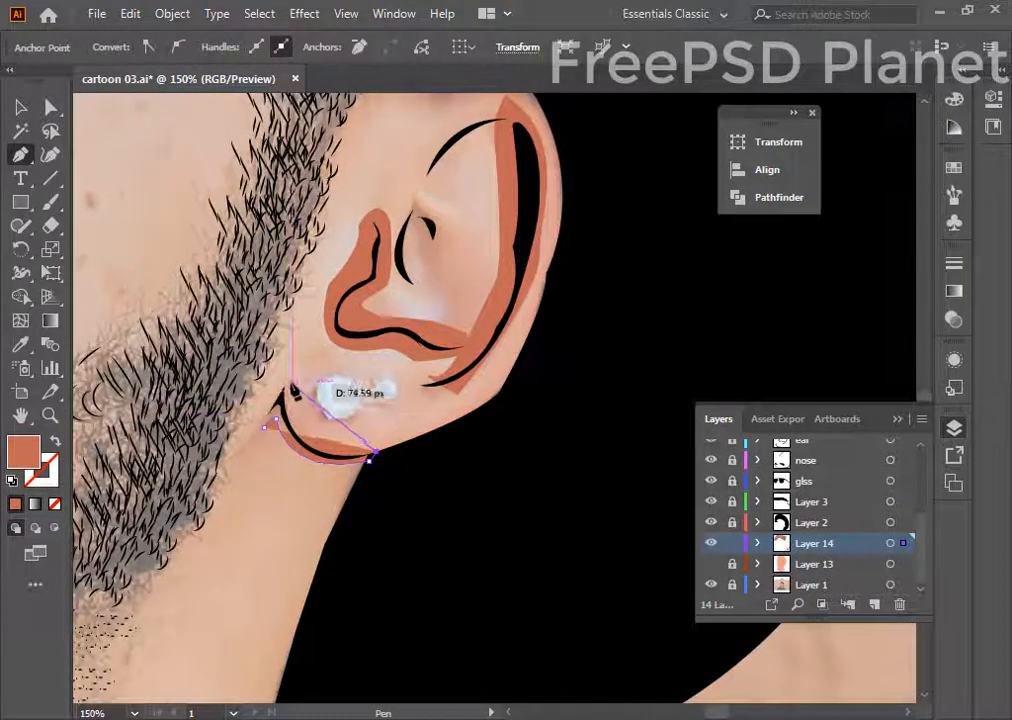
drag(289, 380, 289, 293)
click(289, 381)
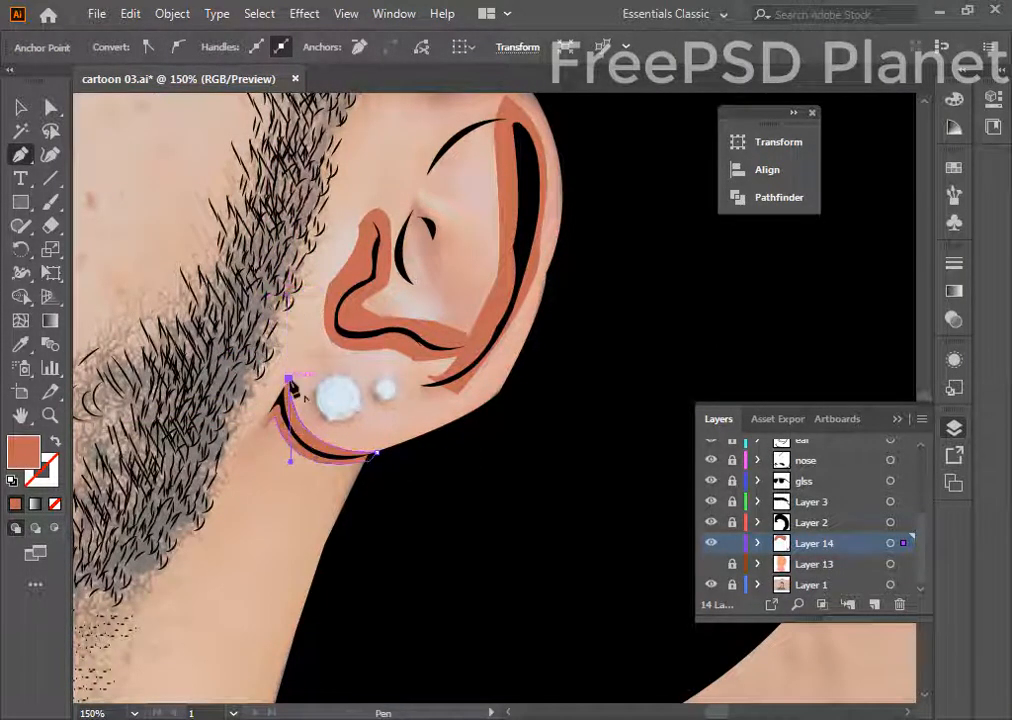
click(255, 428)
click(276, 419)
- Draw two small shadow creases on the skin beside the outer edge of the sunglasses lens nearest the ear
drag(221, 532, 537, 408)
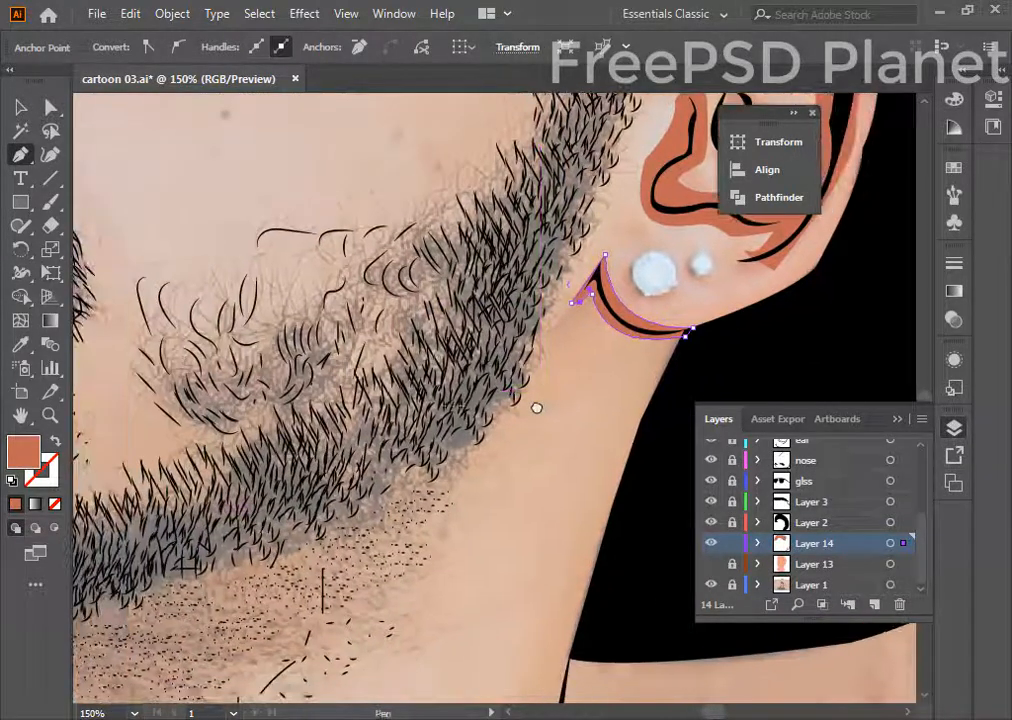
scroll(537, 408, down, 4)
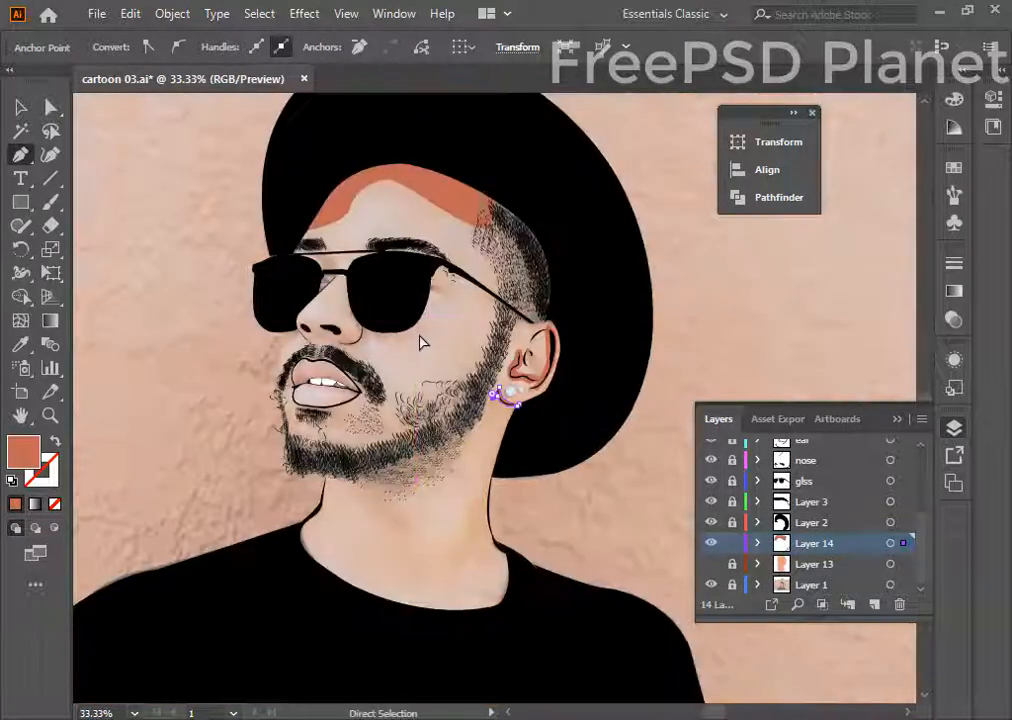
key(ctrl+equal)
key(ctrl+equal)
drag(391, 201, 412, 226)
click(391, 201)
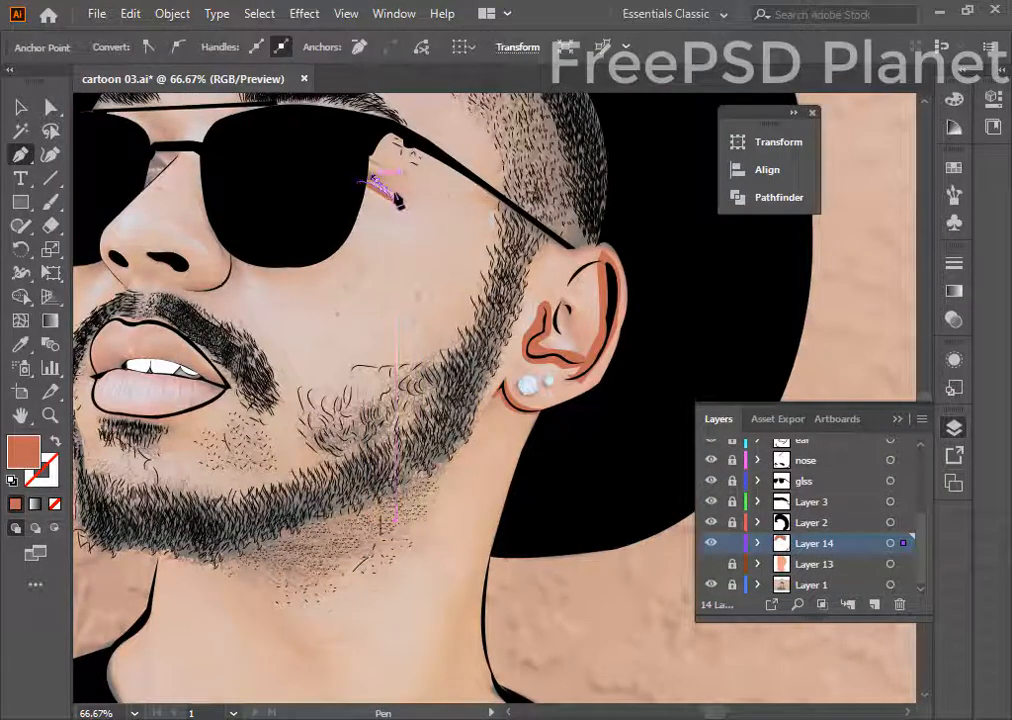
drag(356, 168, 327, 169)
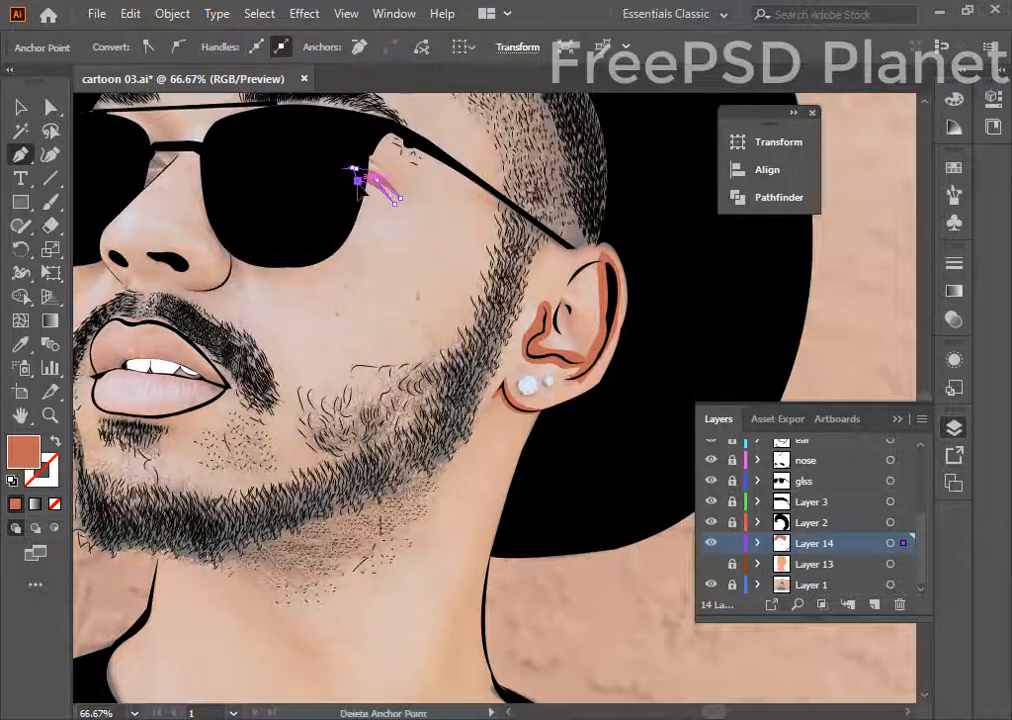
click(362, 157)
click(385, 172)
click(361, 150)
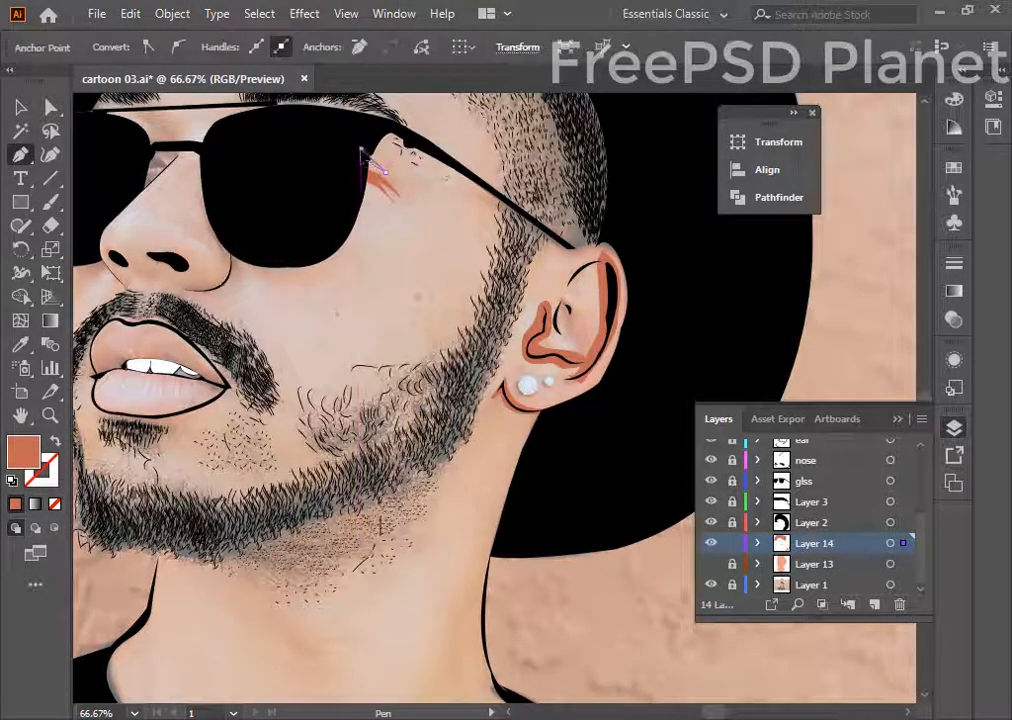
click(362, 157)
- Draw a closed shadow shape on the cheek along the lower rim of the sunglasses lens nearest the ear
drag(277, 313, 617, 322)
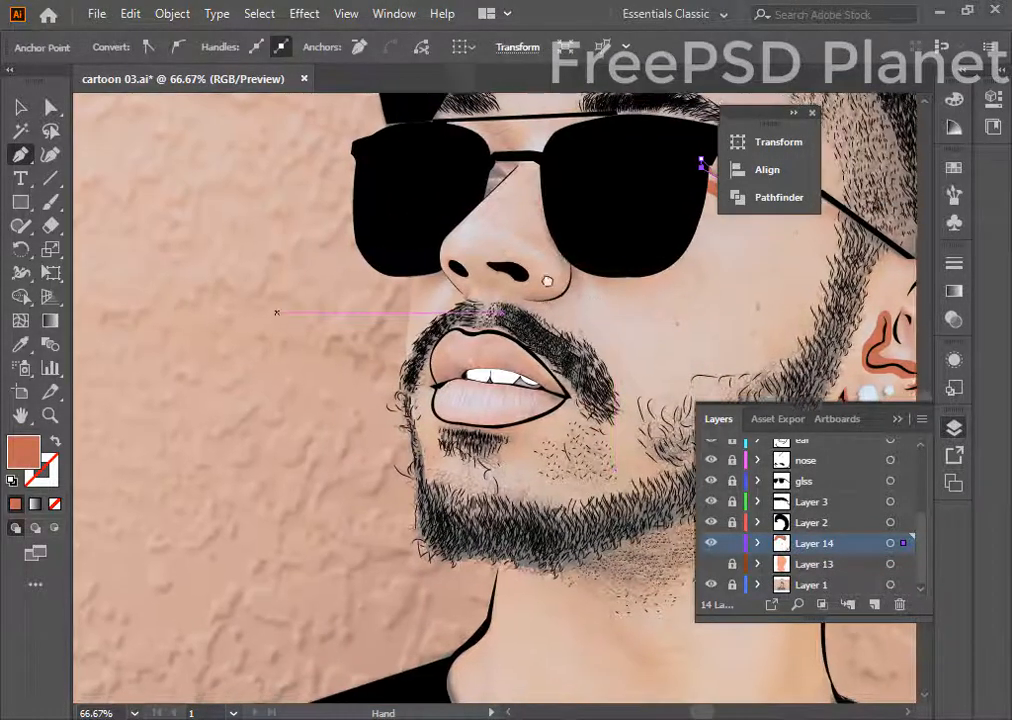
drag(547, 281, 555, 253)
drag(658, 262, 673, 164)
click(658, 262)
click(693, 209)
click(585, 229)
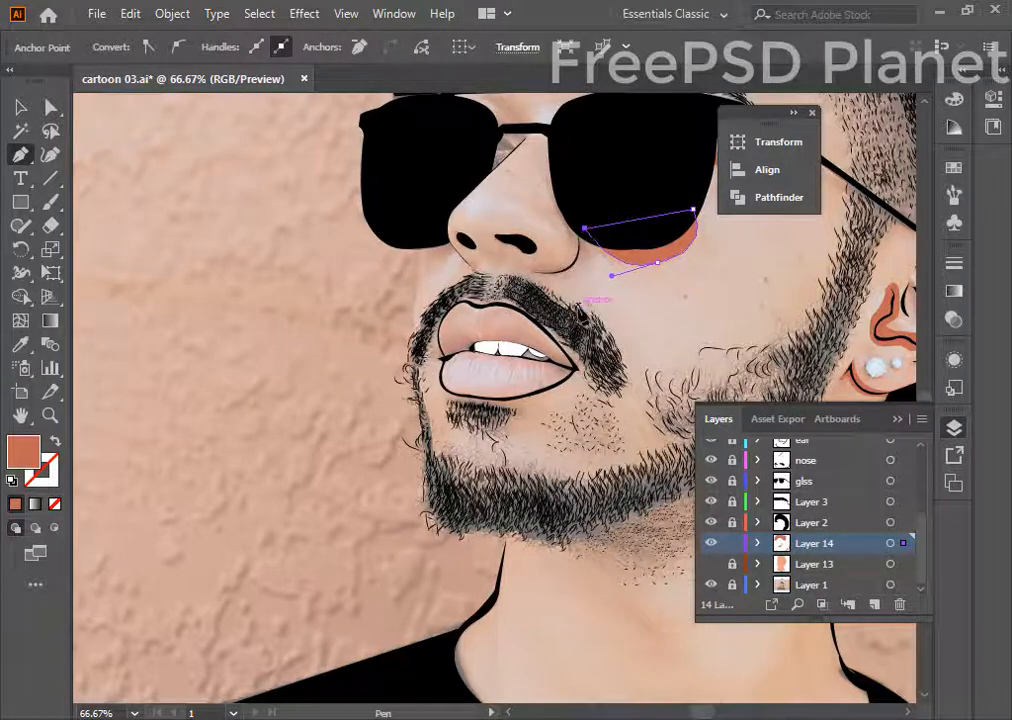
- Draw a closed shadow shape down the ear-facing side of the nose, curving around and under the nostril wing line
key(ctrl+plus)
key(ctrl+plus)
drag(427, 420, 551, 338)
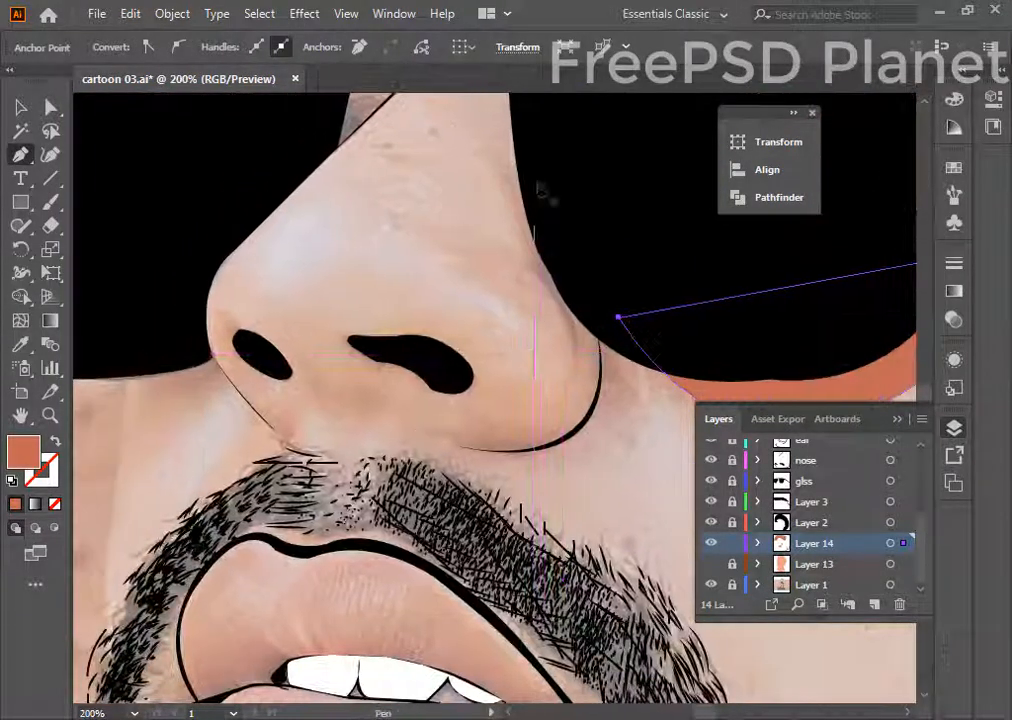
click(526, 157)
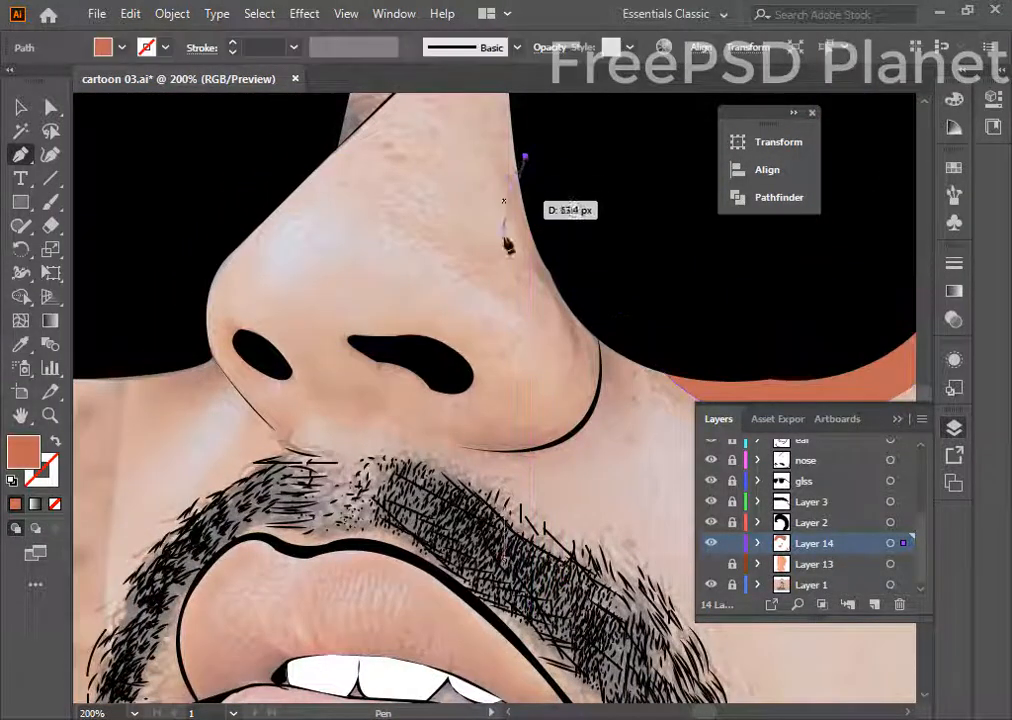
drag(543, 291, 540, 416)
click(544, 292)
click(575, 392)
drag(418, 425, 341, 402)
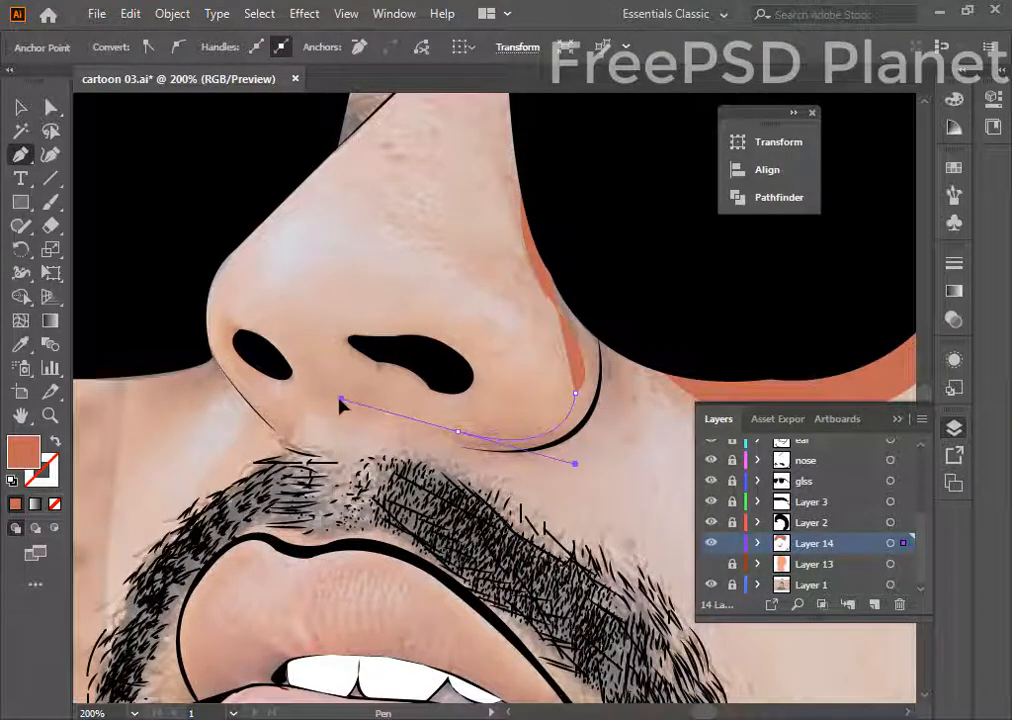
click(457, 432)
click(437, 432)
drag(578, 447, 646, 383)
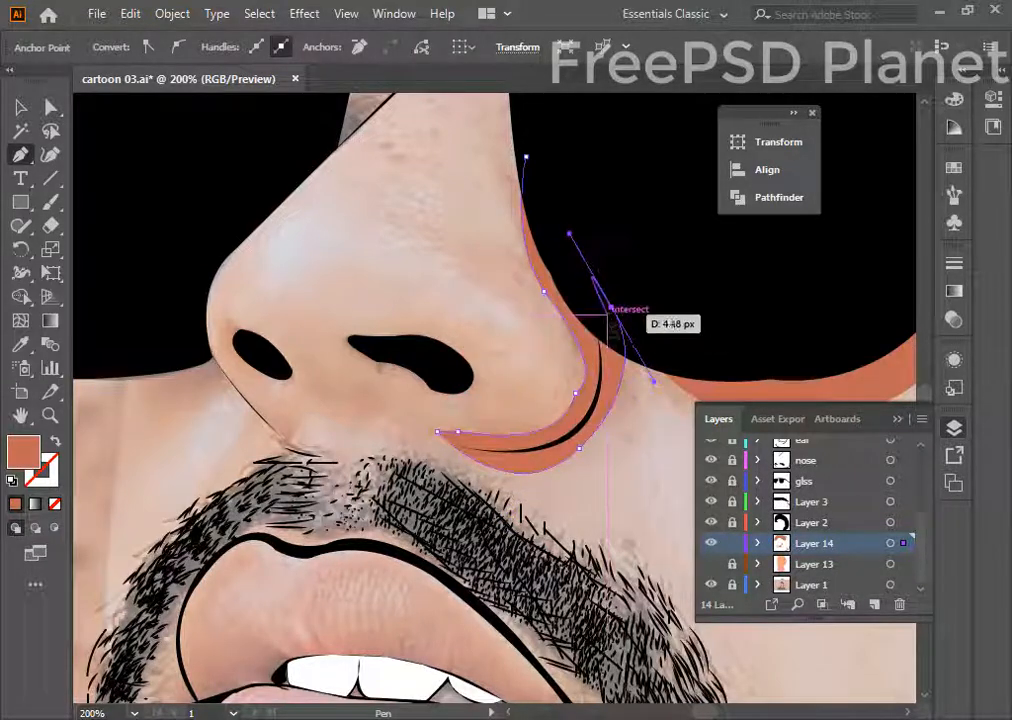
click(611, 307)
click(526, 155)
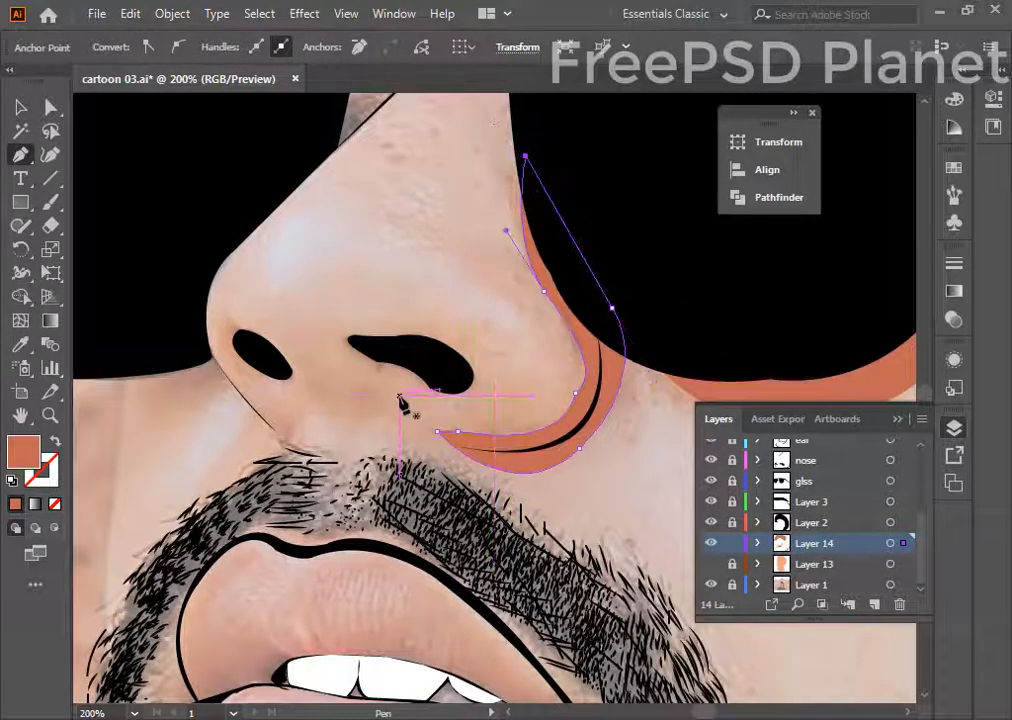
- Draw a closed shadow shape around the outer and lower edge of the smaller nostril
key(ctrl)
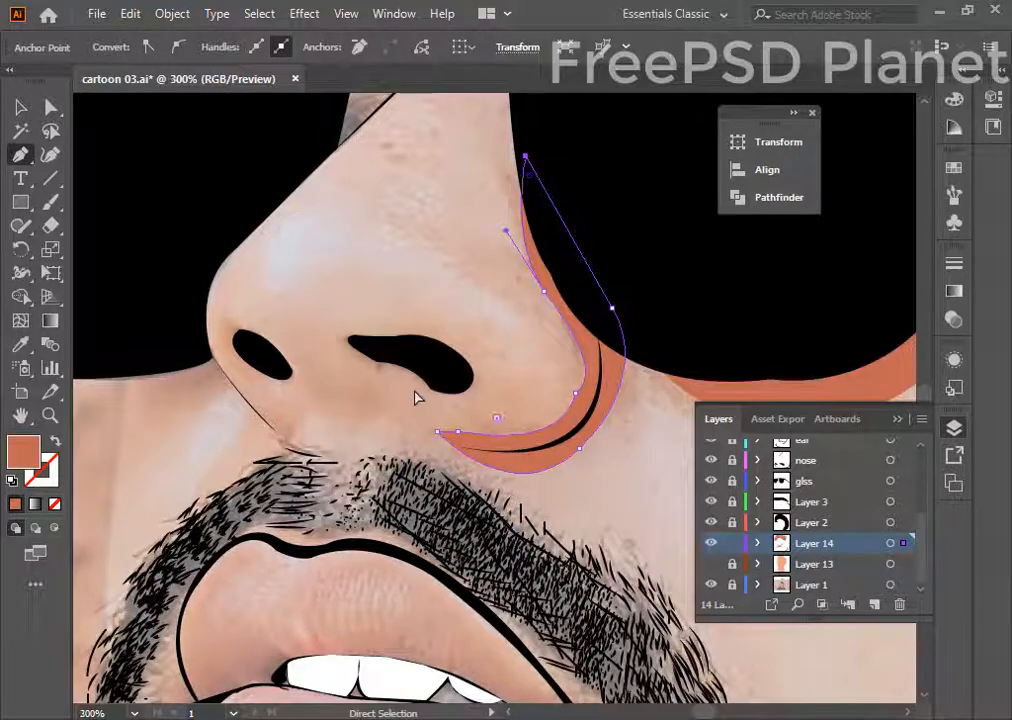
key(ctrl+plus)
key(ctrl+plus)
drag(262, 552, 612, 199)
drag(386, 427, 343, 259)
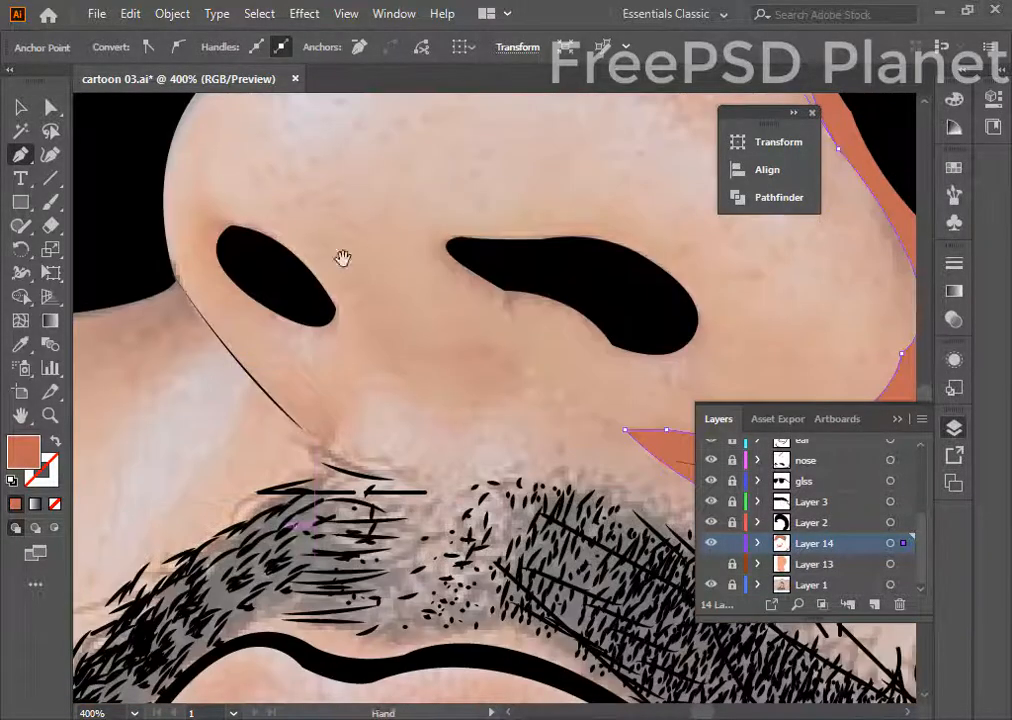
click(250, 216)
drag(244, 326, 296, 338)
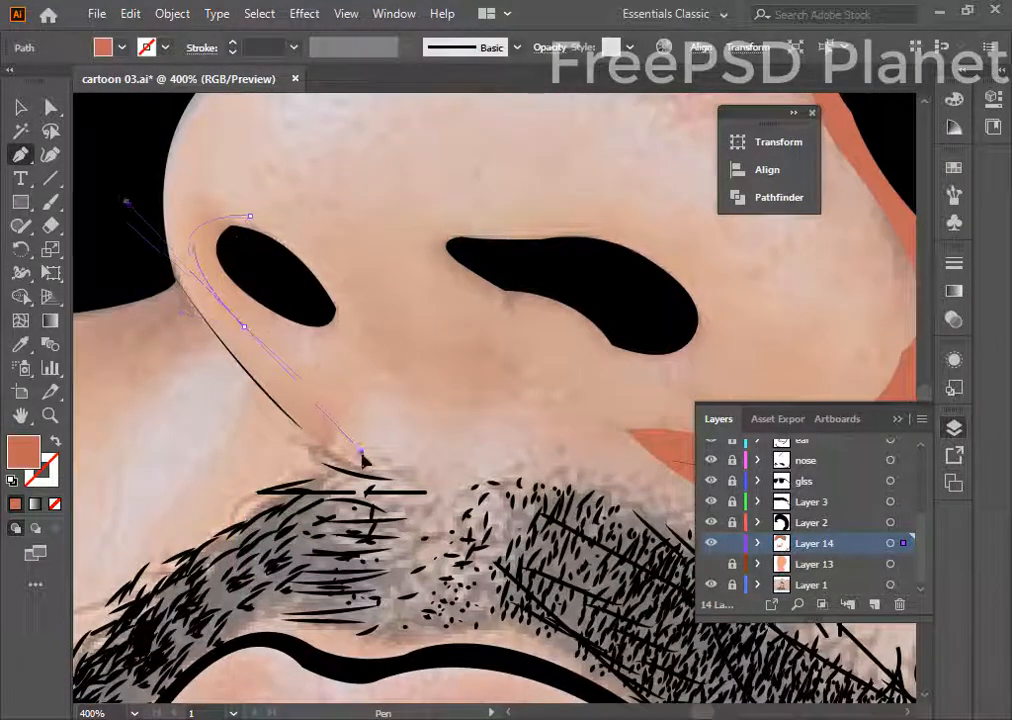
drag(363, 458, 364, 452)
click(246, 328)
drag(327, 320, 345, 271)
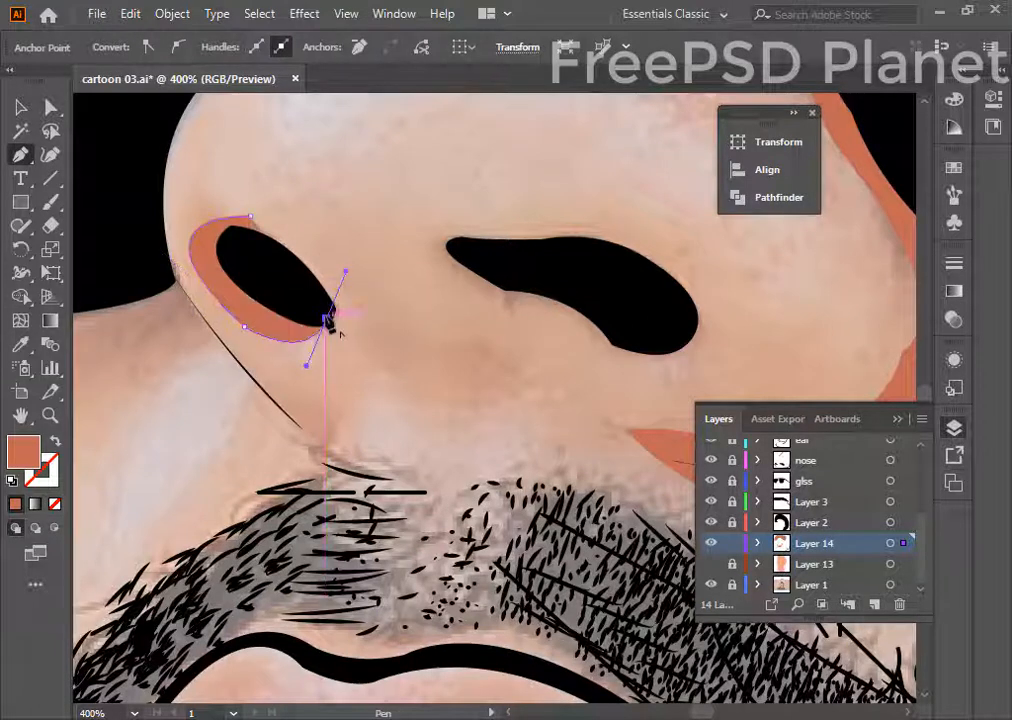
click(326, 319)
click(274, 253)
click(249, 216)
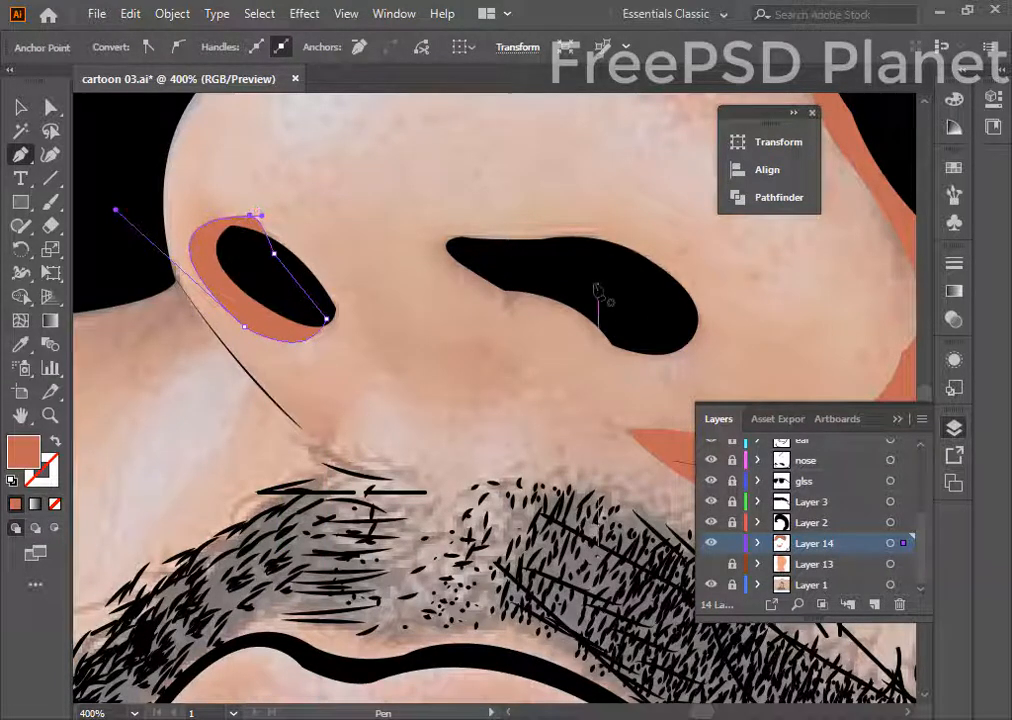
- Draw a closed shadow shape around the upper and outer edge of the larger nostril
click(499, 244)
drag(705, 299, 750, 374)
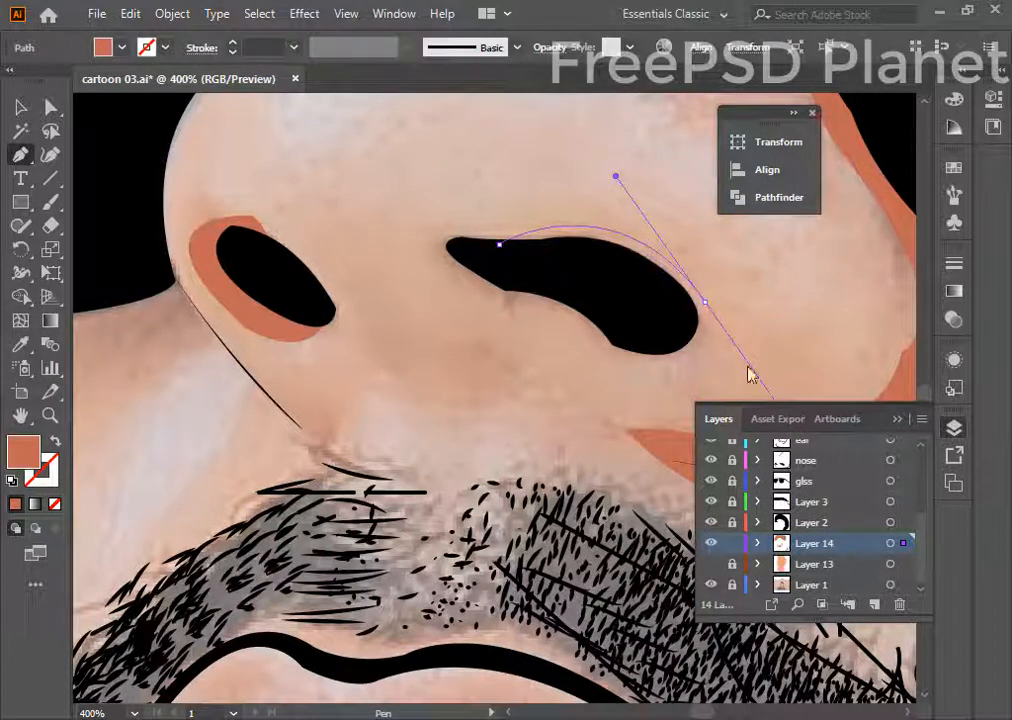
click(705, 300)
drag(622, 357, 520, 327)
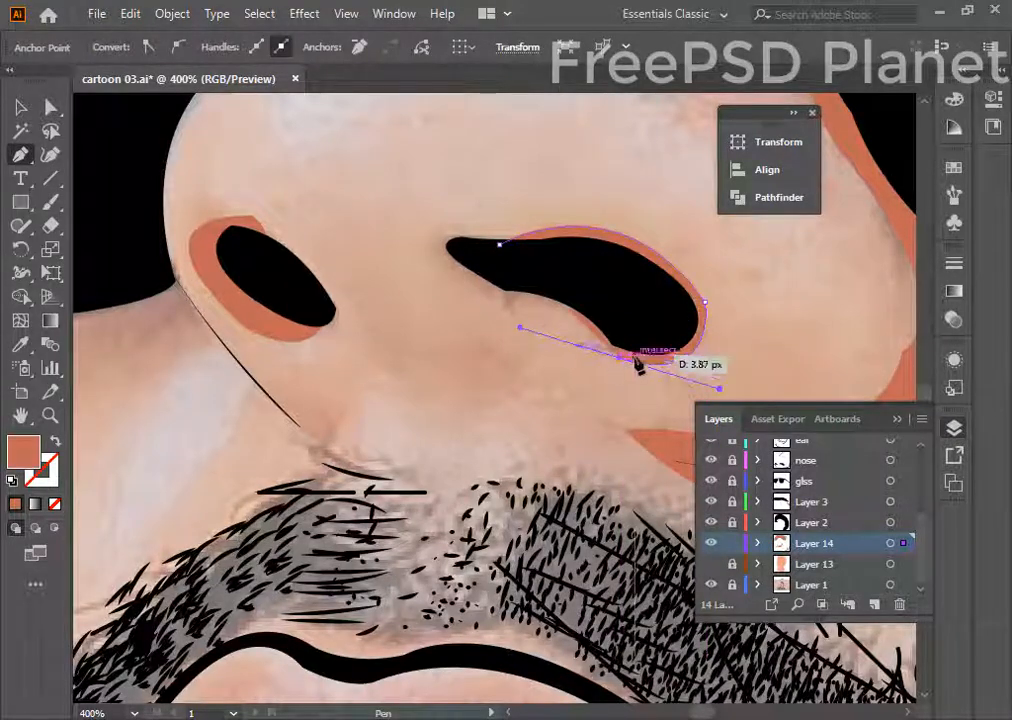
click(620, 358)
click(499, 244)
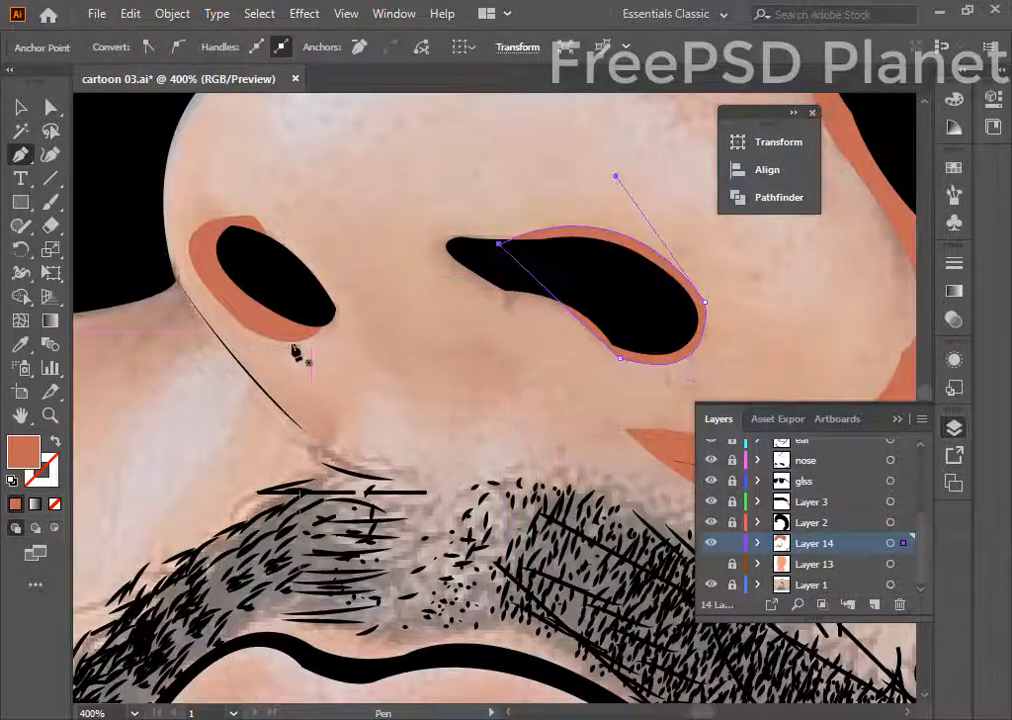
drag(224, 409, 656, 378)
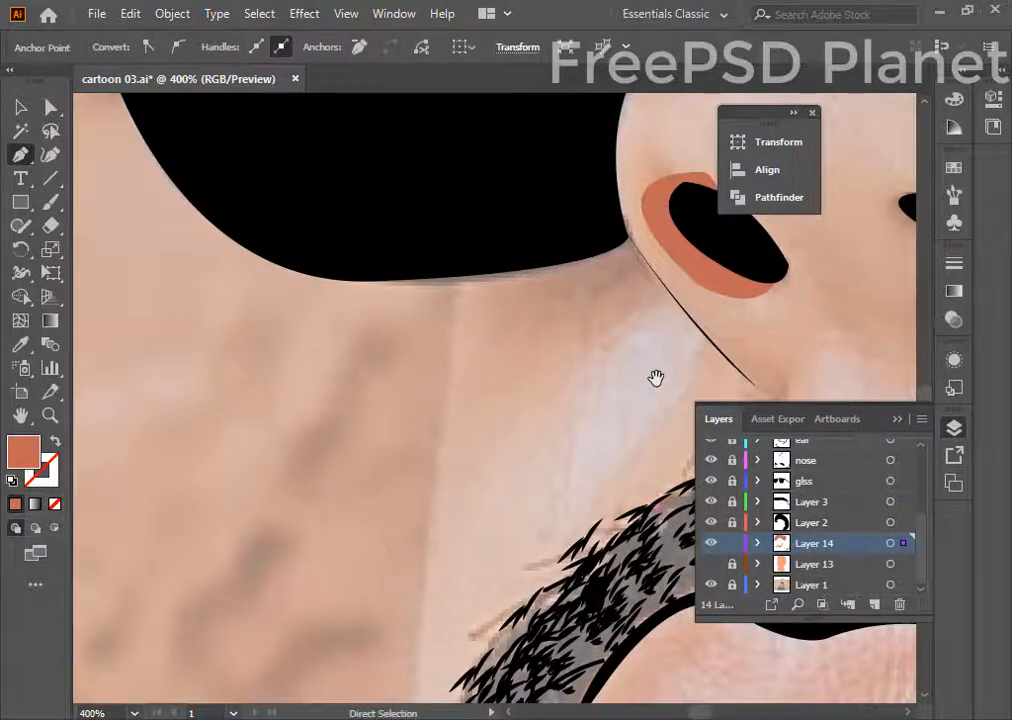
key(ctrl+minus)
key(ctrl+minus)
key(ctrl+minus)
click(318, 416)
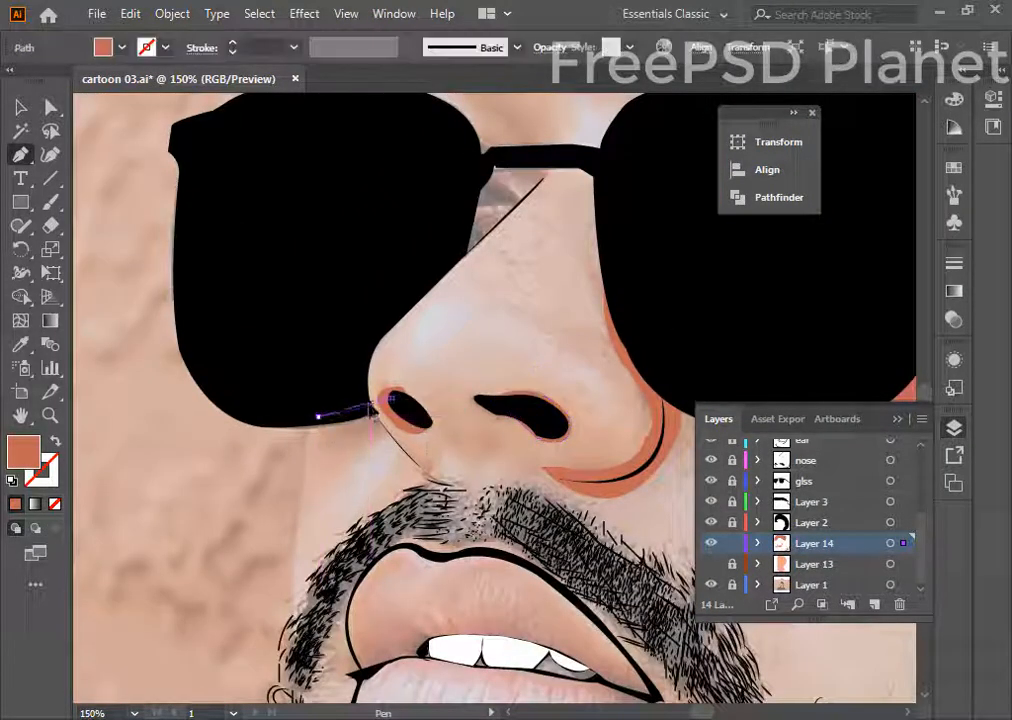
drag(370, 406, 393, 358)
key(ctrl+z)
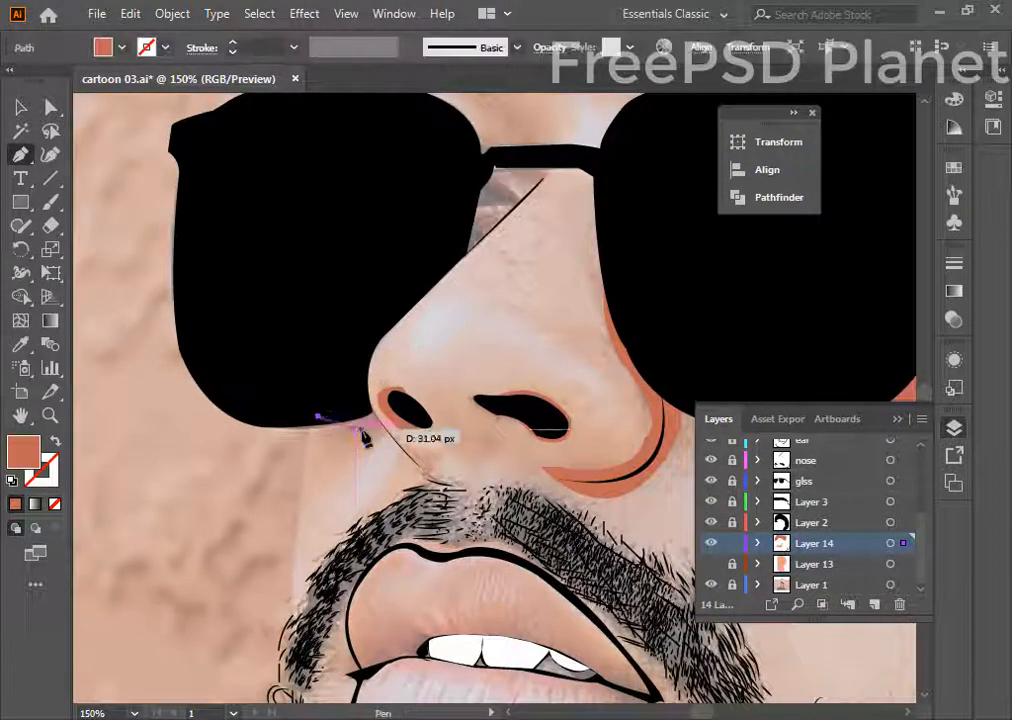
drag(368, 440, 384, 428)
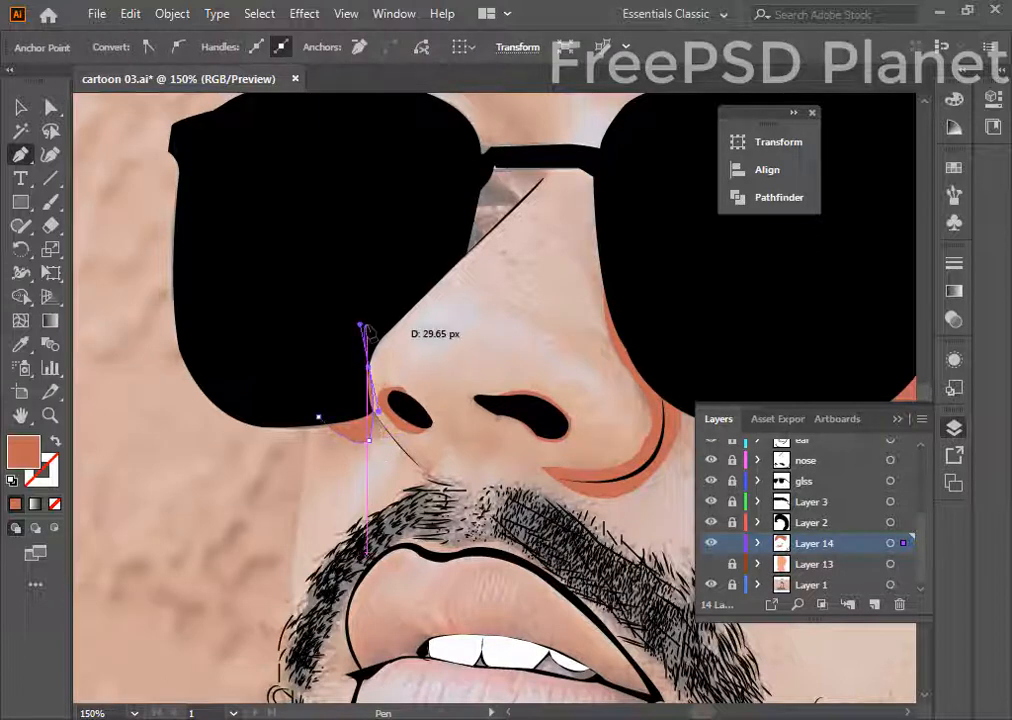
drag(365, 328, 373, 334)
key(ctrl+z)
mouse_move(377, 434)
mouse_down()
mouse_move(391, 404)
mouse_move(365, 445)
mouse_up()
key(ctrl+z)
key(ctrl+z)
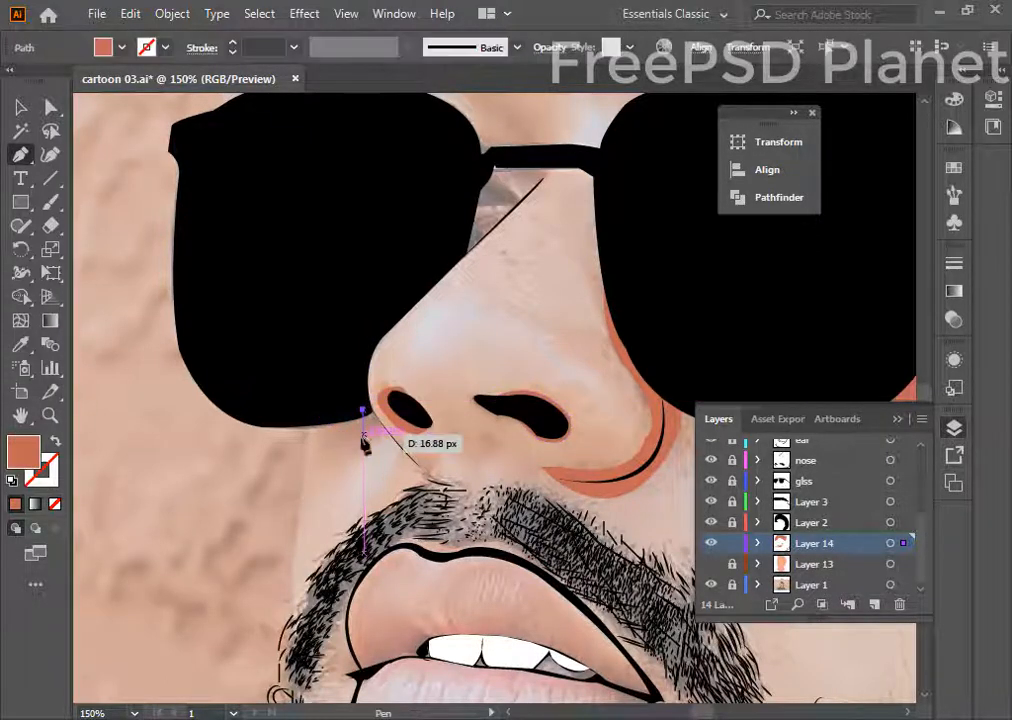
- Draw a small closed shadow shape under the far sunglasses lens, where its lower rim meets the nose
click(300, 424)
click(303, 395)
click(339, 391)
click(362, 410)
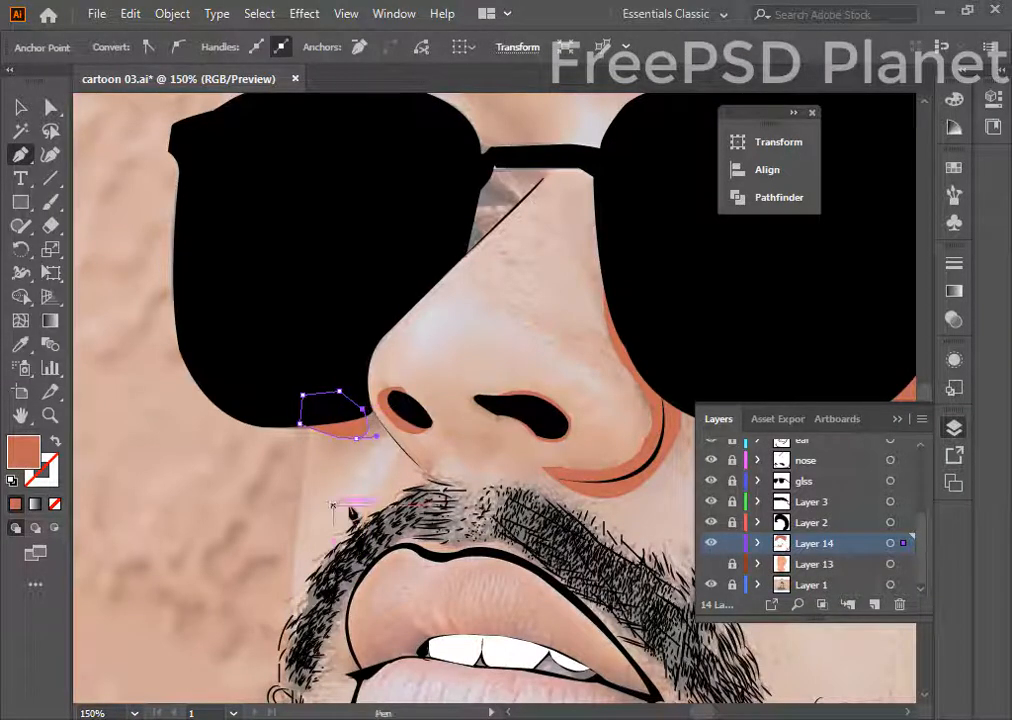
- Draw a thin closed shadow shape under the lower lip, following the curve of its outline
scroll(484, 542, down, 2)
scroll(483, 543, down, 5)
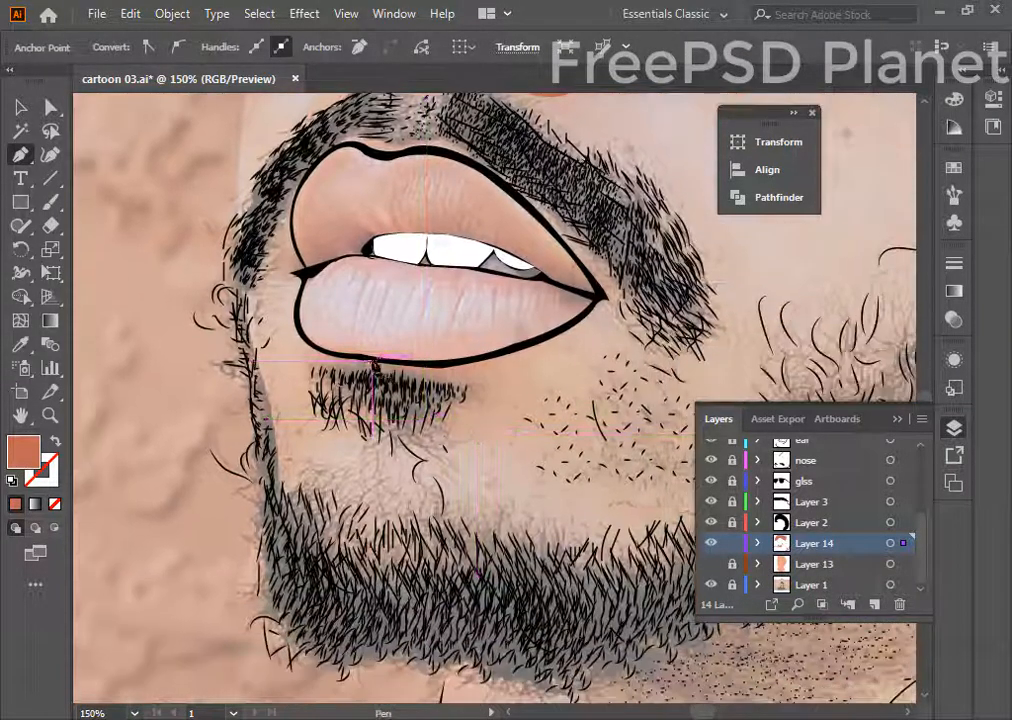
drag(312, 347, 203, 280)
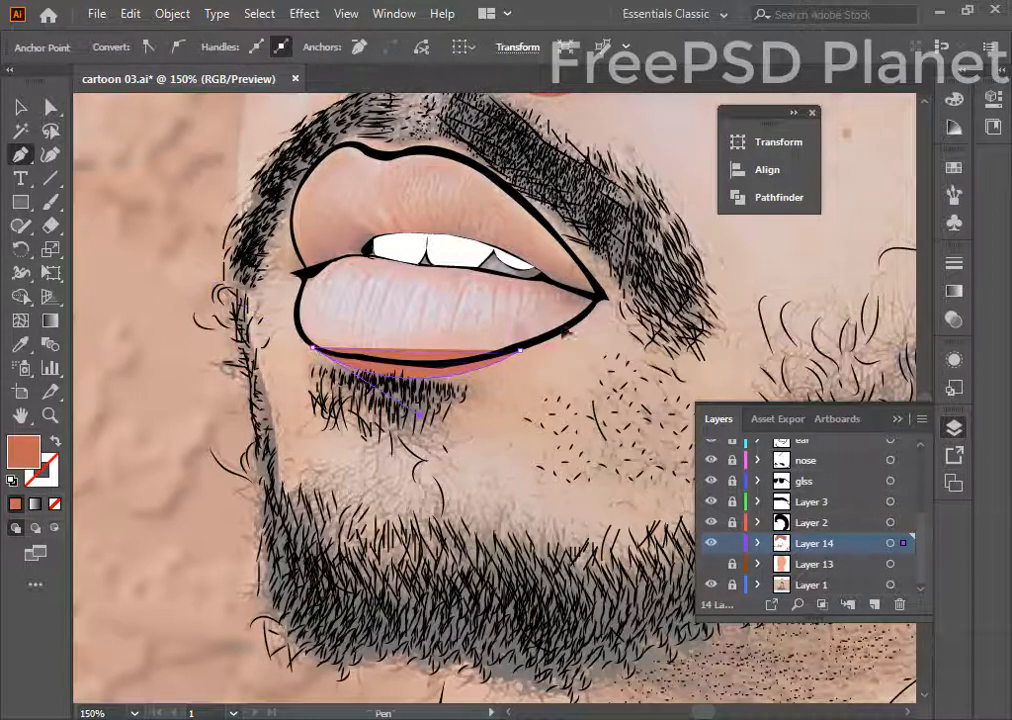
scroll(420, 411, down, 15)
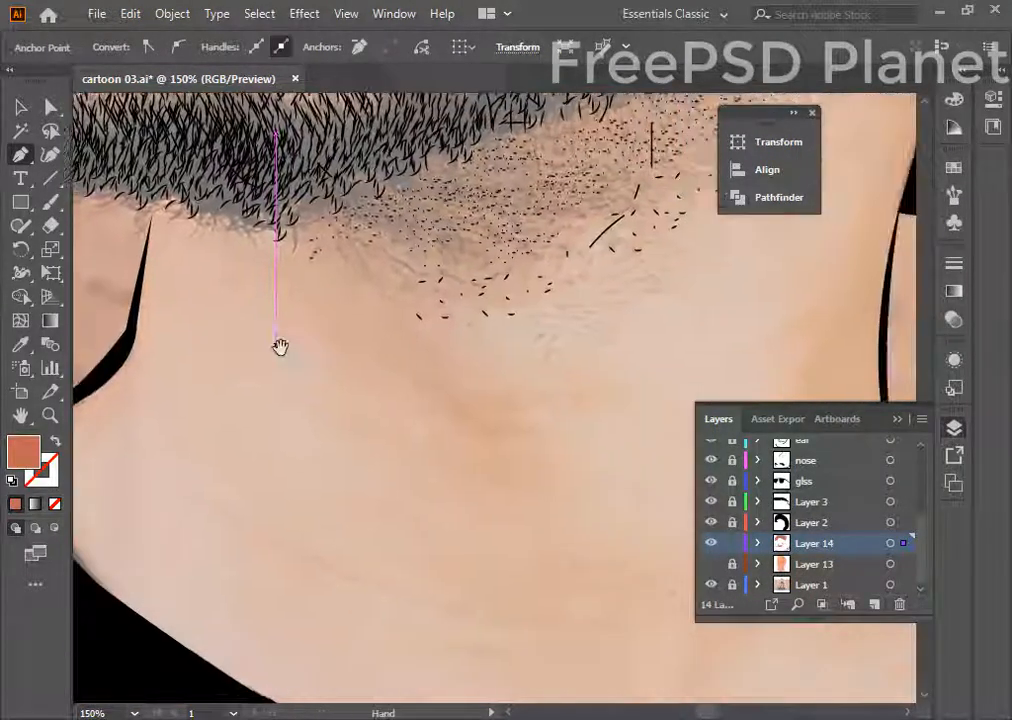
key(ctrl+minus)
key(ctrl+minus)
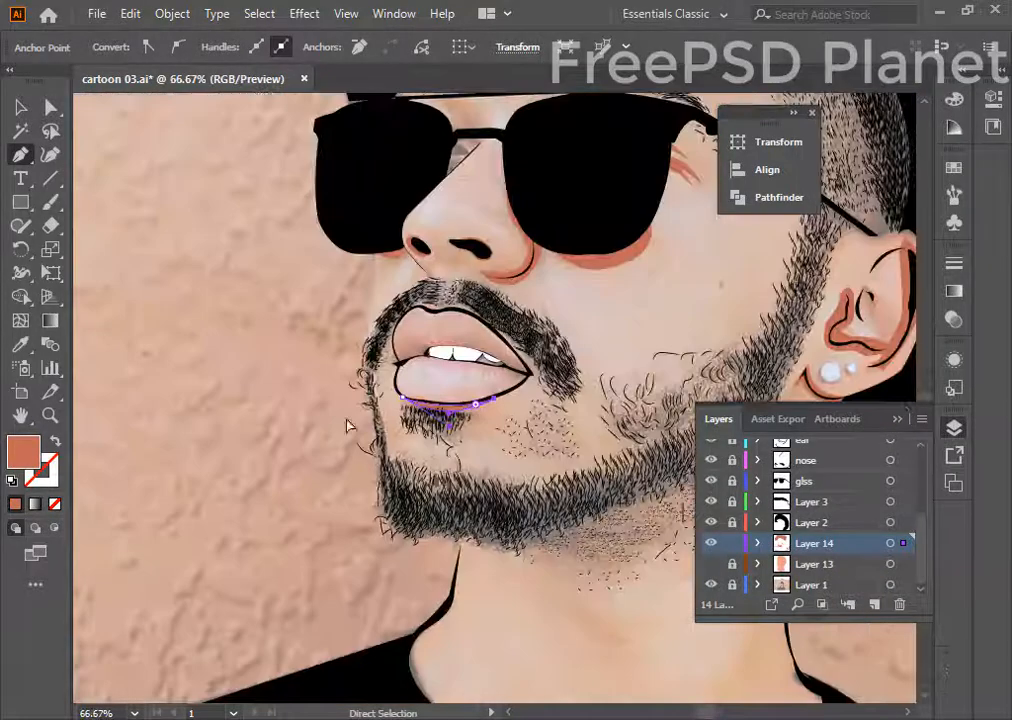
scroll(518, 412, up, 6)
scroll(520, 410, down, 10)
scroll(510, 462, down, 3)
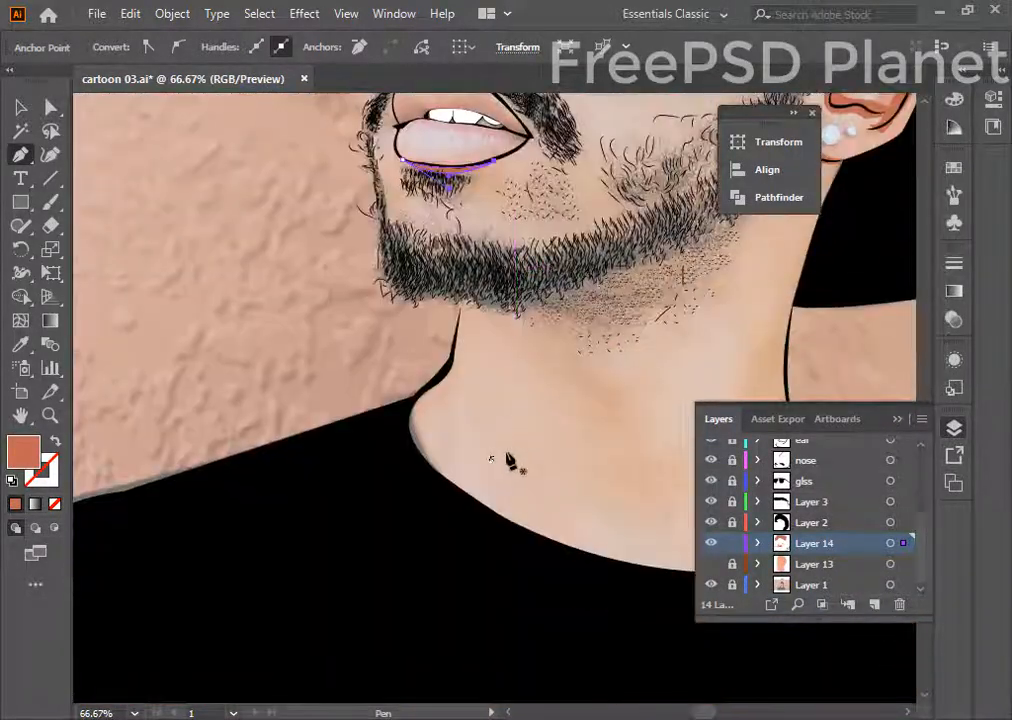
drag(604, 419, 447, 489)
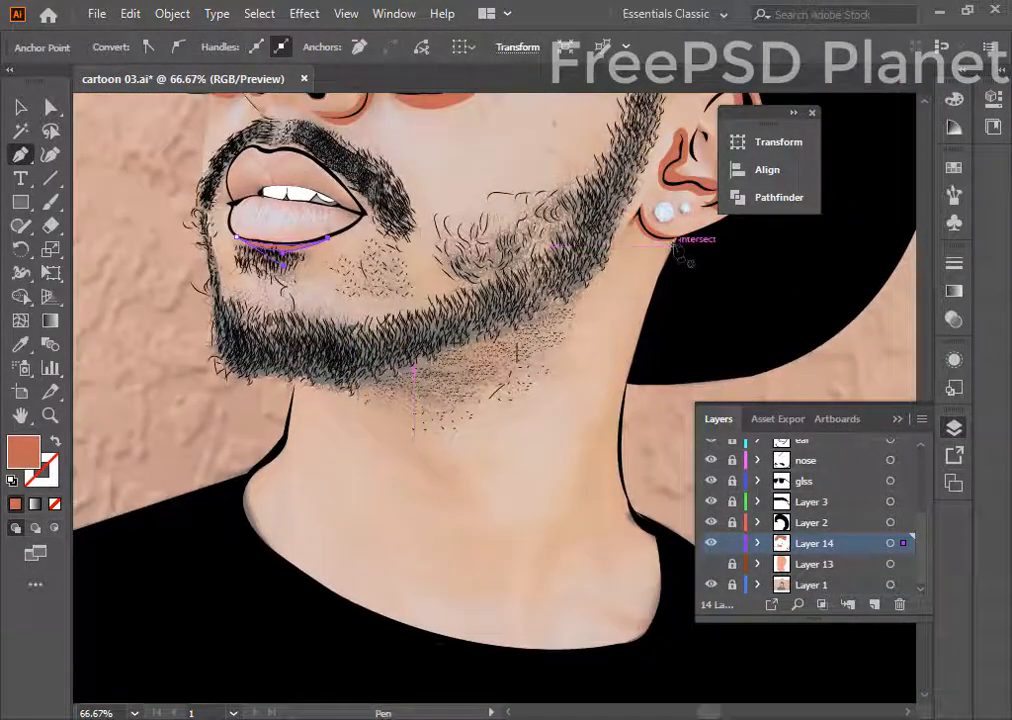
- Start a shadow shape under the earlobe, running its inner edge down the side of the neck with two long pointed tips
drag(606, 400, 588, 468)
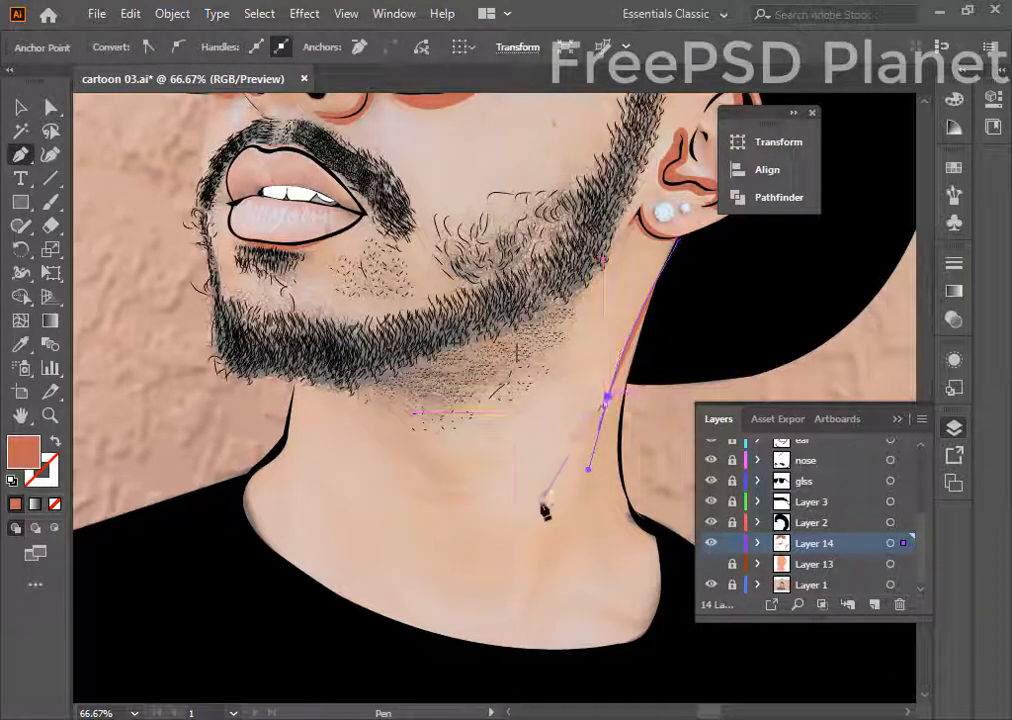
drag(514, 538, 479, 565)
click(514, 539)
drag(585, 466, 599, 444)
click(586, 465)
drag(520, 604, 508, 632)
click(520, 604)
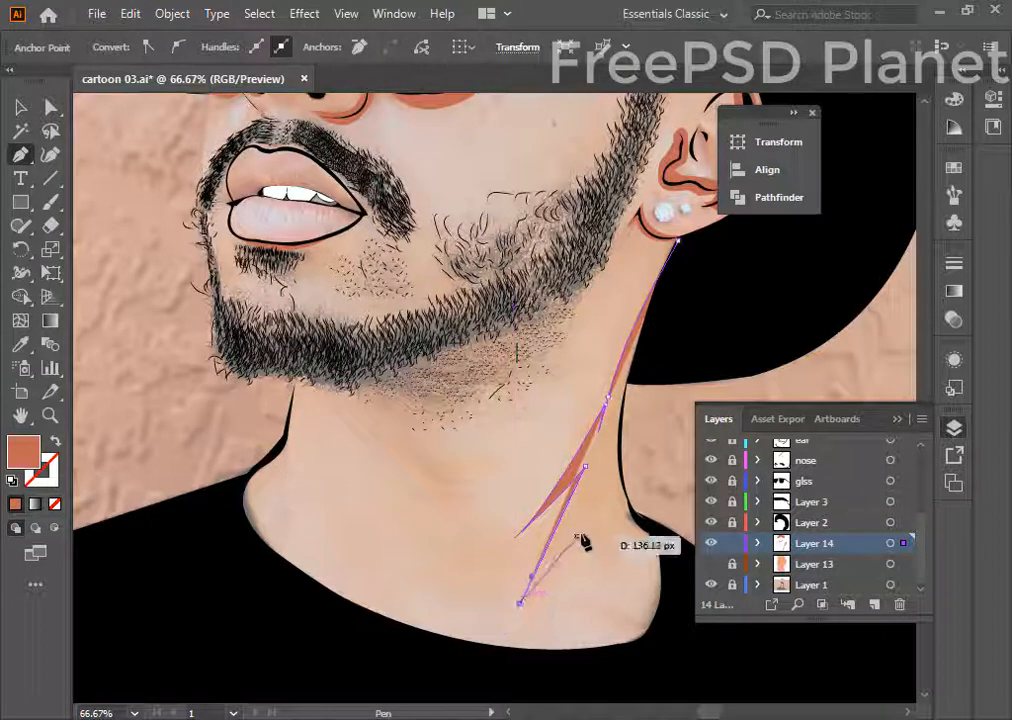
- Add a third pointed tip to the neck shadow and close the shape up along the neck outline to the earlobe
drag(595, 523, 654, 505)
click(595, 523)
click(561, 577)
drag(621, 433, 628, 398)
click(621, 433)
drag(652, 325, 677, 302)
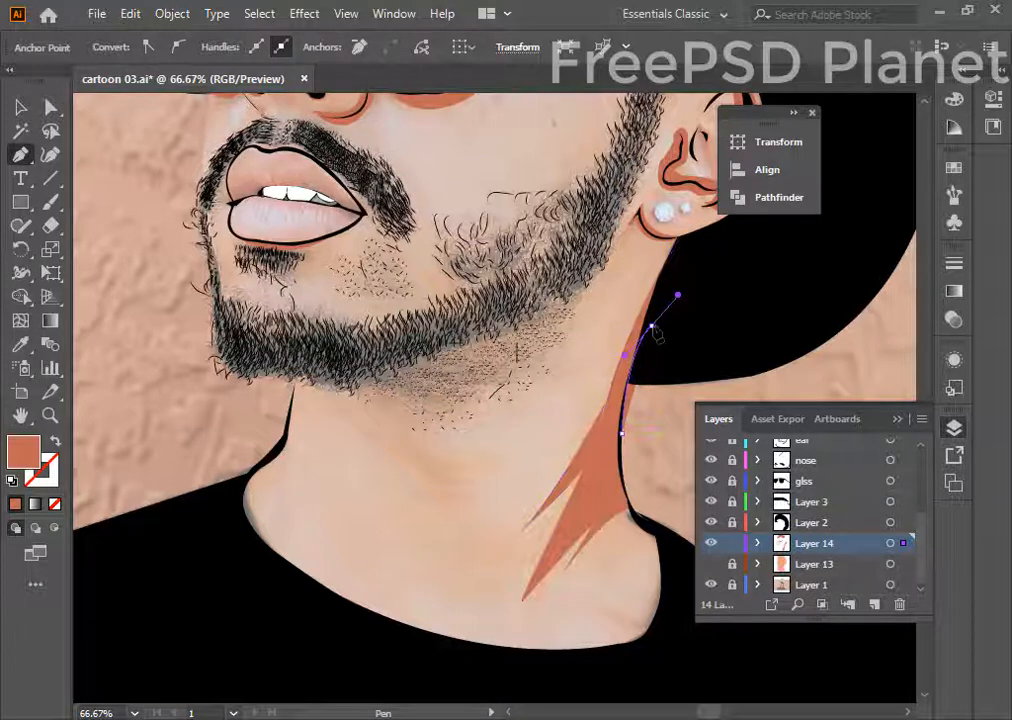
click(652, 325)
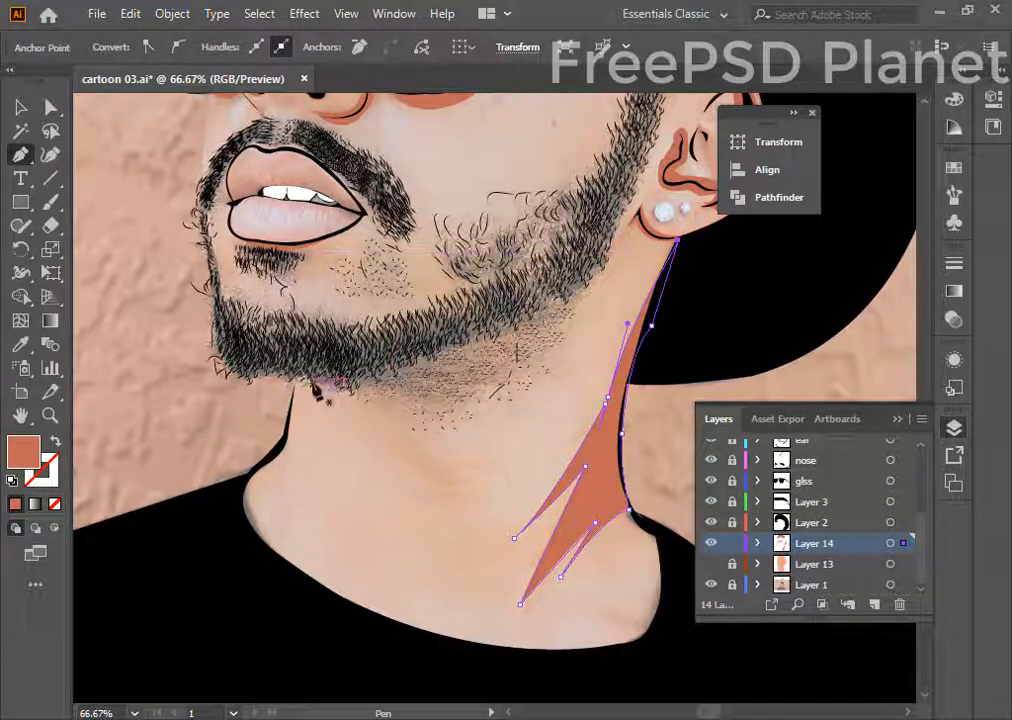
- Draw closed shadow shapes along the far side of the neck above the collar and in the collar's near corner
drag(236, 510, 281, 497)
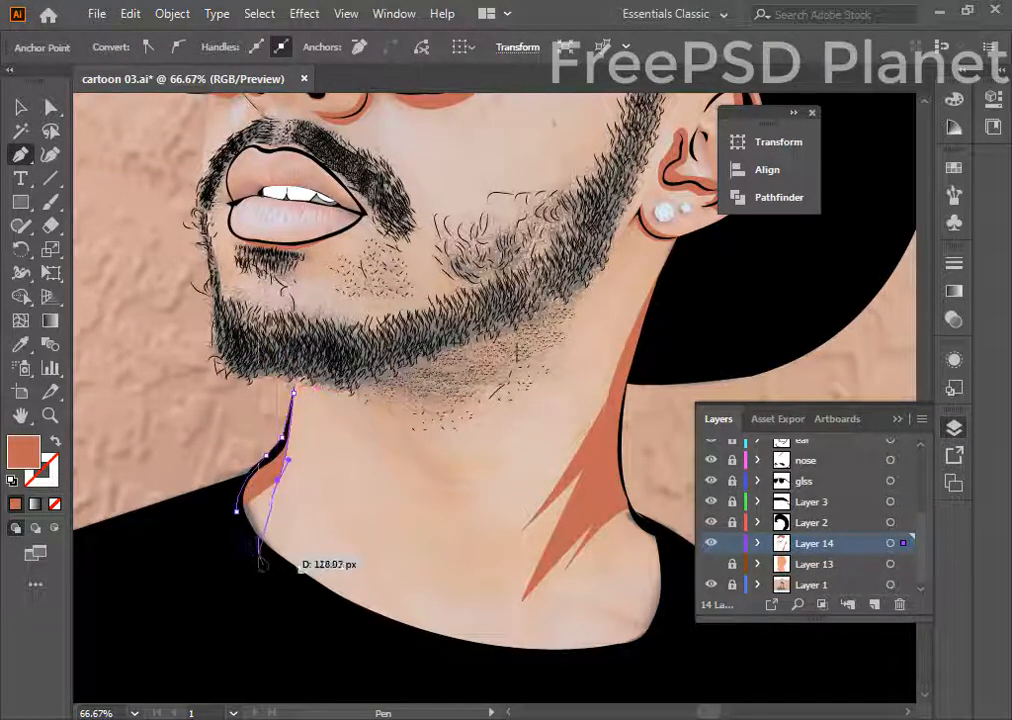
drag(260, 565, 240, 513)
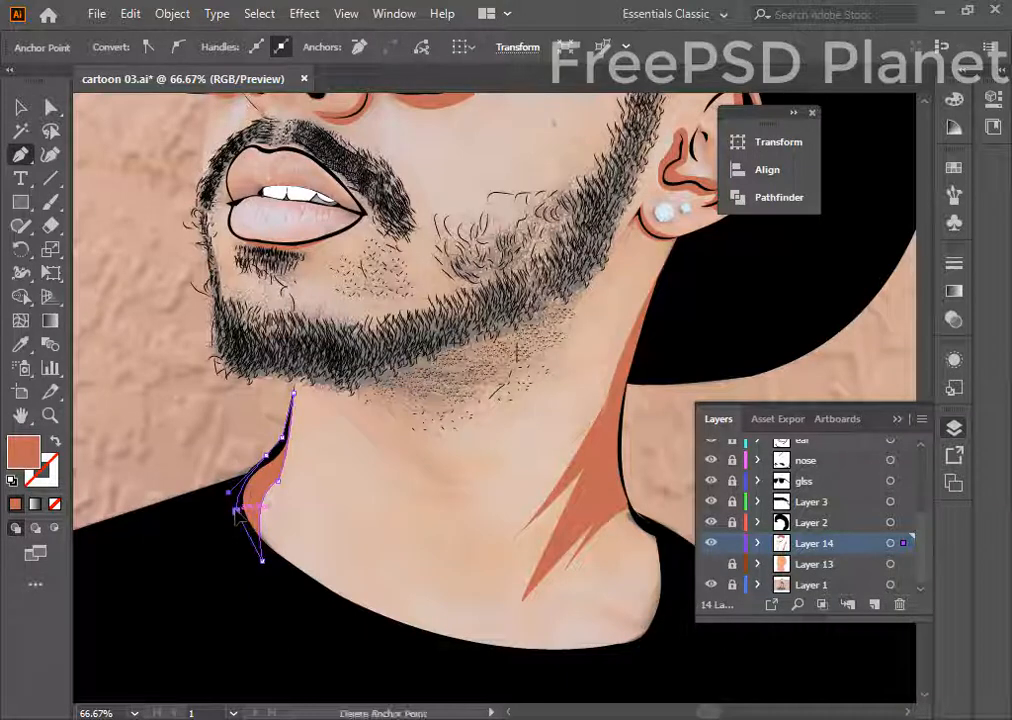
drag(639, 643, 580, 620)
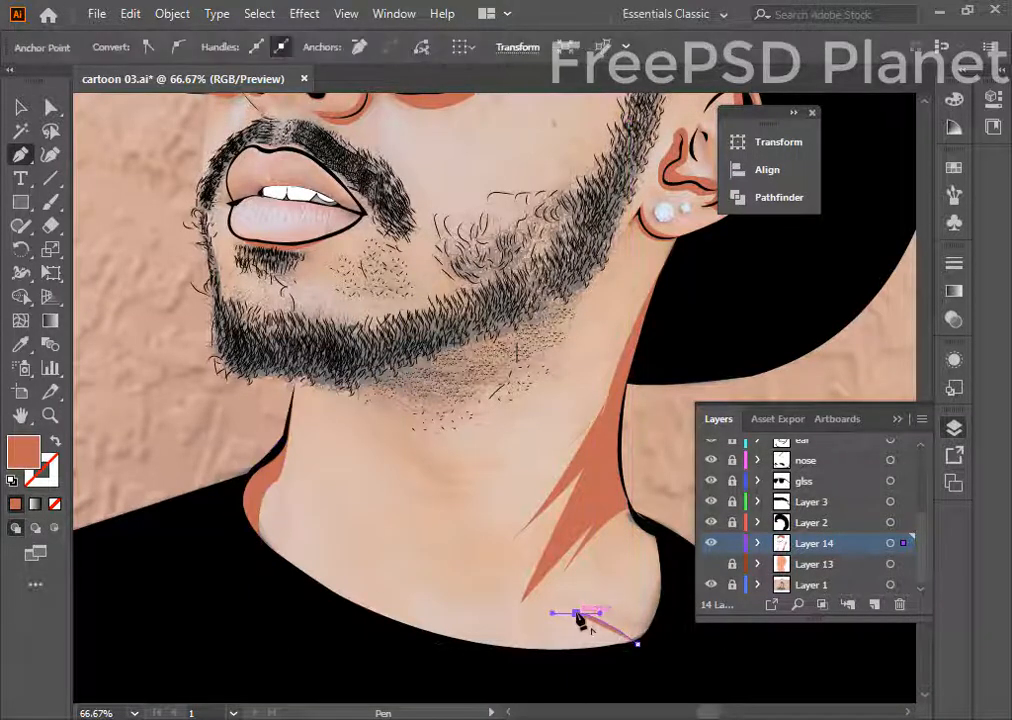
drag(639, 642, 667, 635)
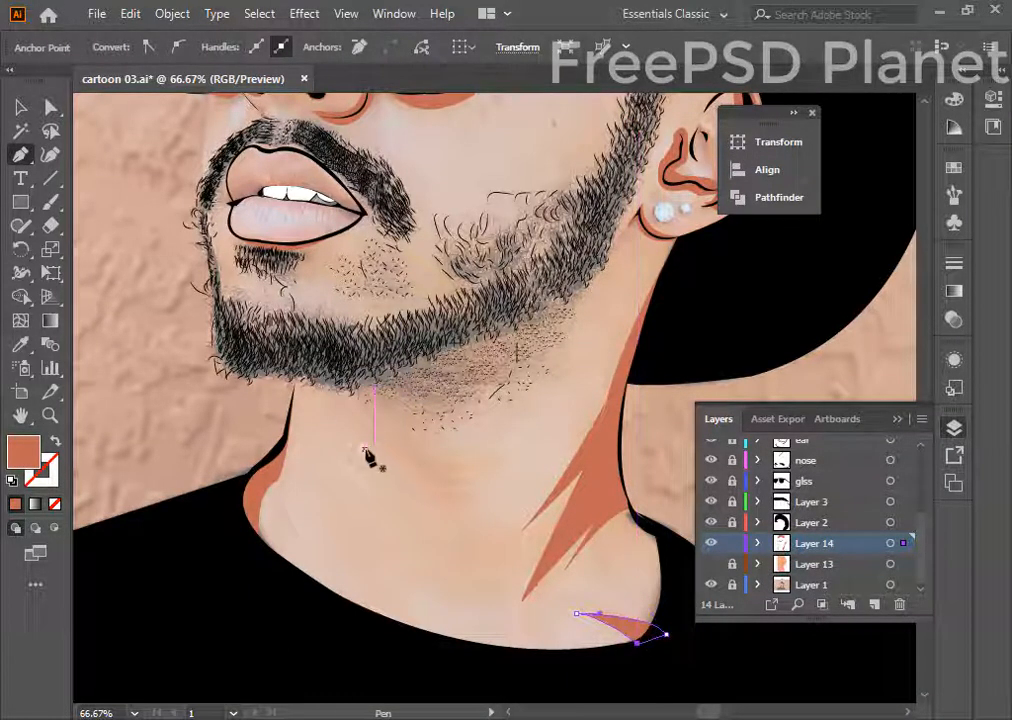
- Draw a small triangular shadow shape under the sunglasses' temple arm, beside the sideburn
scroll(360, 445, up, 6)
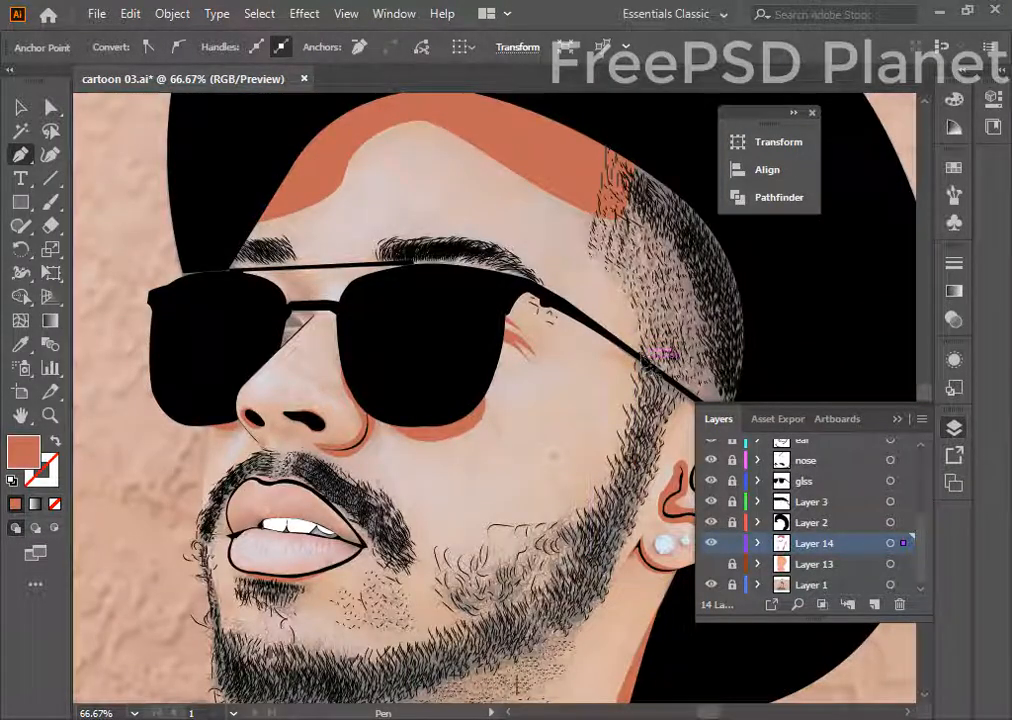
click(595, 353)
click(641, 376)
click(641, 354)
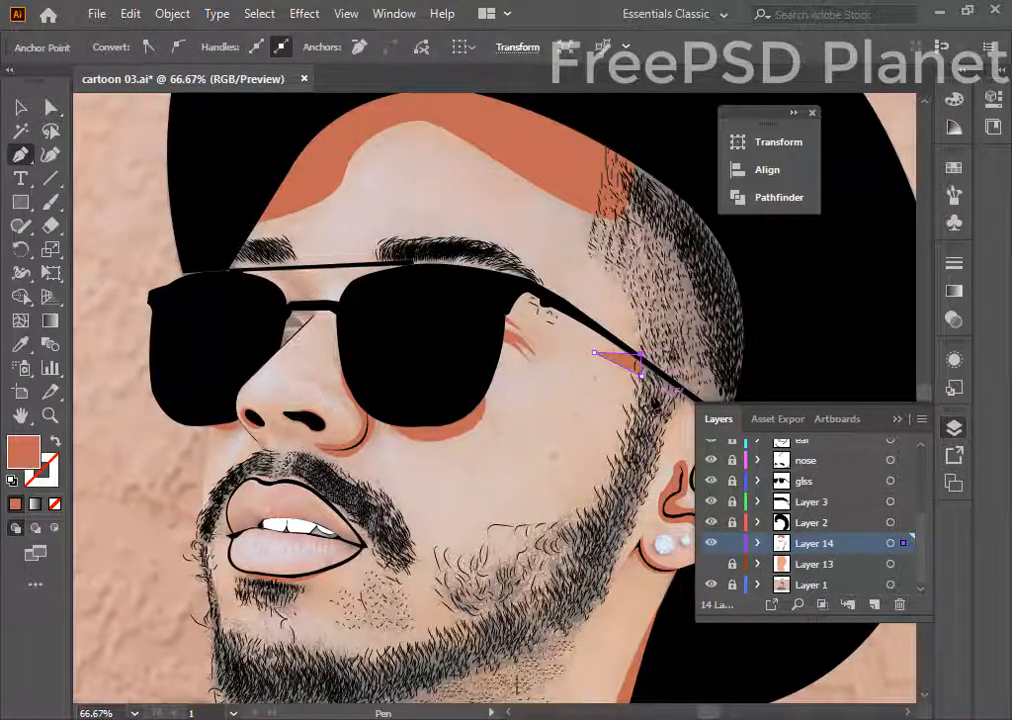
- Draw a closed shadow shape between the far lens and the nose, above the sunglasses' lower bridge
scroll(497, 538, up, 2)
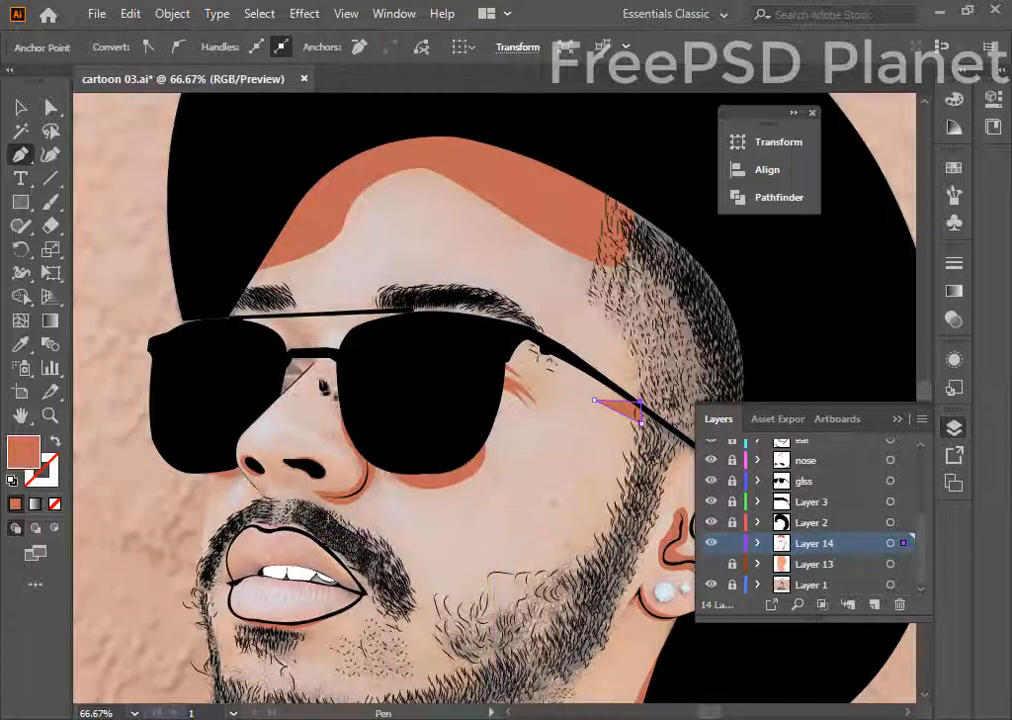
click(272, 323)
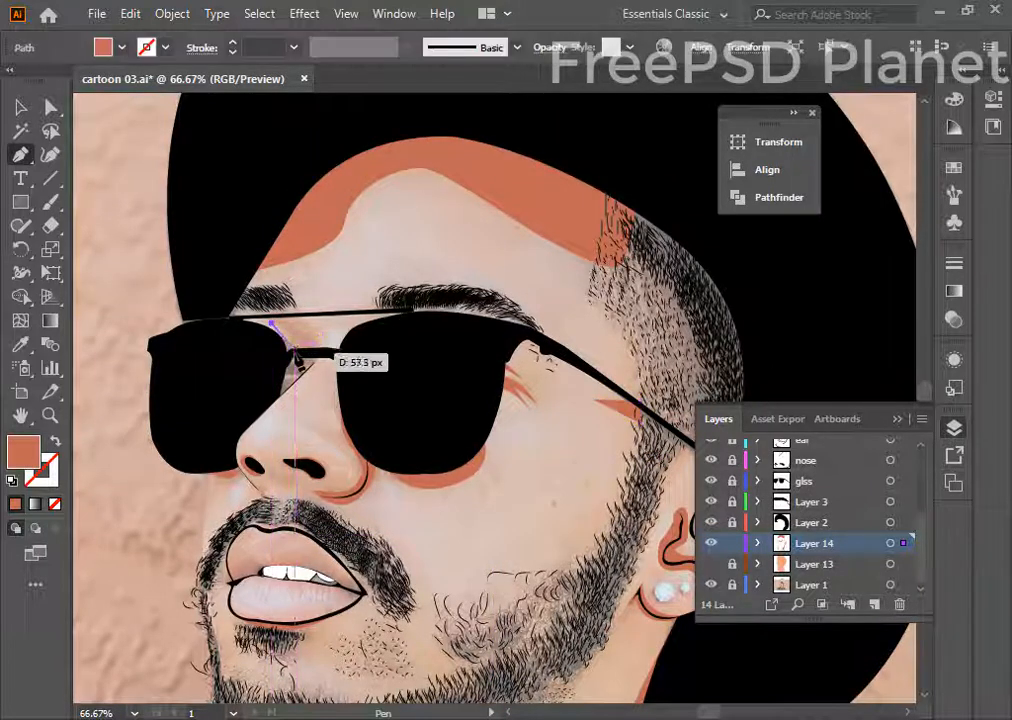
drag(292, 355, 293, 373)
click(292, 356)
click(324, 353)
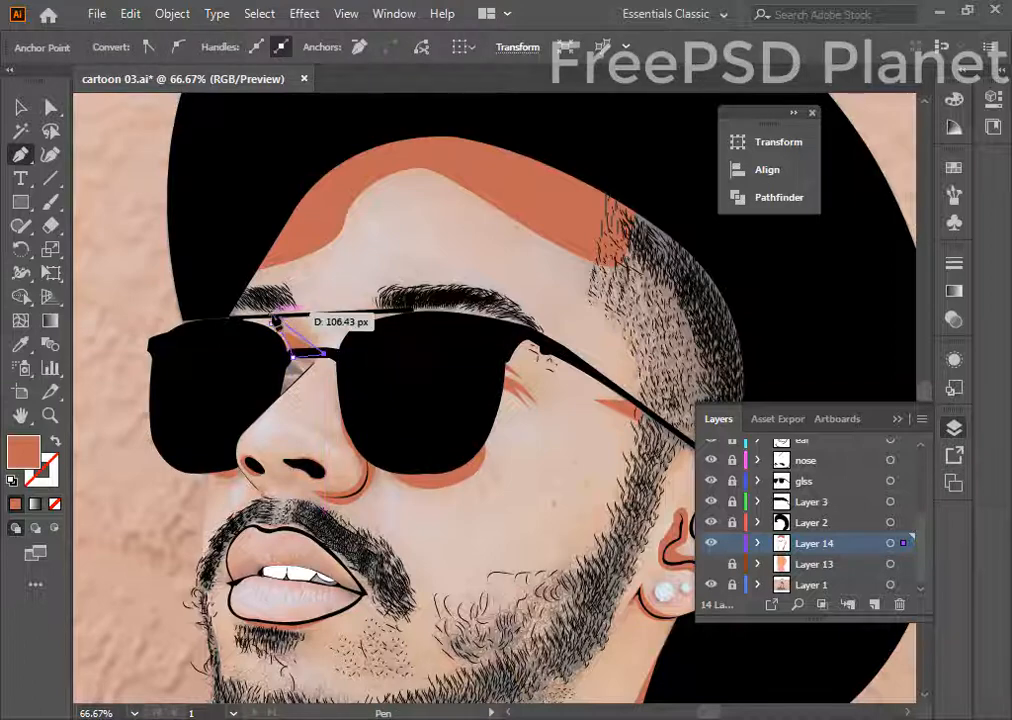
drag(276, 311, 245, 294)
click(275, 311)
click(292, 331)
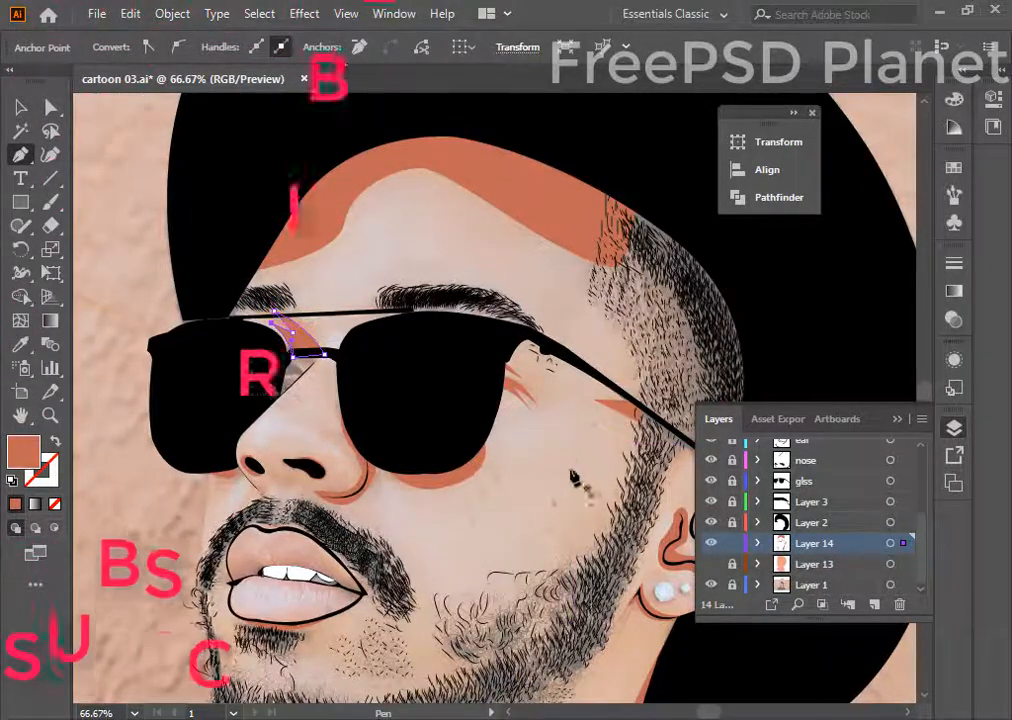
- Start a jagged shadow shape on the throat below the beard, with two pointed tips facing the ear side of the neck
scroll(500, 560, down, 8)
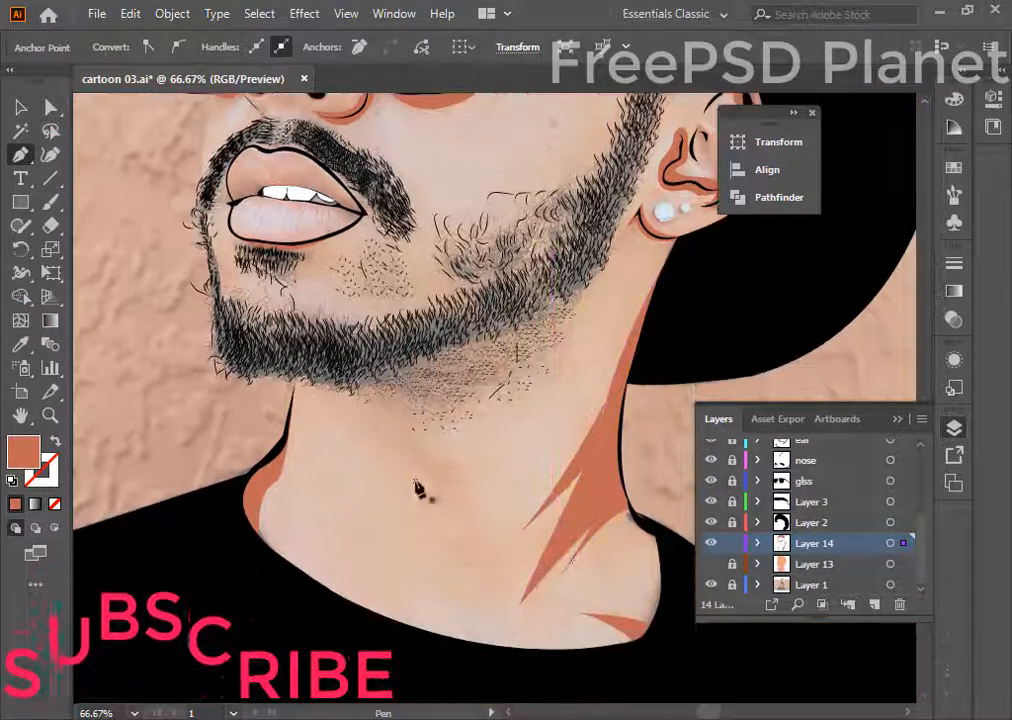
click(376, 406)
drag(497, 468, 578, 474)
click(497, 469)
drag(446, 466, 390, 458)
click(436, 466)
drag(506, 495, 538, 501)
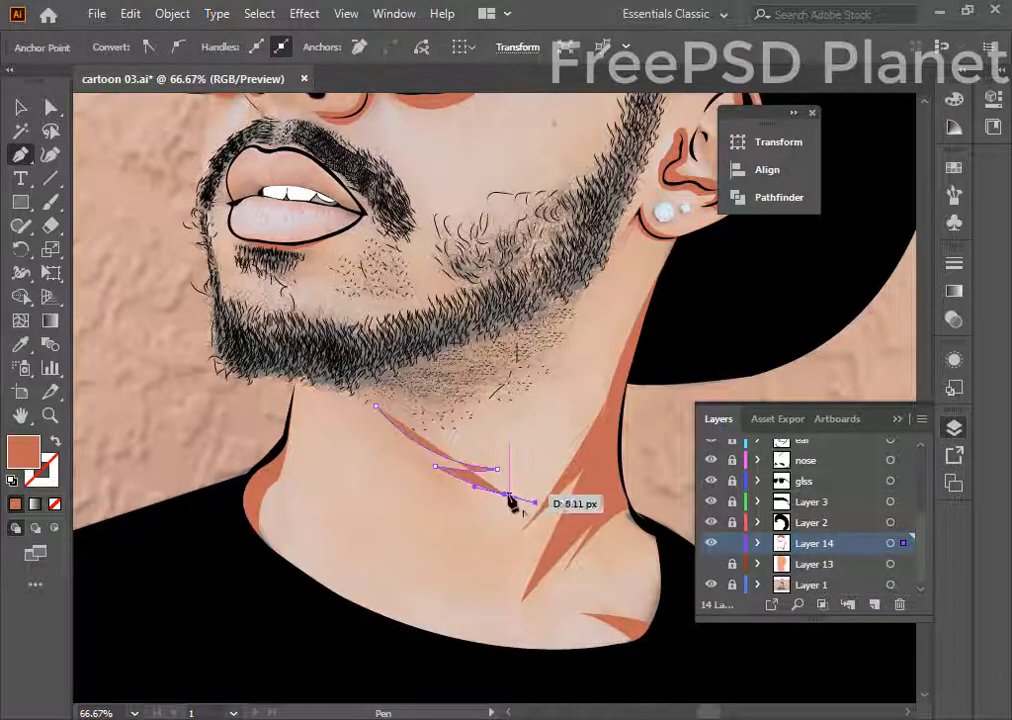
click(506, 495)
- Continue the throat shadow's ear-side edge downward with two more pointed tips
drag(397, 475, 397, 474)
click(432, 484)
drag(517, 516, 542, 518)
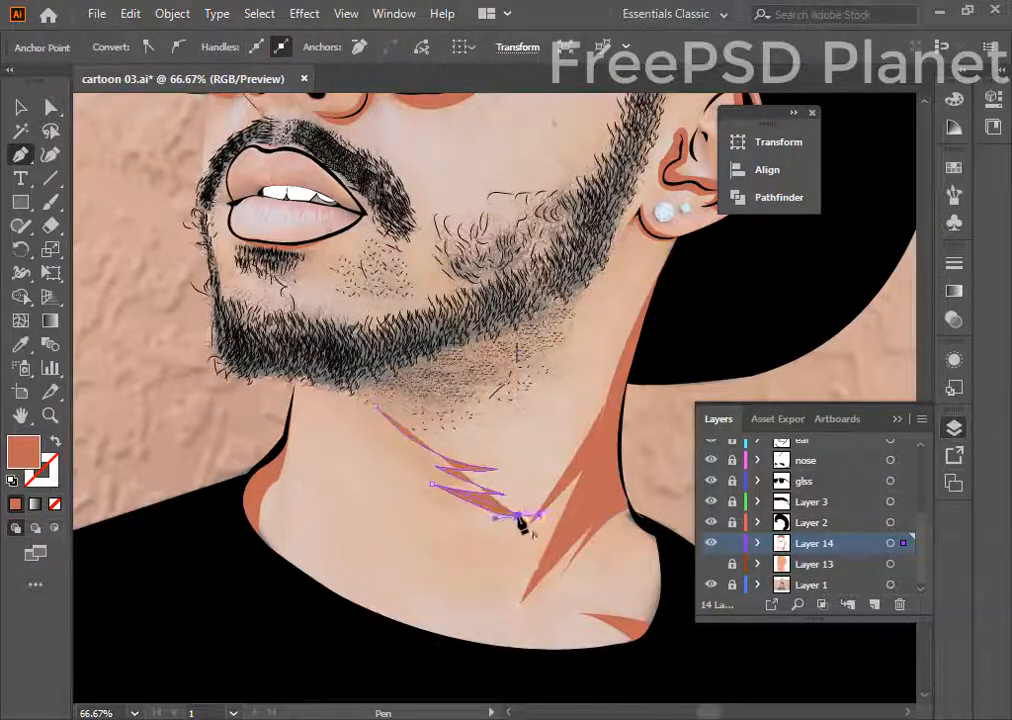
click(517, 516)
drag(460, 514, 442, 507)
click(460, 514)
drag(509, 532, 520, 535)
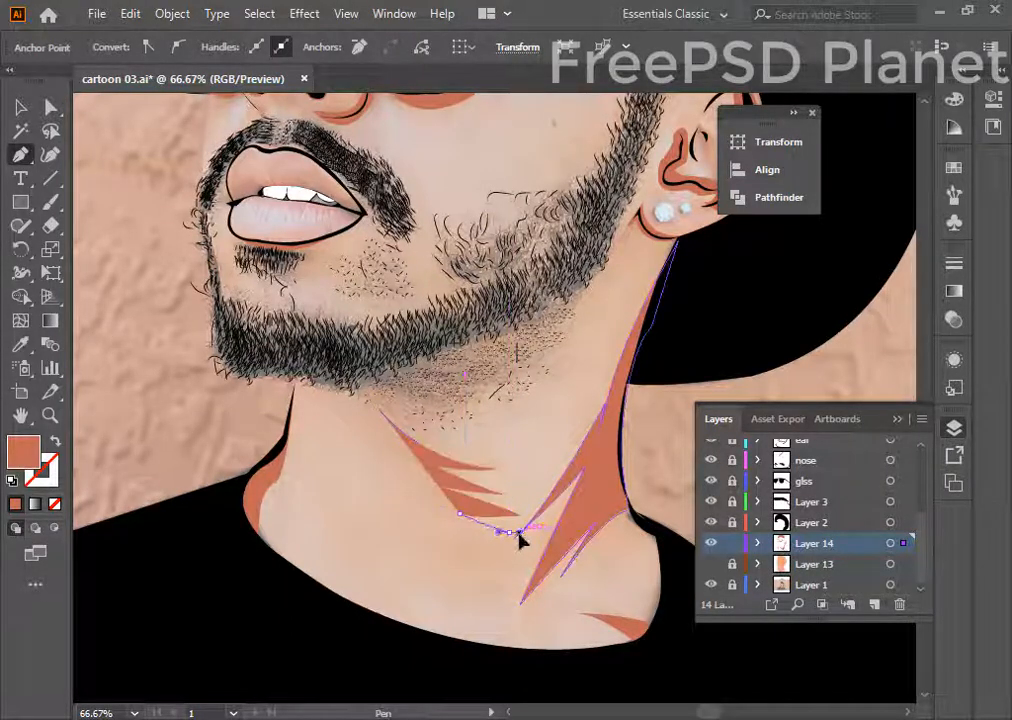
click(509, 532)
- Run the throat shadow's lower edge across to the opposite side and add two pointed tips there
drag(360, 506, 361, 515)
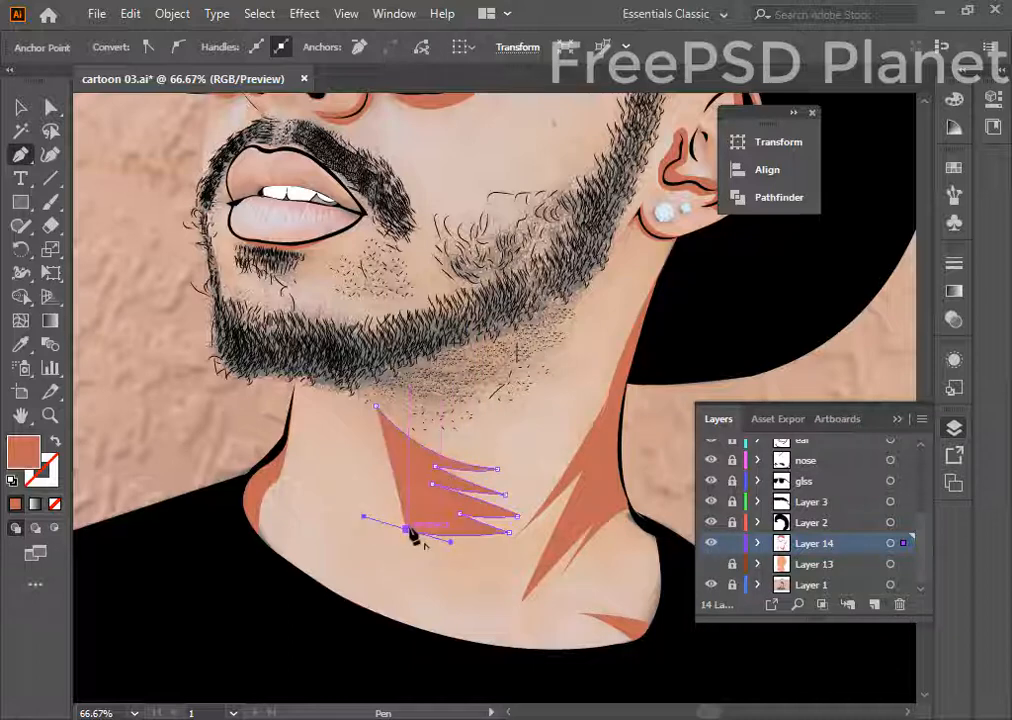
click(408, 530)
click(454, 531)
key(ctrl+z)
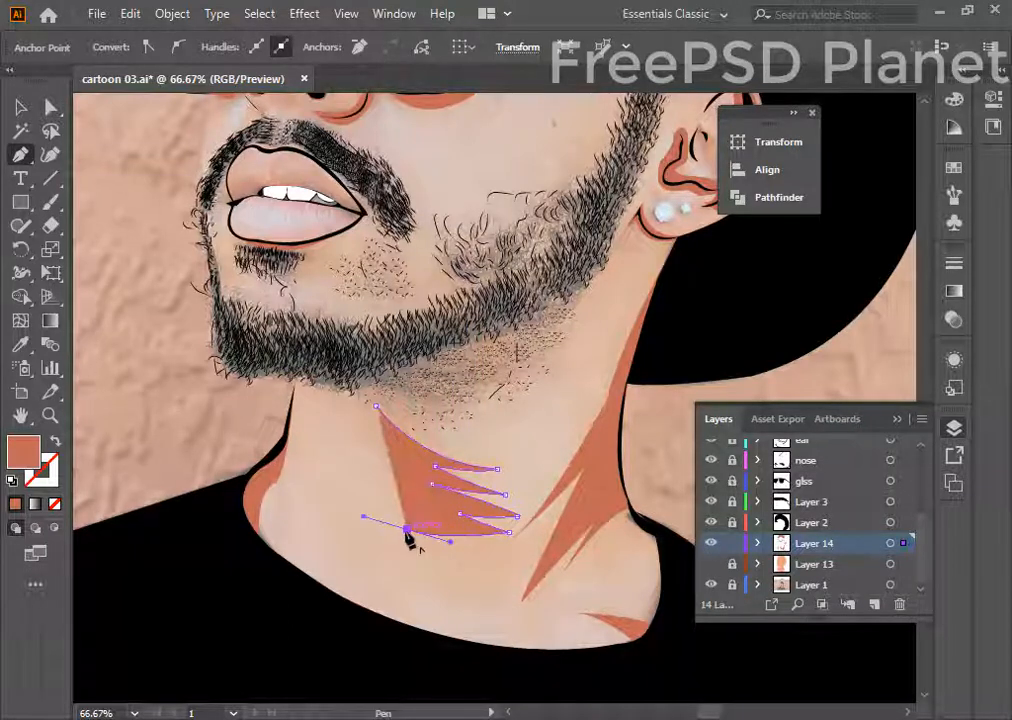
drag(447, 530, 465, 533)
click(447, 530)
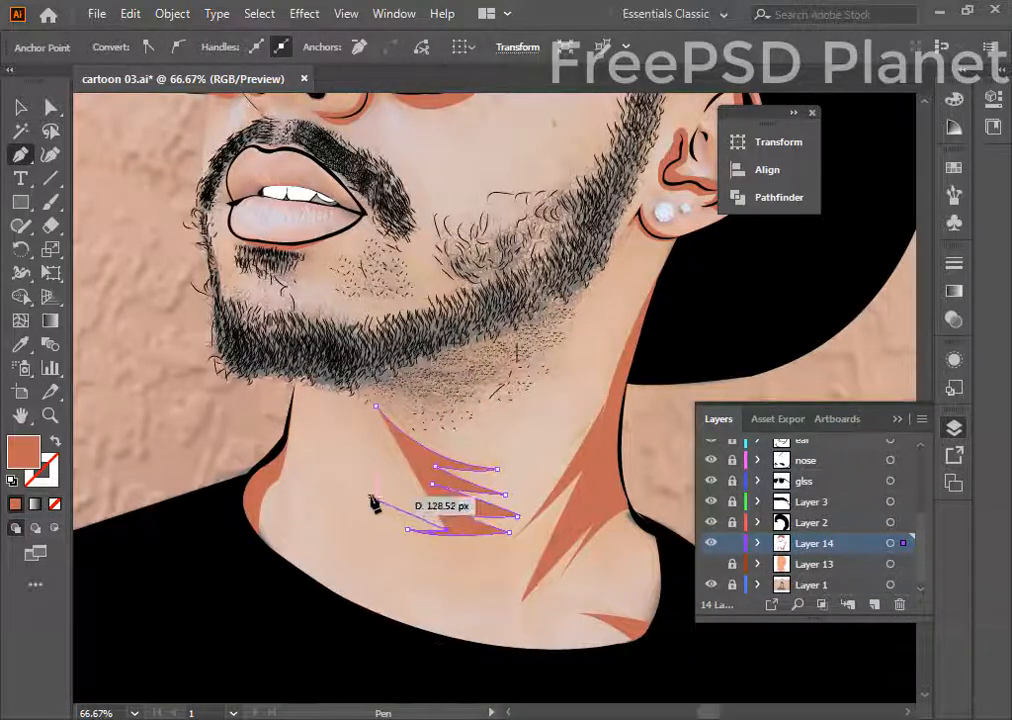
drag(363, 495, 324, 467)
click(363, 495)
drag(432, 520, 449, 528)
click(432, 520)
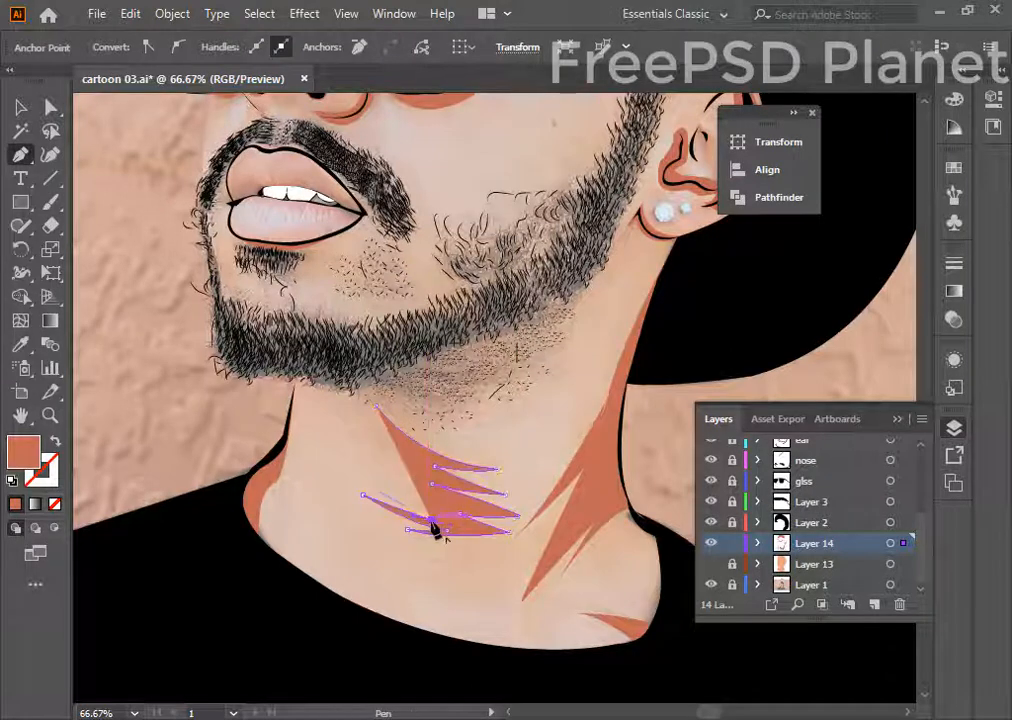
- Add three more pointed tips up the far side of the throat shadow and close the shape below the beard
drag(350, 468, 325, 447)
click(350, 468)
drag(417, 497, 436, 507)
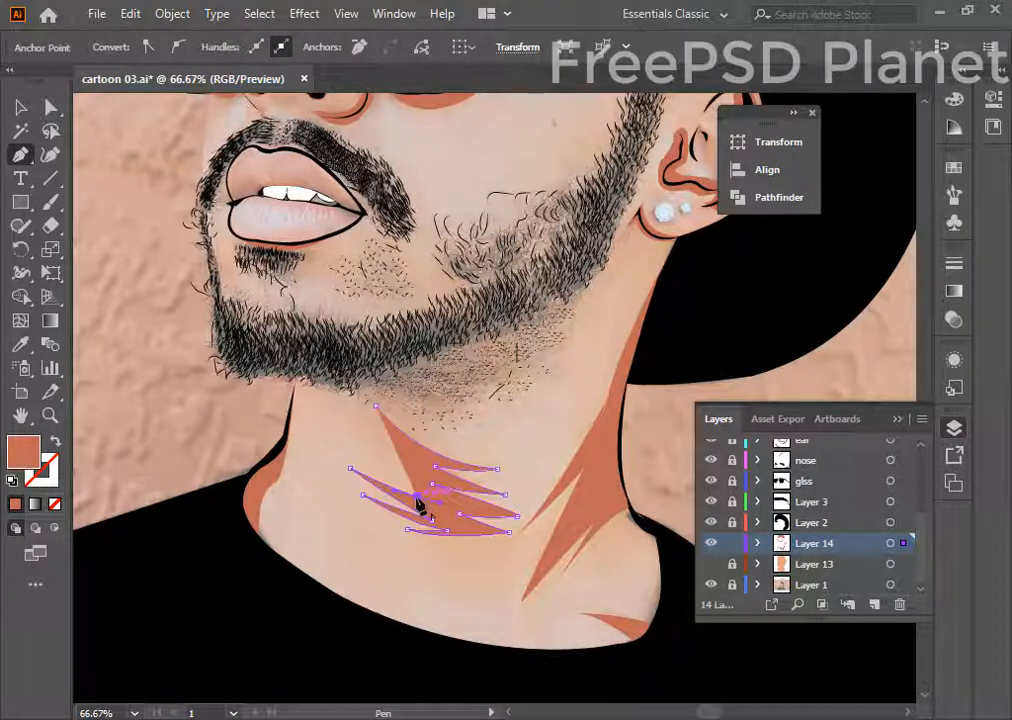
click(417, 497)
drag(350, 463, 337, 440)
drag(430, 489, 432, 490)
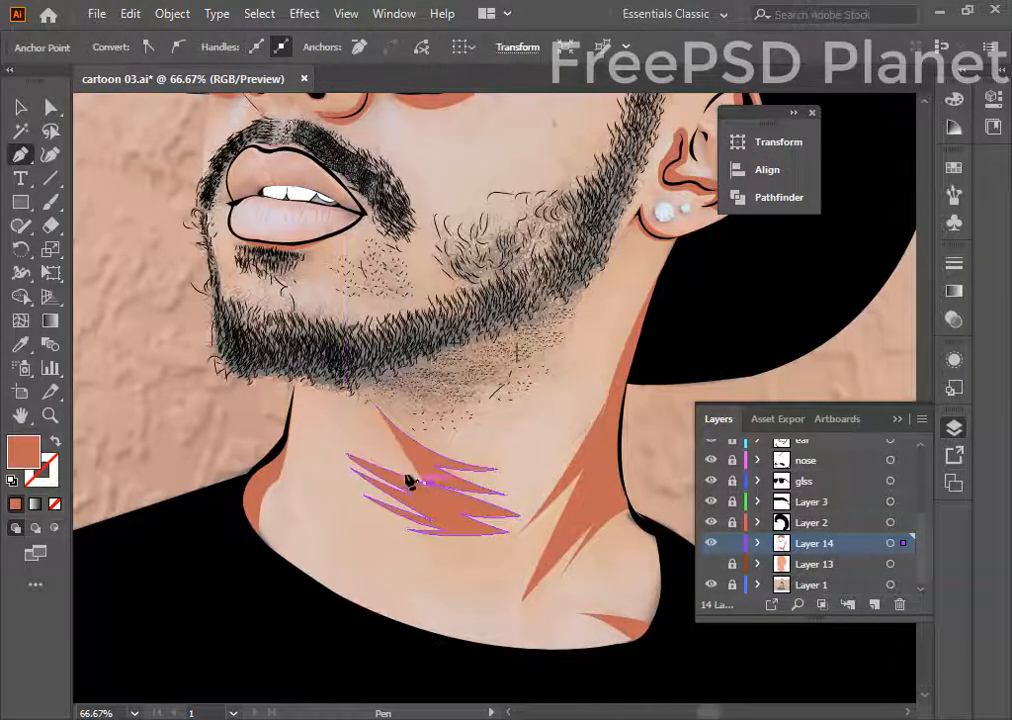
click(416, 481)
drag(352, 433, 343, 424)
click(352, 433)
drag(409, 463, 424, 468)
click(409, 463)
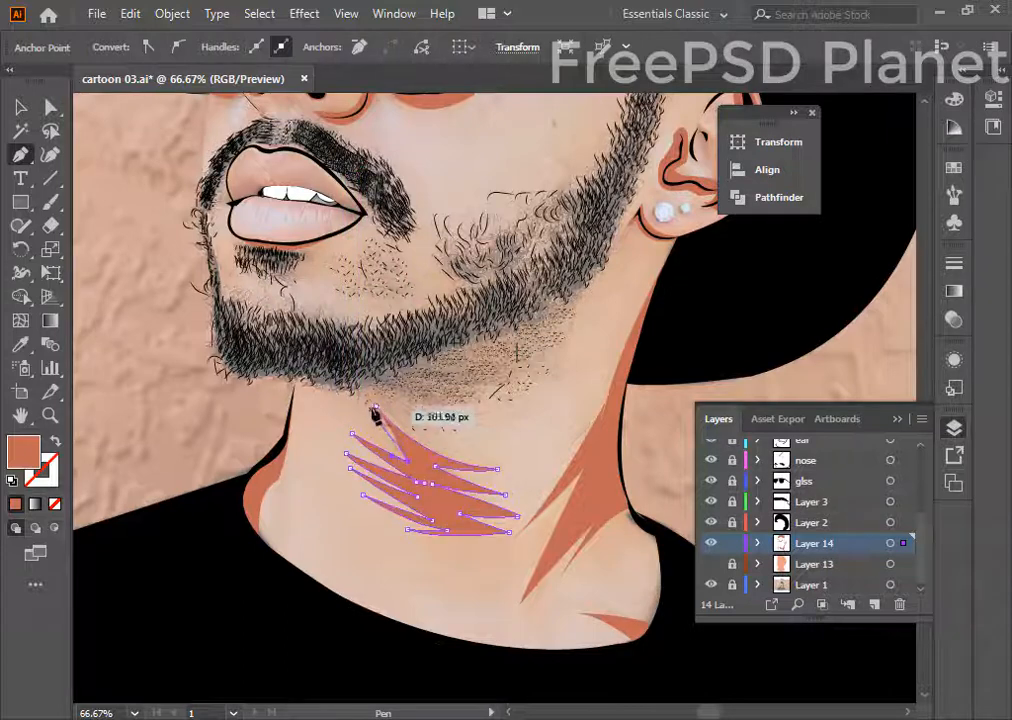
- Draw a thin, curved closed shadow shape across the lower neck, between the throat shadow and the collar
scroll(480, 600, down, 4)
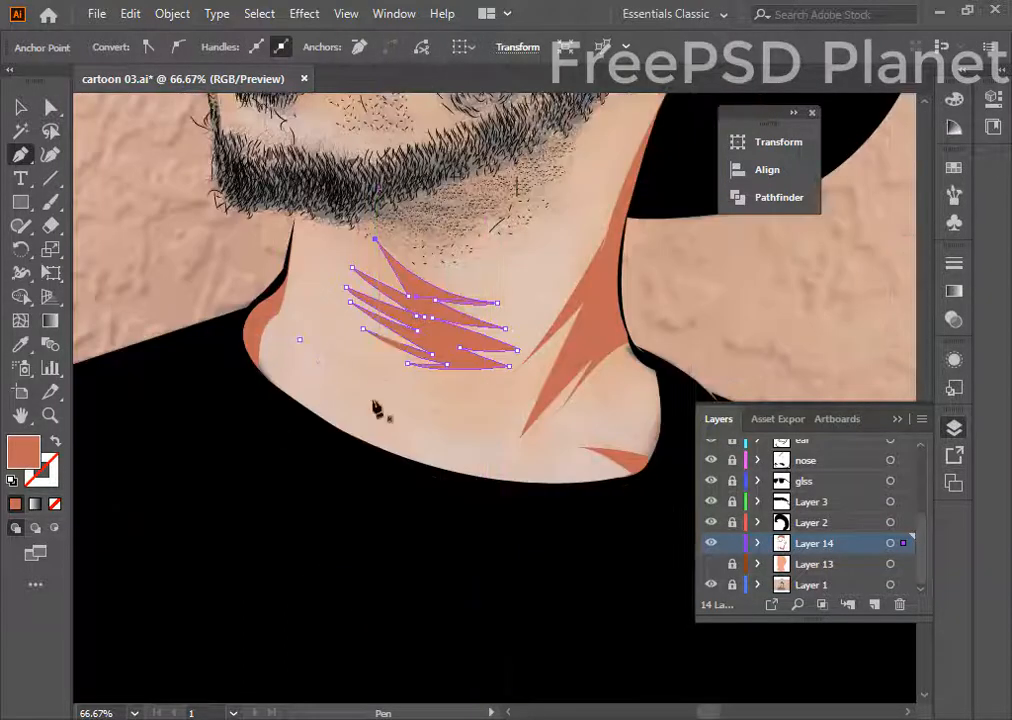
drag(490, 409, 551, 404)
click(490, 409)
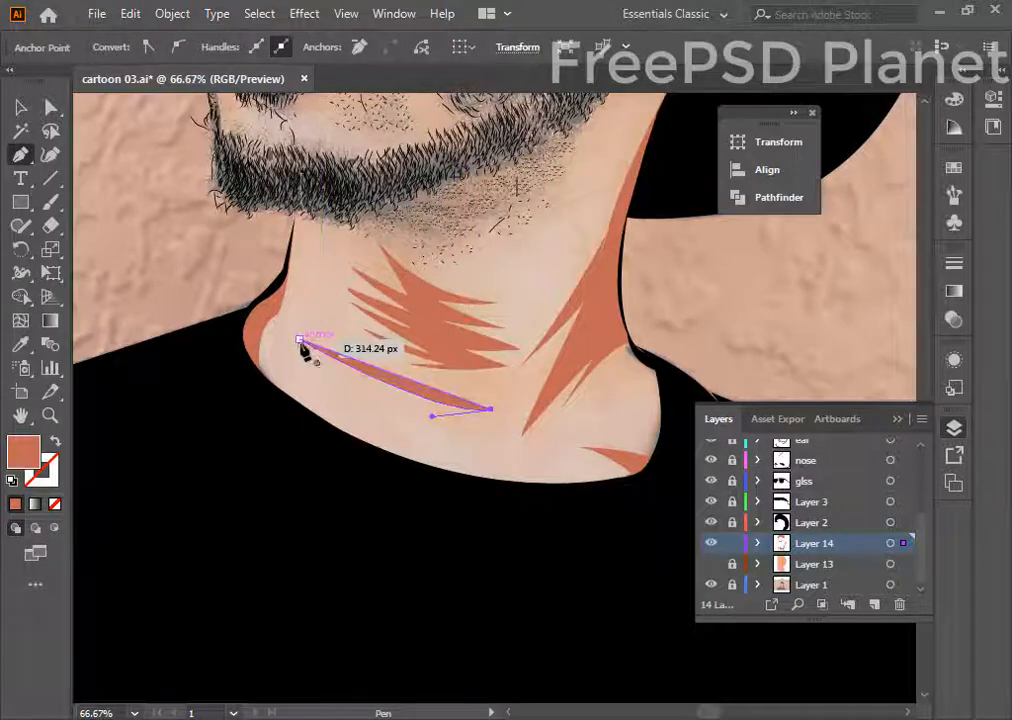
drag(223, 271, 172, 250)
scroll(491, 400, up, 9)
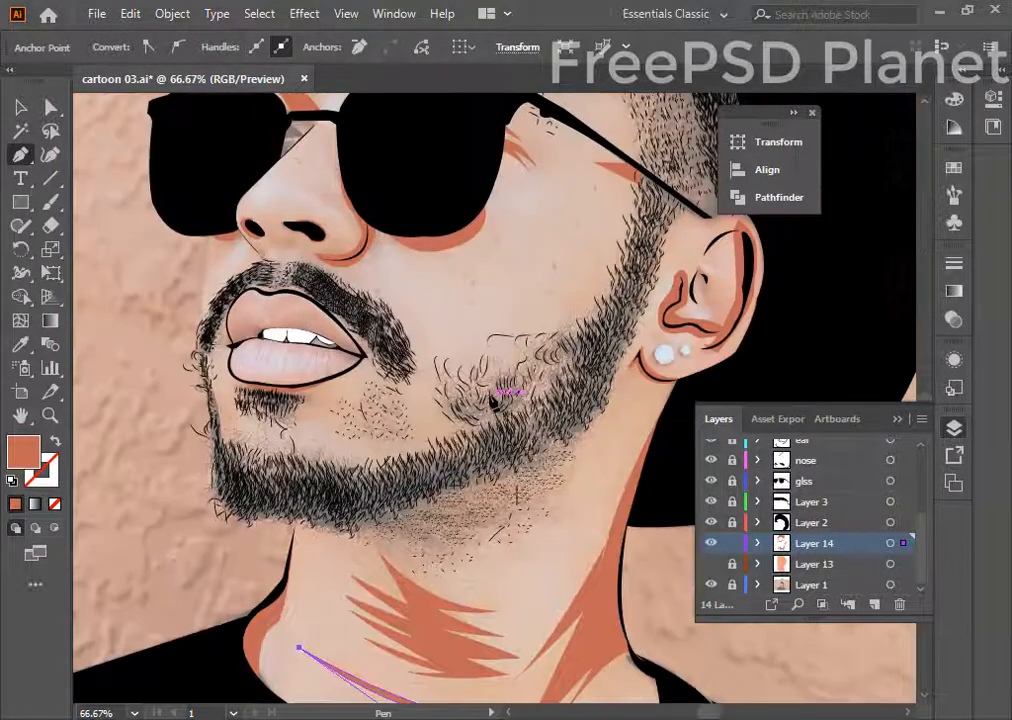
scroll(491, 400, up, 2)
scroll(495, 410, down, 5)
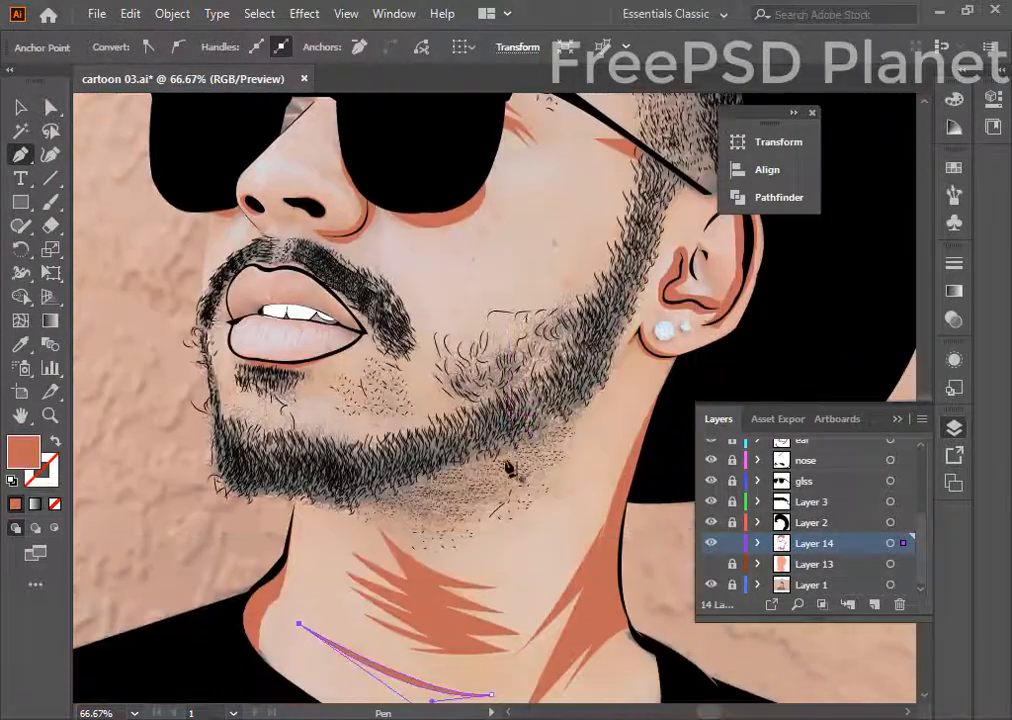
click(677, 175)
drag(625, 305, 602, 345)
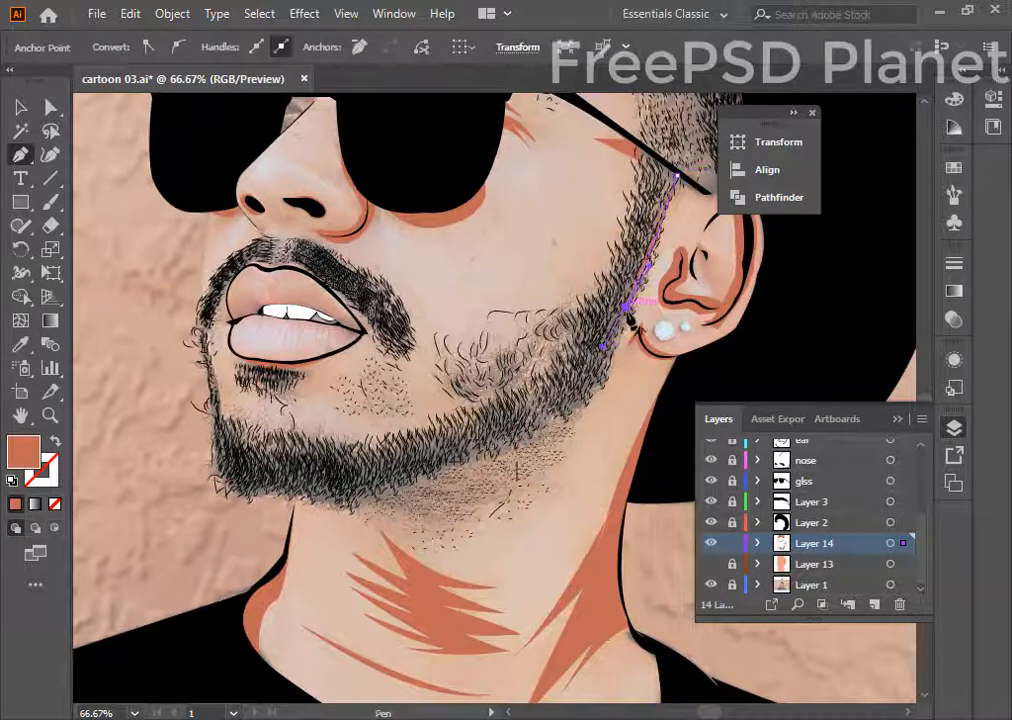
drag(549, 439, 498, 470)
click(548, 440)
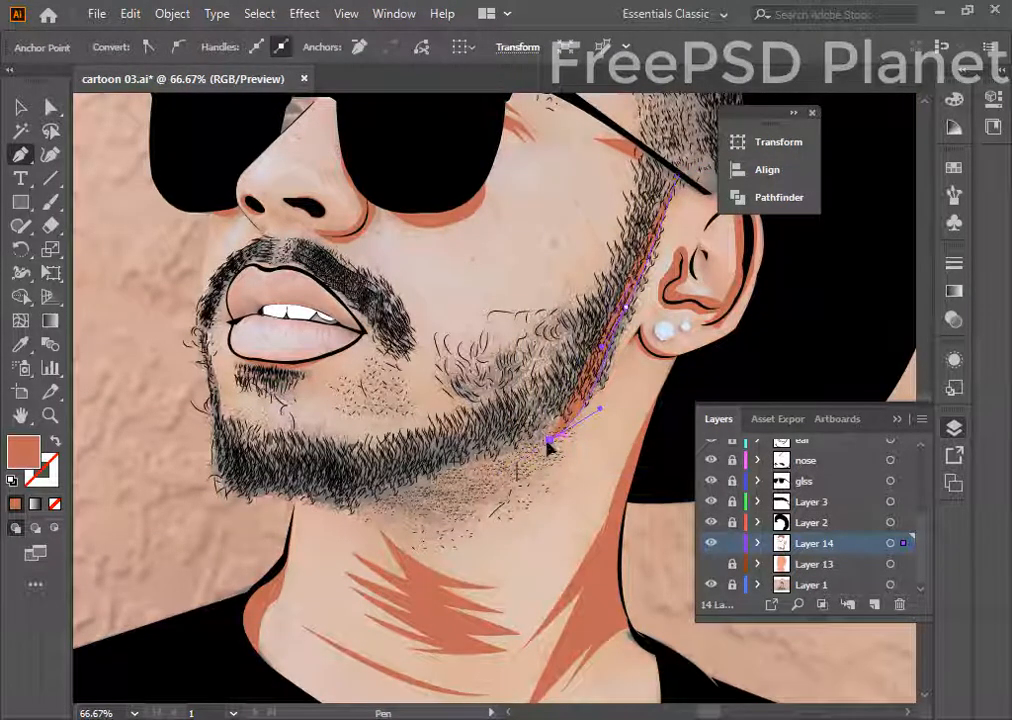
scroll(600, 408, up, 8)
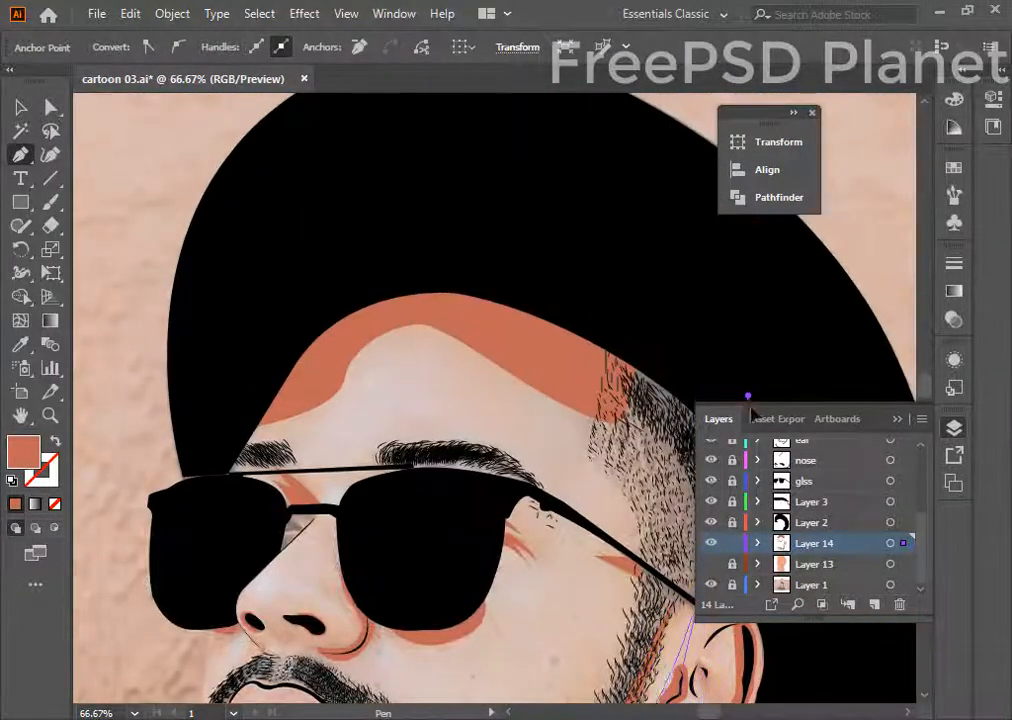
scroll(687, 456, down, 7)
key(ctrl+z)
key(ctrl+z)
key(ctrl+z)
key(ctrl+z)
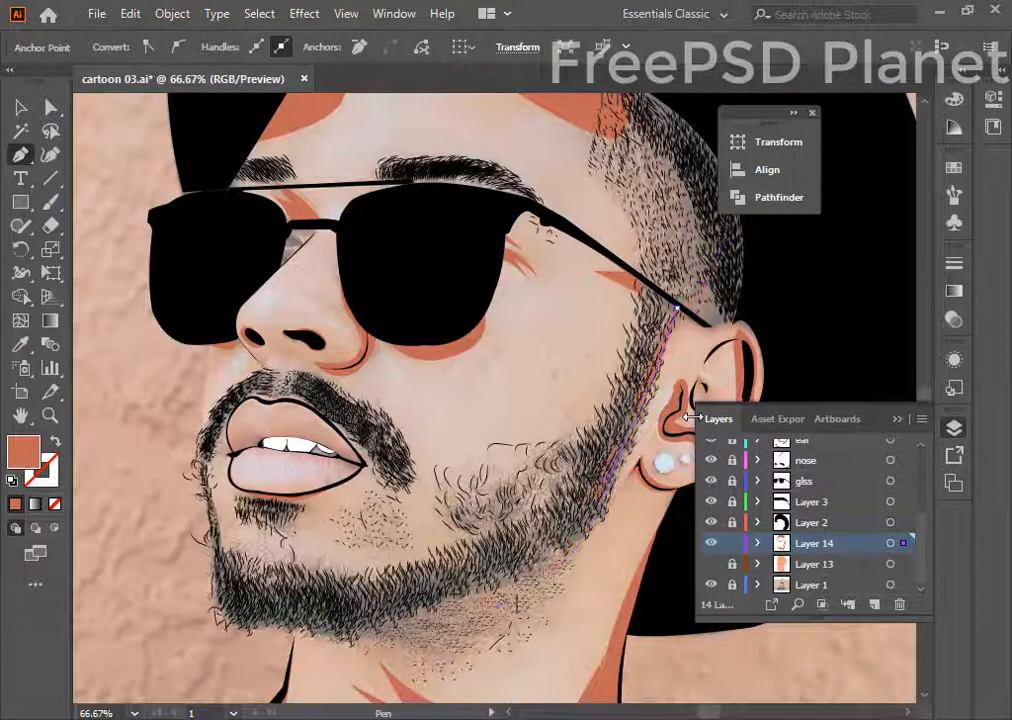
- Show Layer 13 with the skin base beneath the shadow shapes
key(space)
drag(484, 570, 545, 272)
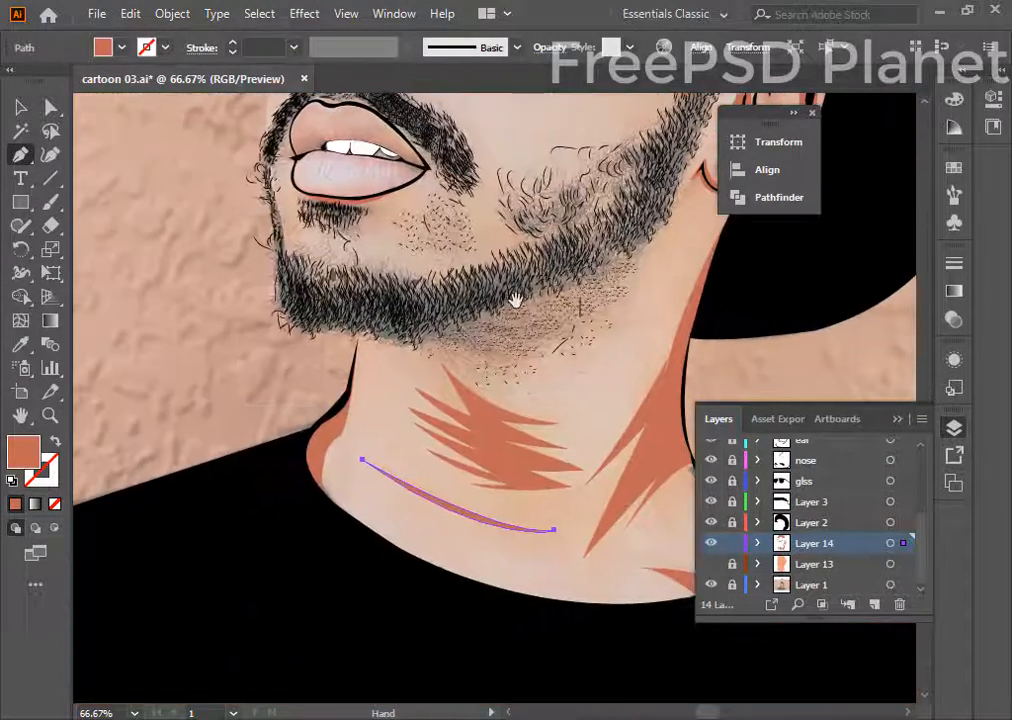
click(710, 566)
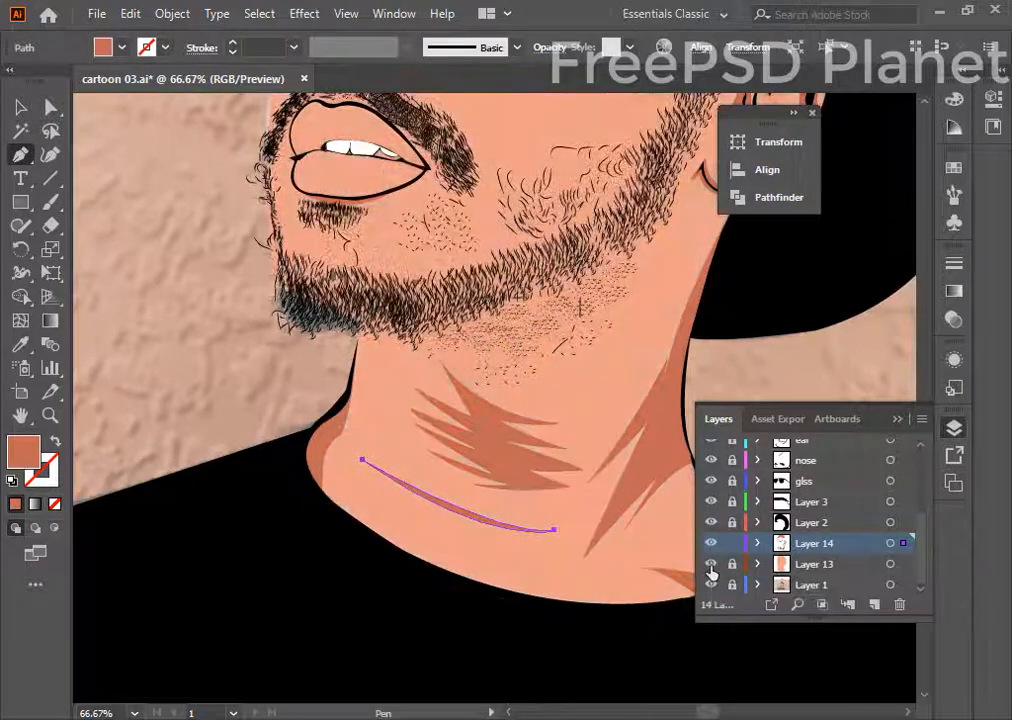
- Lock Layer 14, add a new layer directly above Layer 13, and hide Layer 13 to reveal the photo
scroll(522, 355, down, 3)
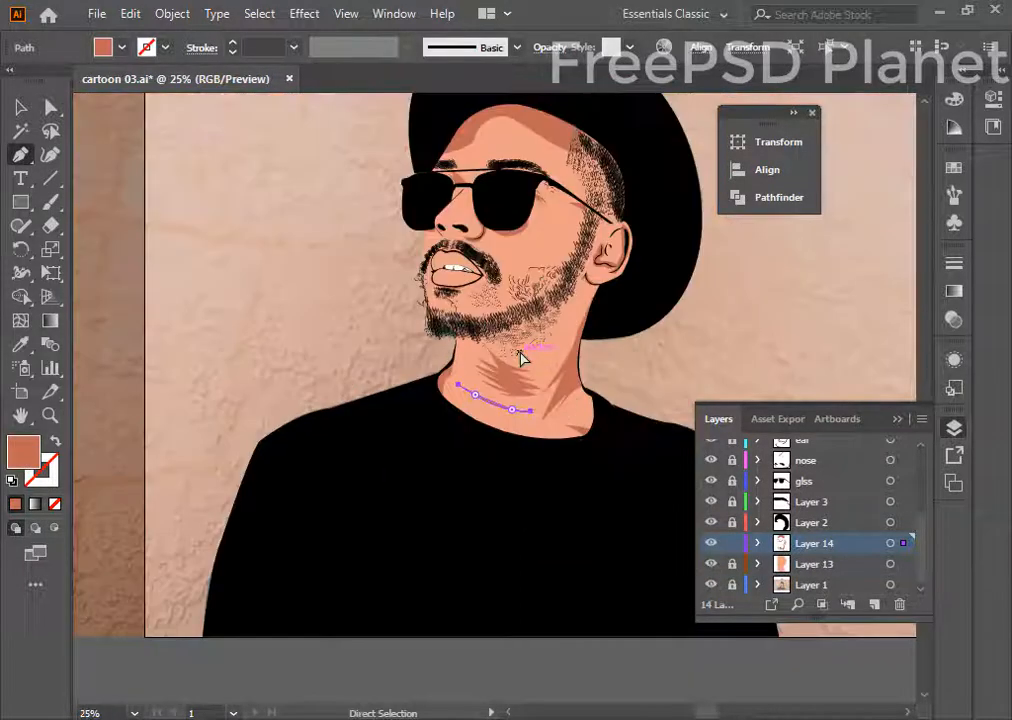
scroll(522, 355, up, 2)
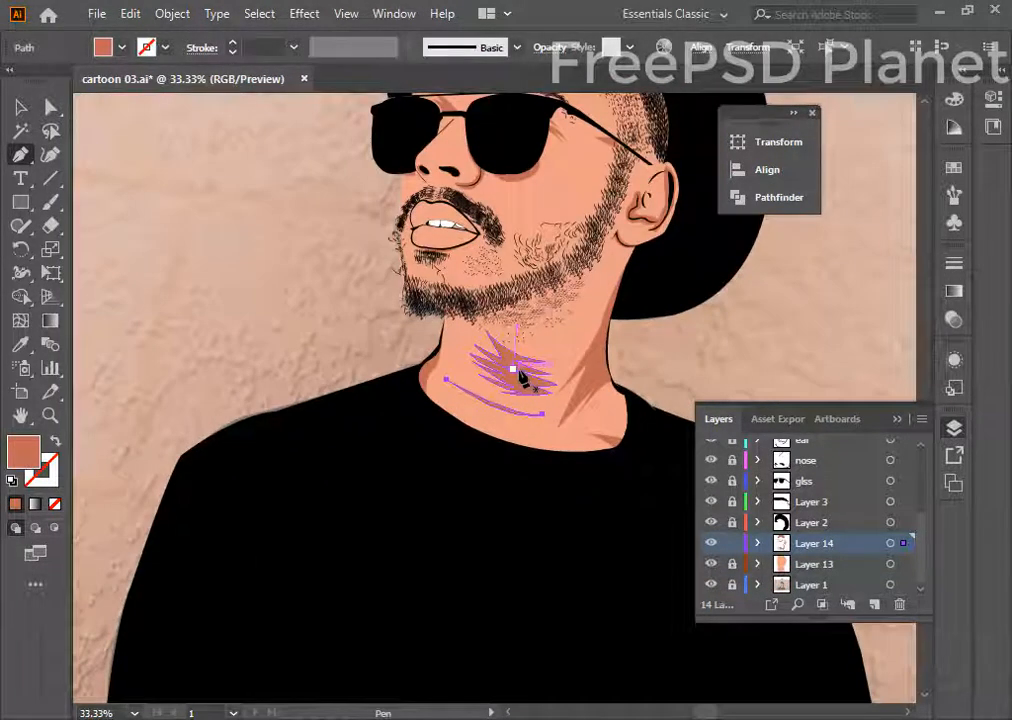
click(732, 544)
click(836, 565)
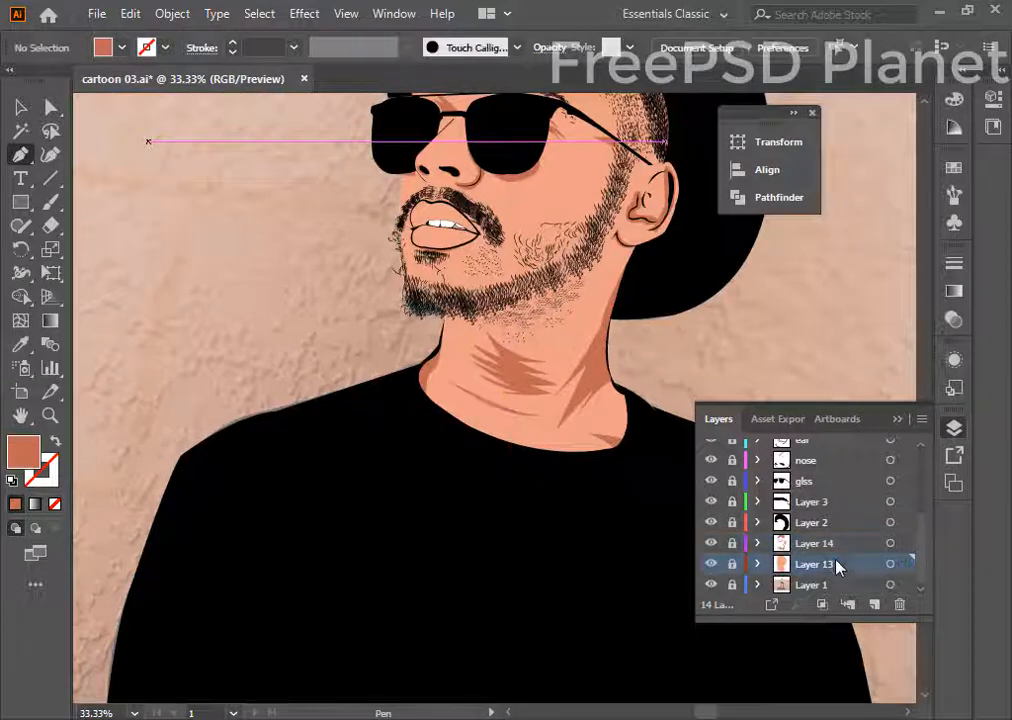
click(876, 610)
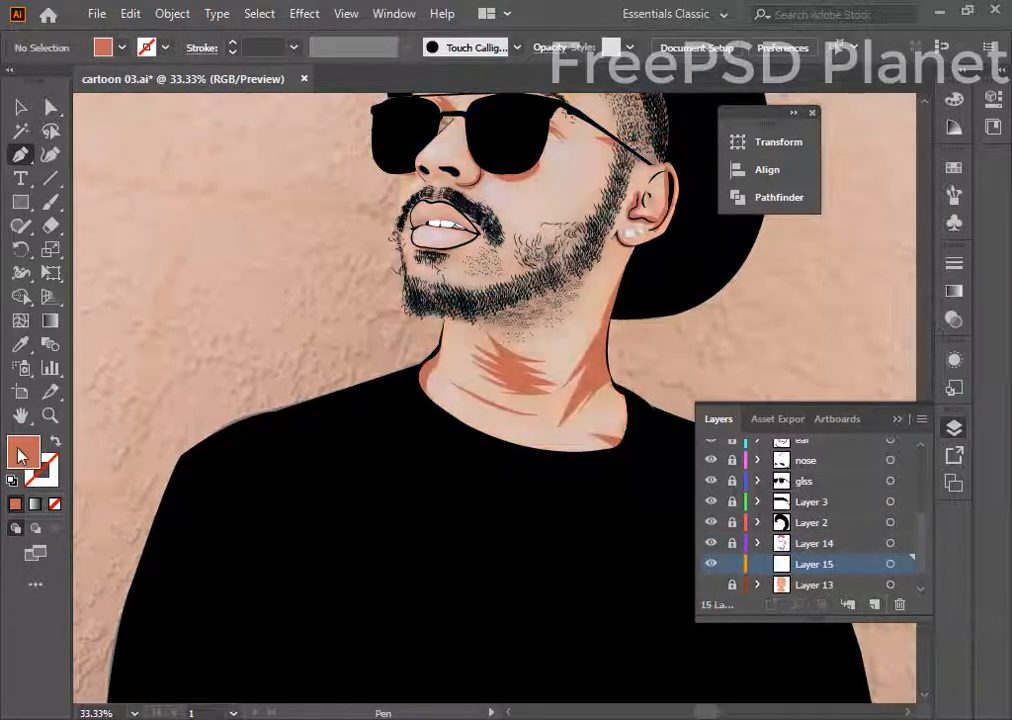
- Set the fill to a slightly lighter, pinker red than the existing shadow colour
double_click(23, 452)
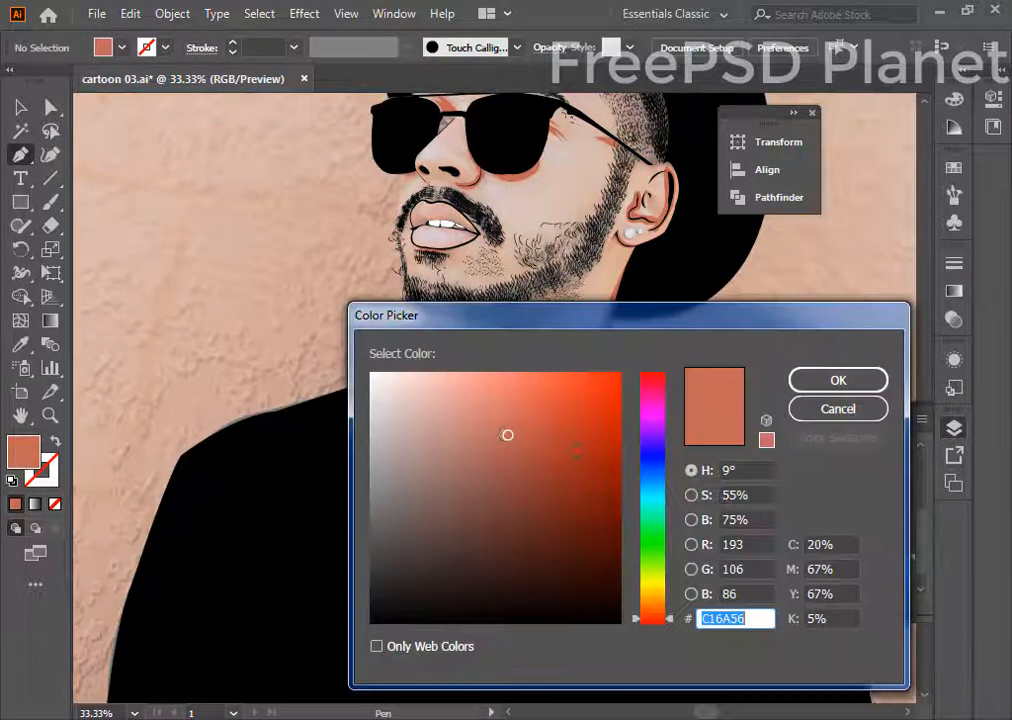
click(838, 380)
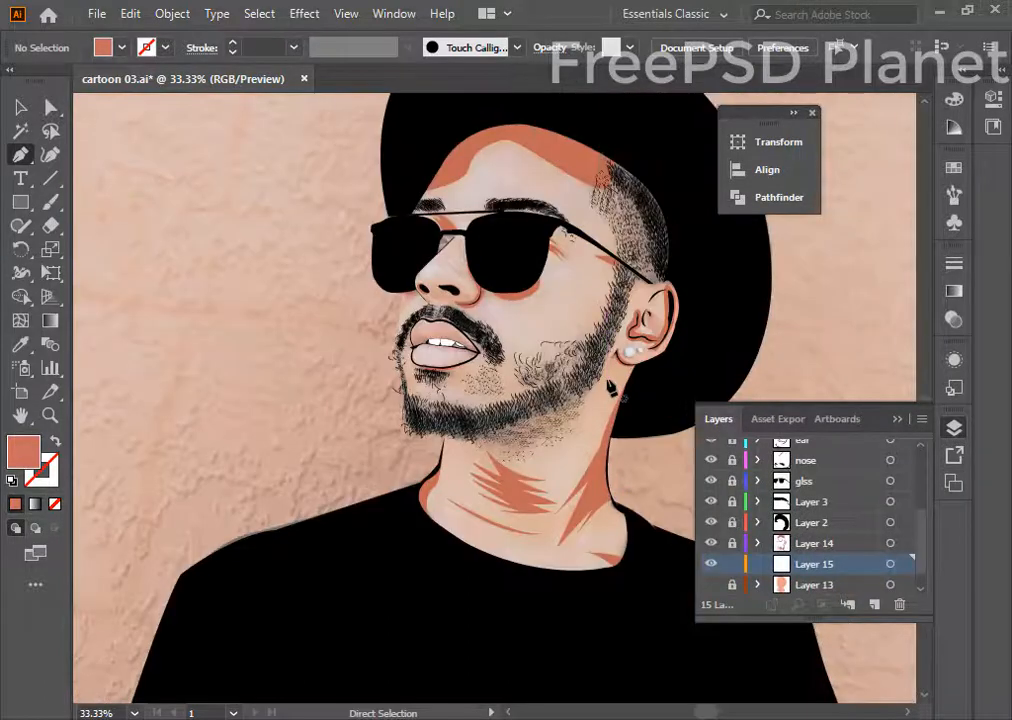
key(ctrl+1)
scroll(524, 293, up, 5)
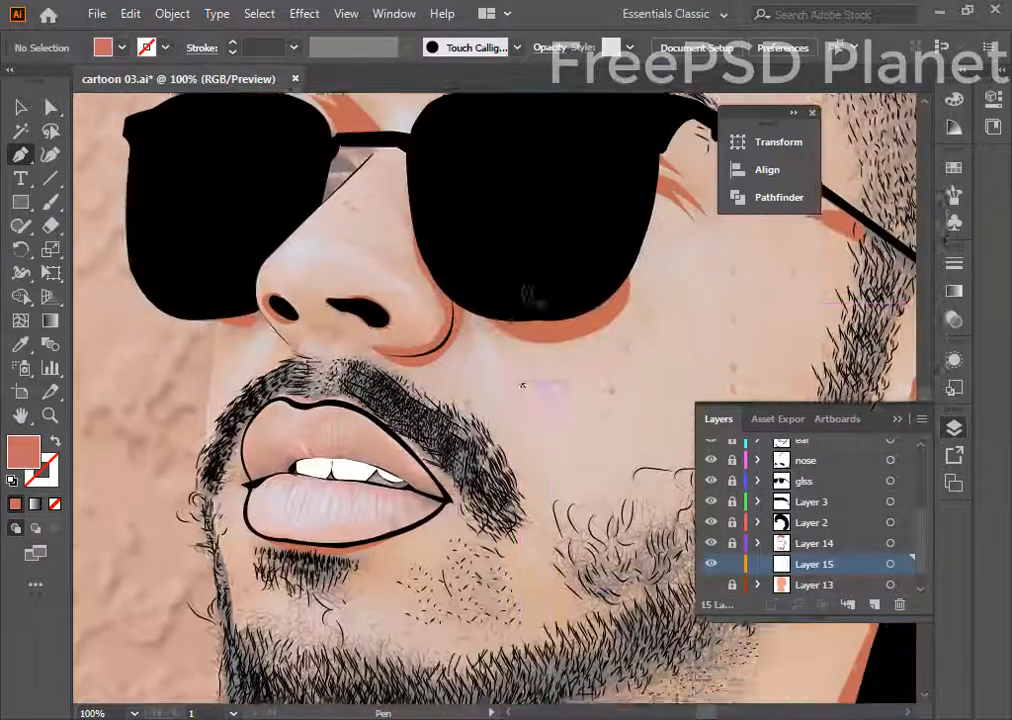
- Try to trace a mid-tone shadow from under the nostril around the nose wing and up the side of the nose
drag(400, 164, 405, 213)
key(ctrl+z)
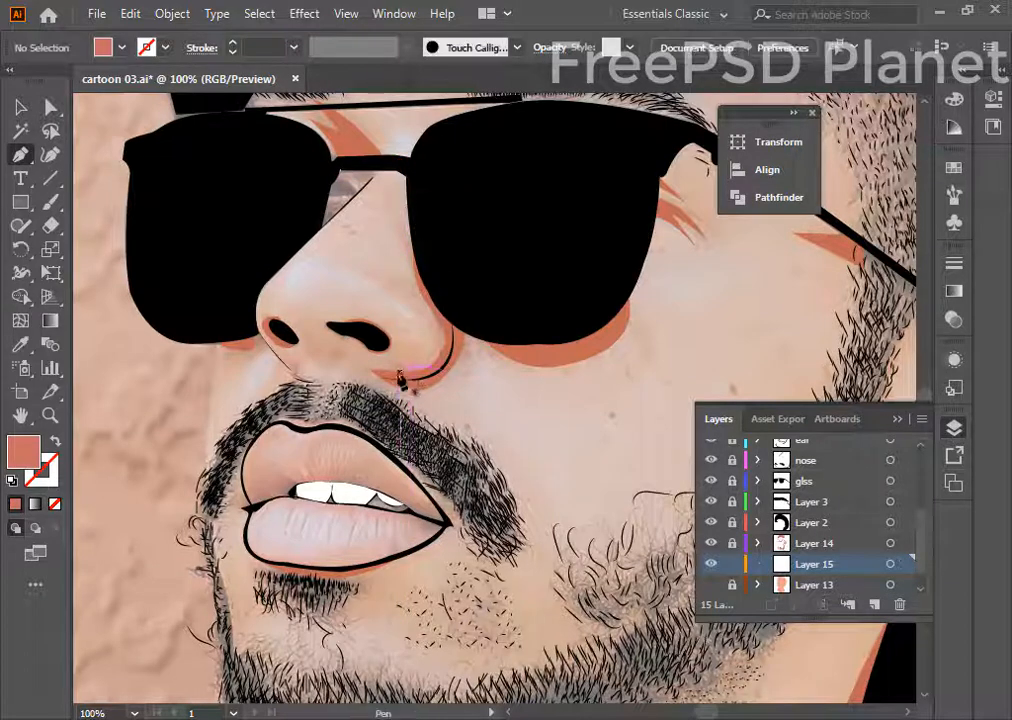
drag(398, 372, 390, 298)
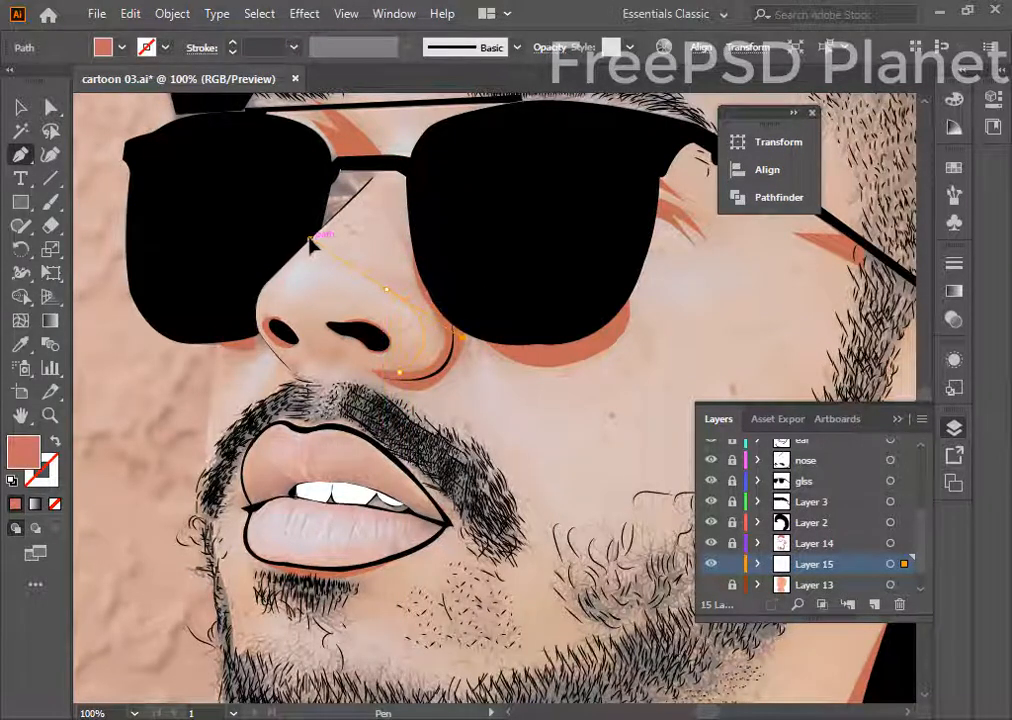
drag(310, 240, 316, 243)
click(386, 289)
drag(390, 246, 400, 252)
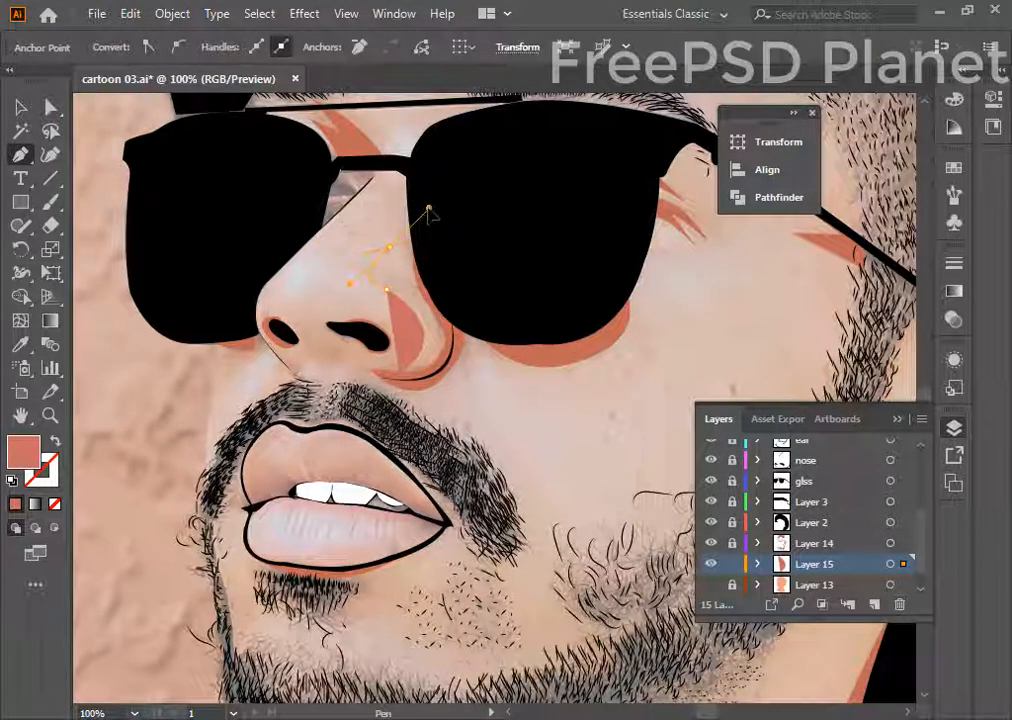
drag(428, 210, 315, 245)
click(347, 265)
drag(384, 206, 421, 188)
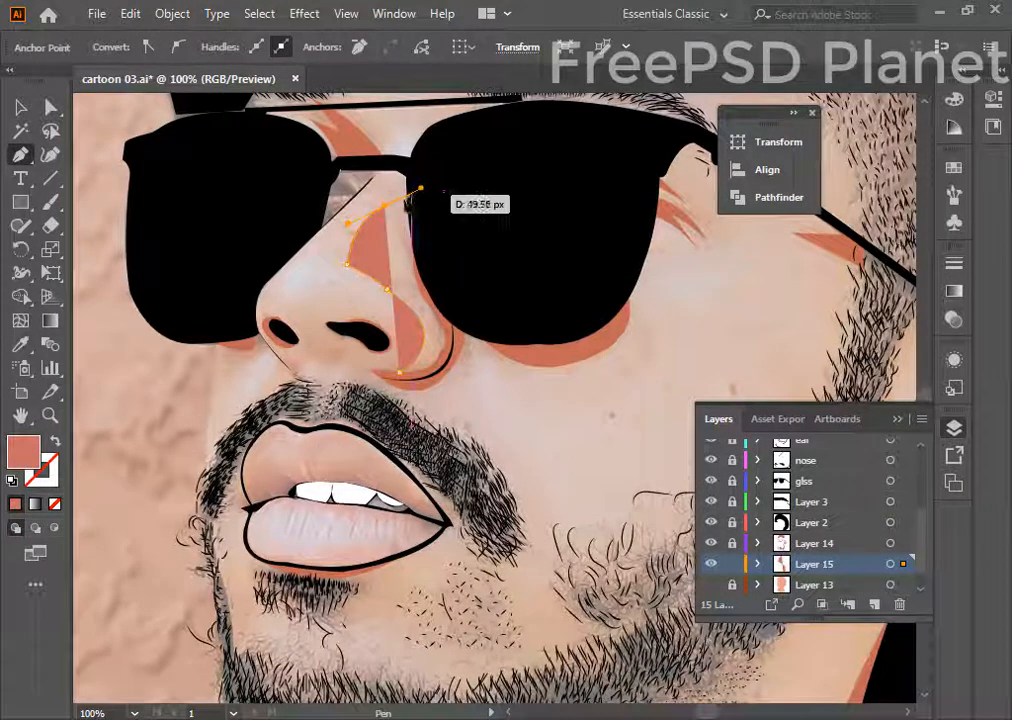
- Extend the nose shadow up to the glasses bridge, then back down behind the lens to the base of the nose
click(384, 206)
click(420, 165)
click(454, 248)
click(474, 271)
click(482, 297)
drag(442, 371, 401, 378)
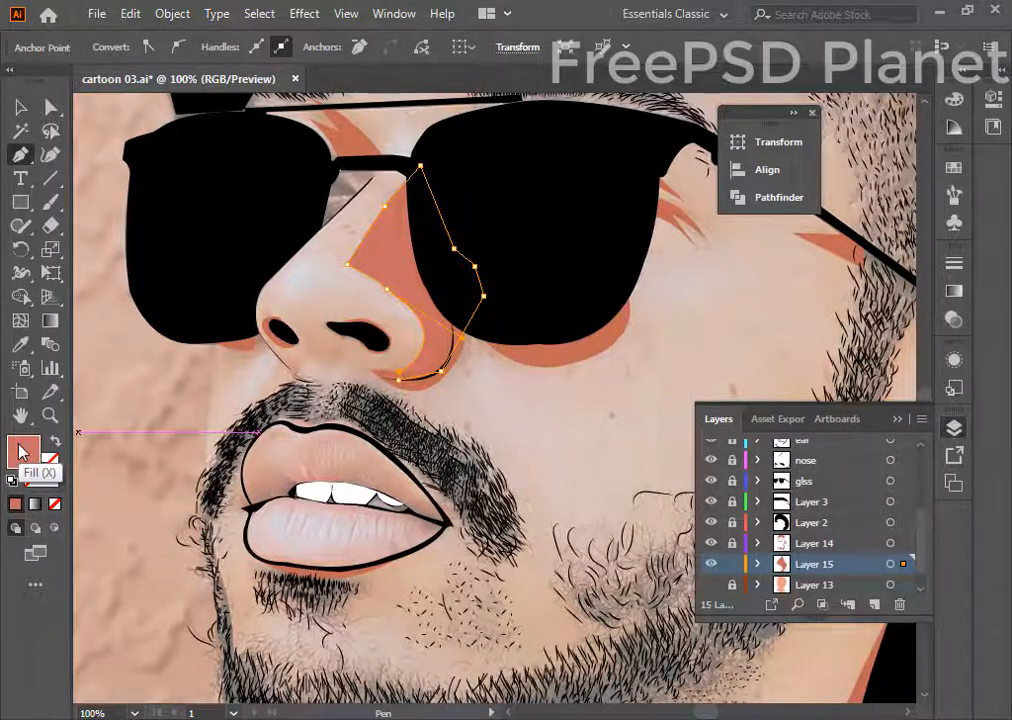
- Lighten the nose shadow's fill and toggle Layer 13 to compare it with the skin base
double_click(22, 453)
click(486, 416)
click(838, 379)
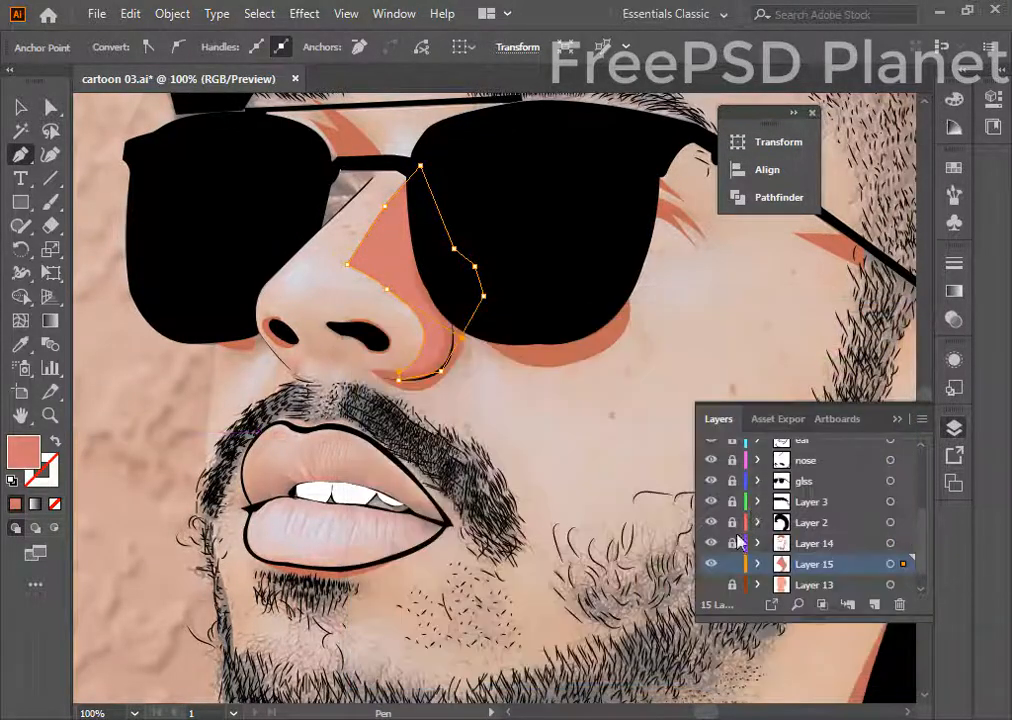
click(710, 585)
click(710, 585)
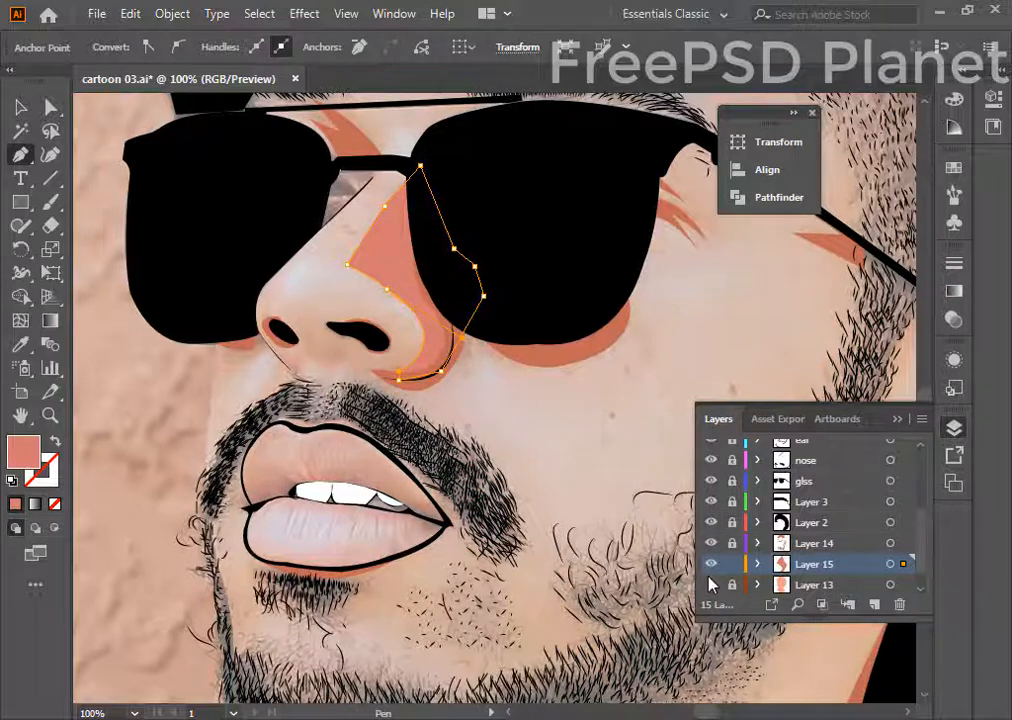
click(710, 582)
click(710, 582)
click(420, 310)
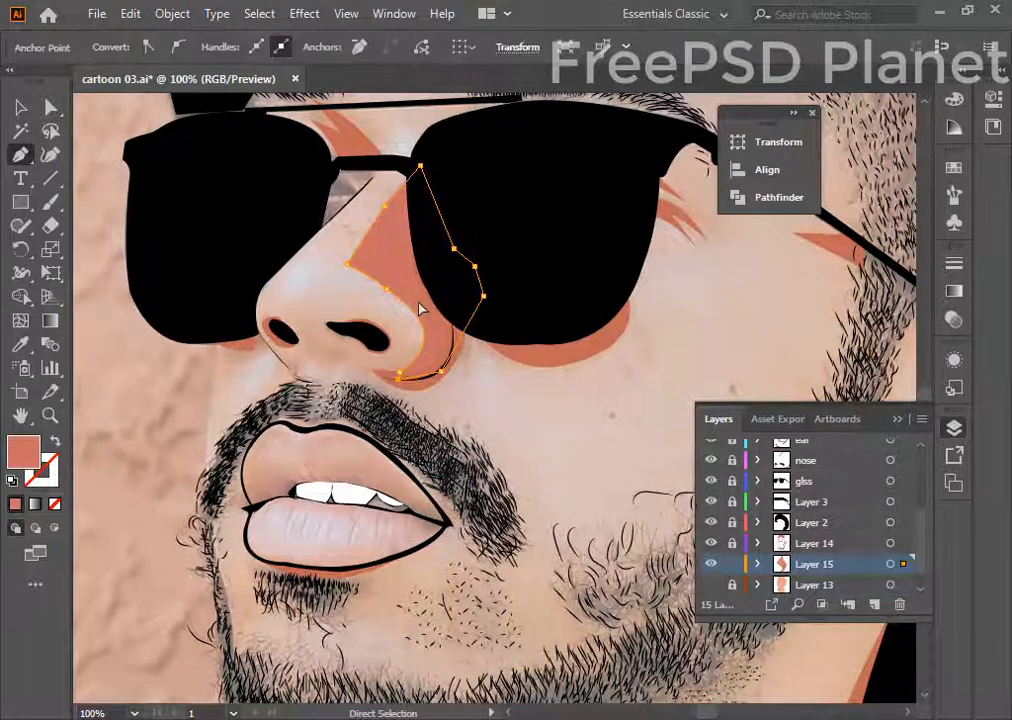
- Undo the lighter fill and the whole traced nose shadow on Layer 15
key(ctrl+z)
key(ctrl+z)
key(ctrl+z)
key(ctrl+z)
key(ctrl+z)
key(ctrl+z)
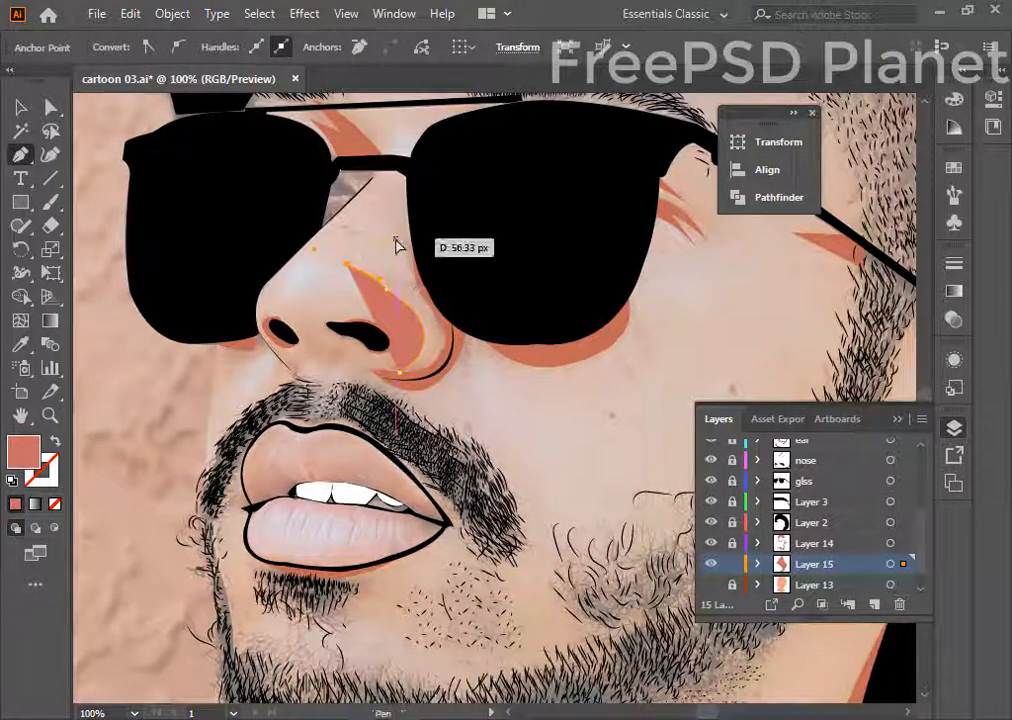
key(ctrl+z)
key(ctrl+z)
key(ctrl+z)
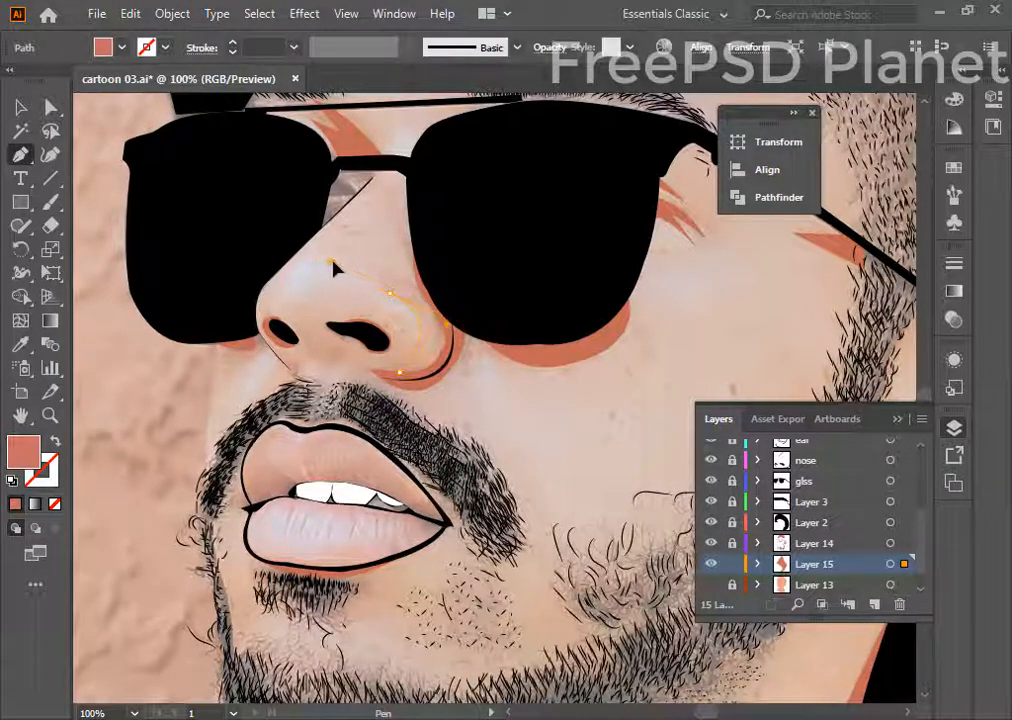
key(ctrl+z)
key(ctrl+z)
key(ctrl+z)
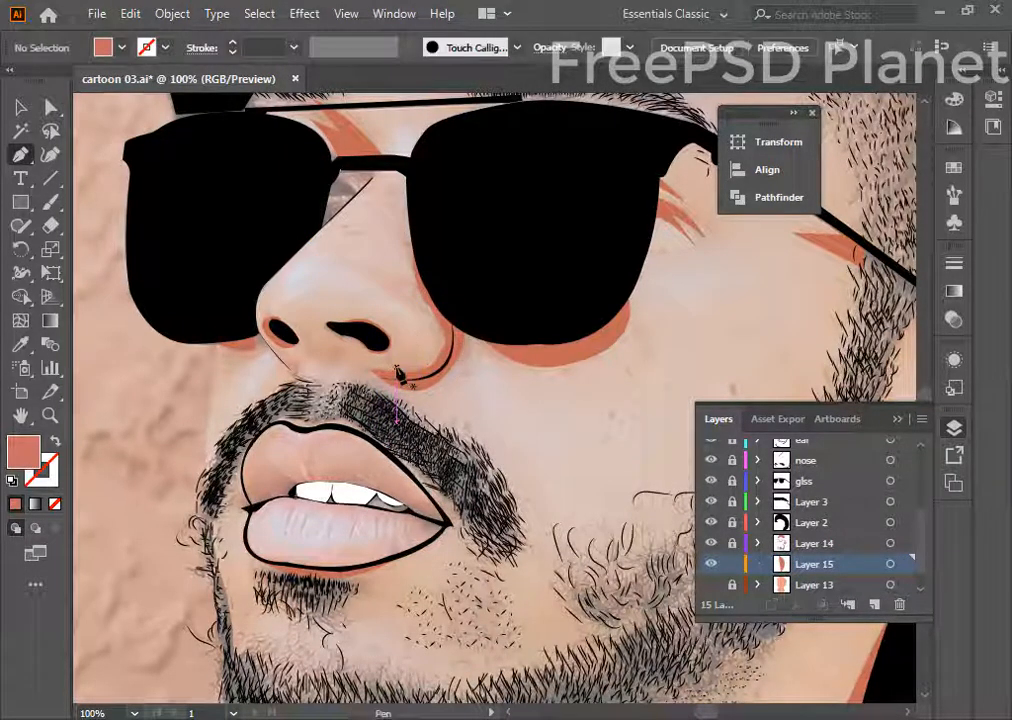
- Draw a closed crescent shape around the nose wing, pointed on the nose's side and running behind the lens to beneath the nostril
click(396, 371)
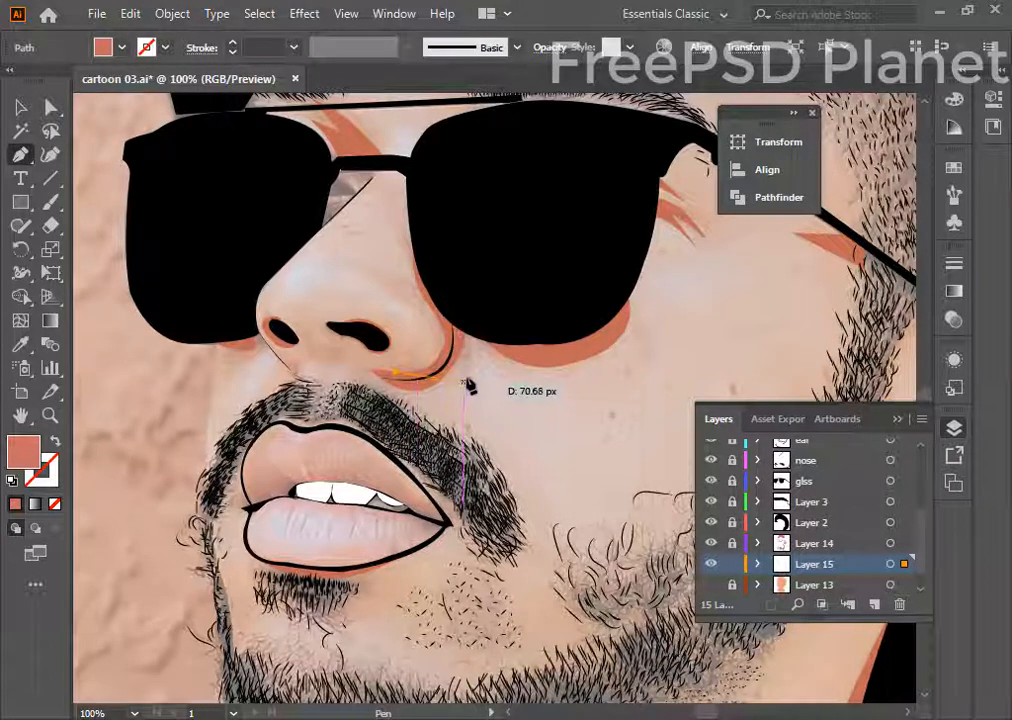
drag(361, 275, 342, 283)
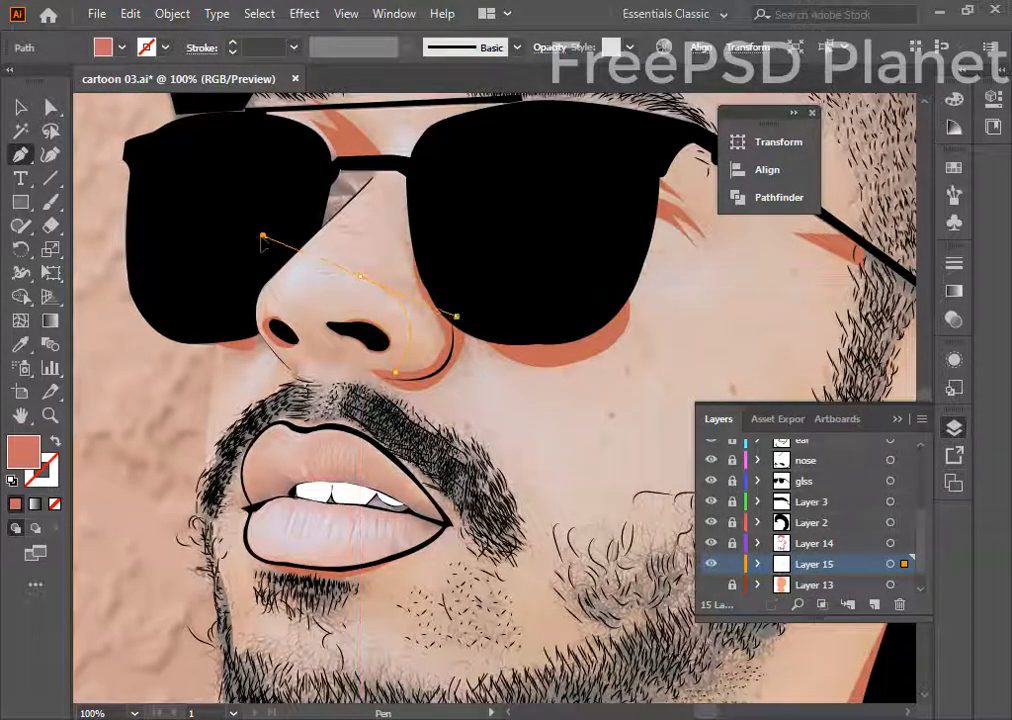
drag(262, 237, 248, 242)
click(361, 276)
drag(427, 271, 441, 264)
click(472, 327)
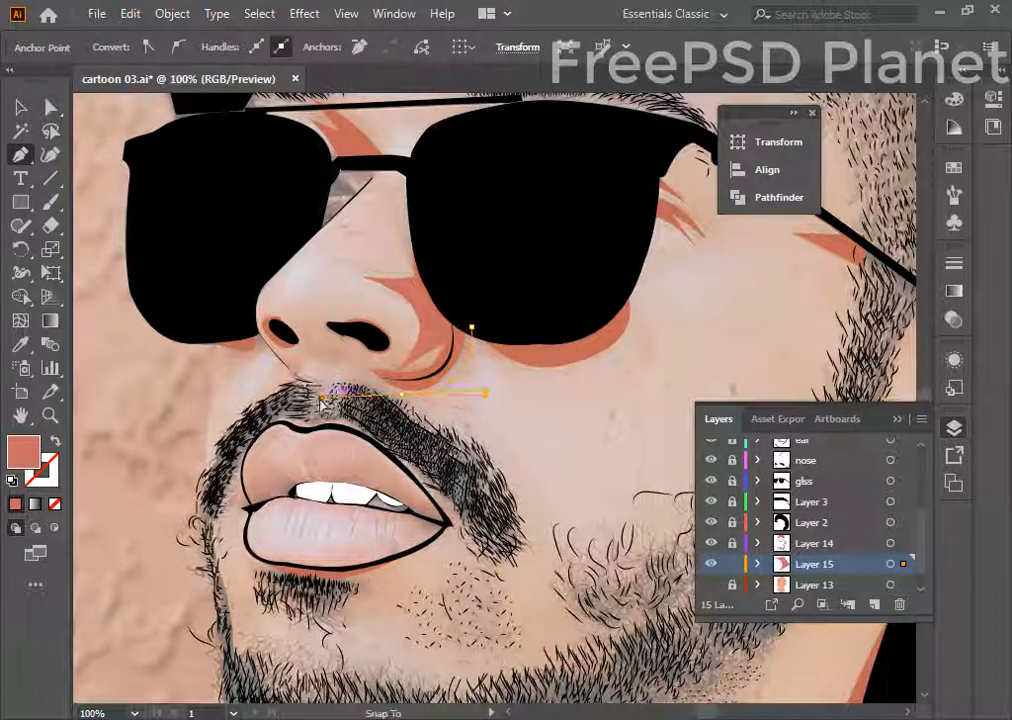
drag(321, 398, 319, 398)
click(402, 395)
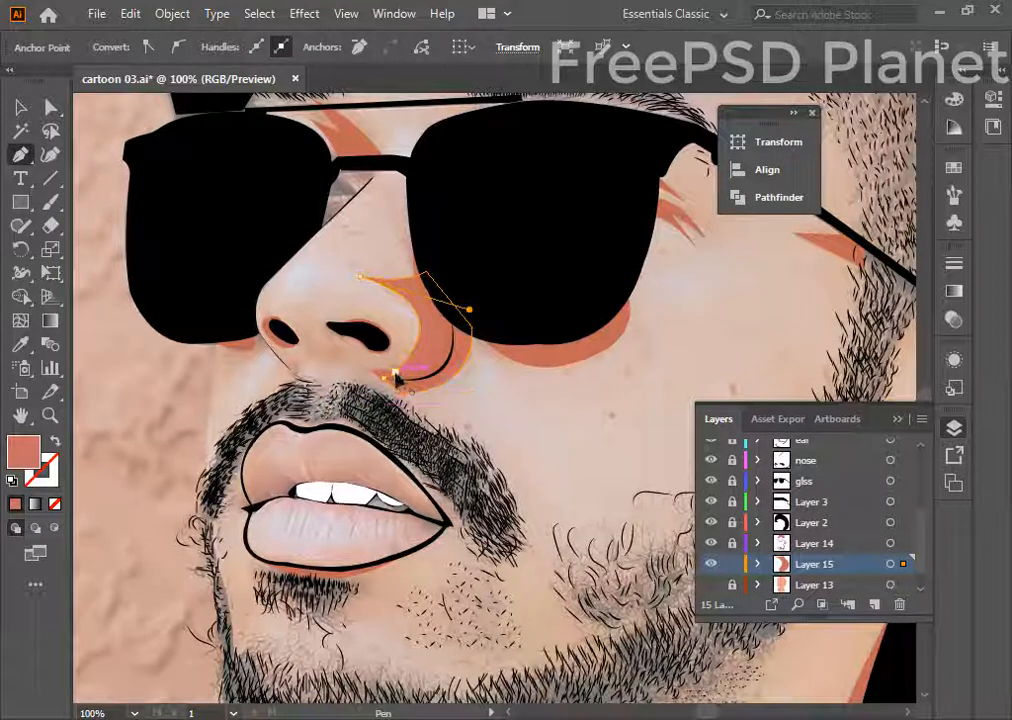
- Change the nose wing shape's fill to a lighter pinkish salmon
double_click(22, 452)
click(484, 413)
click(838, 379)
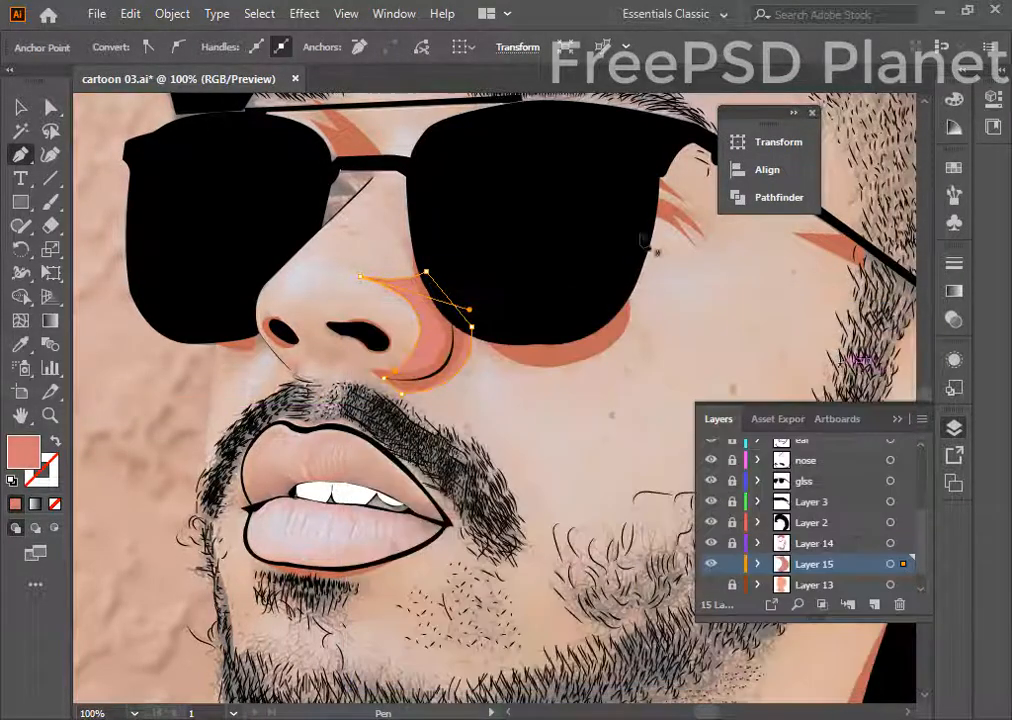
click(641, 220)
drag(709, 302, 707, 293)
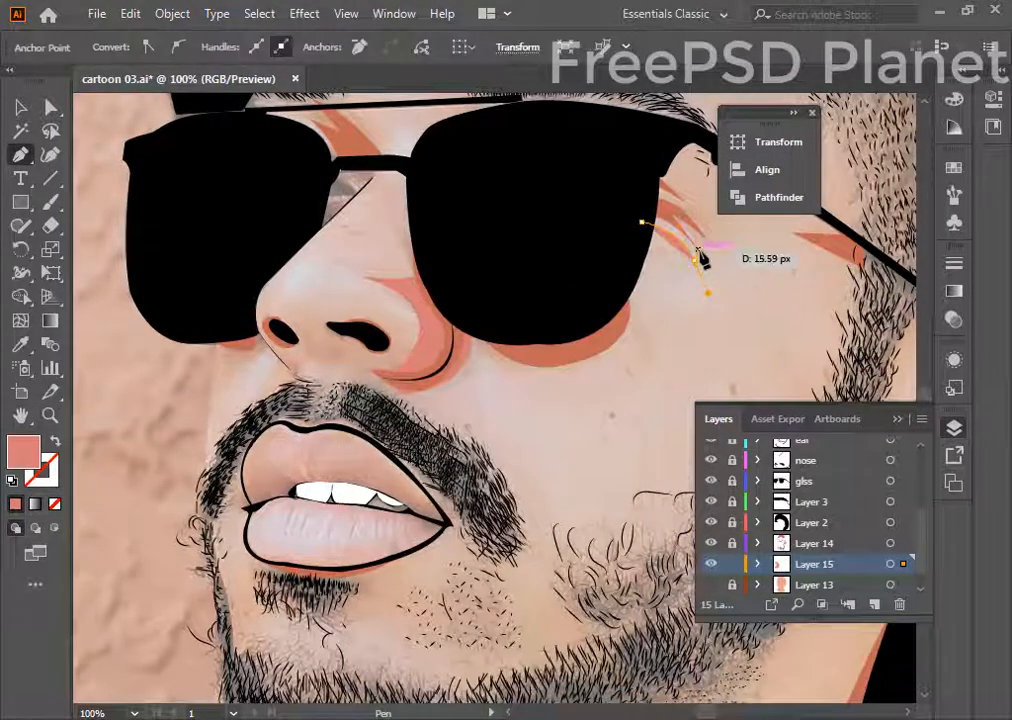
key(ctrl)
key(ctrl+plus)
key(ctrl+plus)
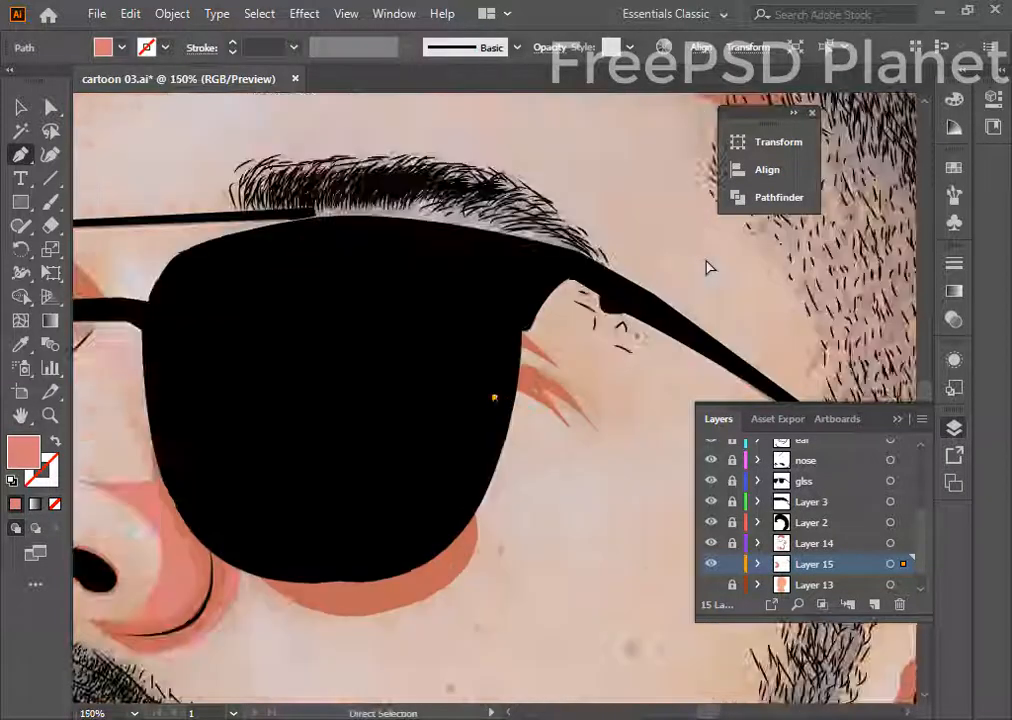
key(ctrl)
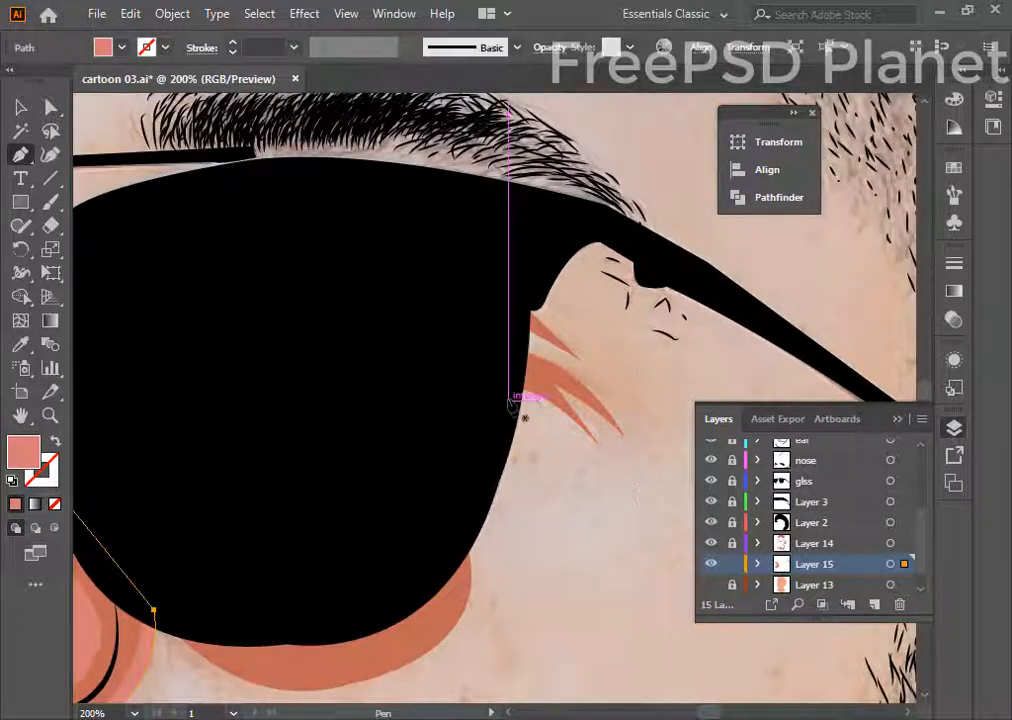
- Draw a closed, two-pointed mid-tone shape around the dark crease shadows beside the lens's outer edge
drag(620, 497, 642, 546)
drag(594, 421, 569, 396)
click(594, 421)
drag(646, 485, 653, 514)
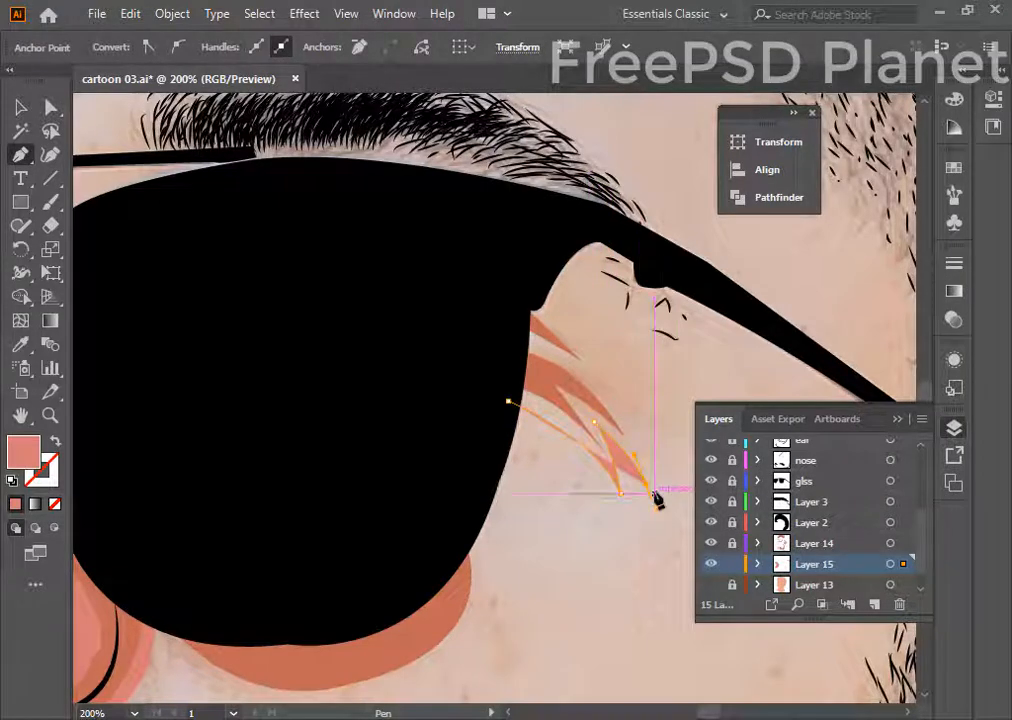
click(646, 485)
drag(513, 341, 472, 326)
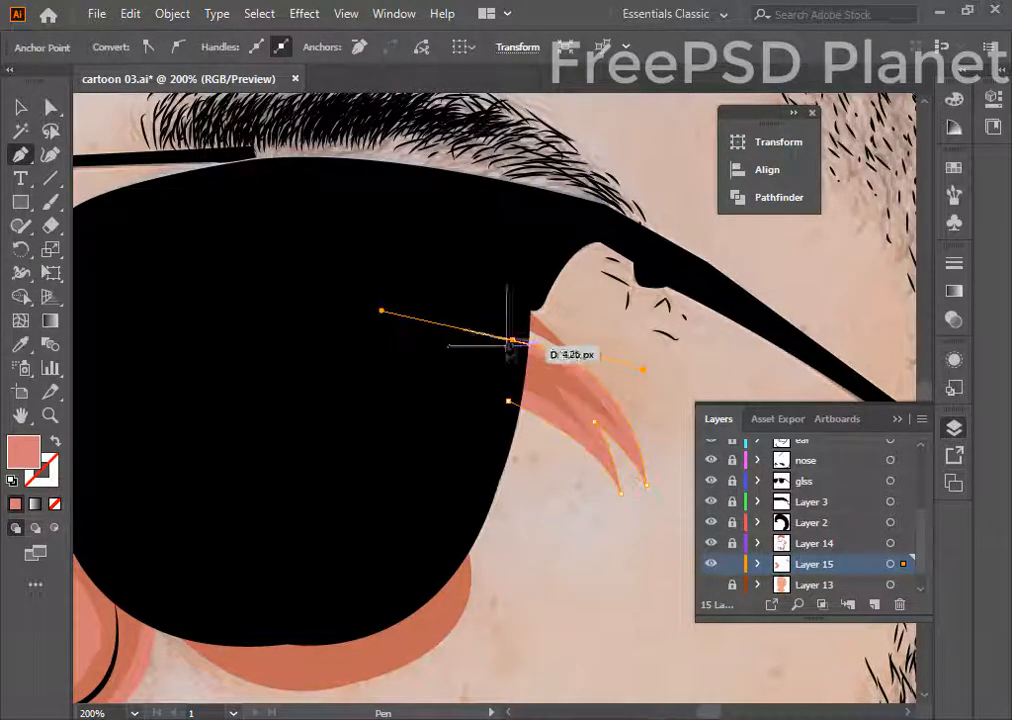
click(513, 341)
click(508, 402)
- Draw a wide, curved closed mid-tone shape below the lens on the cheek, extending past the dark shadow and up its outer edge
drag(393, 433, 532, 110)
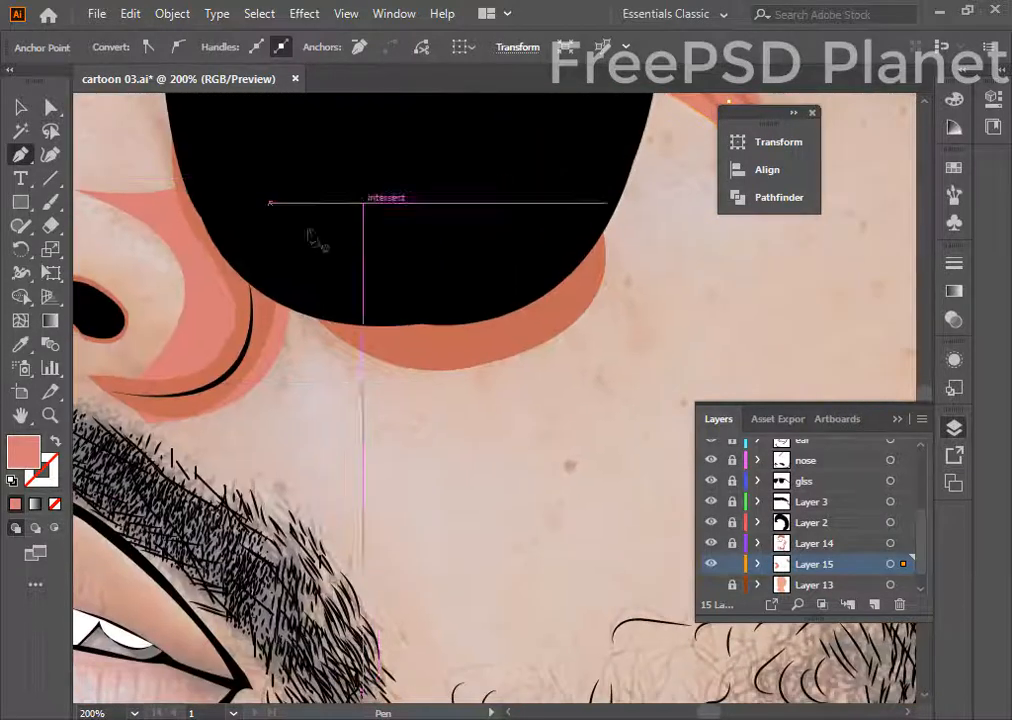
click(272, 284)
drag(503, 435, 641, 400)
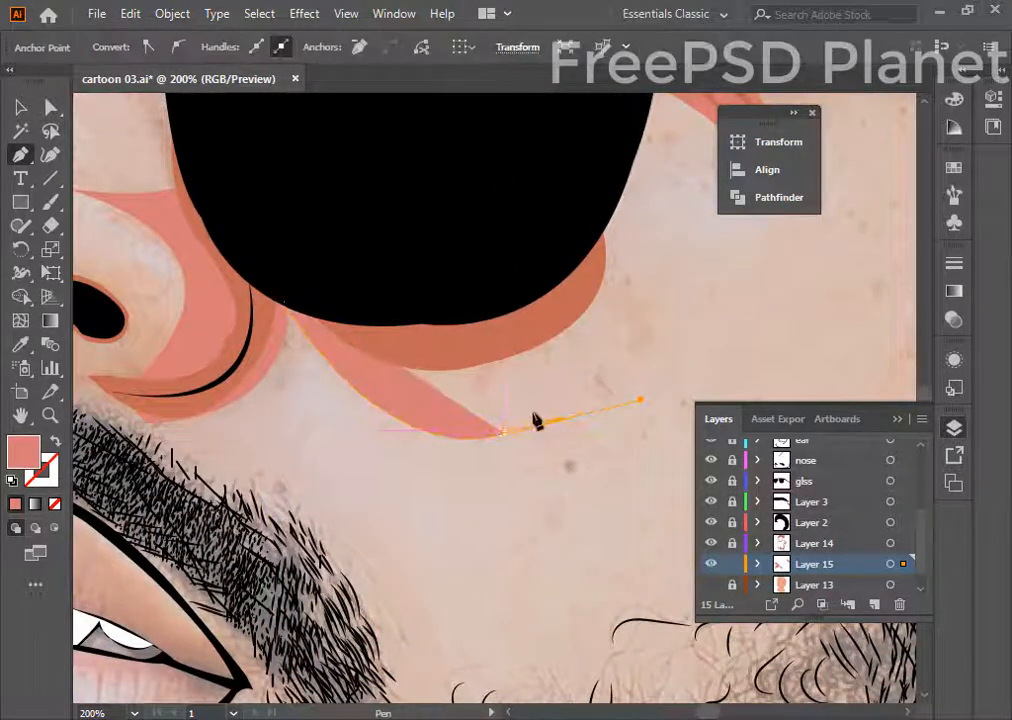
drag(651, 281, 688, 122)
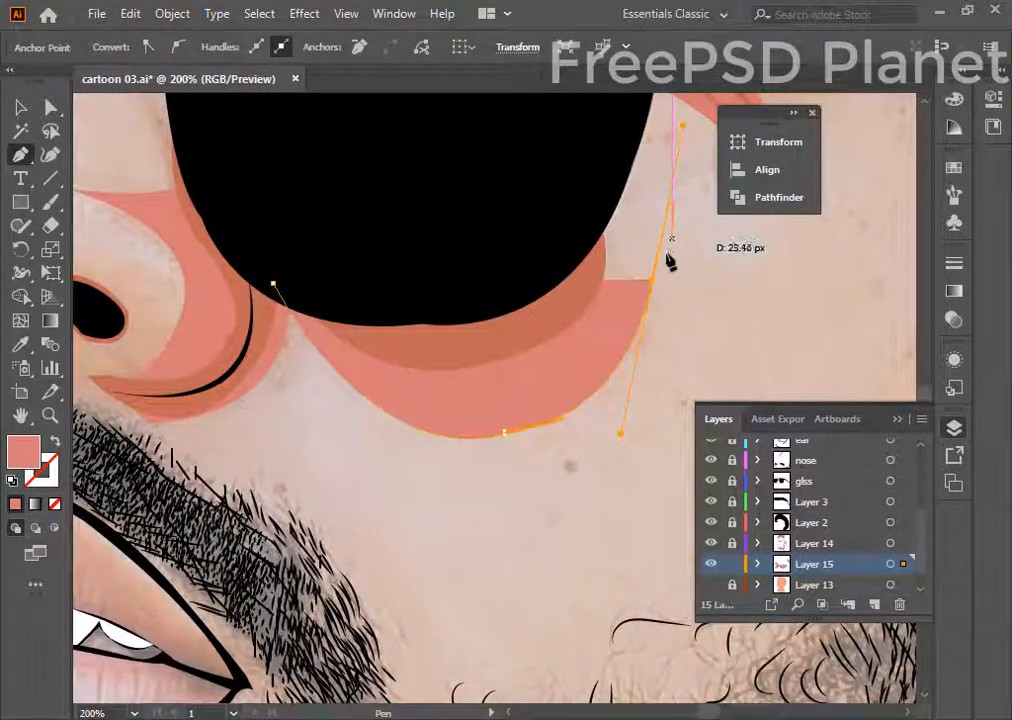
drag(611, 152, 540, 112)
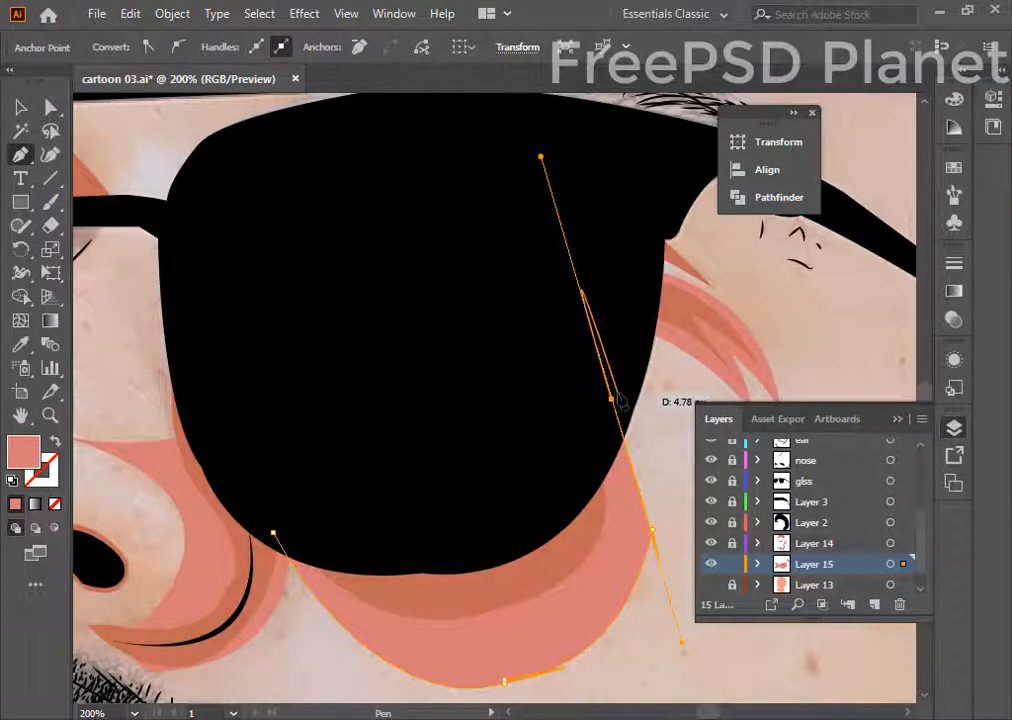
key(ctrl+z)
drag(606, 384, 548, 322)
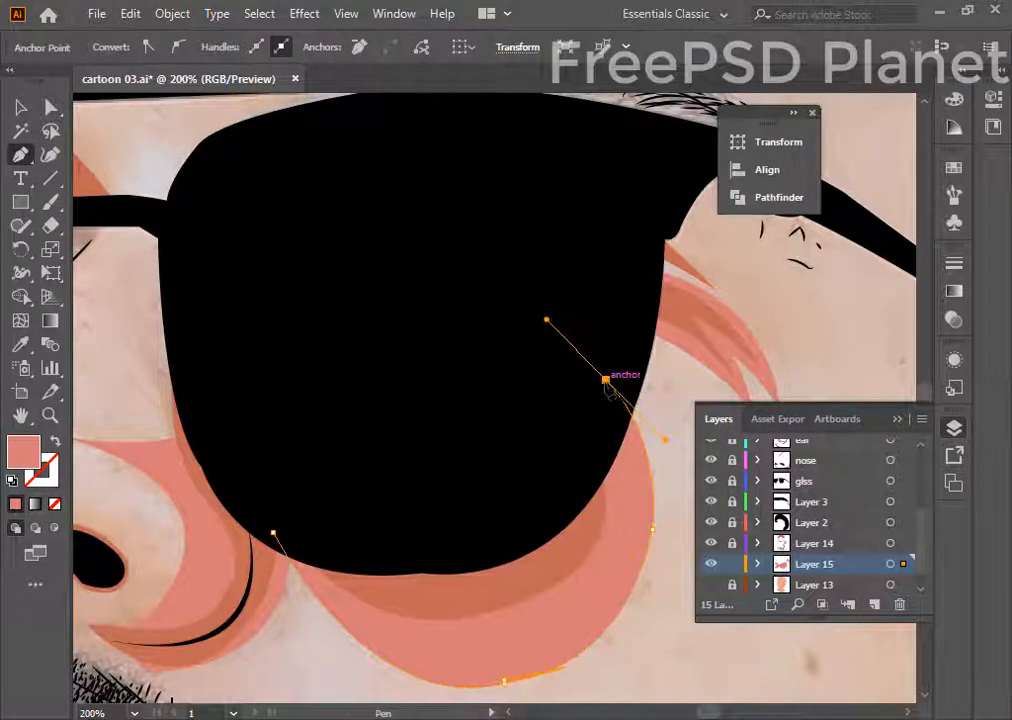
click(605, 381)
click(272, 532)
drag(292, 530, 525, 452)
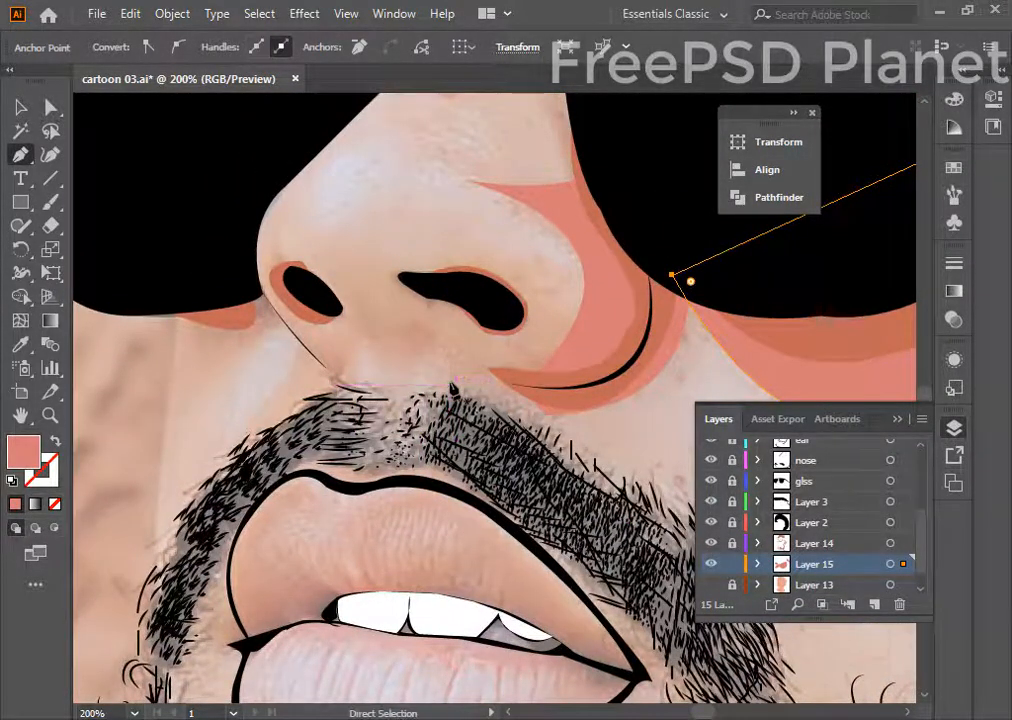
key(ctrl+minus)
key(ctrl+minus)
key(ctrl+minus)
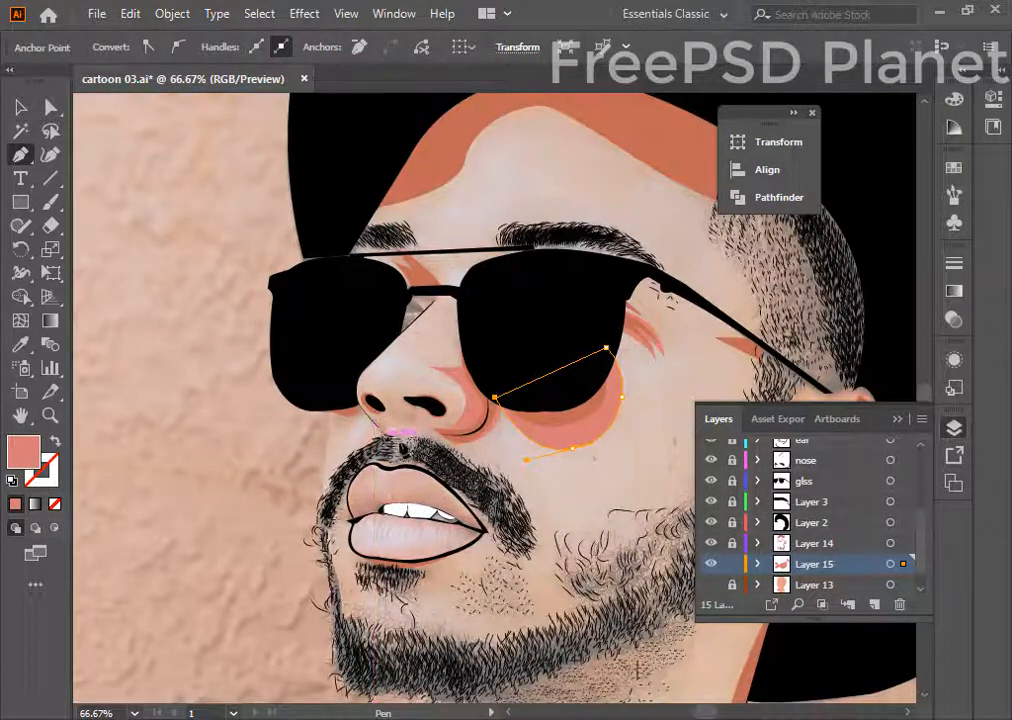
- Try to draw a closed mid-tone shape under the nose, running between the nostrils and above the moustache
key(ctrl+plus)
key(ctrl+plus)
key(ctrl+plus)
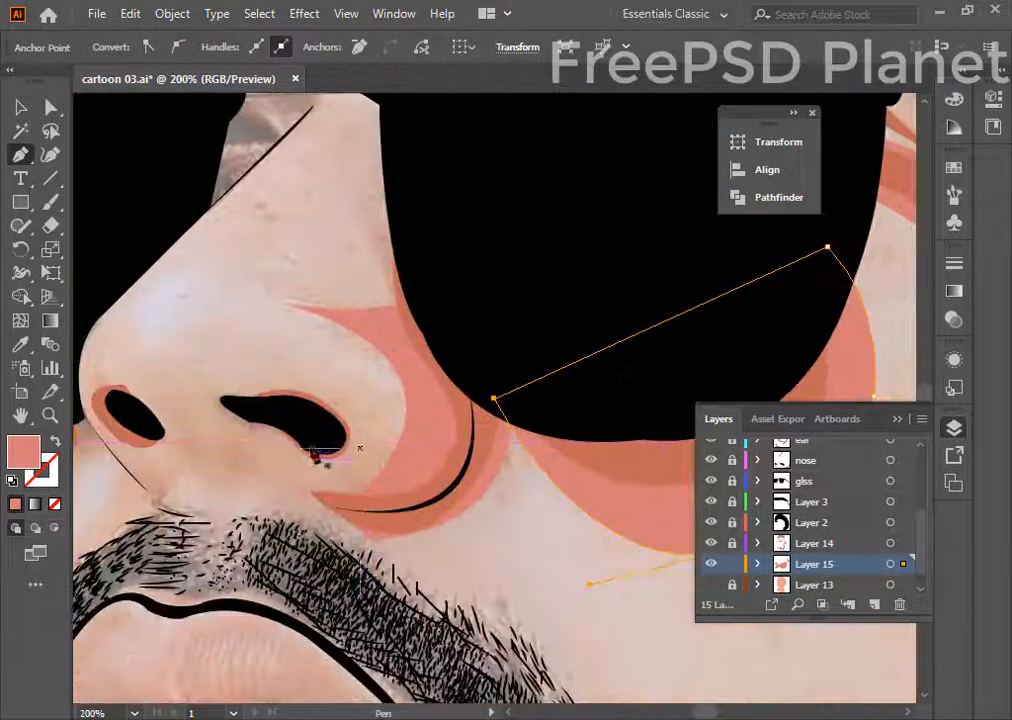
drag(296, 477, 512, 415)
drag(403, 442, 533, 436)
click(447, 419)
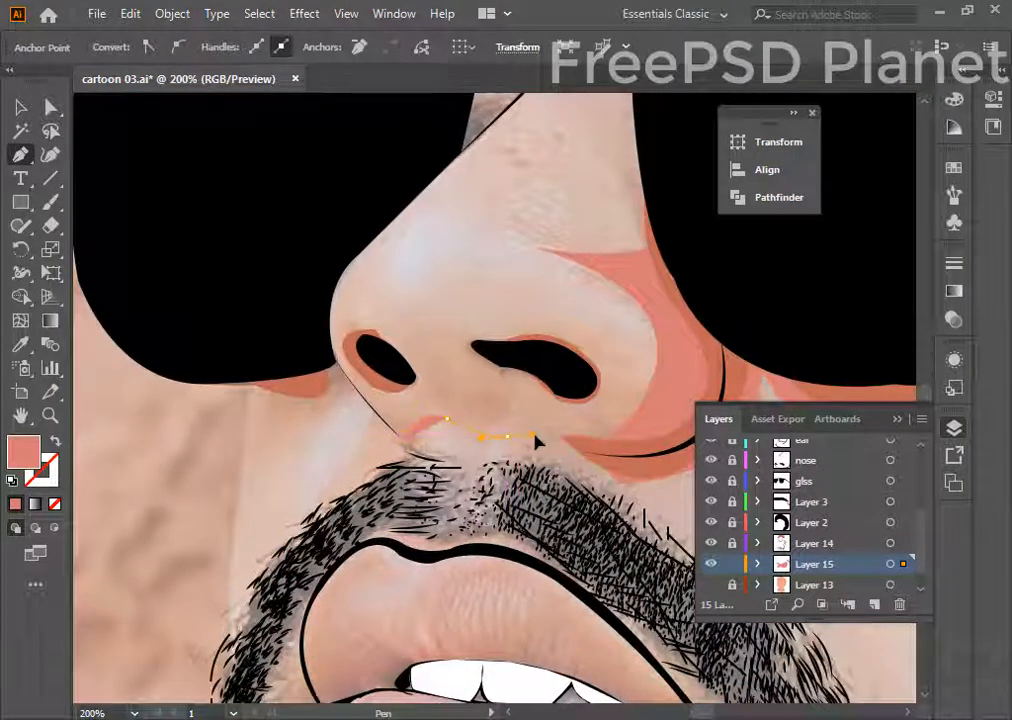
click(507, 435)
click(573, 447)
click(600, 439)
click(573, 392)
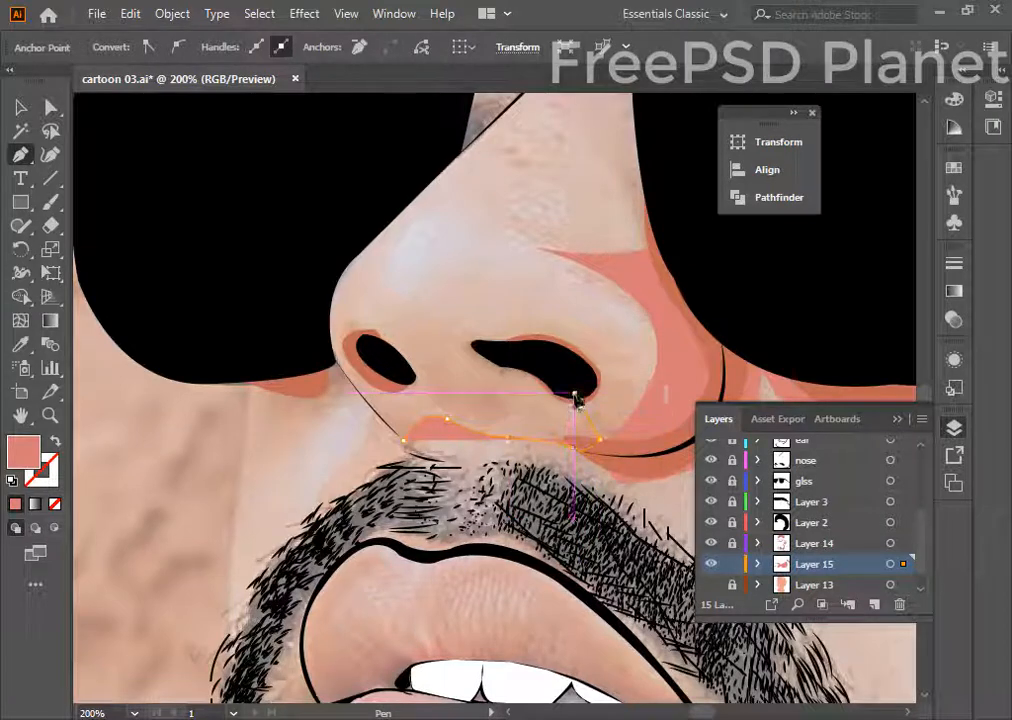
click(507, 347)
drag(402, 355, 380, 415)
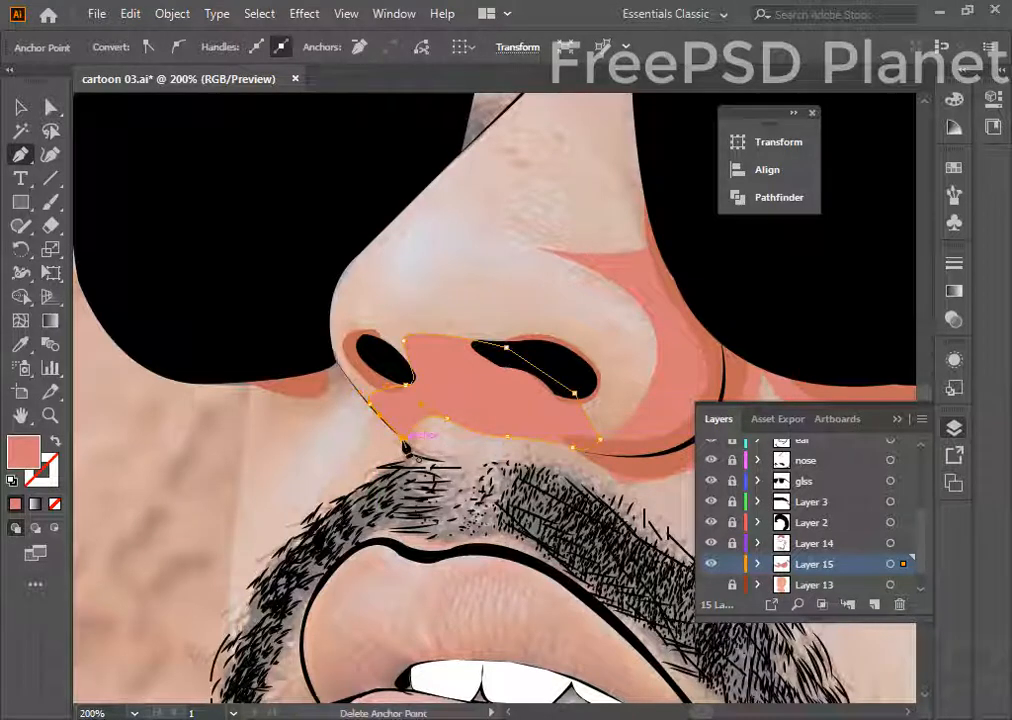
- Undo the mid-tone shape drawn beneath the nostrils, point by point
key(ctrl+z)
key(ctrl+z)
key(ctrl+z)
key(ctrl+z)
key(ctrl+z)
key(ctrl+z)
key(ctrl+z)
key(ctrl+z)
key(ctrl+z)
key(ctrl+z)
key(ctrl+z)
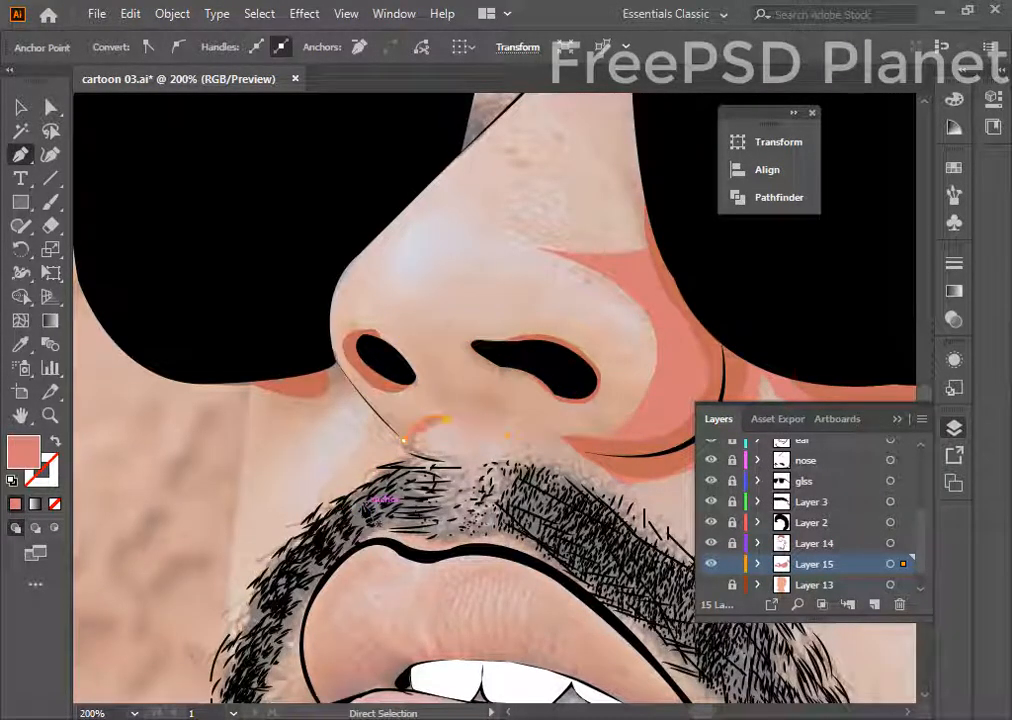
- Trace the lower edge of a forehead mid-tone shape from the far eyebrow's end, over the forehead's peak and down to the temple hair
key(ctrl+minus)
key(ctrl+minus)
key(ctrl+minus)
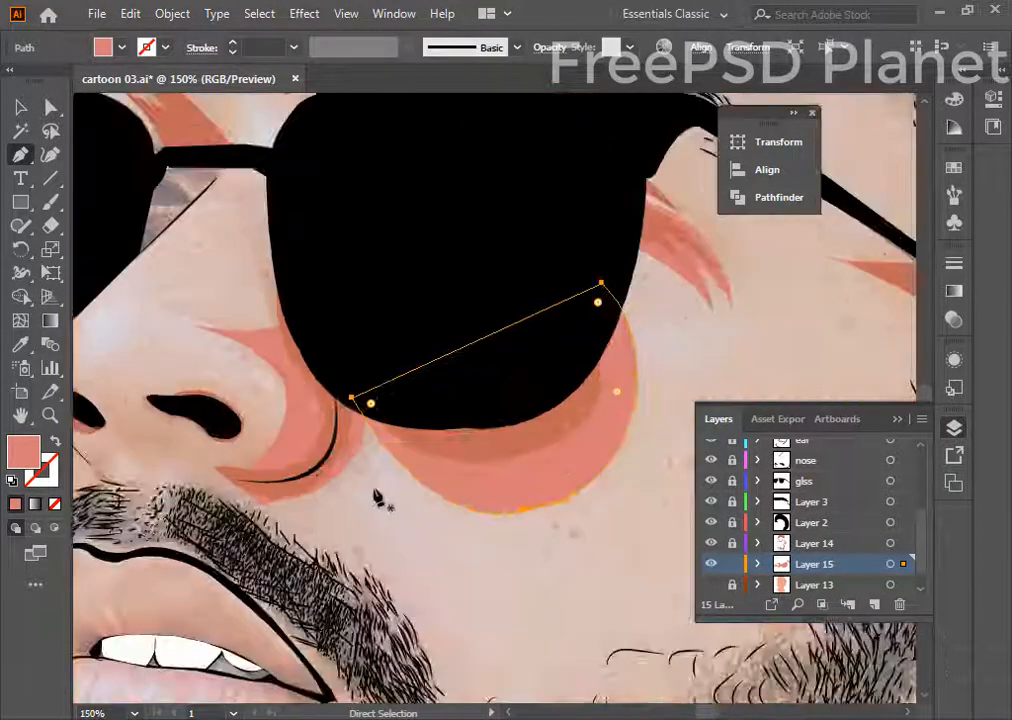
drag(408, 196, 437, 161)
click(408, 197)
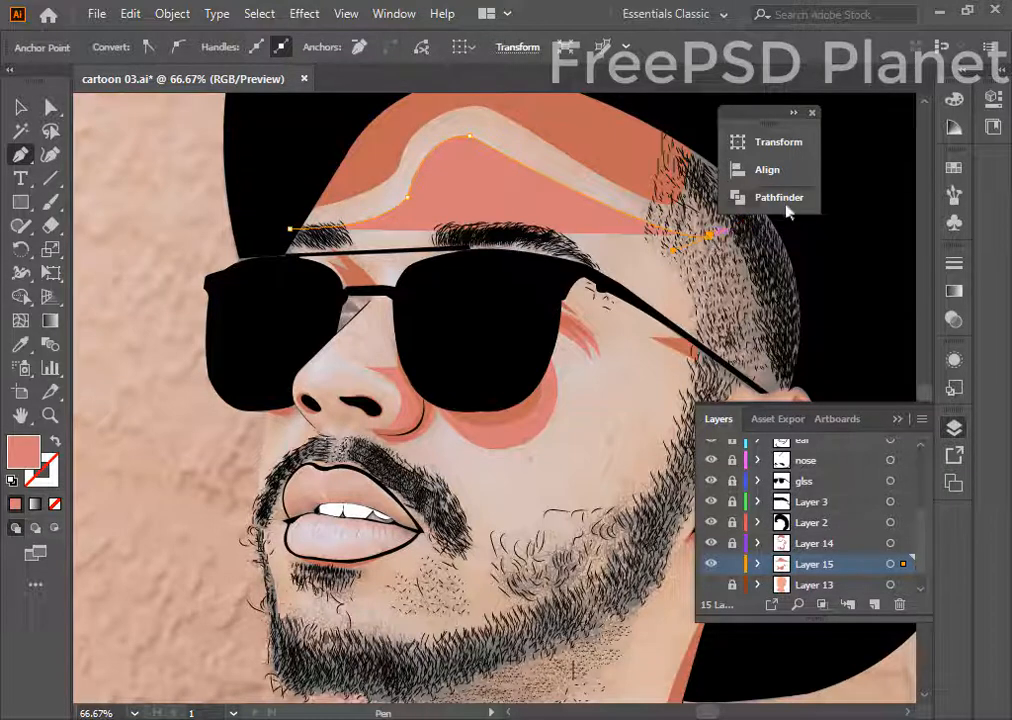
click(812, 199)
click(682, 134)
click(710, 236)
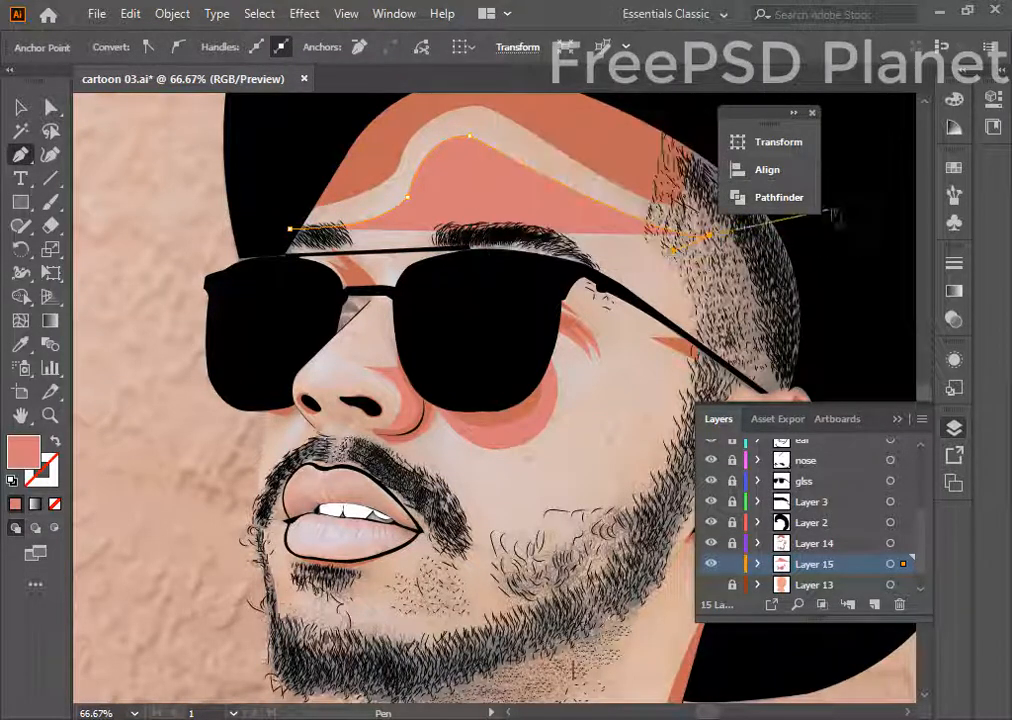
- Close the forehead mid-tone shape by running its outline from the temple back through the black cap to its start
click(845, 215)
scroll(842, 190, up, 3)
click(618, 190)
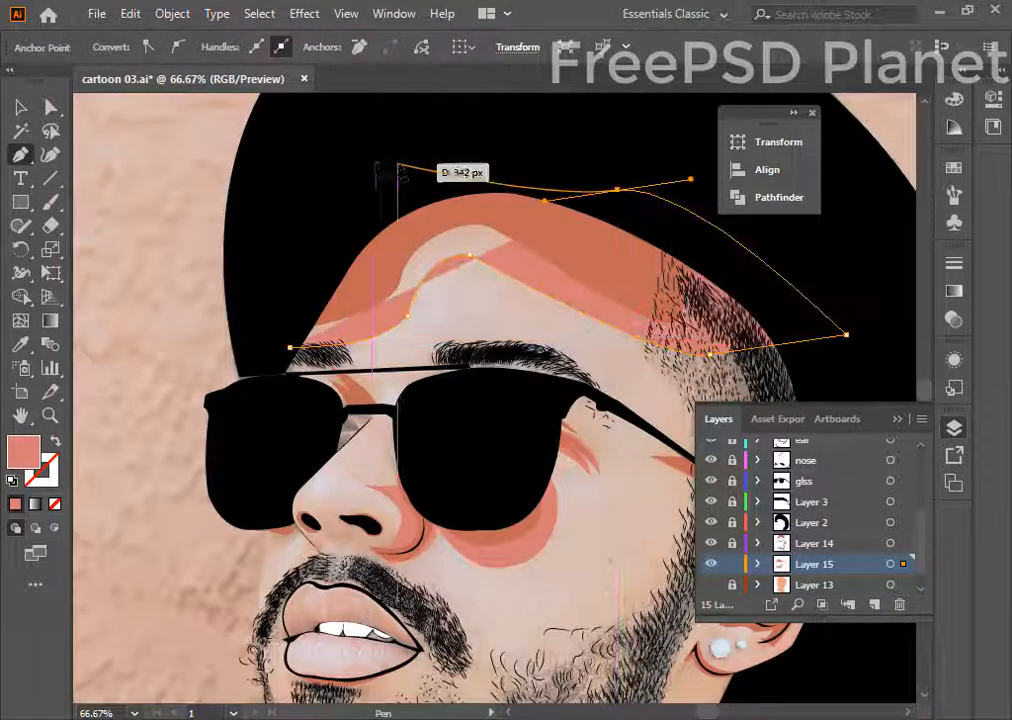
click(372, 162)
click(302, 263)
click(290, 348)
scroll(578, 465, down, 3)
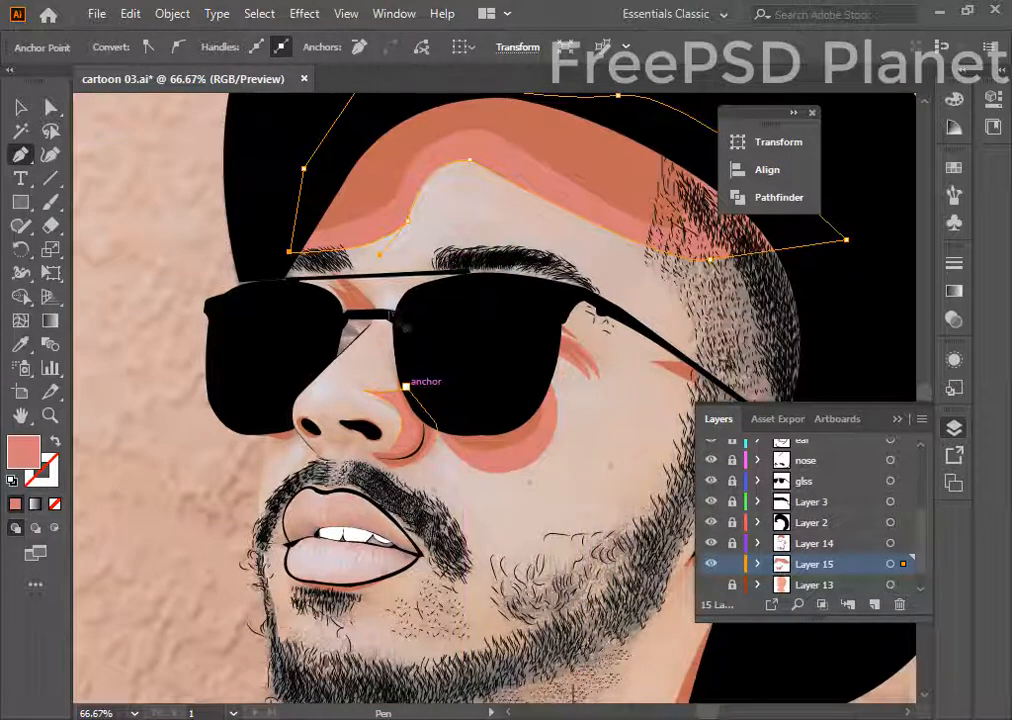
- Start a mid-tone neck shape at the earlobe's base with the first jagged spikes pointing towards the beard stubble
scroll(435, 362, down, 12)
scroll(698, 300, up, 4)
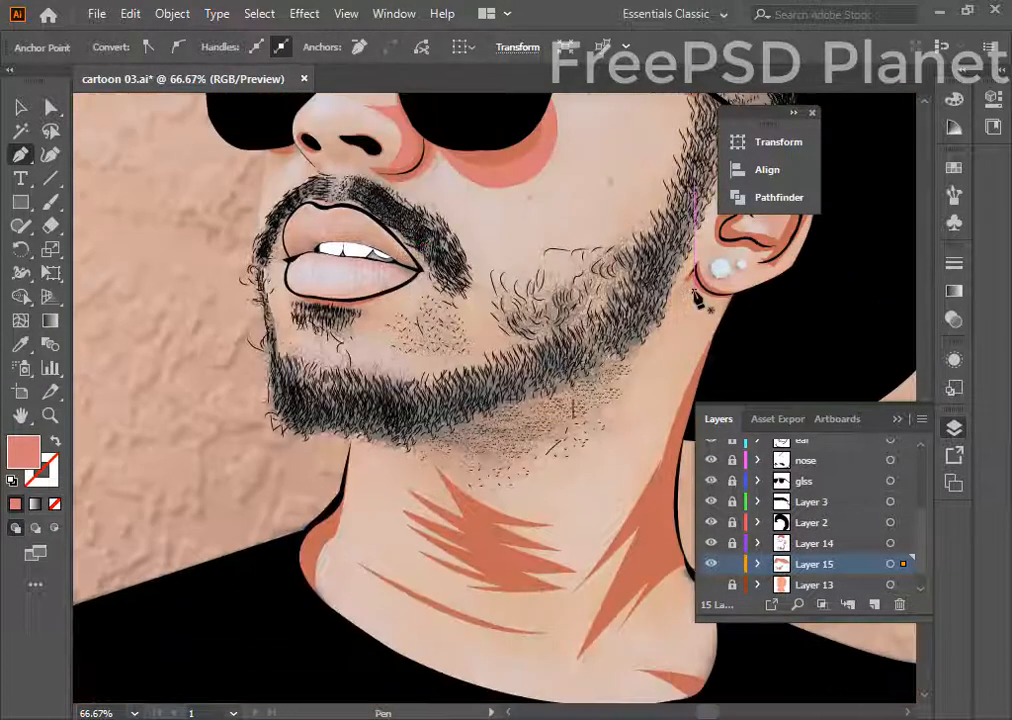
key(ctrl+plus)
key(ctrl+plus)
drag(592, 477, 224, 172)
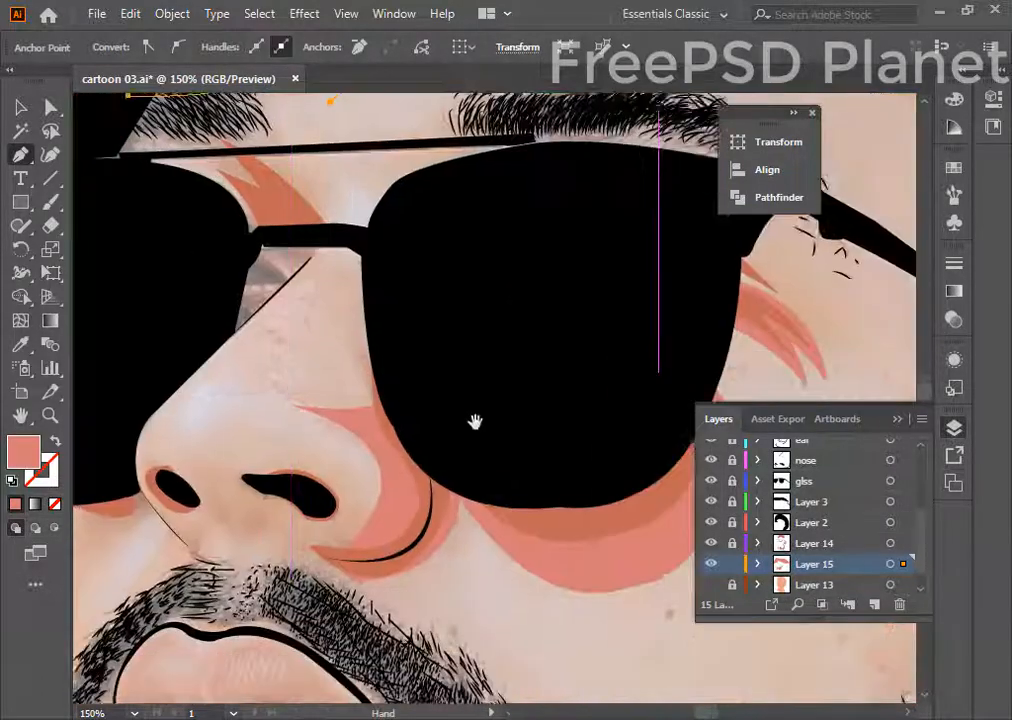
drag(646, 671, 259, 419)
drag(377, 559, 182, 669)
drag(418, 597, 341, 416)
drag(350, 517, 506, 202)
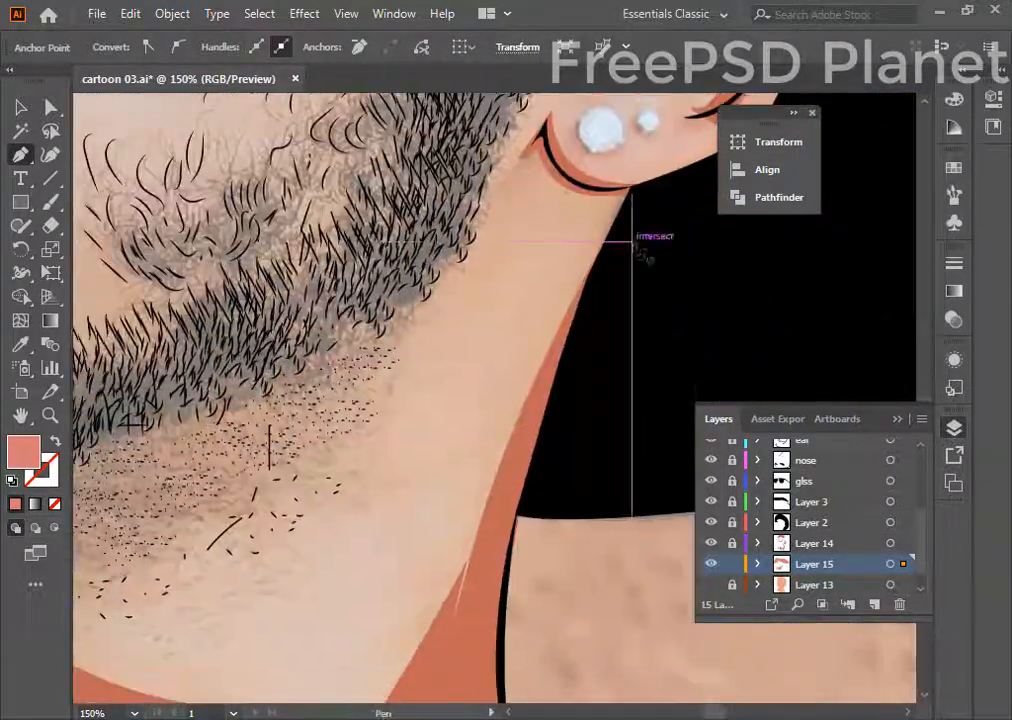
click(621, 223)
click(443, 487)
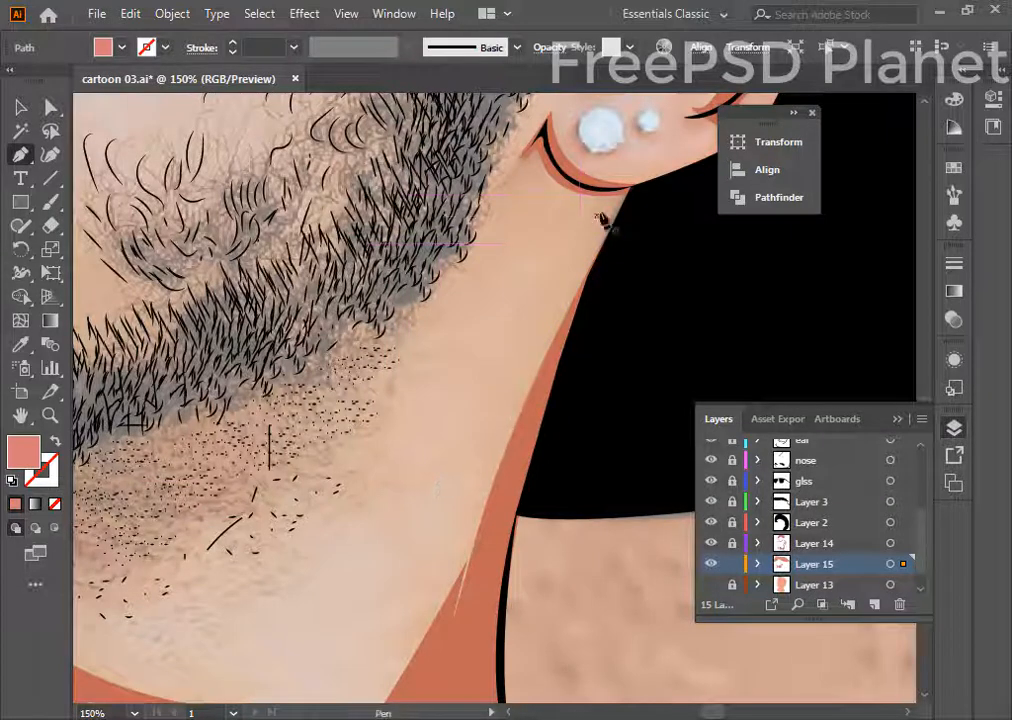
drag(437, 397, 519, 360)
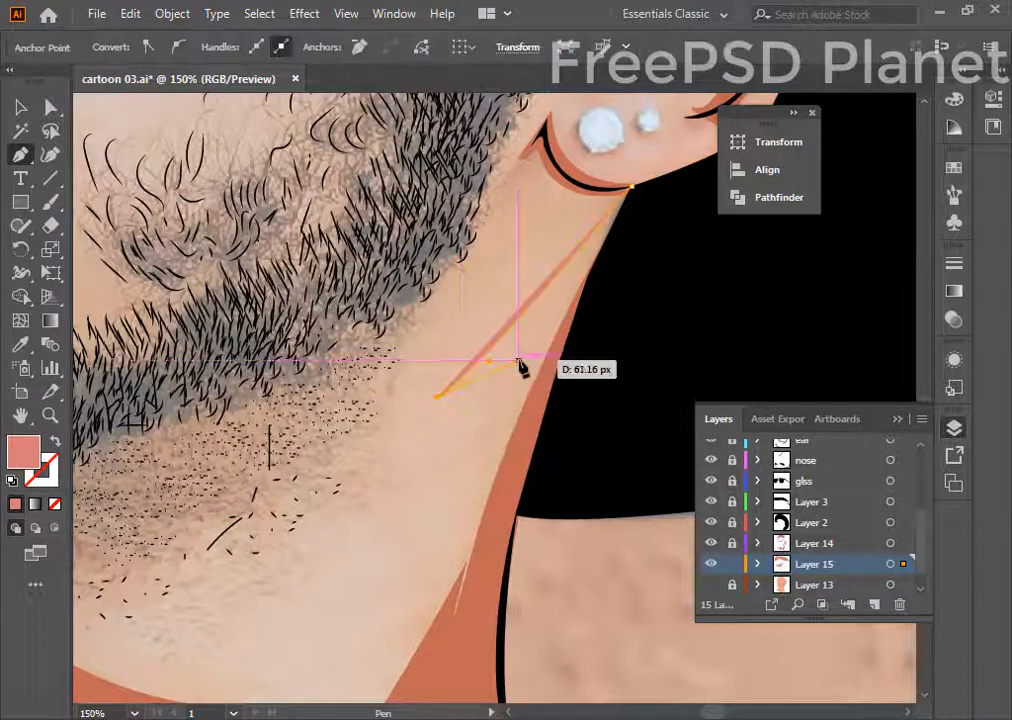
click(338, 527)
click(472, 458)
click(297, 592)
click(440, 541)
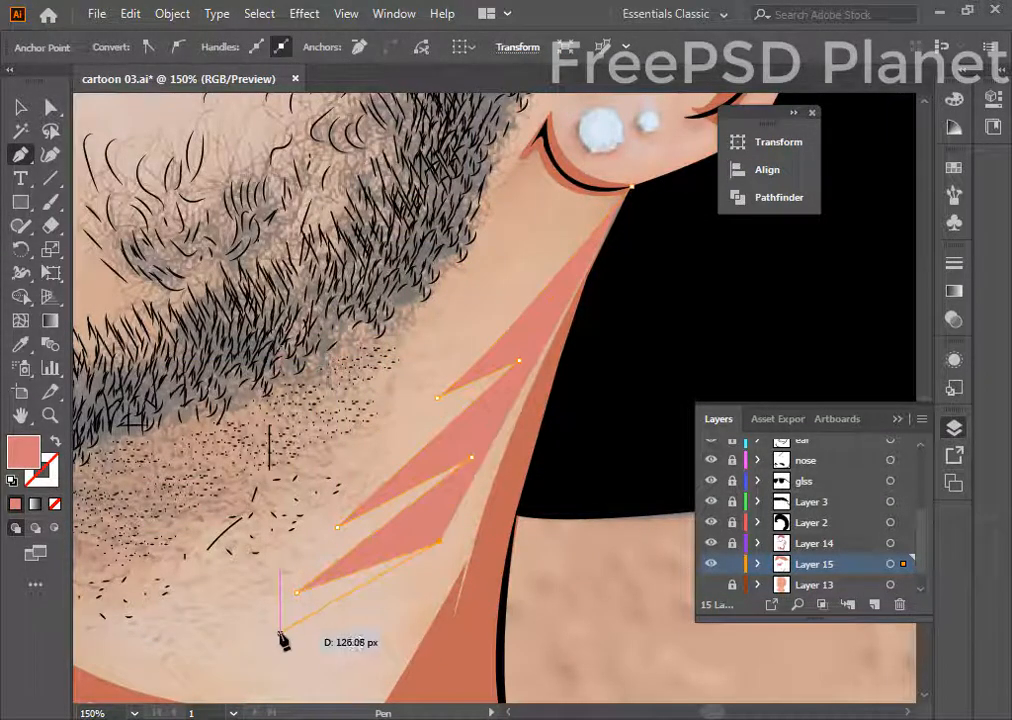
- Continue the jagged inner edge of the side neck shape with more spikes past the dark throat shadow
key(space)
drag(320, 602, 623, 319)
click(583, 402)
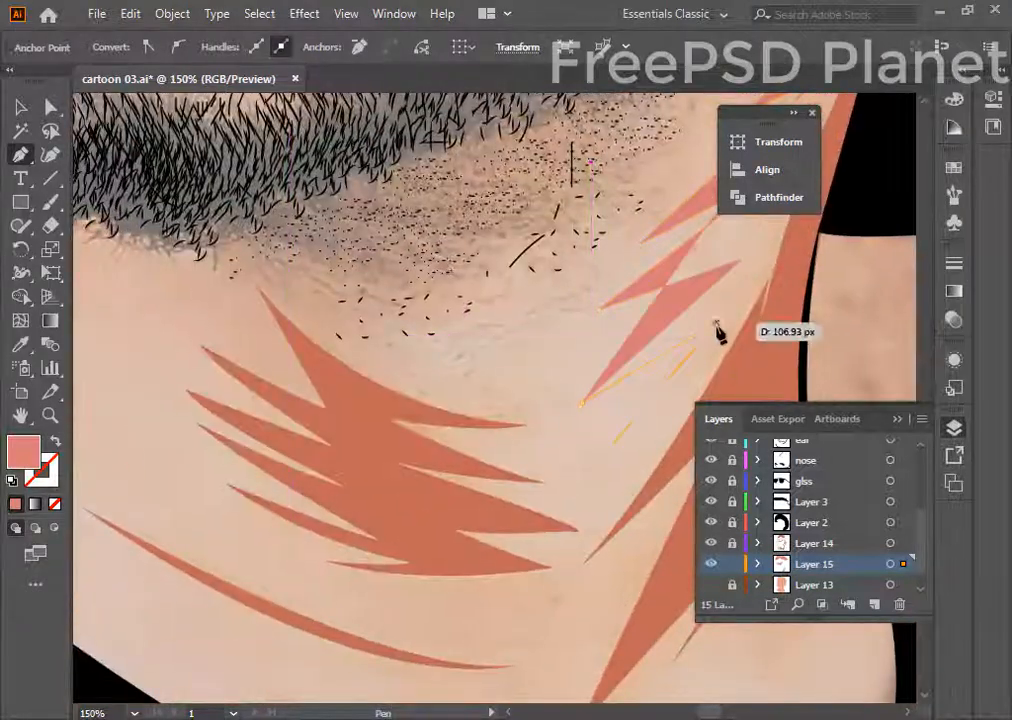
click(717, 320)
click(552, 518)
click(486, 658)
click(536, 678)
key(space)
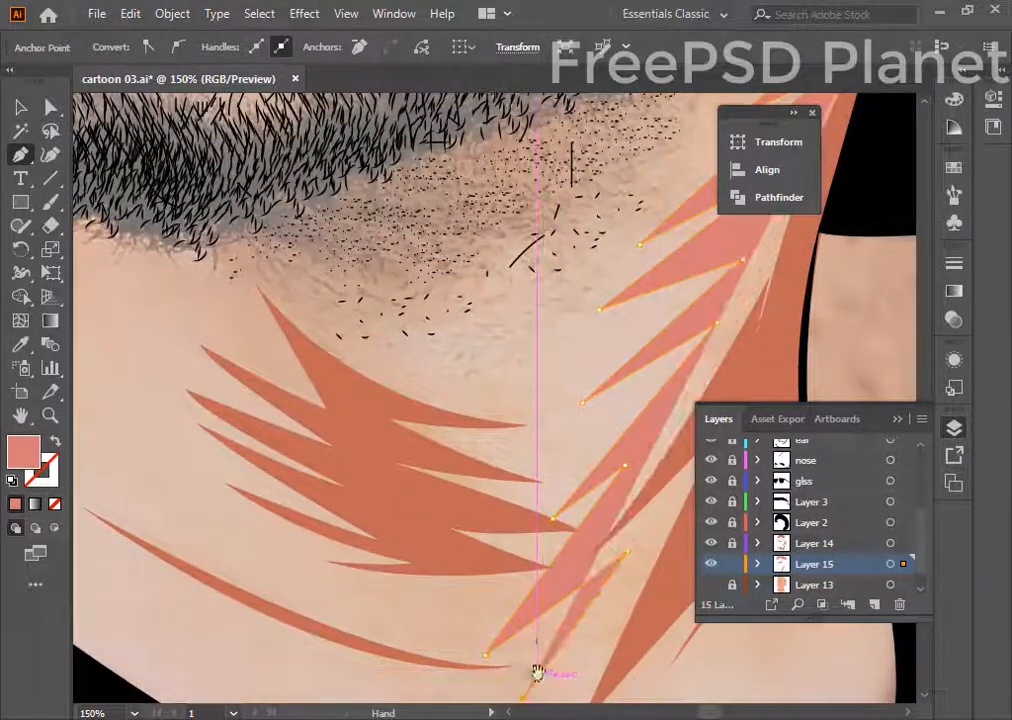
- Add long downward spikes around the dark shadow's tip near the collar to the side neck shape
drag(536, 680, 460, 376)
drag(463, 332, 456, 304)
click(516, 300)
click(457, 460)
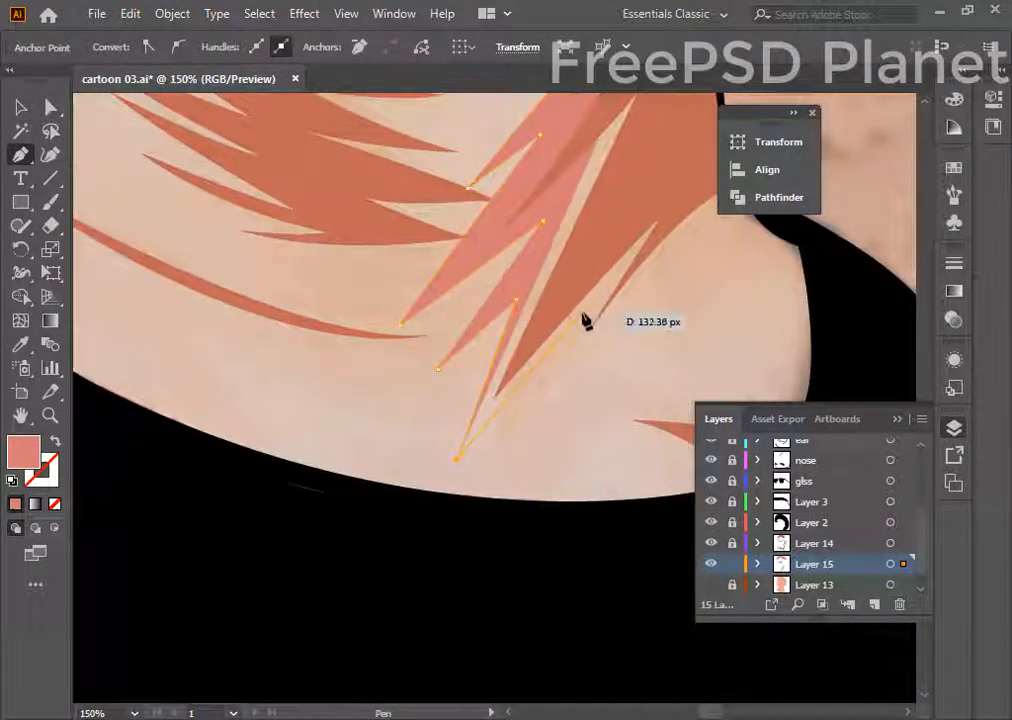
click(582, 313)
click(530, 470)
scroll(670, 283, up, 2)
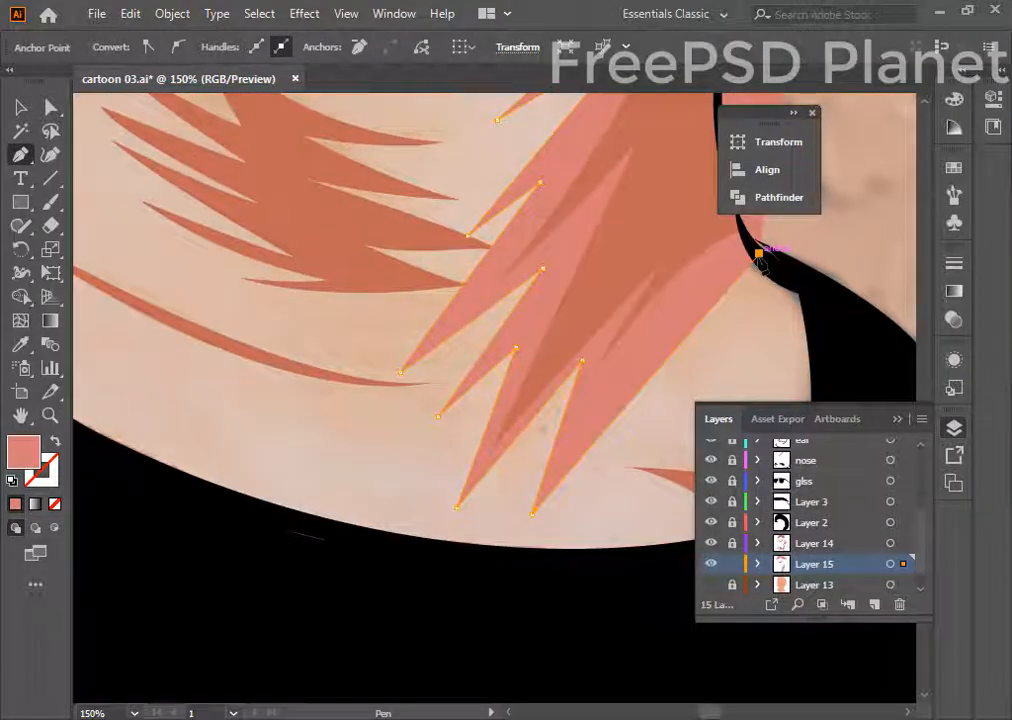
- Close the side neck shape by following the neck's outer black outline from the collar up to the earlobe's base
scroll(759, 256, up, 5)
mouse_move(721, 264)
mouse_down()
mouse_move(740, 216)
mouse_move(716, 199)
mouse_up()
click(721, 264)
drag(673, 299, 365, 649)
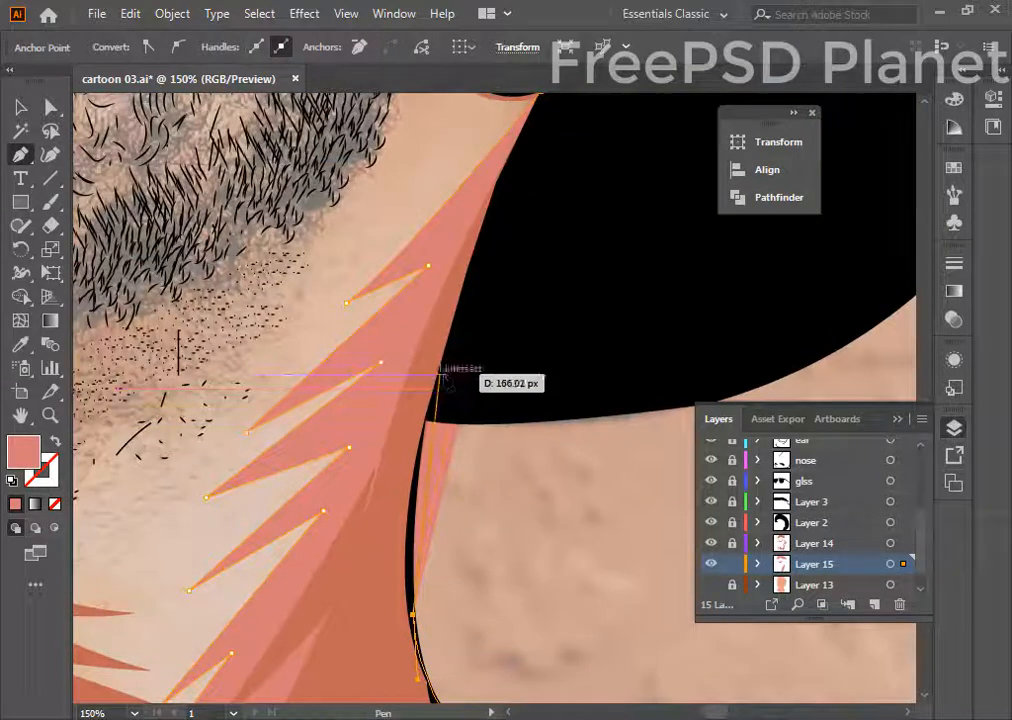
drag(440, 374, 477, 287)
click(440, 374)
scroll(595, 292, up, 3)
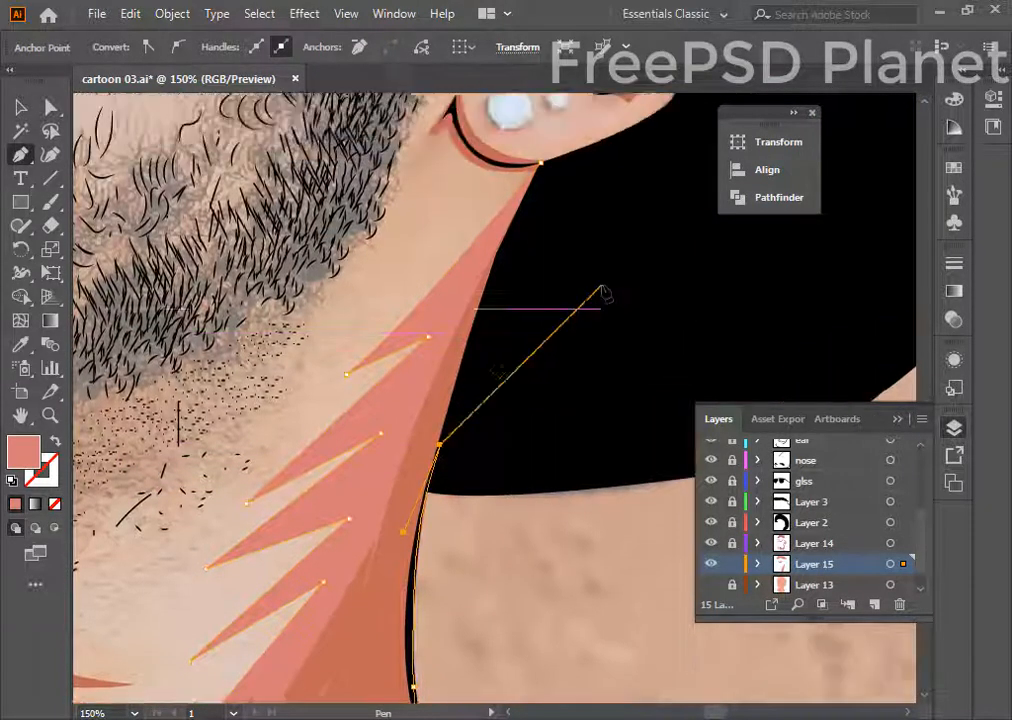
scroll(601, 287, up, 1)
click(541, 188)
- Start a mid-tone shape around the dark throat shadow, tracing its curved upper edge and the jagged points facing the side neck shape
drag(443, 384, 600, 182)
drag(377, 508, 586, 308)
key(ctrl+minus)
drag(320, 566, 615, 269)
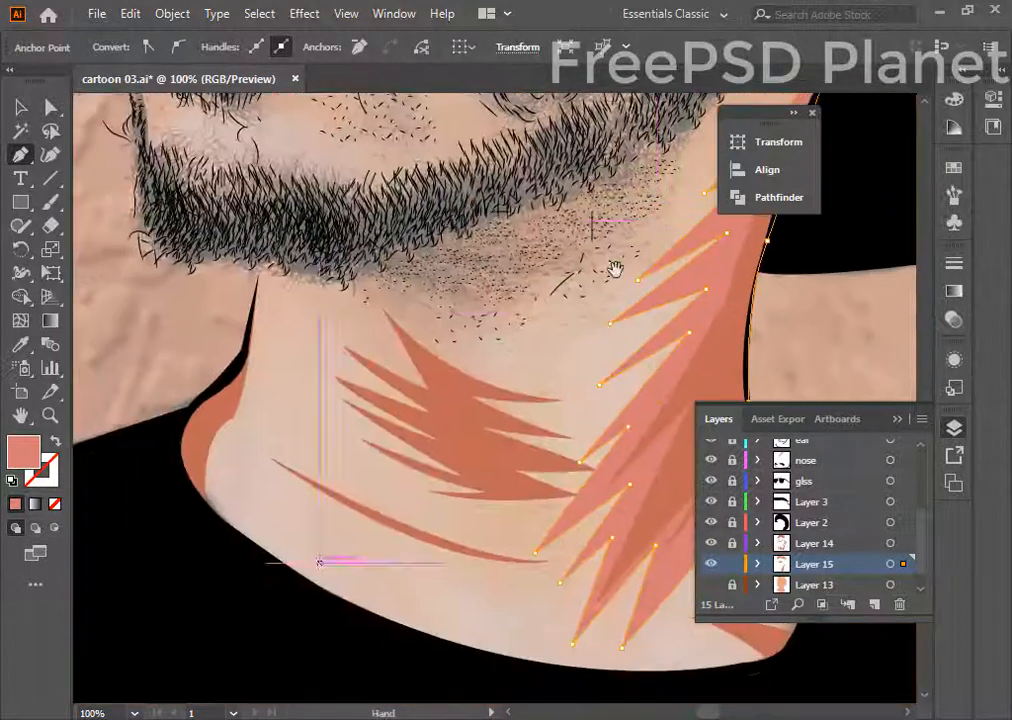
click(375, 285)
drag(578, 387, 661, 382)
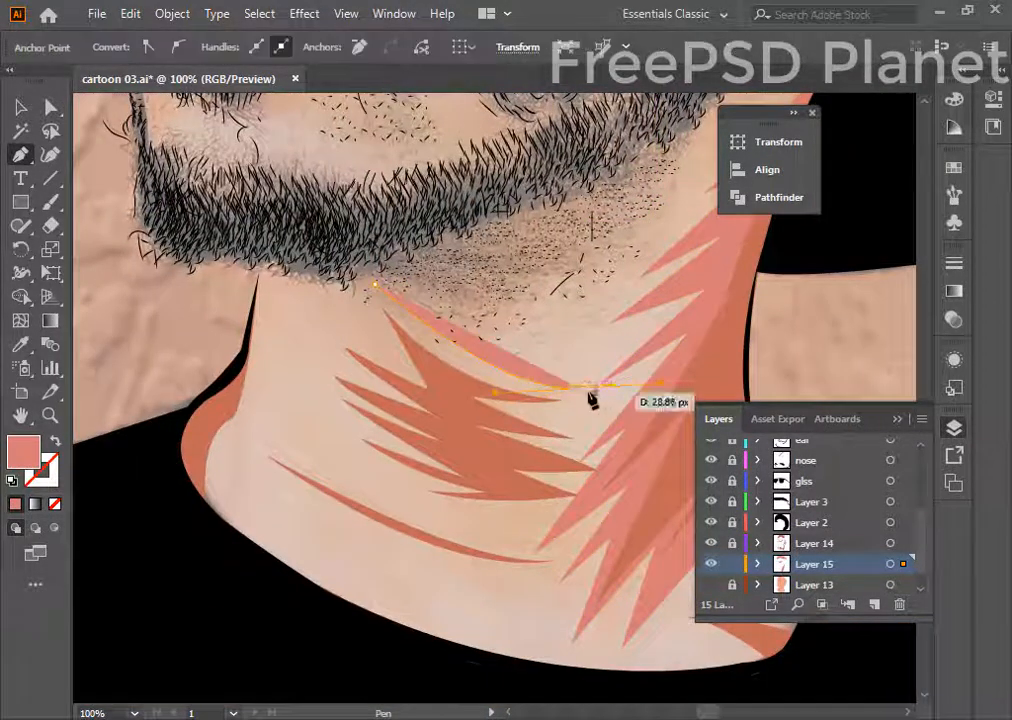
click(597, 401)
click(537, 413)
click(608, 427)
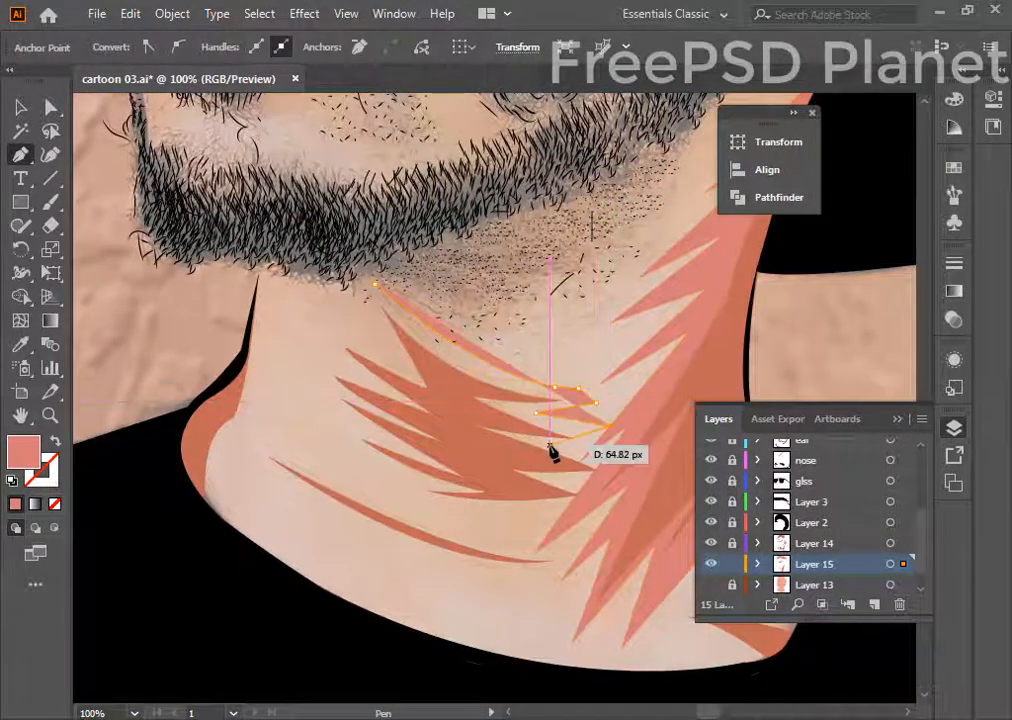
click(555, 444)
click(608, 468)
click(568, 482)
click(611, 498)
- Trace the throat shape's curved lower edge and its lower spikes beyond the dark shadow's left tips
drag(408, 501, 368, 468)
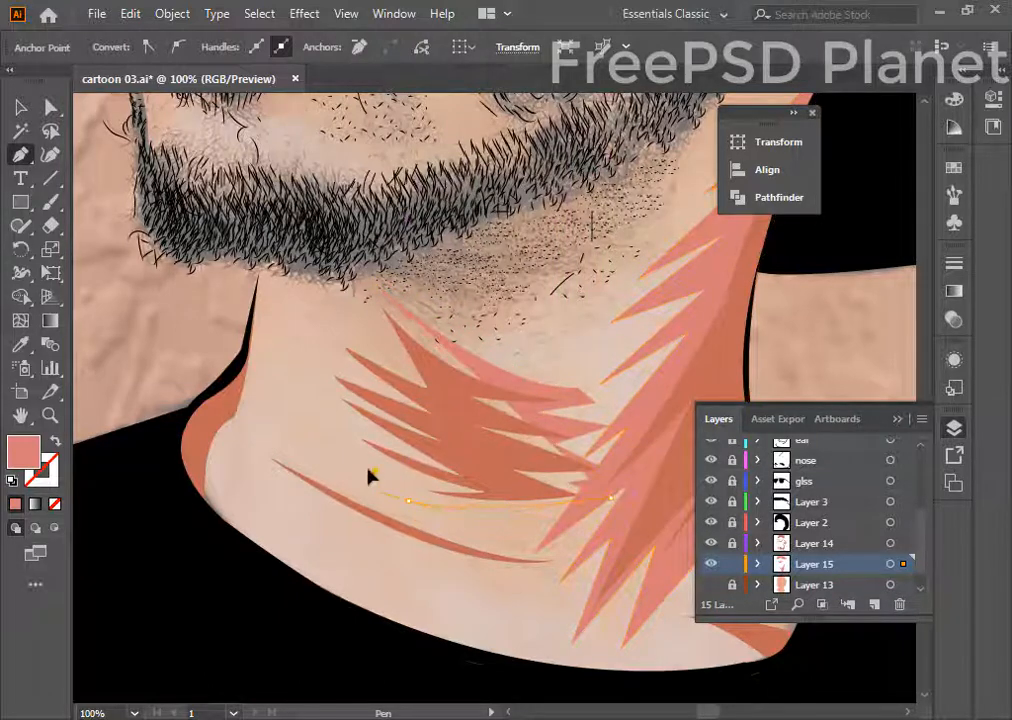
click(407, 501)
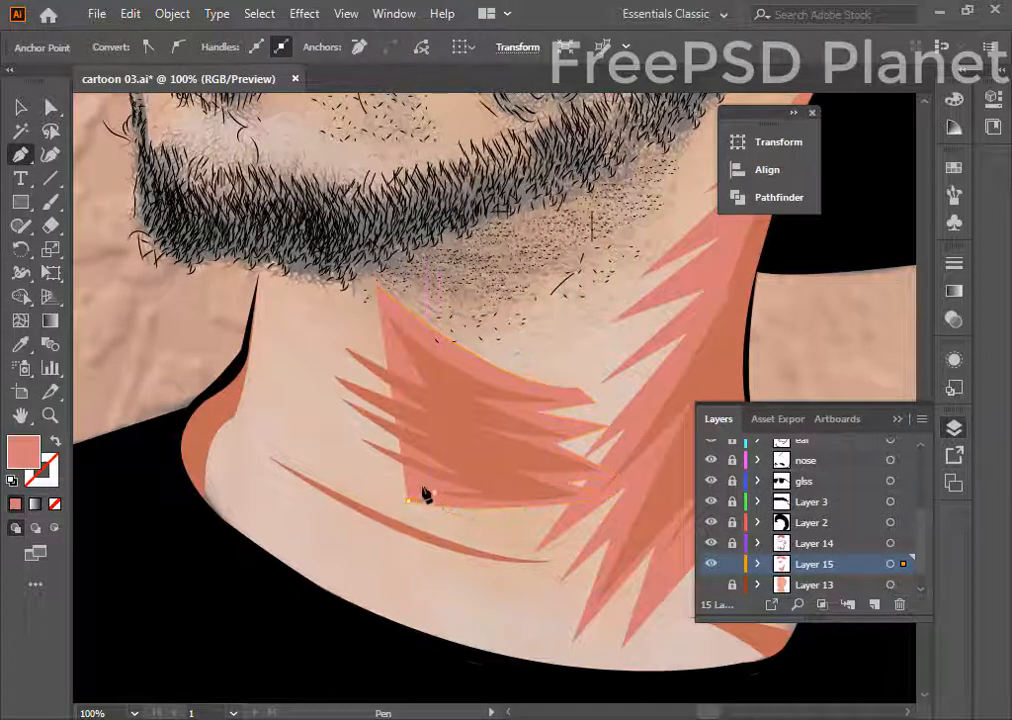
drag(337, 446, 337, 420)
click(413, 455)
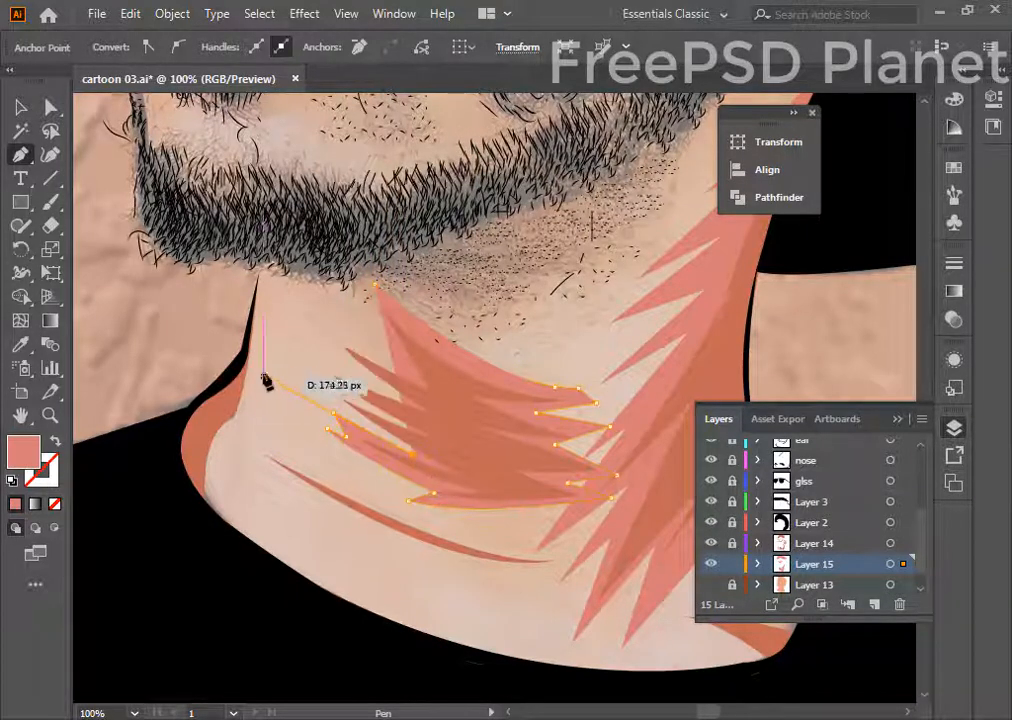
click(290, 376)
click(334, 389)
click(282, 343)
click(354, 371)
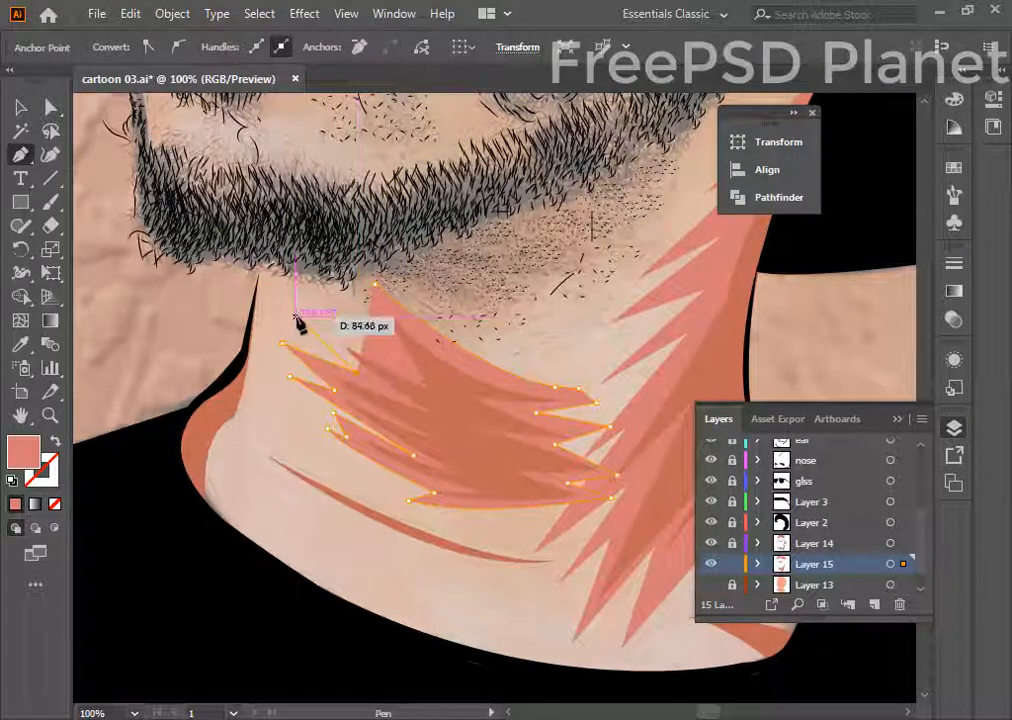
- Add the throat shape's upper spikes just below the beard and close it at its starting point
click(297, 317)
click(361, 343)
click(320, 295)
click(388, 350)
click(350, 293)
click(384, 345)
click(375, 286)
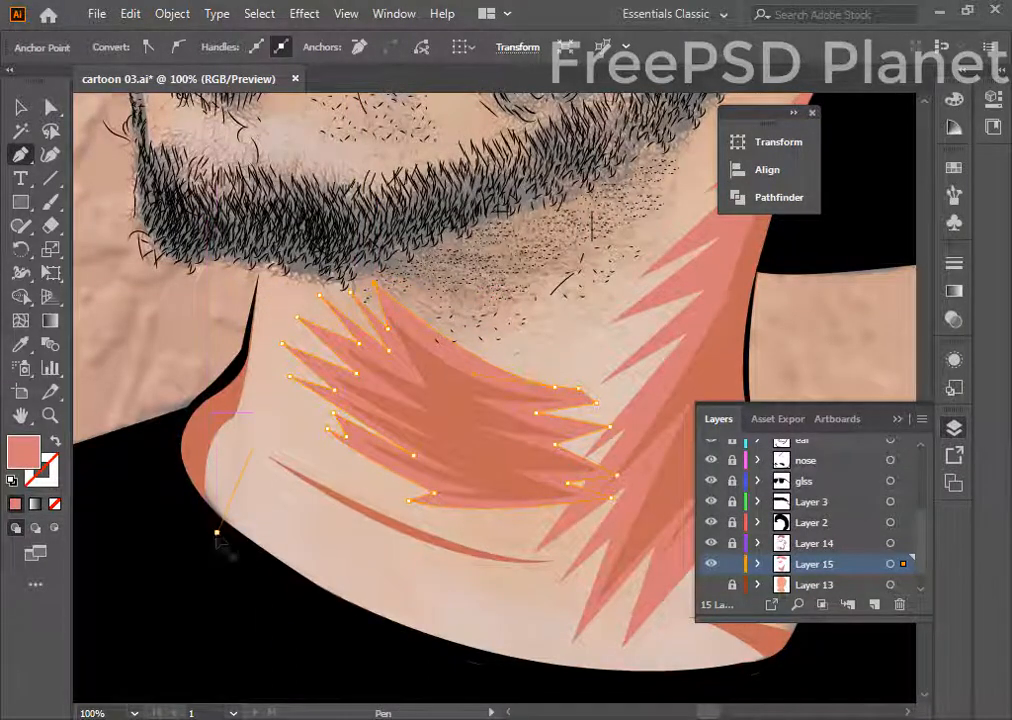
- Draw a closed curved mid-tone shape along the neck's left edge, from the collar up to the beard and back outside the dark shadow
drag(280, 358, 281, 343)
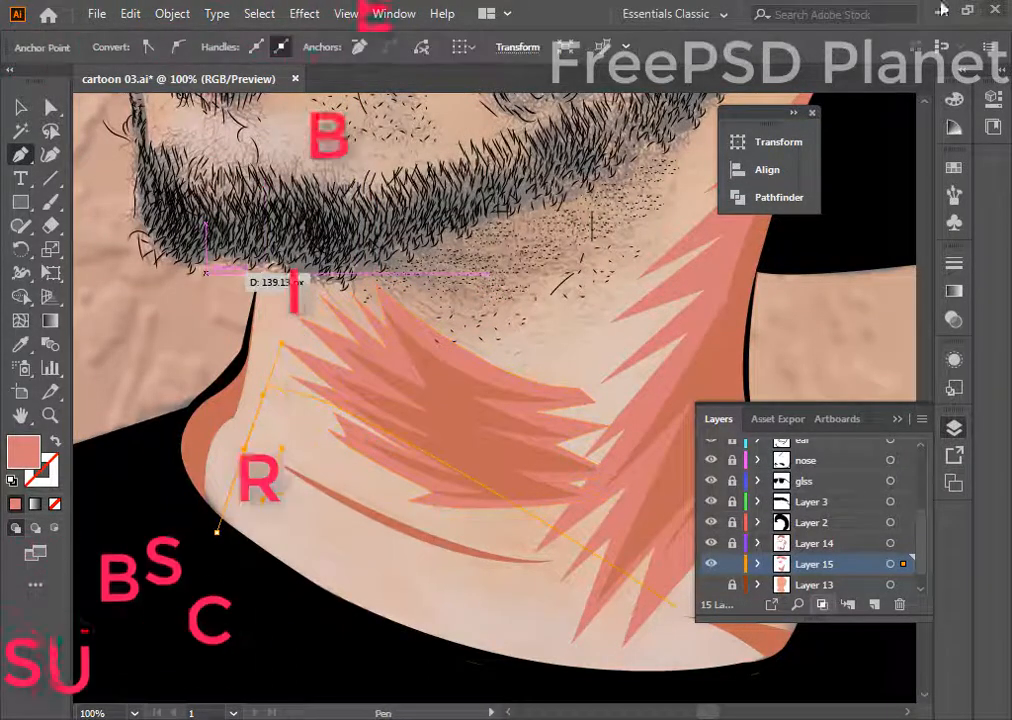
key(ctrl+z)
drag(251, 440, 279, 400)
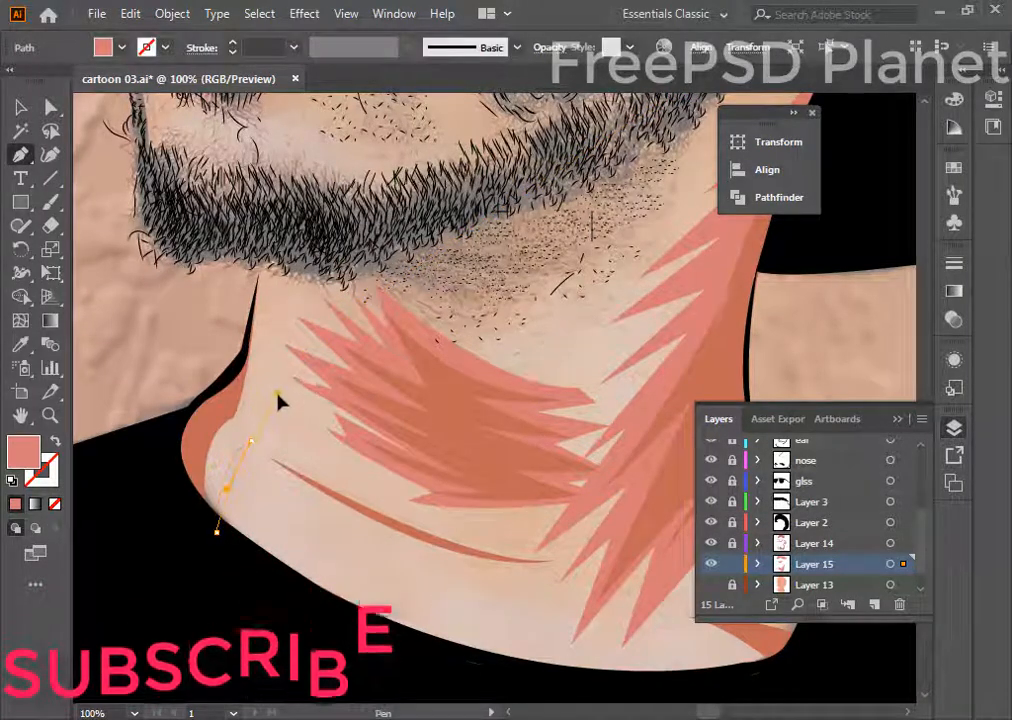
drag(259, 279, 230, 197)
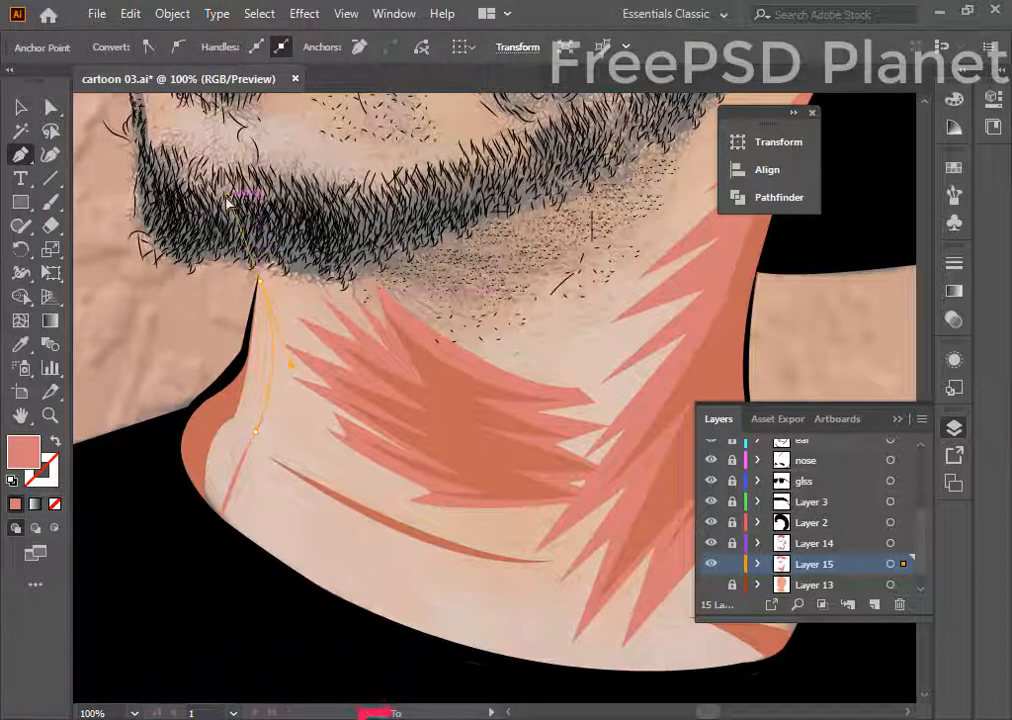
click(183, 511)
click(188, 539)
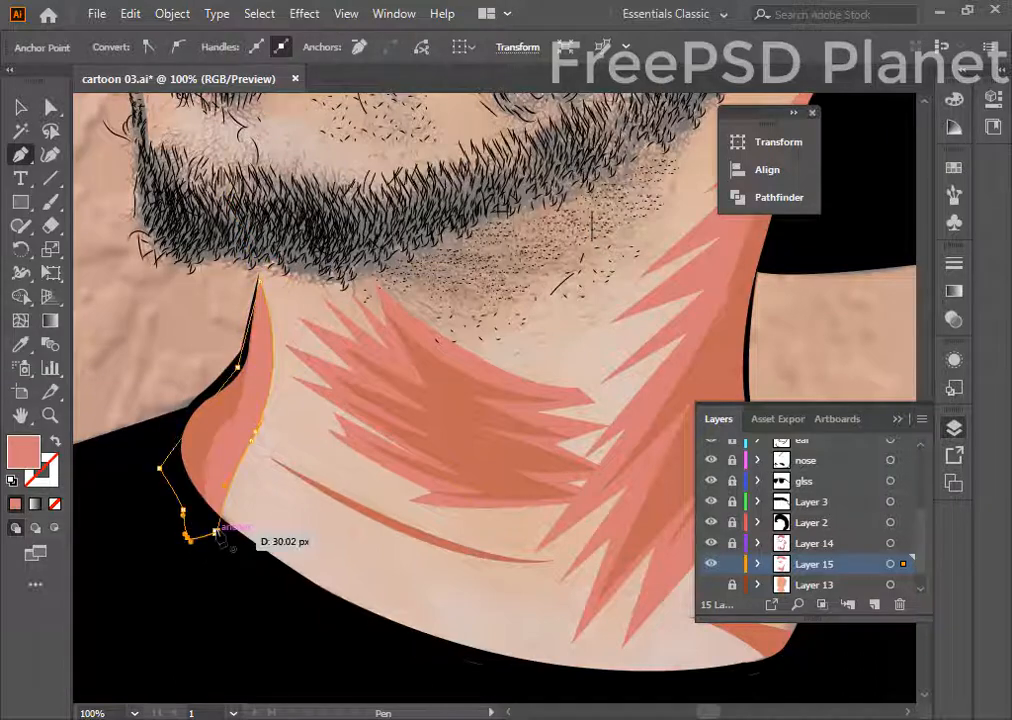
scroll(437, 365, up, 10)
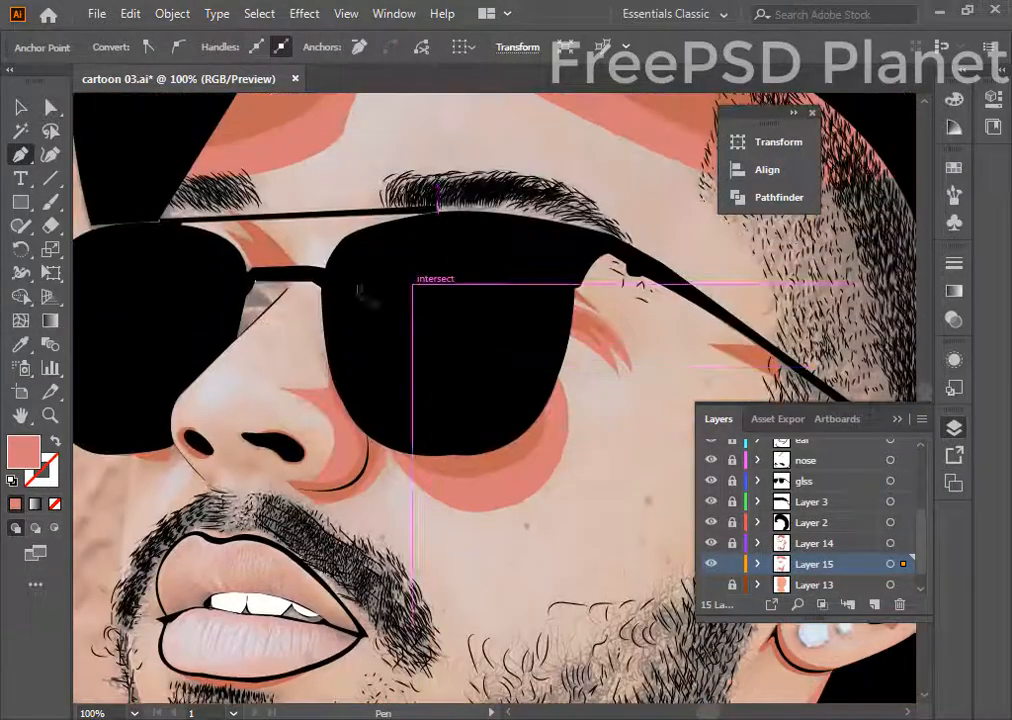
- Draw a closed mid-tone shape around the dark shadow between the inner eyebrow and the glasses' bridge
click(248, 271)
drag(210, 220, 193, 207)
click(211, 221)
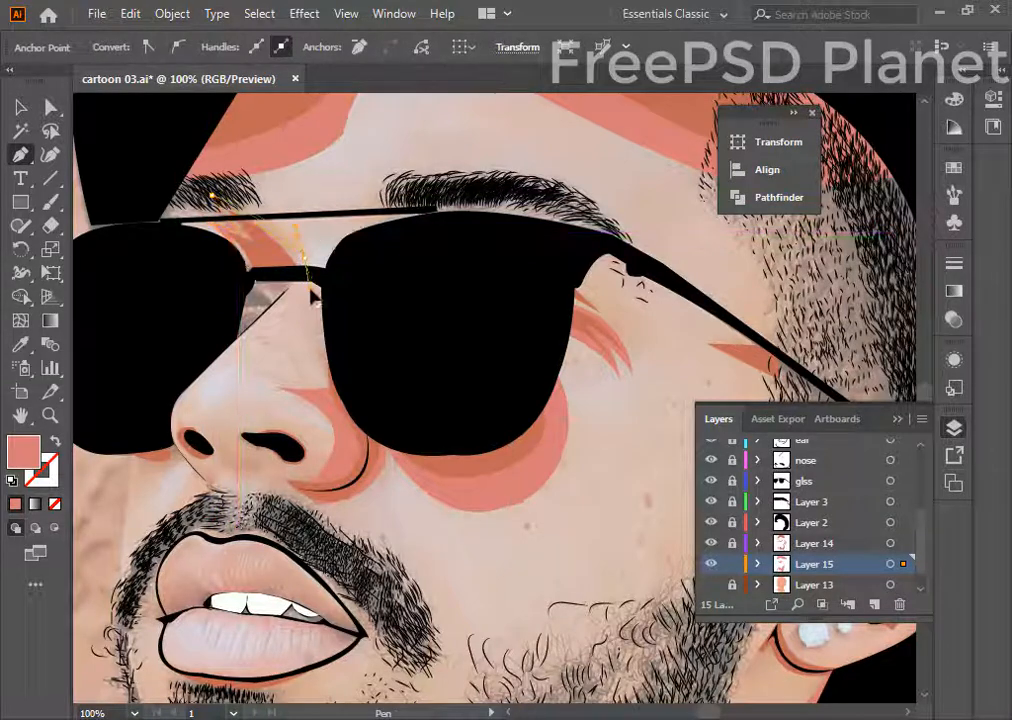
drag(313, 275, 321, 291)
click(313, 275)
click(248, 271)
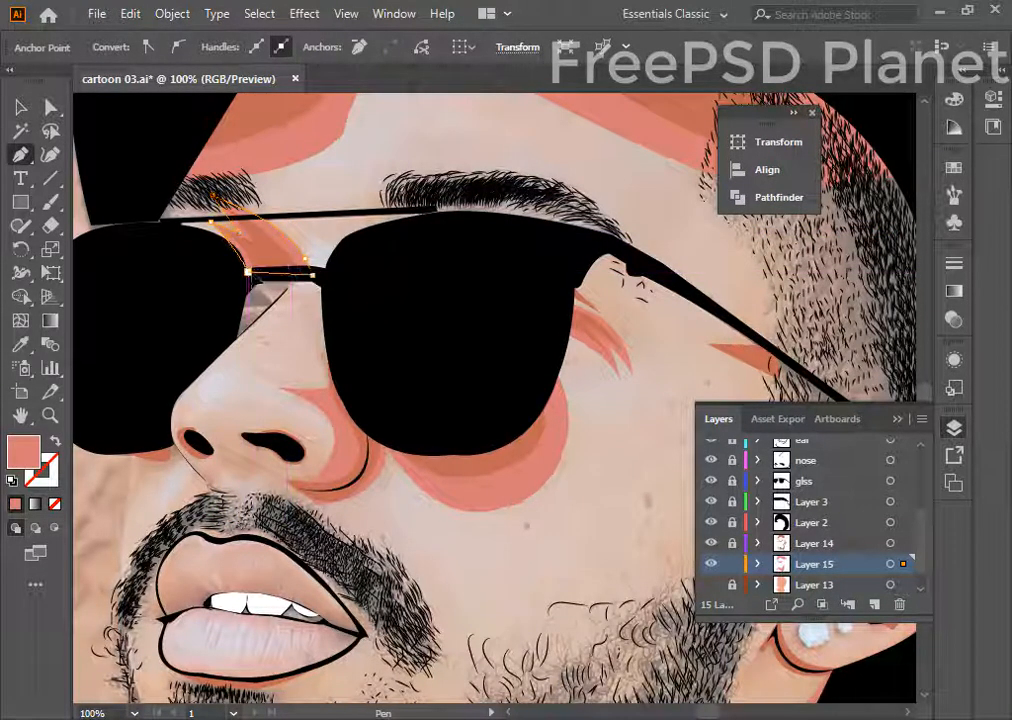
- Show the Layer 13 skin base and examine the colouring of the whole portrait and the face
scroll(633, 287, up, 5)
key(ctrl+minus)
key(ctrl+minus)
key(ctrl+minus)
key(ctrl+minus)
key(ctrl+minus)
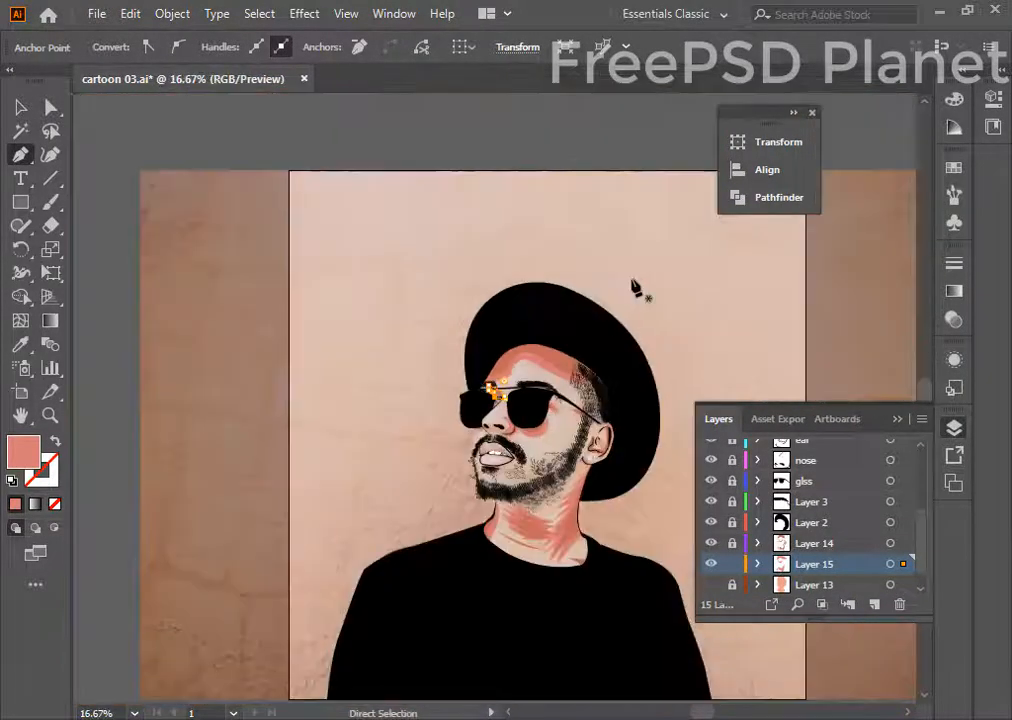
click(711, 586)
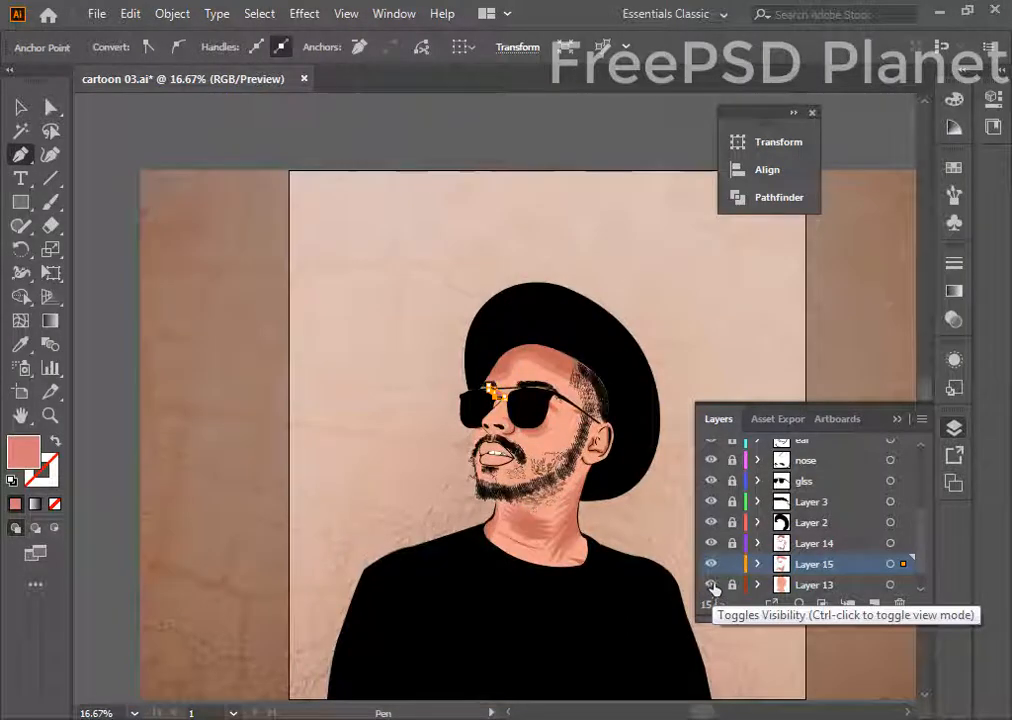
key(ctrl+plus)
key(ctrl+plus)
key(ctrl+plus)
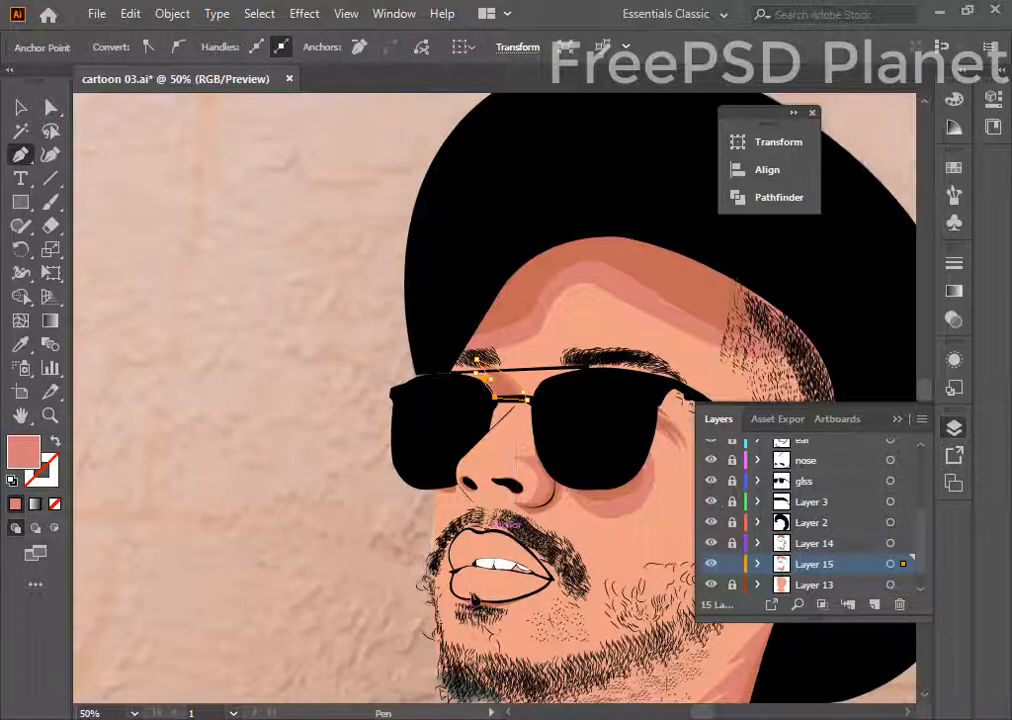
scroll(475, 601, down, 1)
scroll(815, 585, down, 1)
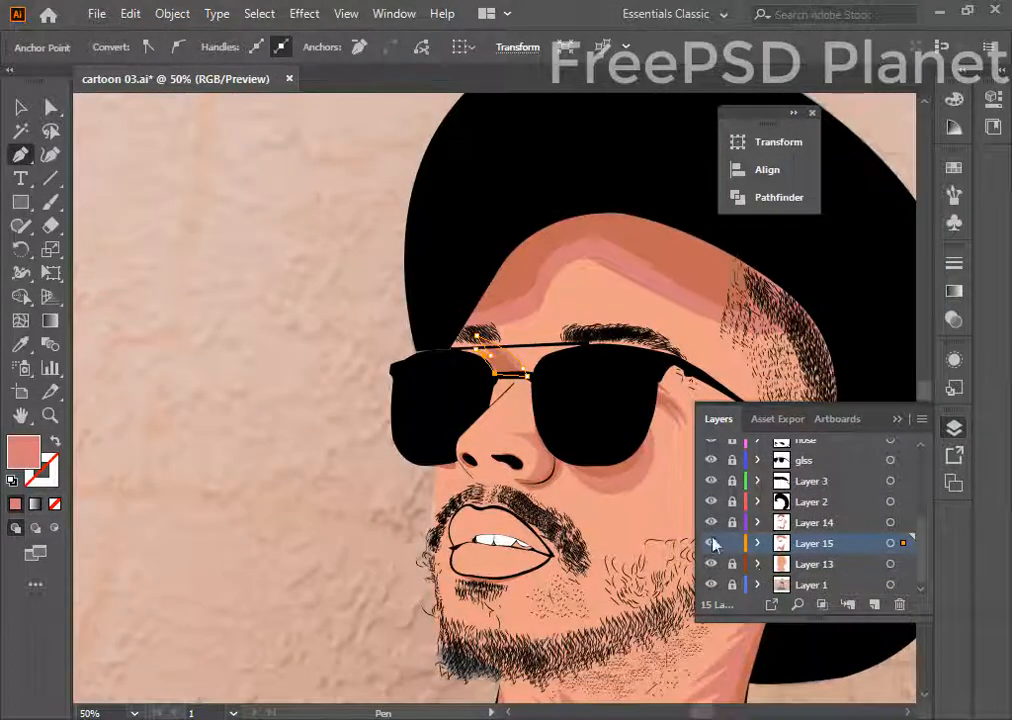
- Deselect the shape, lock Layer 15, add a new layer directly above Layer 13 and hide Layer 13
key(ctrl+shift+a)
click(824, 565)
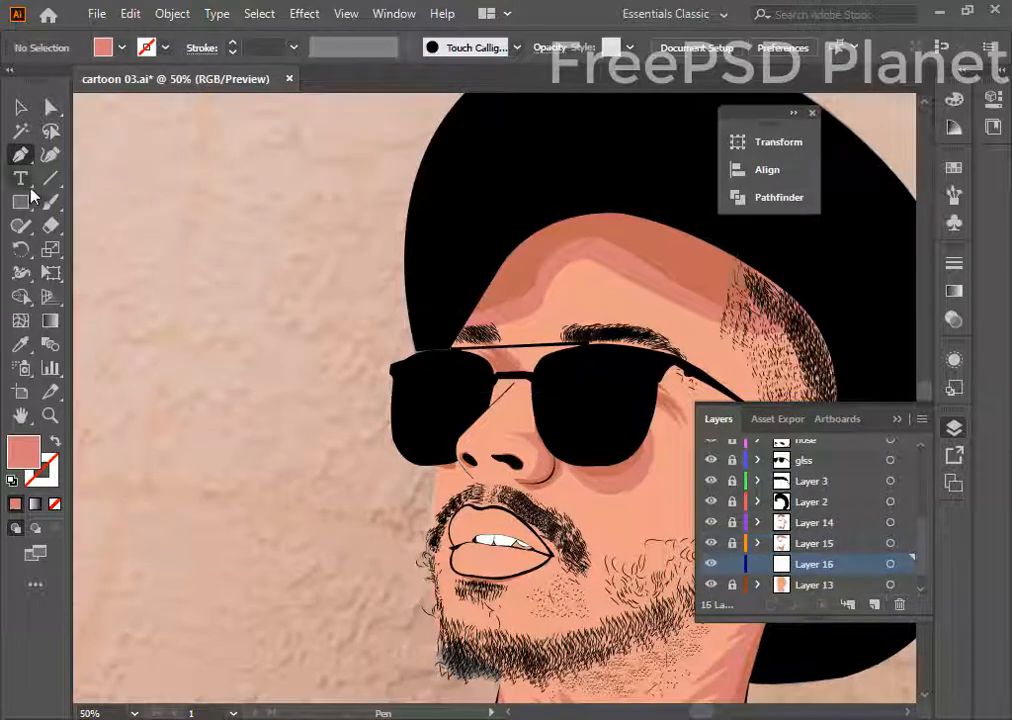
click(710, 585)
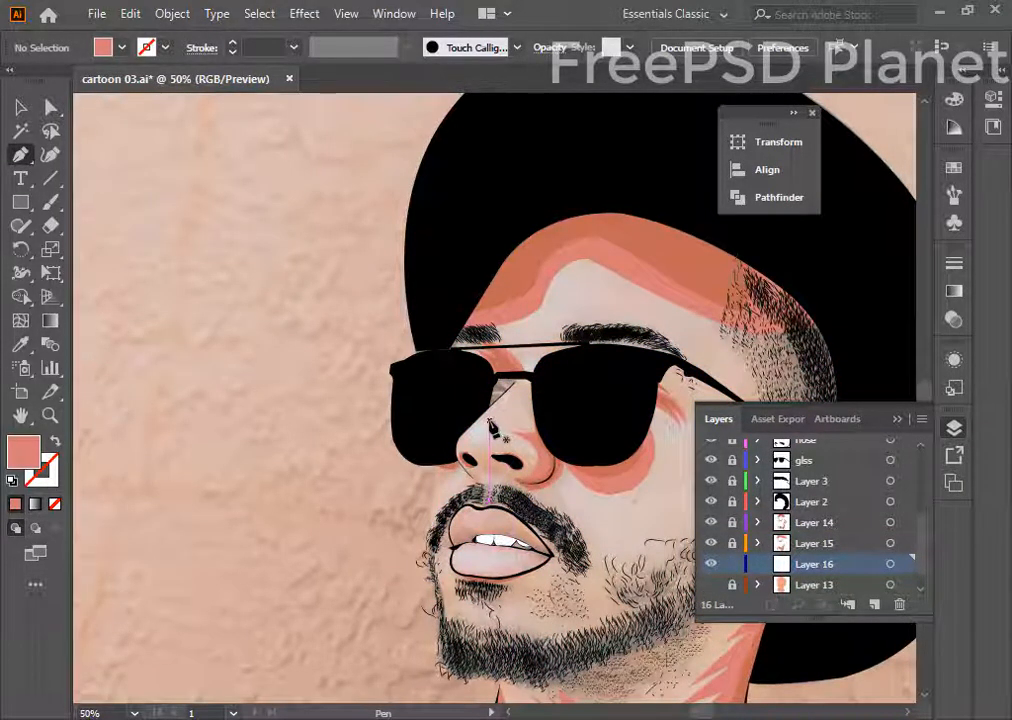
scroll(492, 428, up, 2)
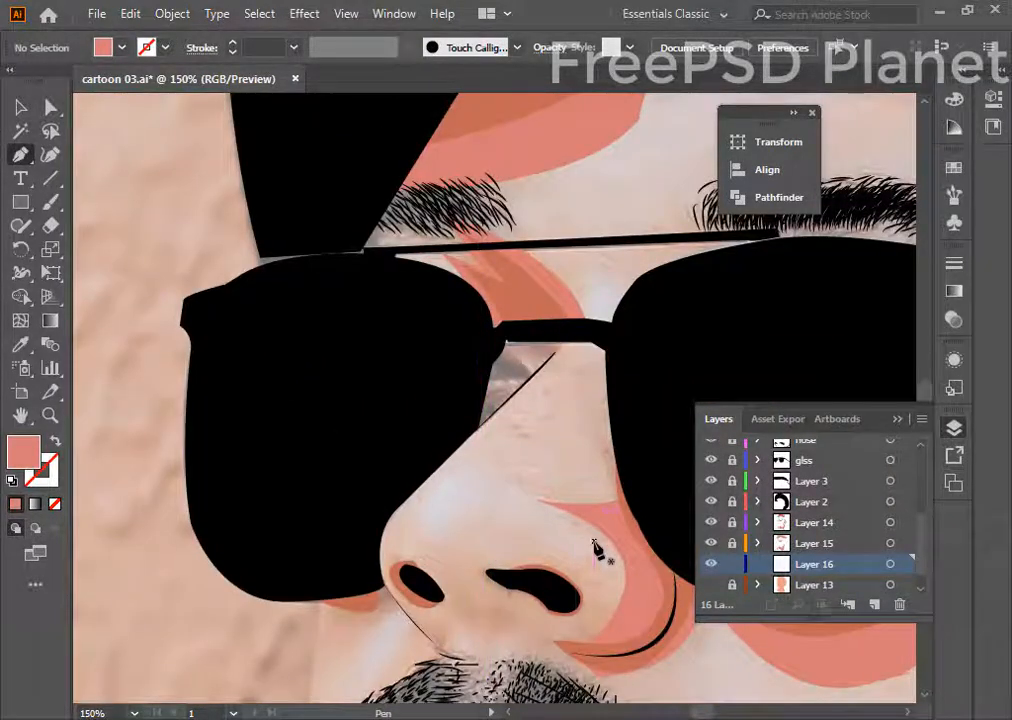
- Draw a closed curved highlight shape over the nose tip, tapering along the nose above the nostril
click(597, 572)
drag(470, 545, 430, 588)
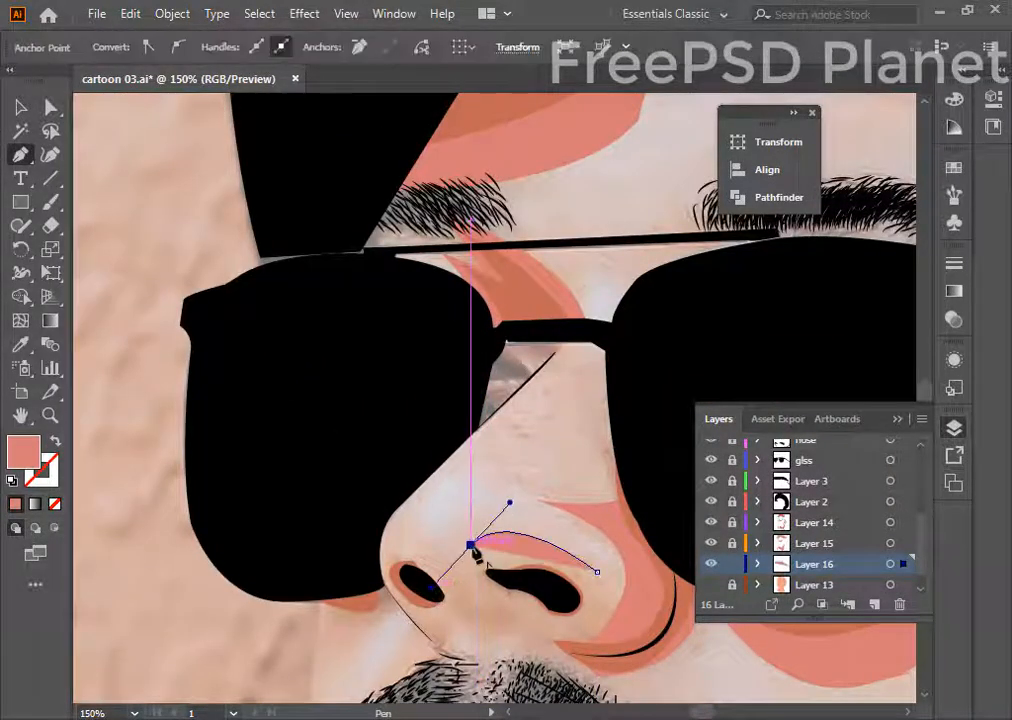
click(470, 545)
drag(422, 511, 456, 448)
click(422, 511)
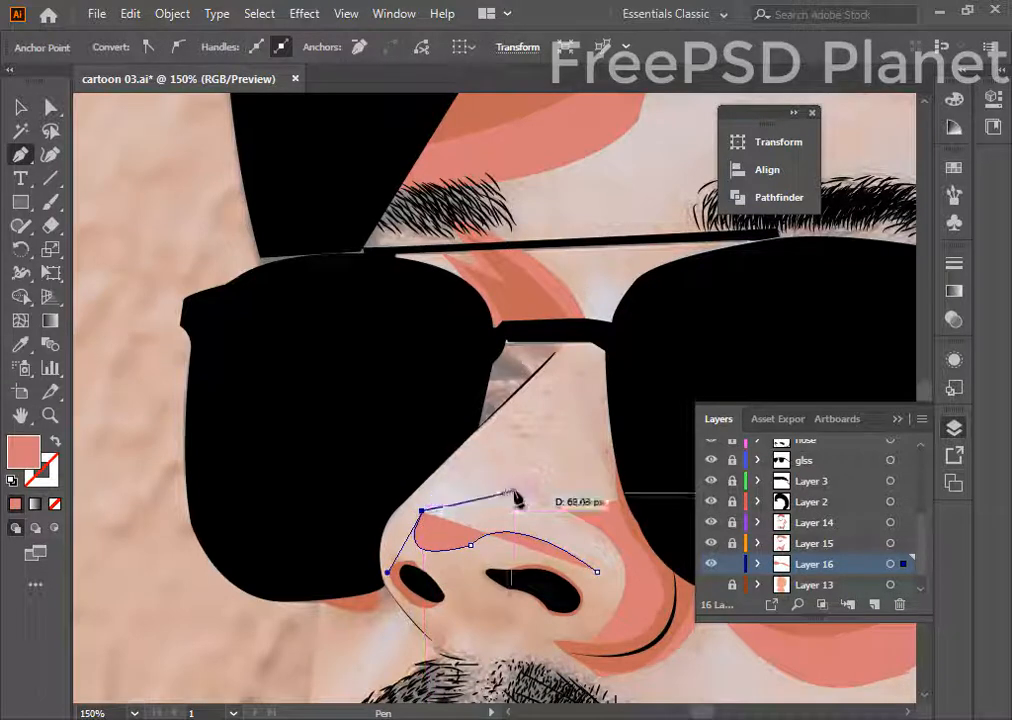
drag(514, 485, 567, 560)
click(514, 485)
click(600, 545)
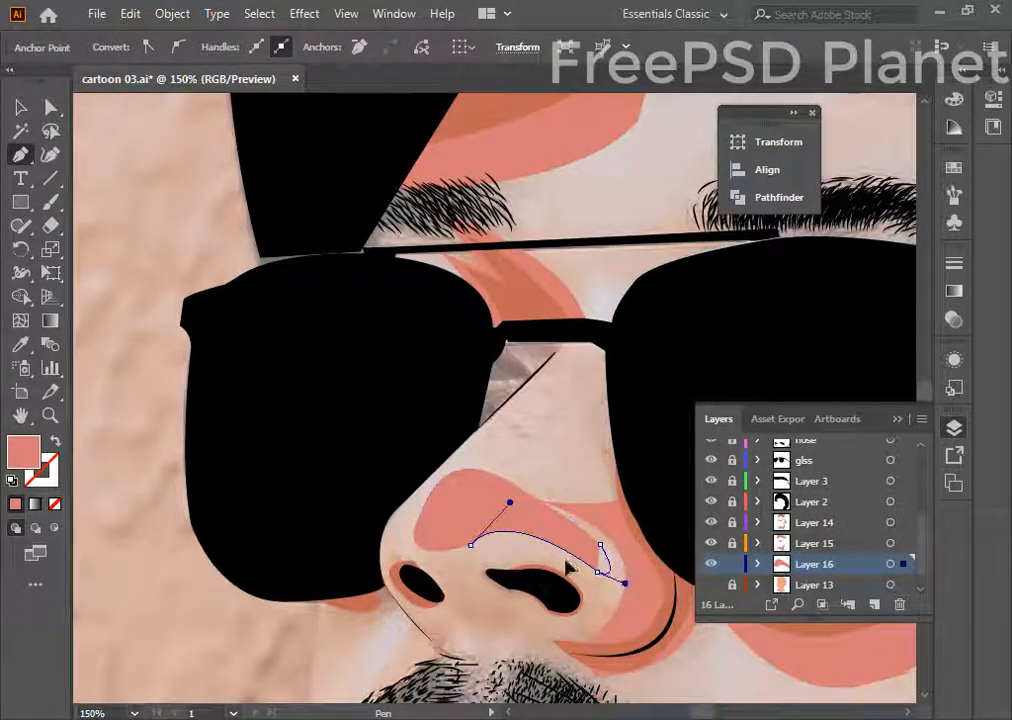
- Set the nose highlight's fill colour to white
double_click(24, 455)
drag(423, 435, 368, 370)
click(838, 380)
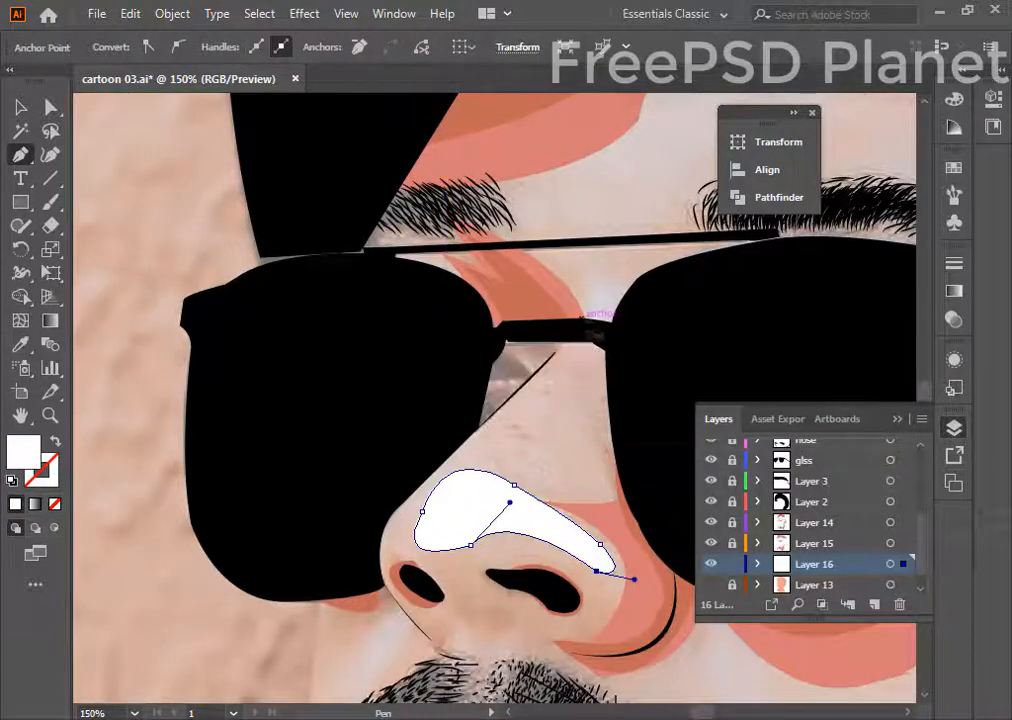
- Draw a small closed white highlight above the glasses' bridge, between the dark shadow and the near lens
drag(575, 320, 566, 240)
drag(627, 292, 629, 303)
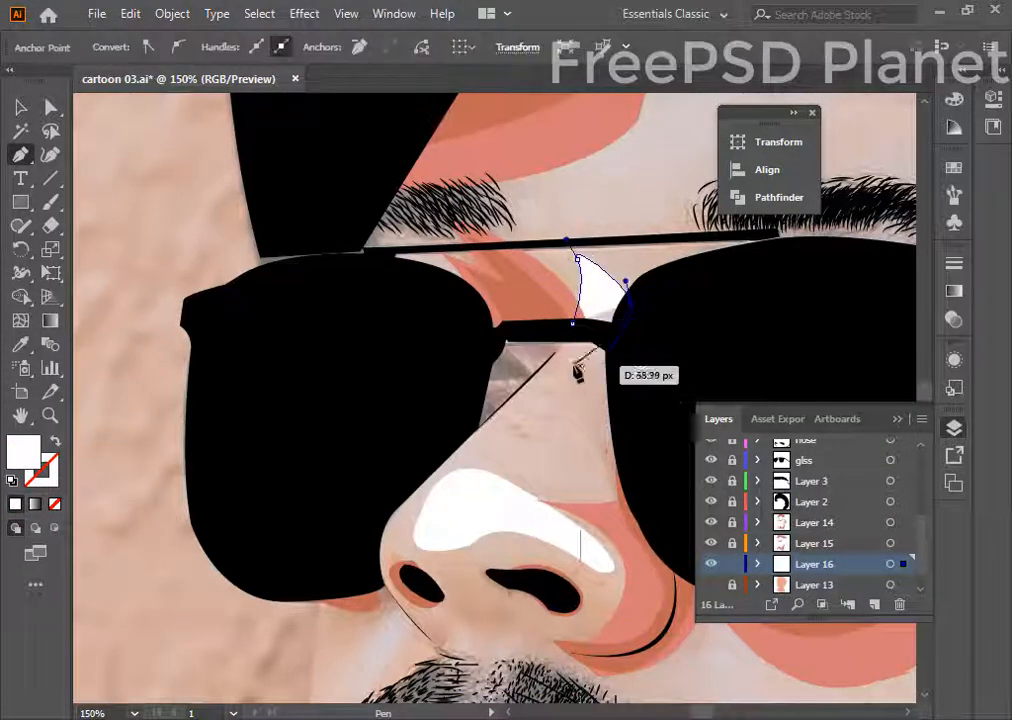
drag(573, 328, 600, 343)
drag(436, 592, 440, 335)
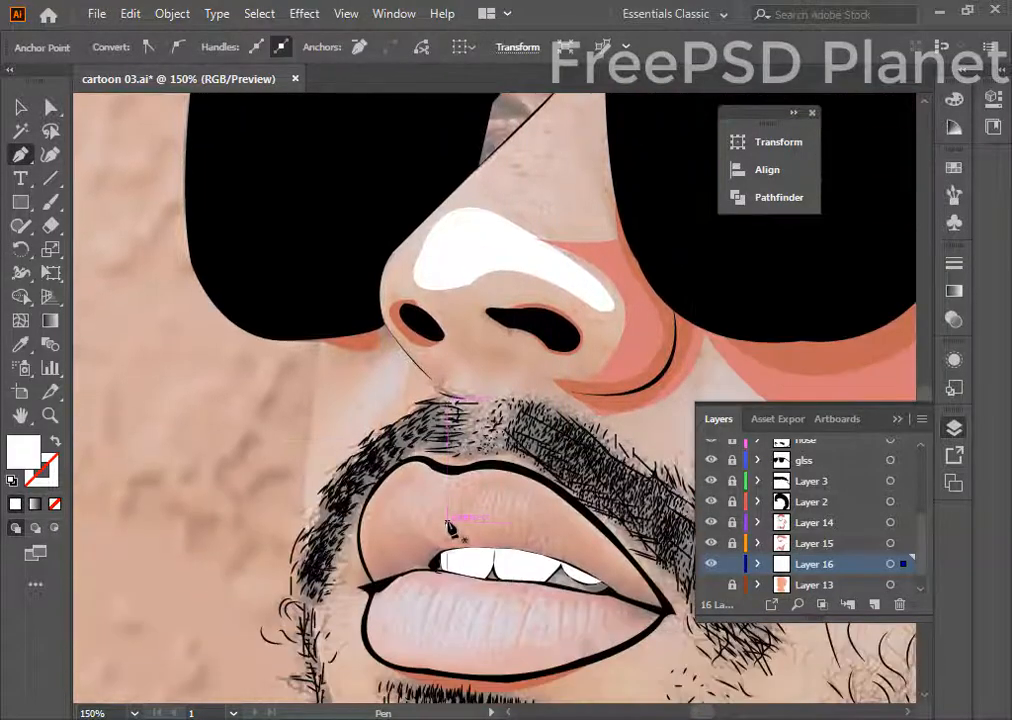
drag(484, 654, 492, 520)
drag(586, 450, 106, 361)
drag(345, 288, 259, 580)
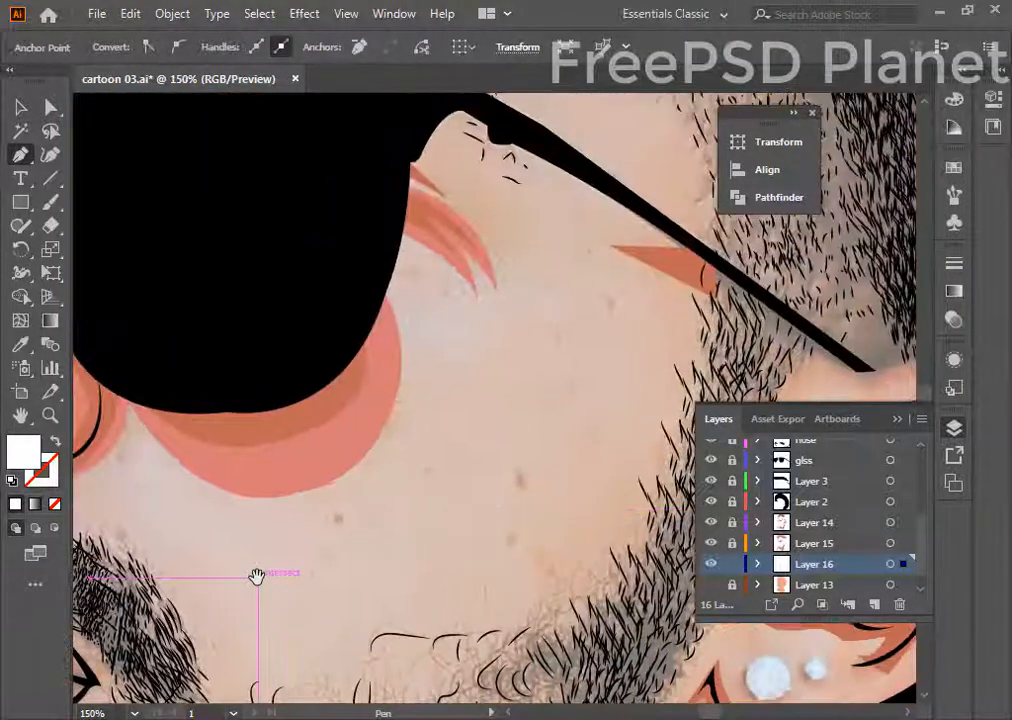
key(ctrl+minus)
key(ctrl+minus)
drag(598, 283, 610, 322)
key(ctrl+z)
drag(547, 306, 570, 293)
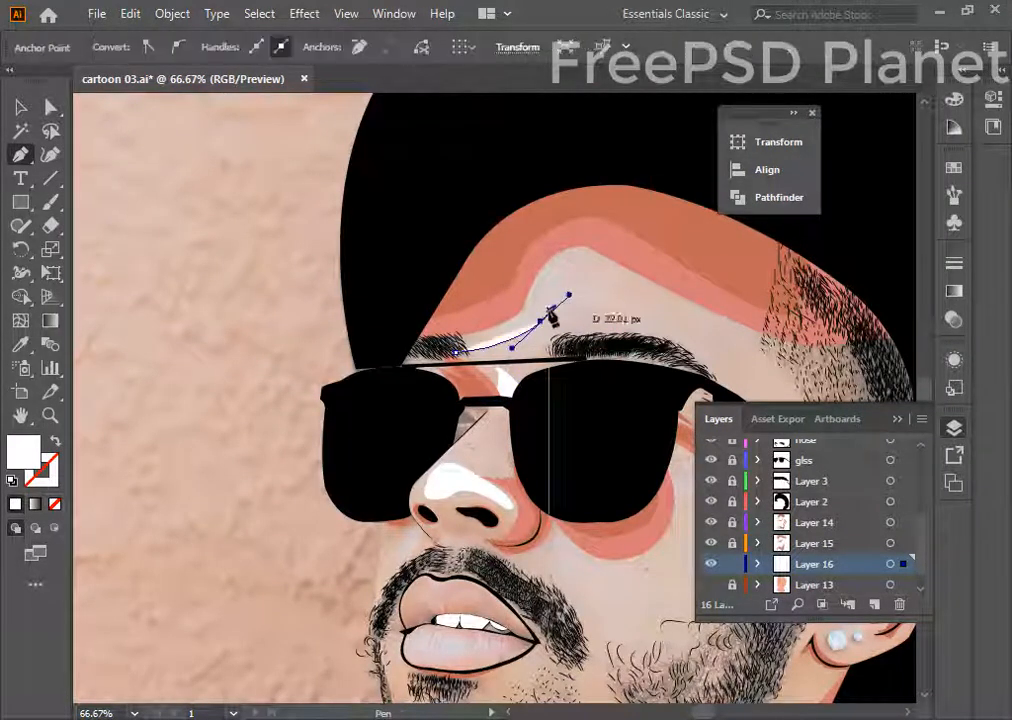
key(ctrl+z)
key(ctrl+z)
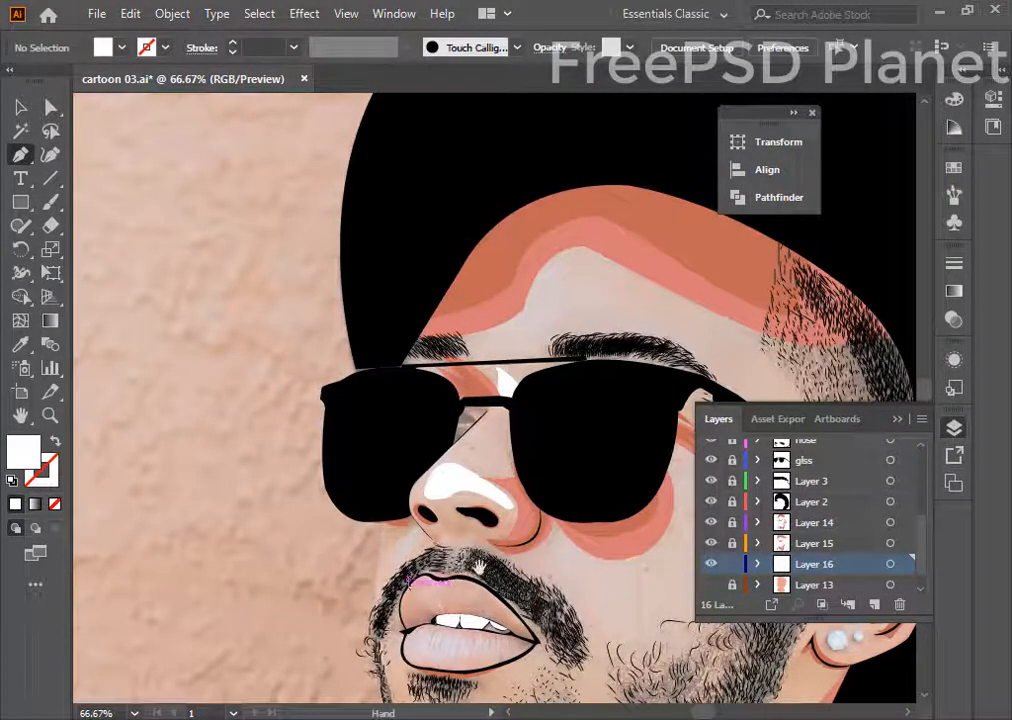
- Draw a closed curved white highlight on the upper cheek along the outer edge of the near lens
drag(479, 567, 331, 375)
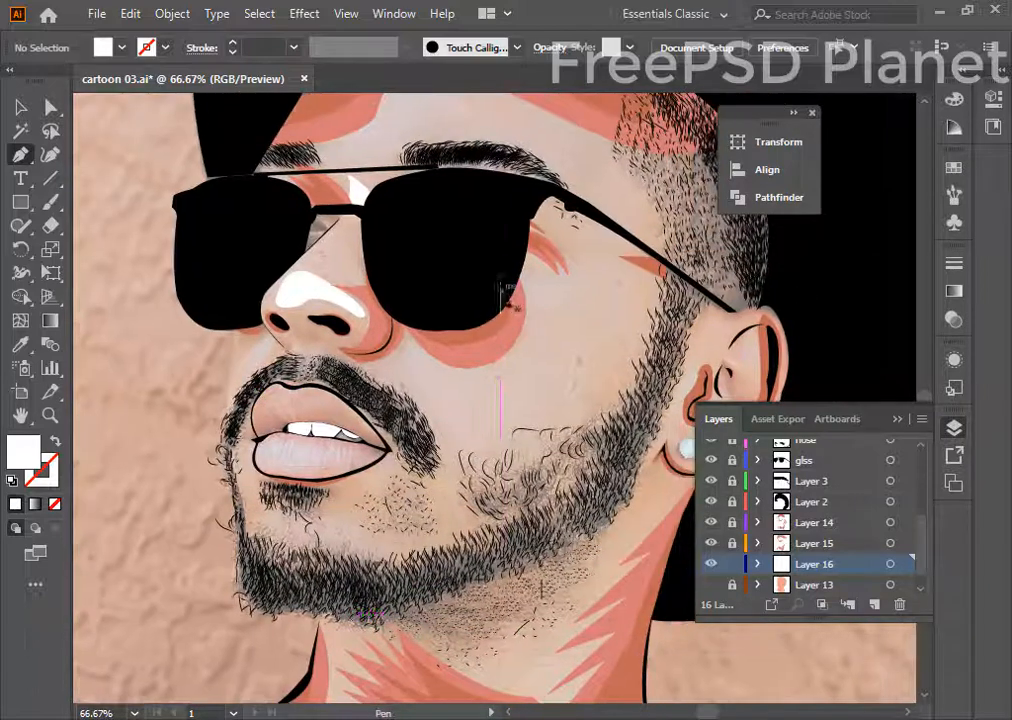
click(501, 291)
drag(565, 329, 583, 308)
drag(505, 232, 458, 239)
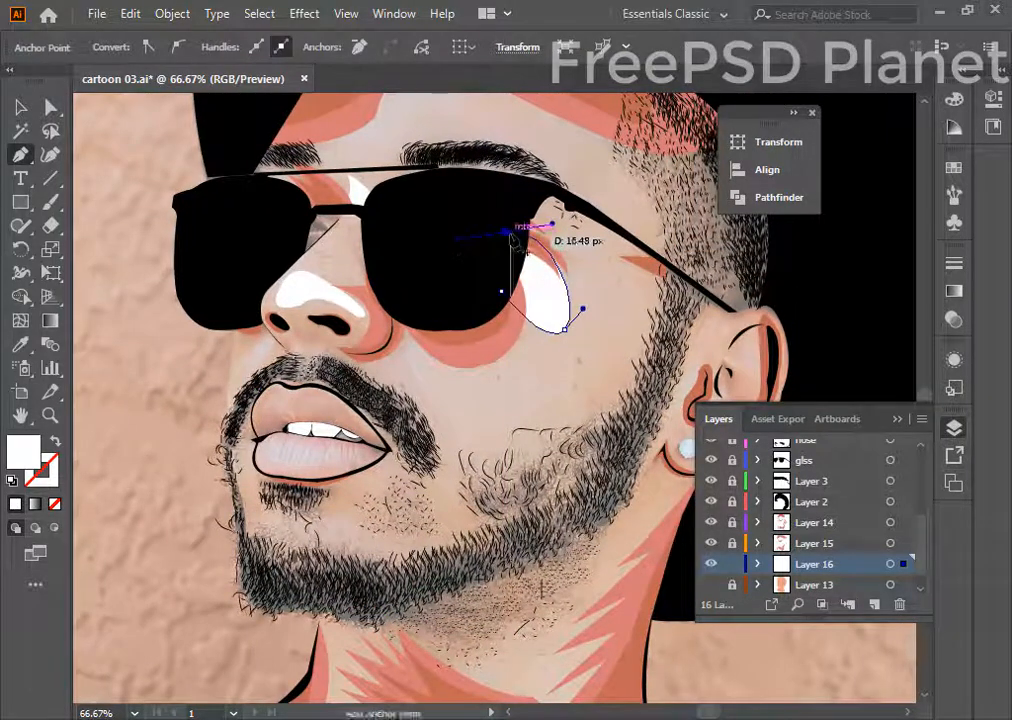
click(501, 291)
scroll(510, 458, down, 3)
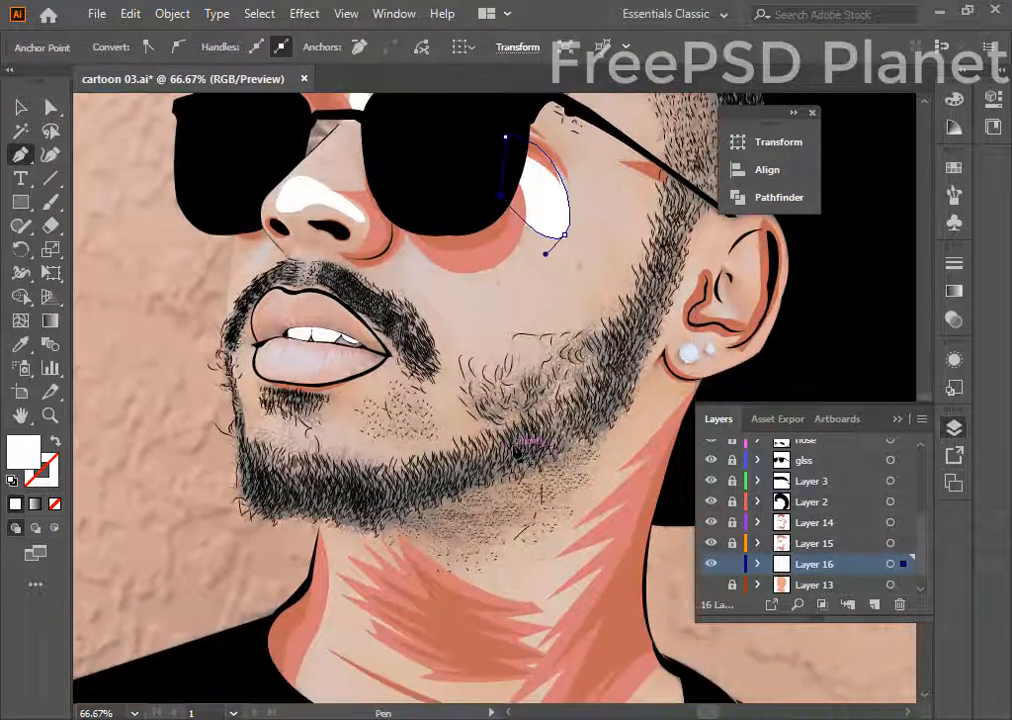
click(538, 310)
drag(415, 300, 363, 214)
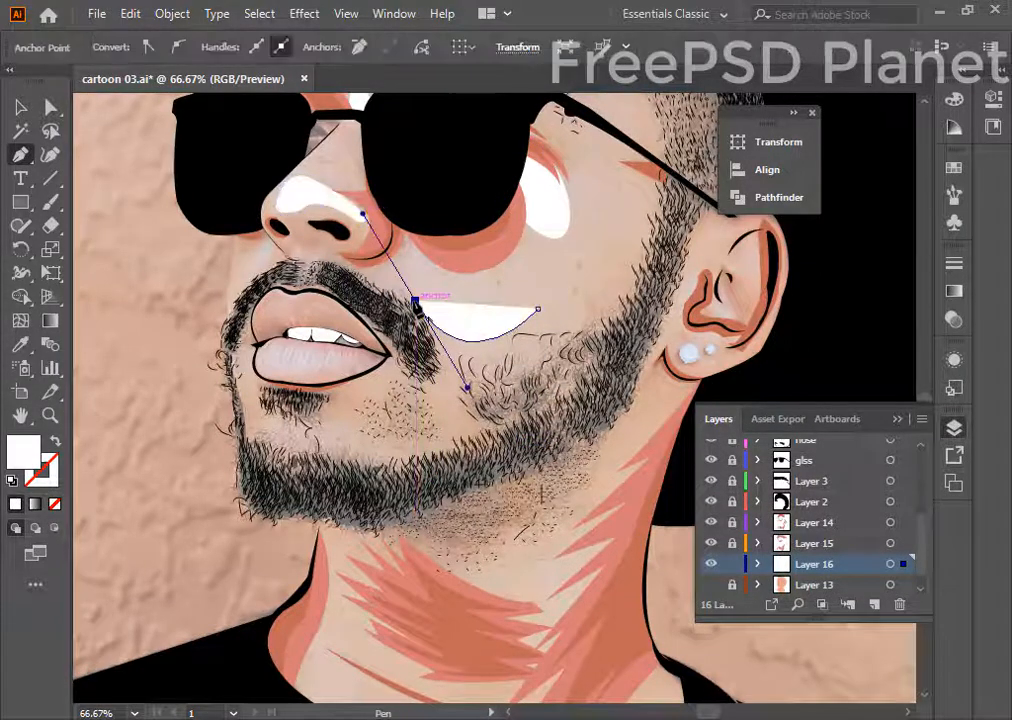
drag(515, 287, 514, 286)
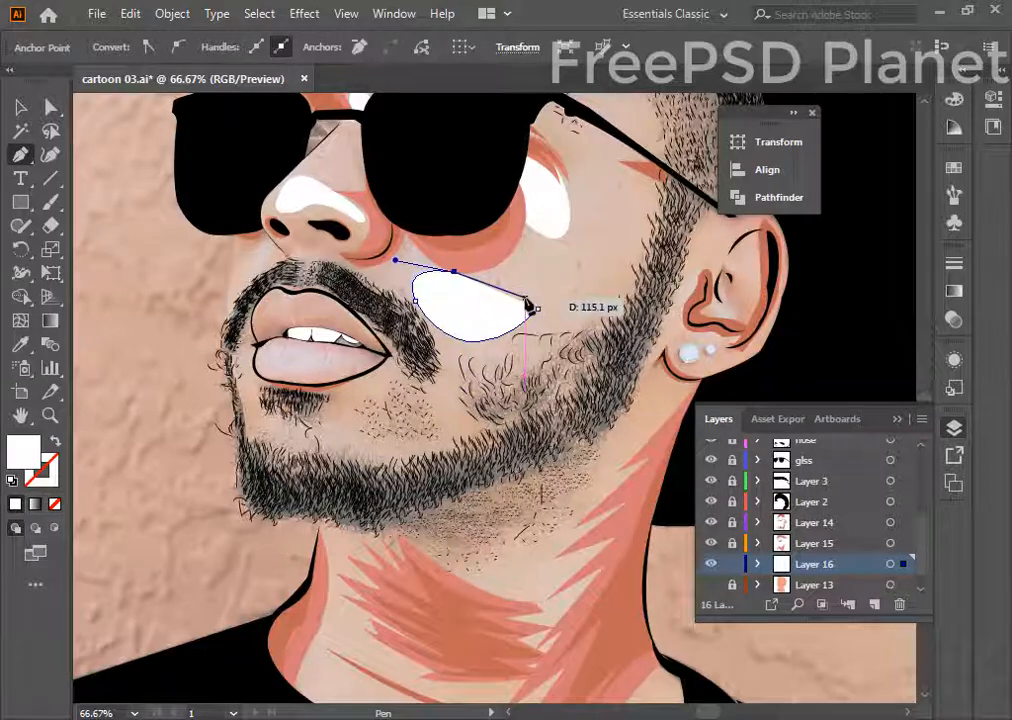
key(ctrl+z)
key(ctrl+z)
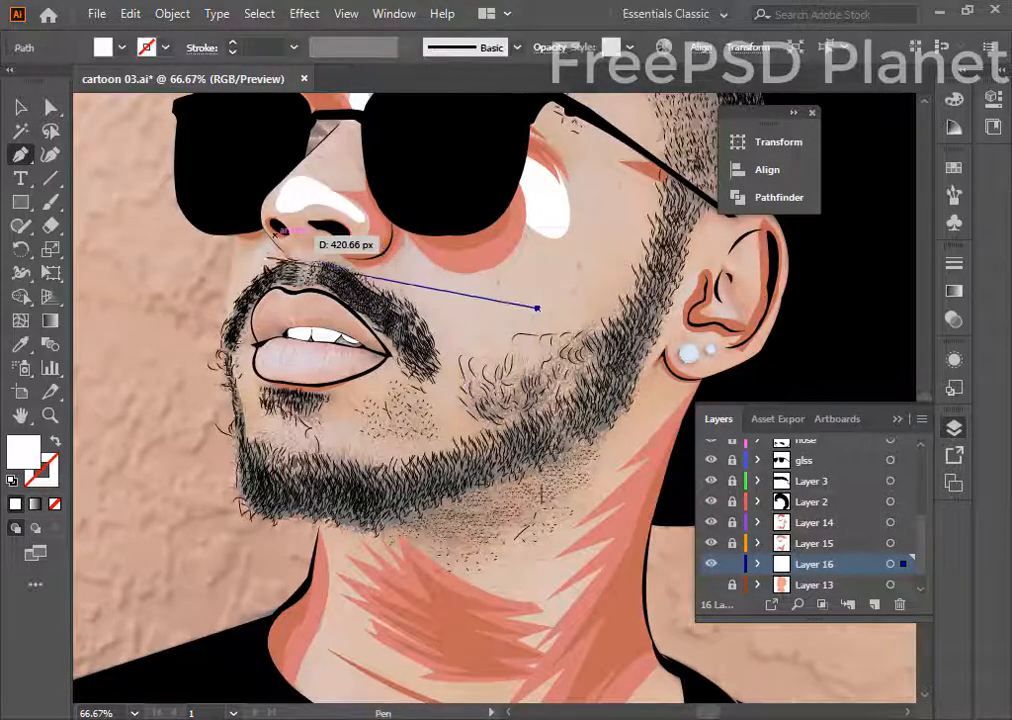
key(ctrl+z)
- Select the nose, bridge and cheek highlights together and lower their opacity to 26%
scroll(364, 395, down, 3)
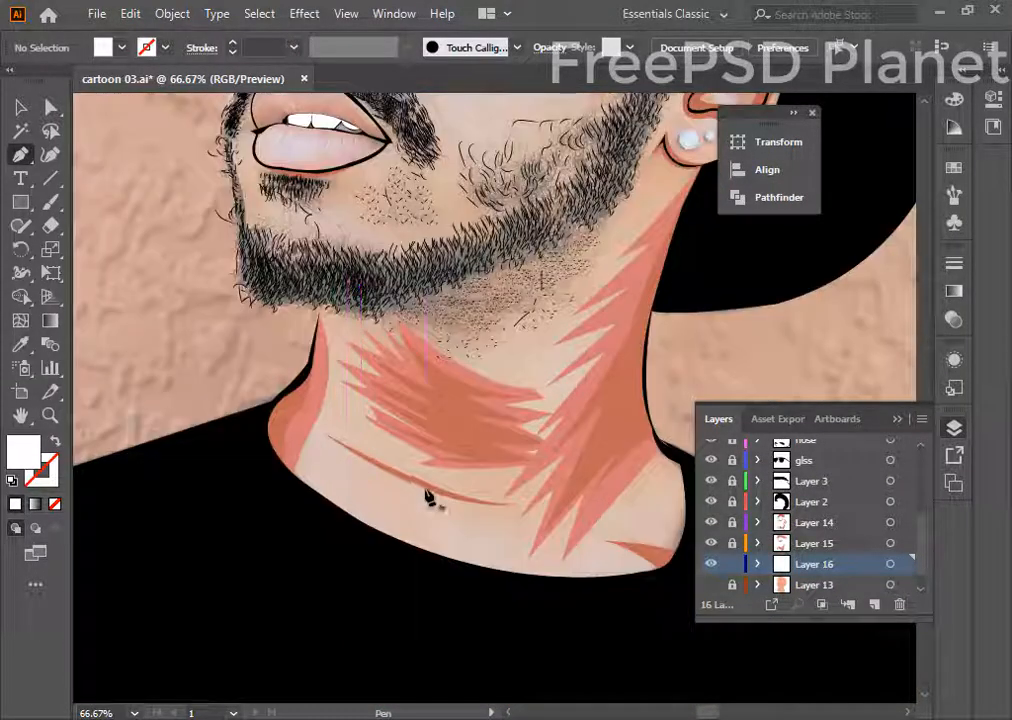
scroll(425, 499, up, 5)
key(v)
click(312, 330)
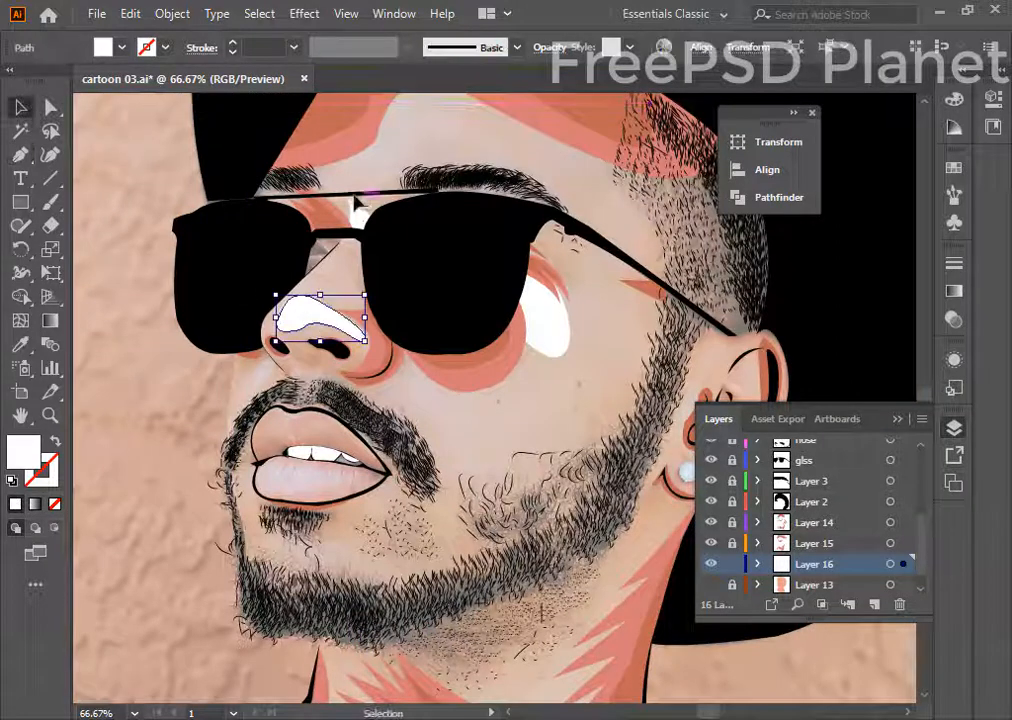
click(358, 213)
shift+click(545, 320)
shift+click(312, 322)
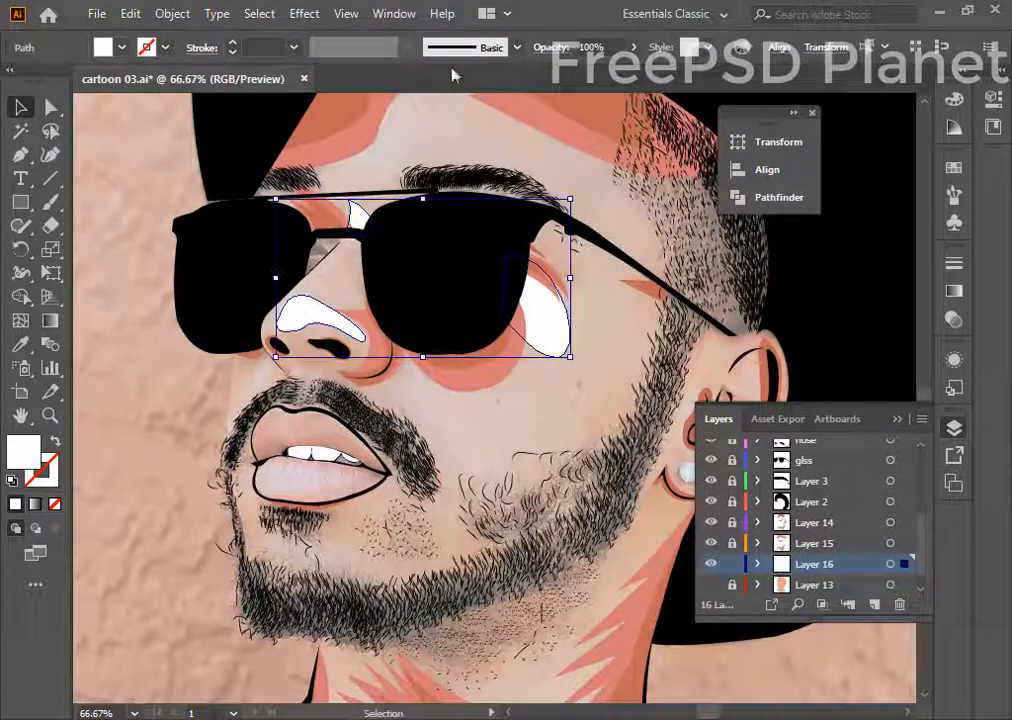
drag(627, 73, 577, 75)
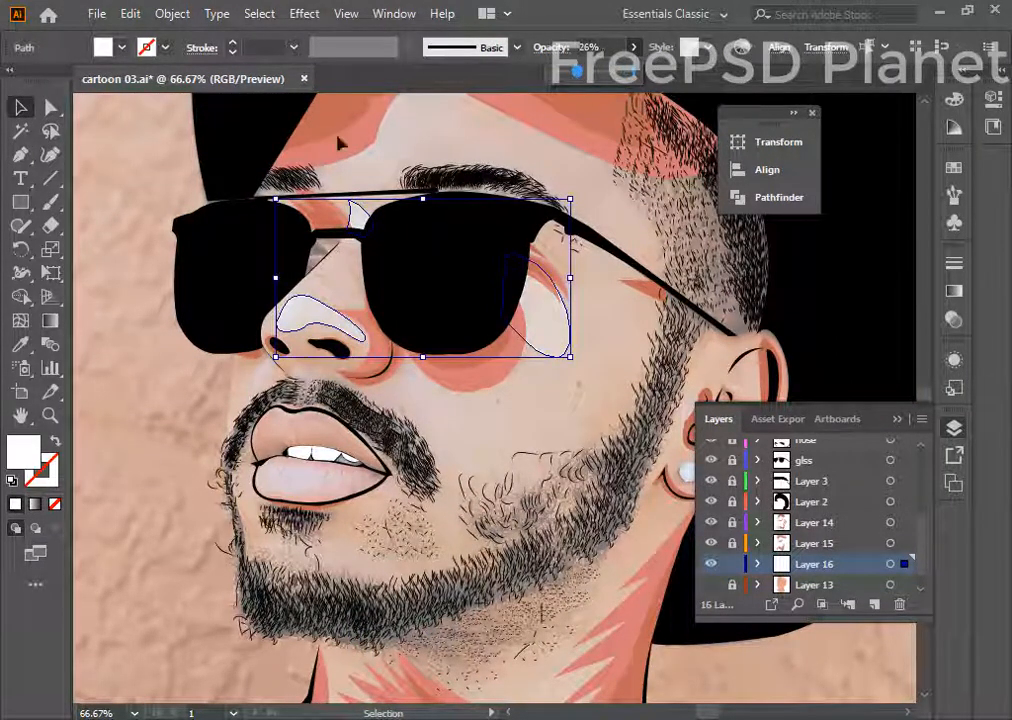
- Show the Layer 13 skin base, deselect the highlights and review the portrait's colouring
click(714, 586)
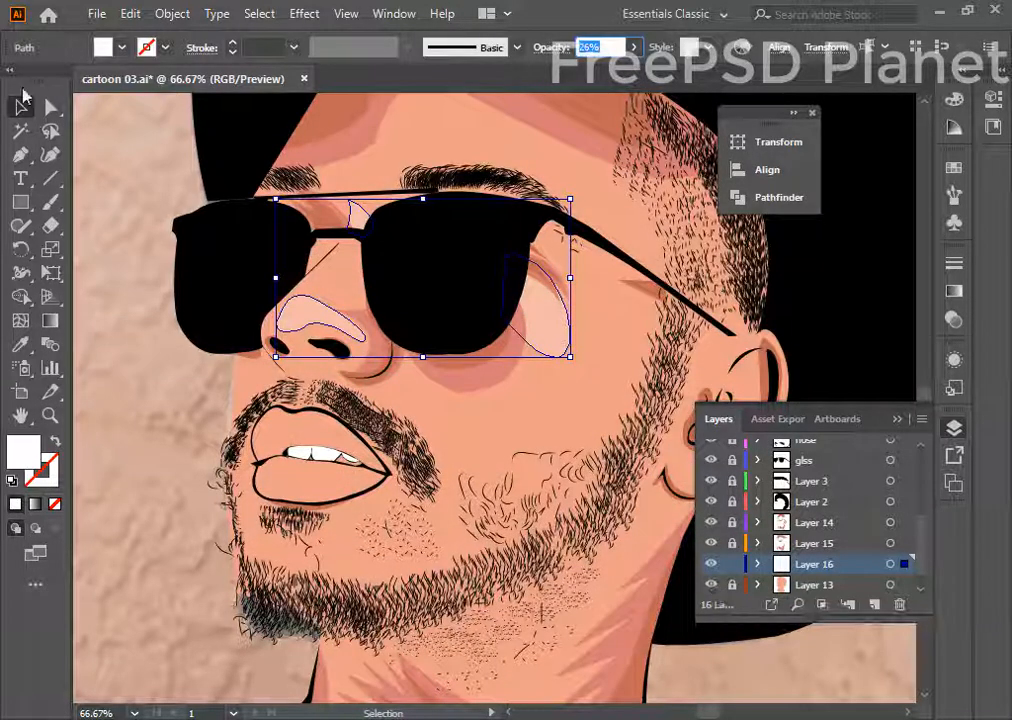
click(478, 445)
scroll(478, 445, down, 4)
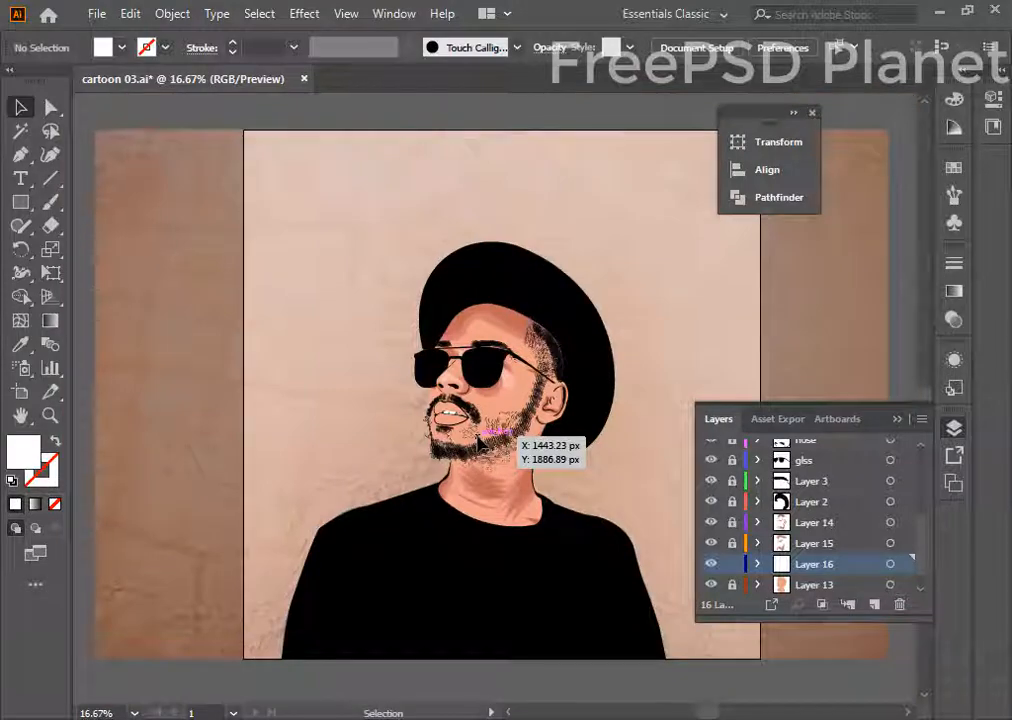
scroll(480, 445, up, 4)
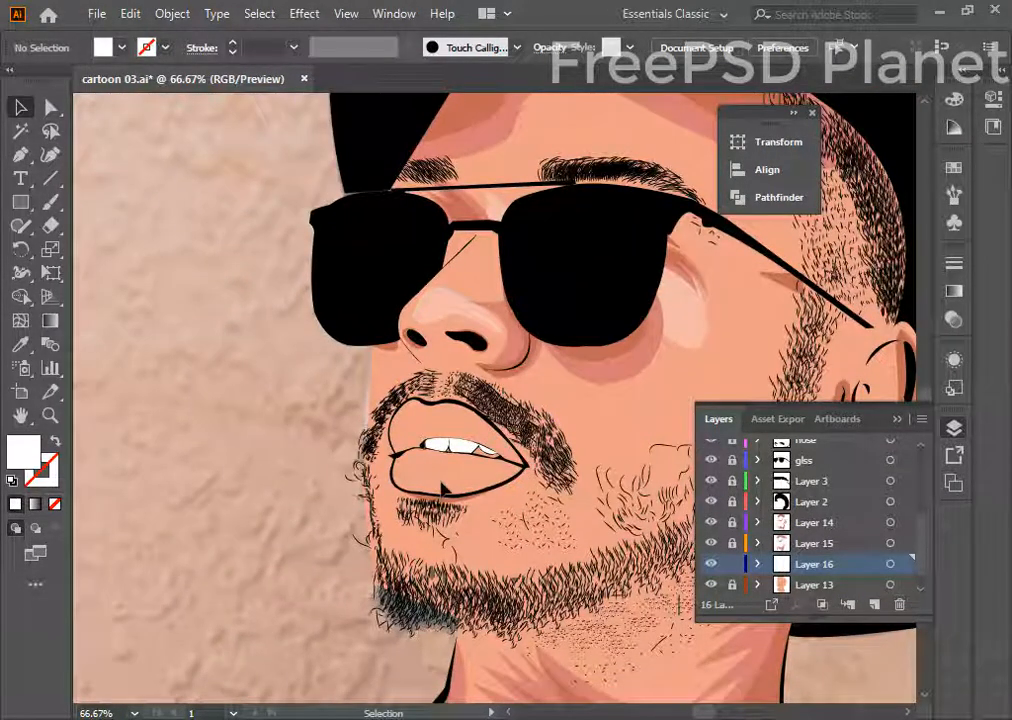
- Check which layer holds the lip outlines, unlock the mouth layer and make it the active layer
scroll(822, 566, down, 1)
scroll(766, 528, up, 4)
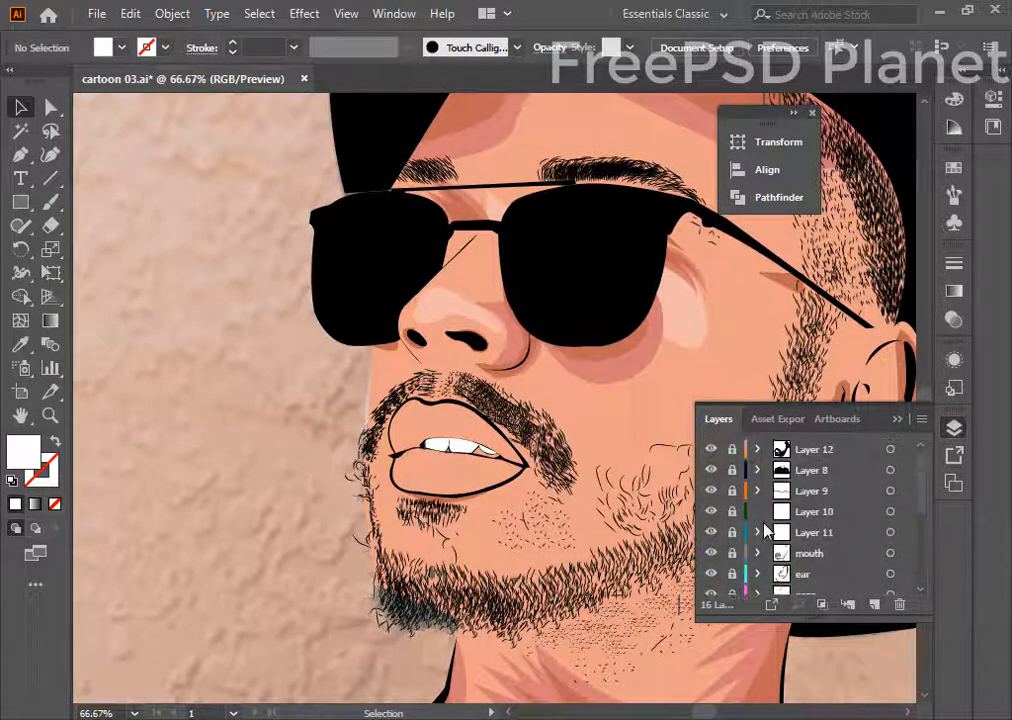
scroll(766, 528, down, 4)
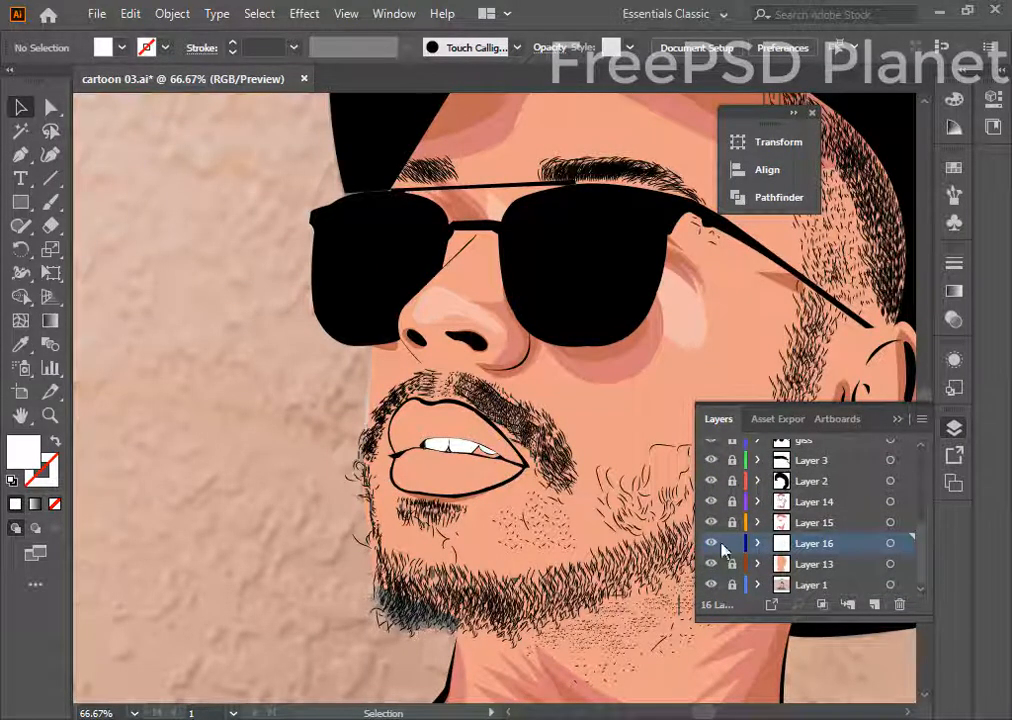
scroll(708, 532, up, 4)
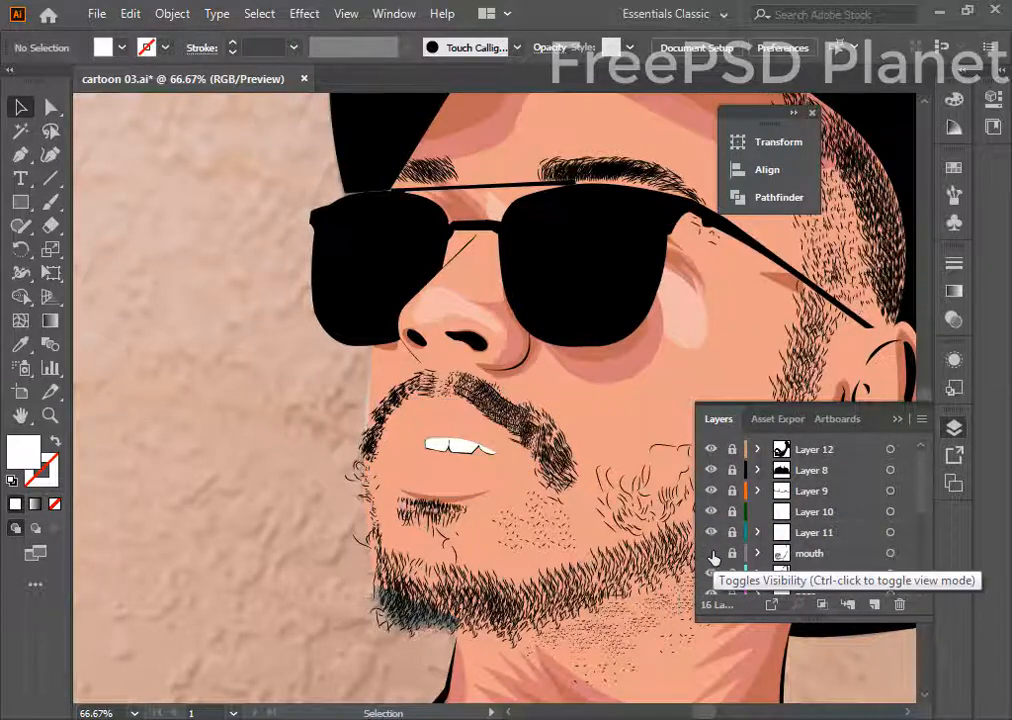
click(812, 554)
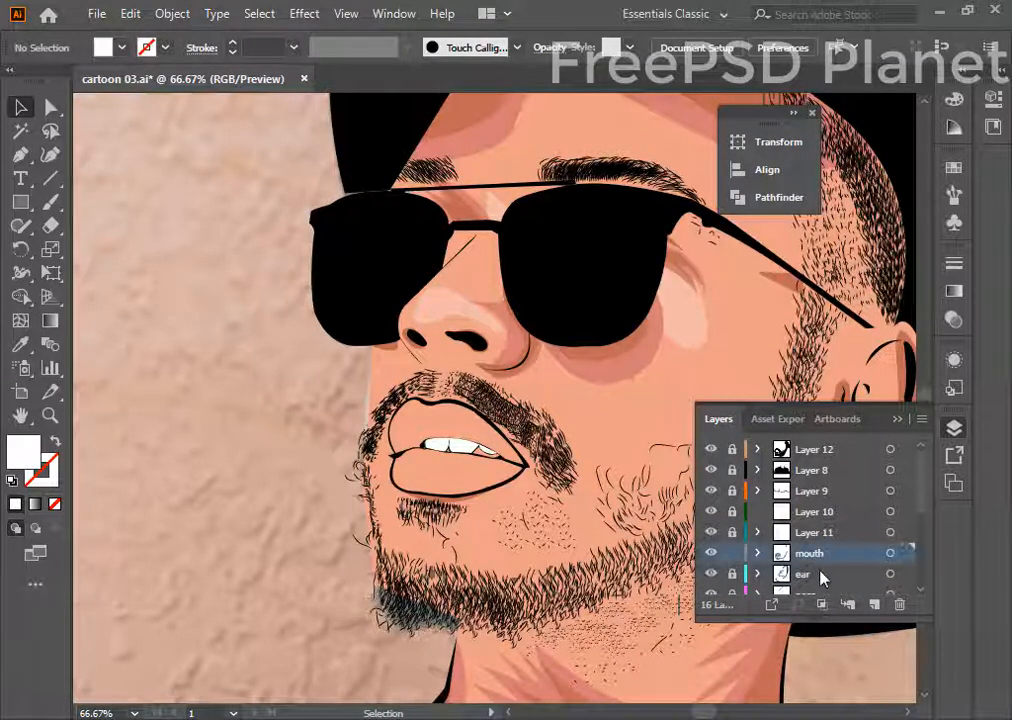
- Lock the mouth layer, add a new layer directly beneath it and hide the Layer 13 skin base
click(790, 574)
click(874, 604)
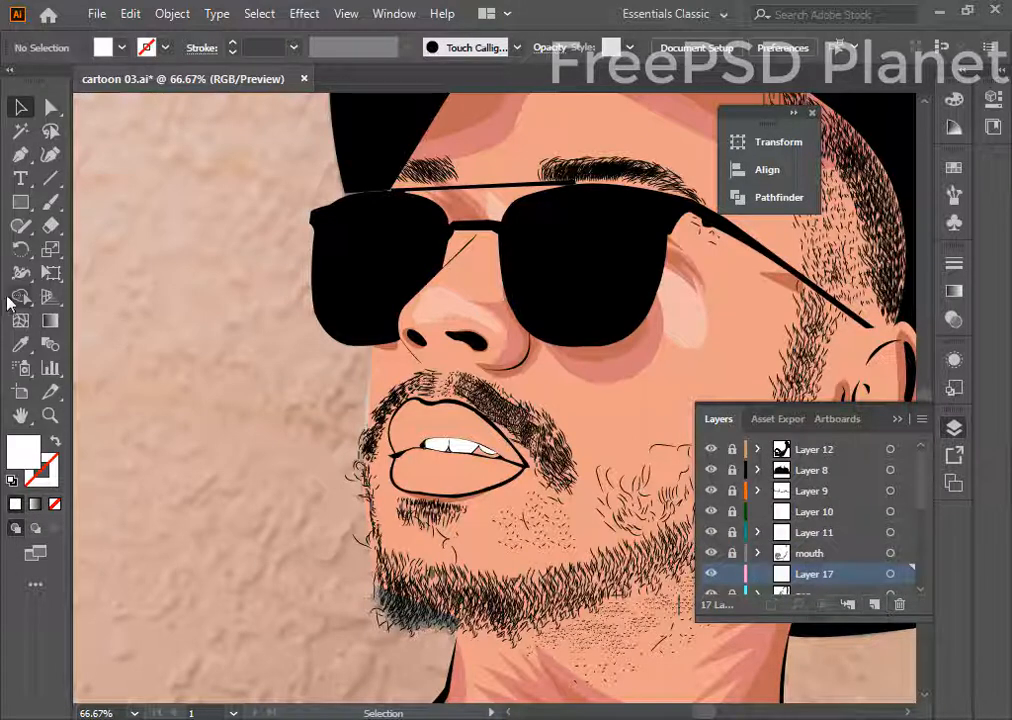
scroll(757, 577, down, 3)
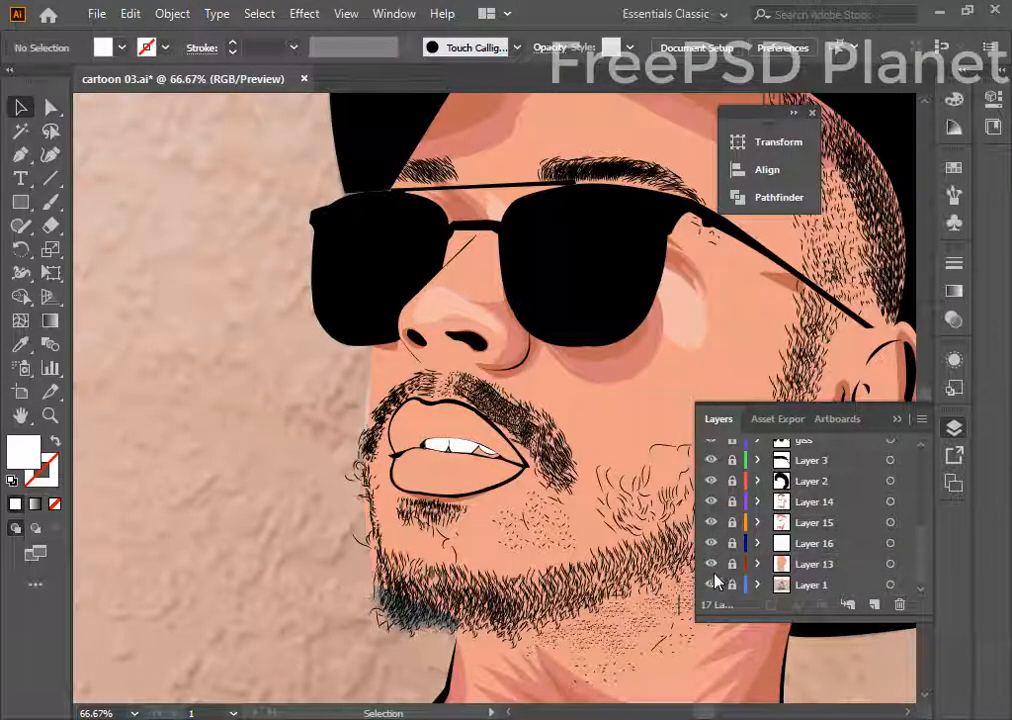
scroll(825, 488, up, 3)
scroll(824, 490, down, 2)
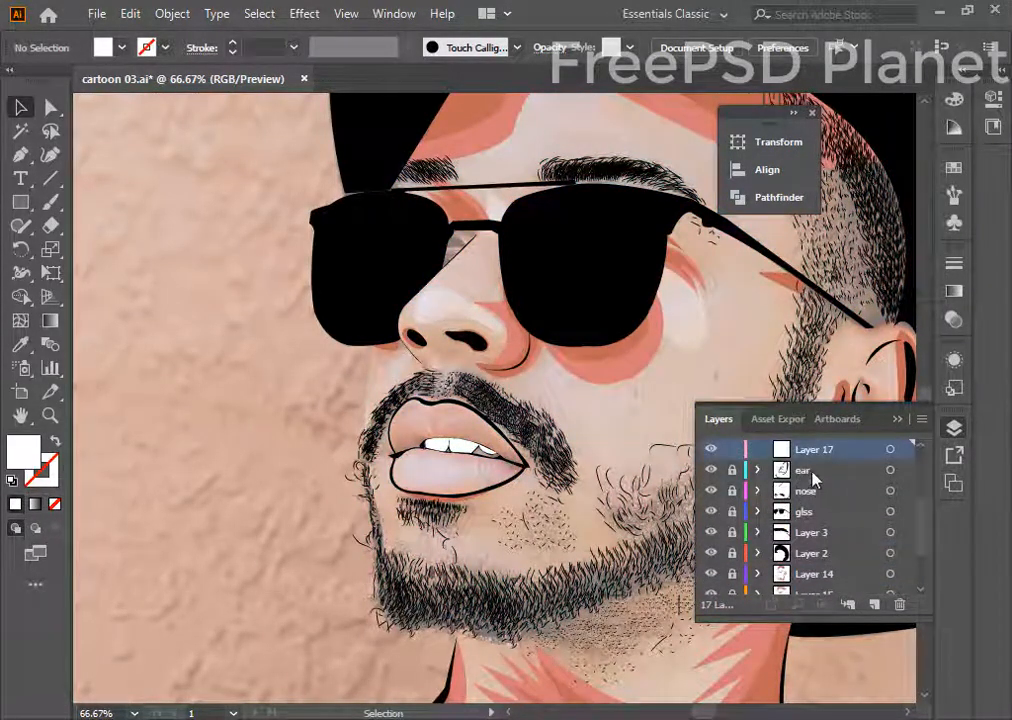
scroll(809, 482, up, 1)
- Sample a dusty pink fill with no stroke and start a Pen shape at the far mouth corner, following the upper lip's outer curve
click(20, 344)
click(122, 392)
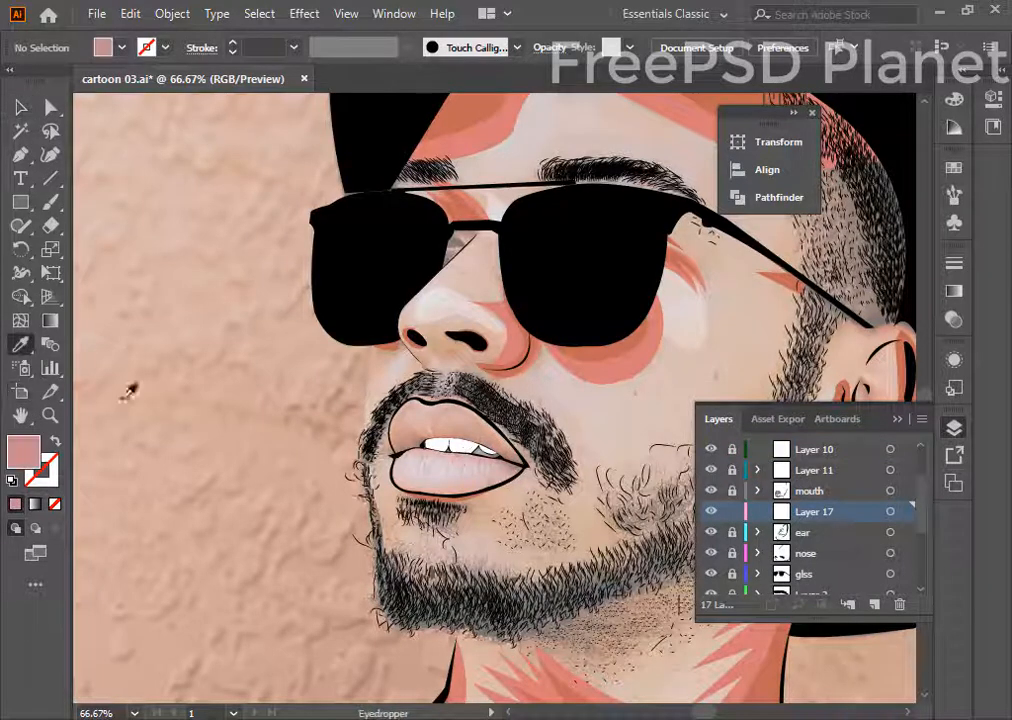
click(20, 154)
key(ctrl+plus)
key(ctrl+plus)
key(ctrl+plus)
key(ctrl+plus)
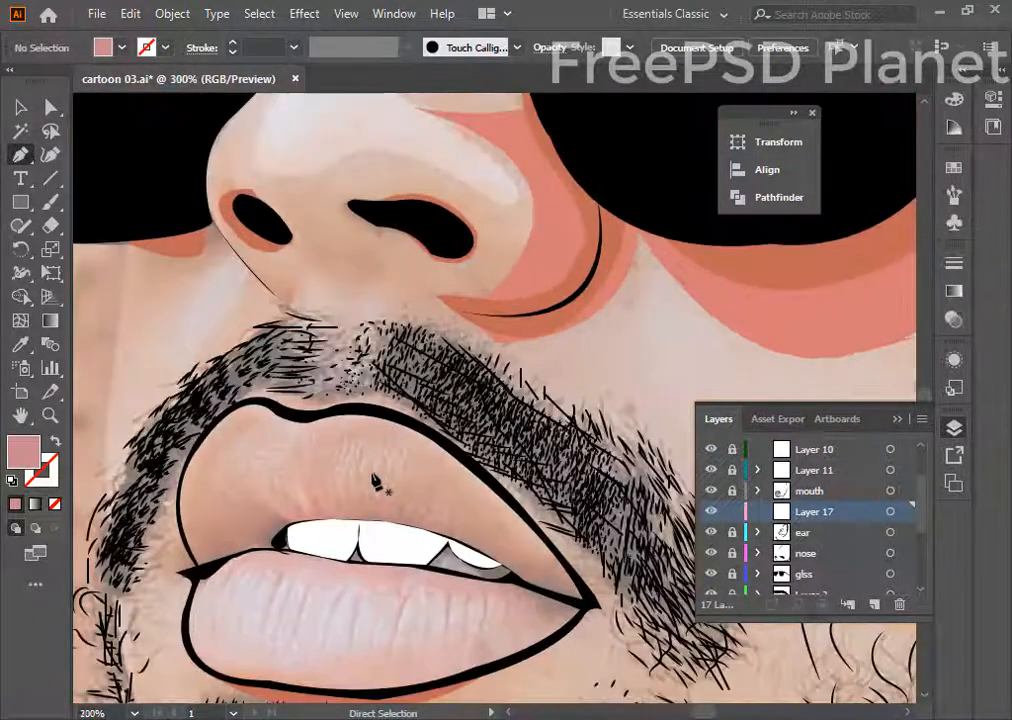
drag(215, 563, 529, 330)
click(363, 430)
mouse_move(344, 266)
mouse_down()
mouse_move(378, 262)
mouse_move(386, 248)
mouse_up()
key(ctrl+z)
- Continue the pink path over the upper lip's central dip and down its long top edge towards the near mouth corner
drag(389, 196, 587, 180)
click(477, 177)
click(516, 192)
click(578, 183)
drag(595, 227, 311, 185)
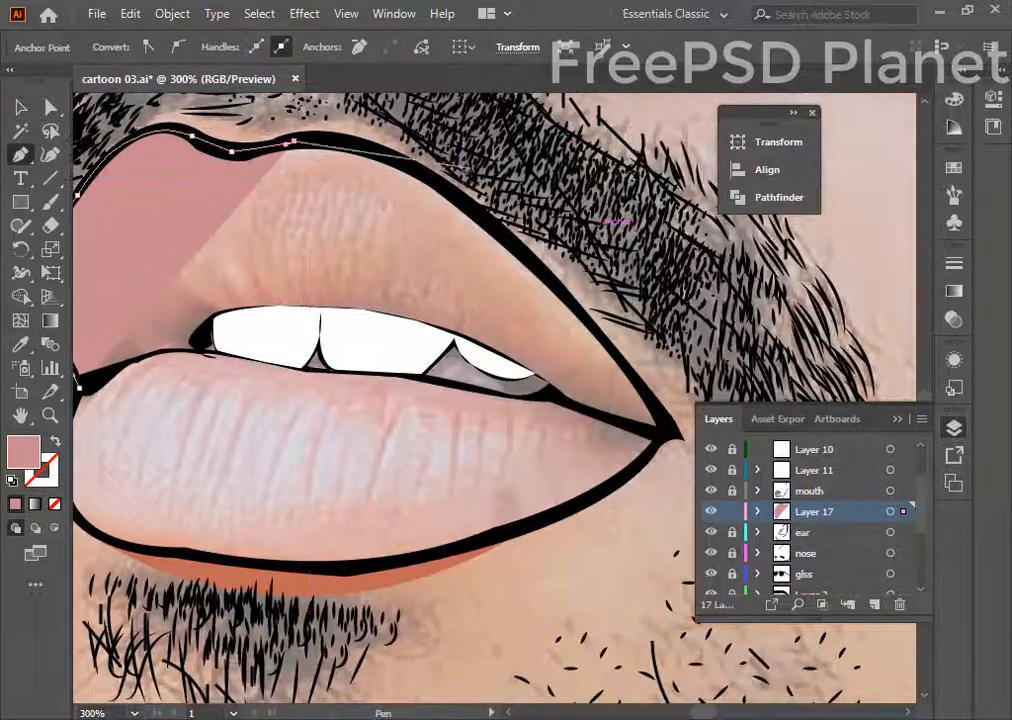
drag(460, 199, 620, 362)
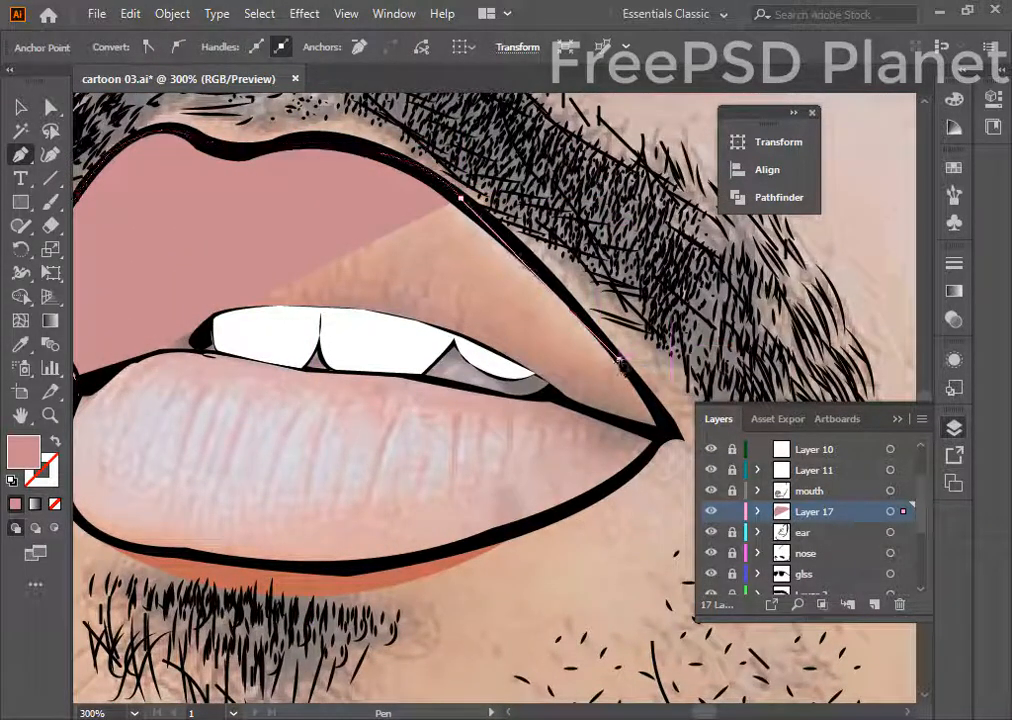
- Turn the upper lip path at the near mouth corner and bring it back along the lip line to the teeth
drag(670, 433, 540, 379)
key(ctrl+z)
click(547, 381)
drag(461, 331, 437, 320)
drag(379, 356, 545, 415)
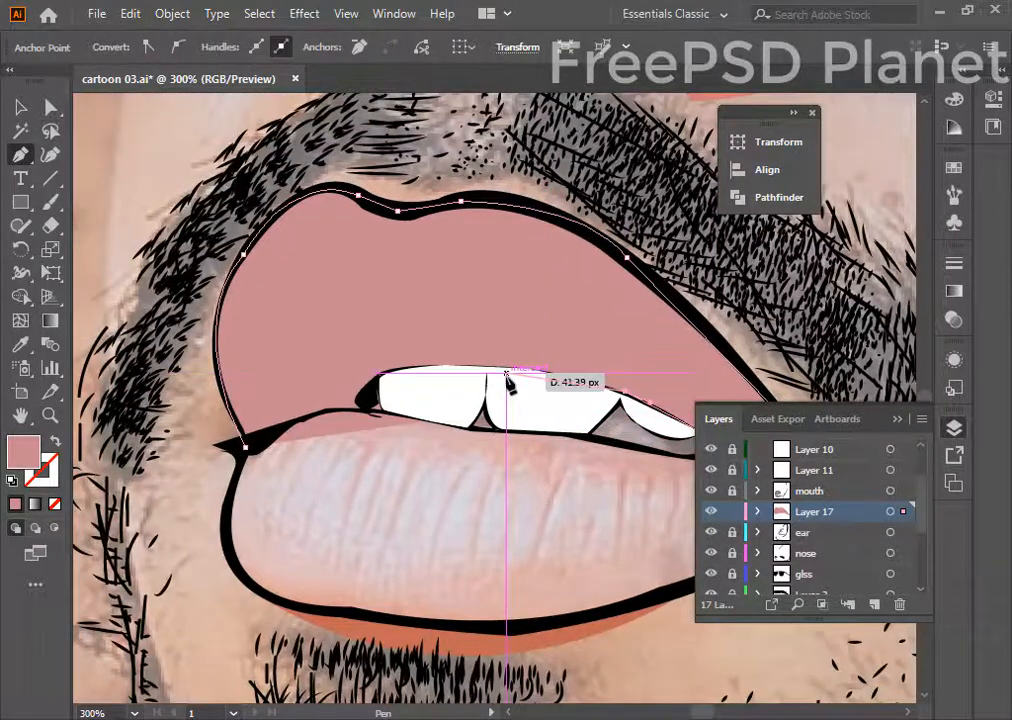
- Trace the upper lip path closely along the upper edge of the teeth, ending at the dark gap beside the last tooth
scroll(507, 380, up, 5)
drag(341, 461, 599, 332)
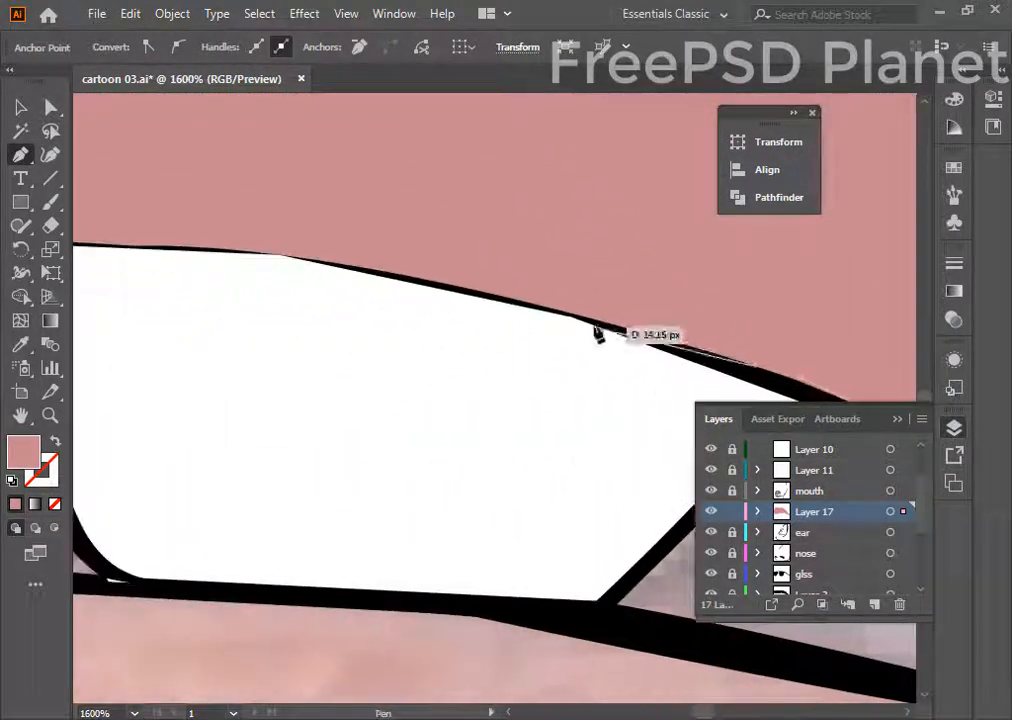
click(471, 291)
click(279, 255)
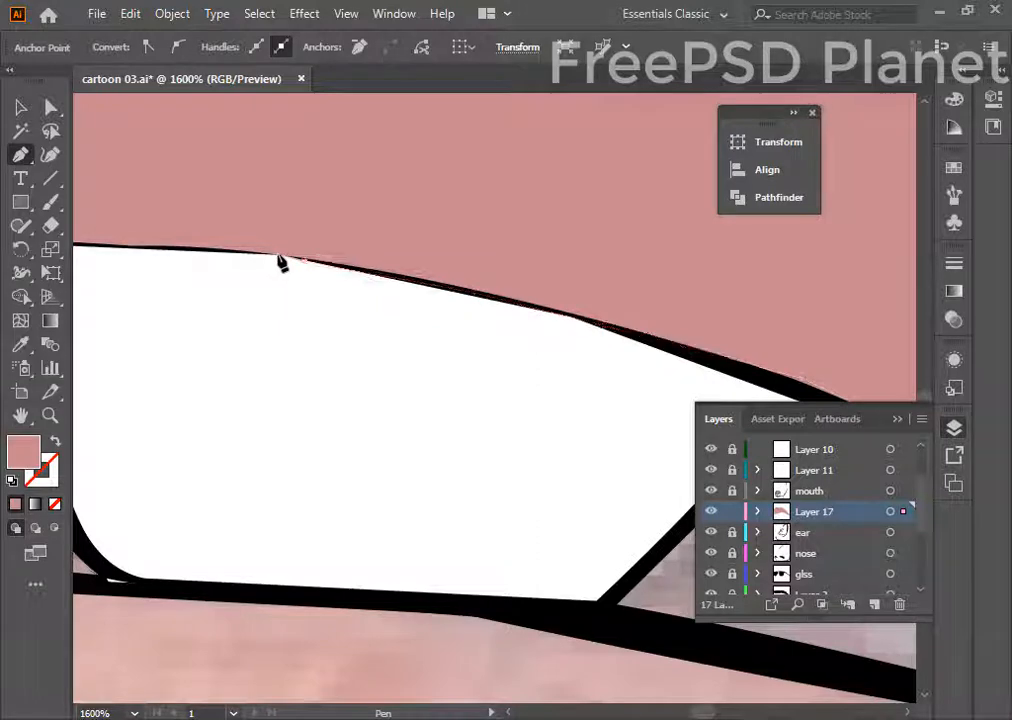
drag(281, 262, 581, 463)
drag(329, 425, 615, 529)
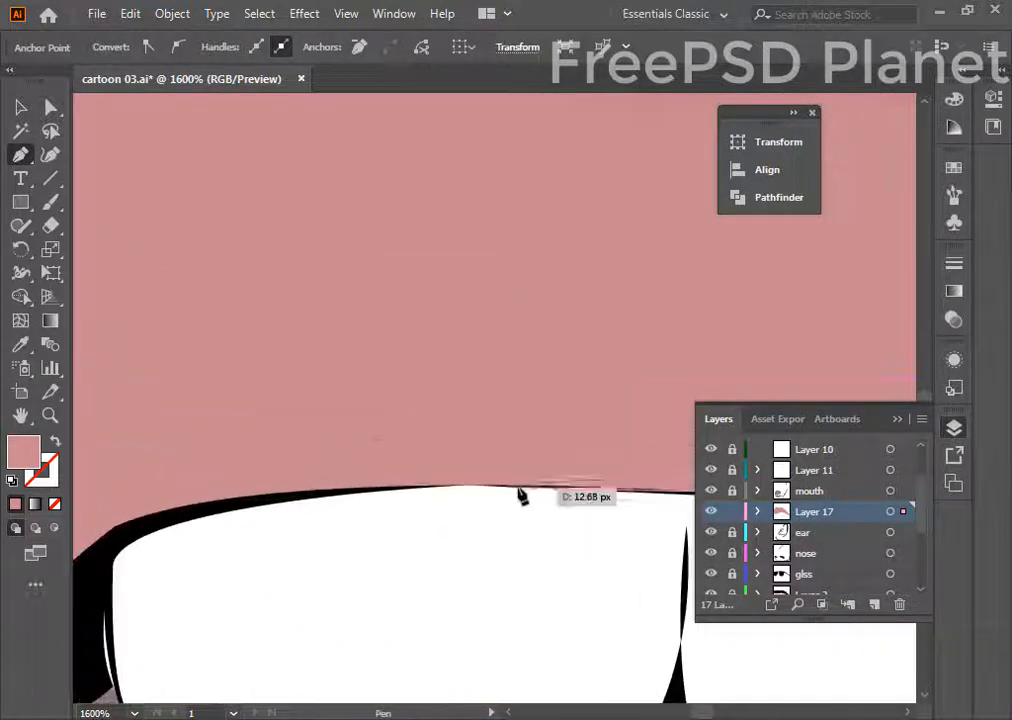
click(517, 487)
click(428, 487)
drag(254, 535, 584, 494)
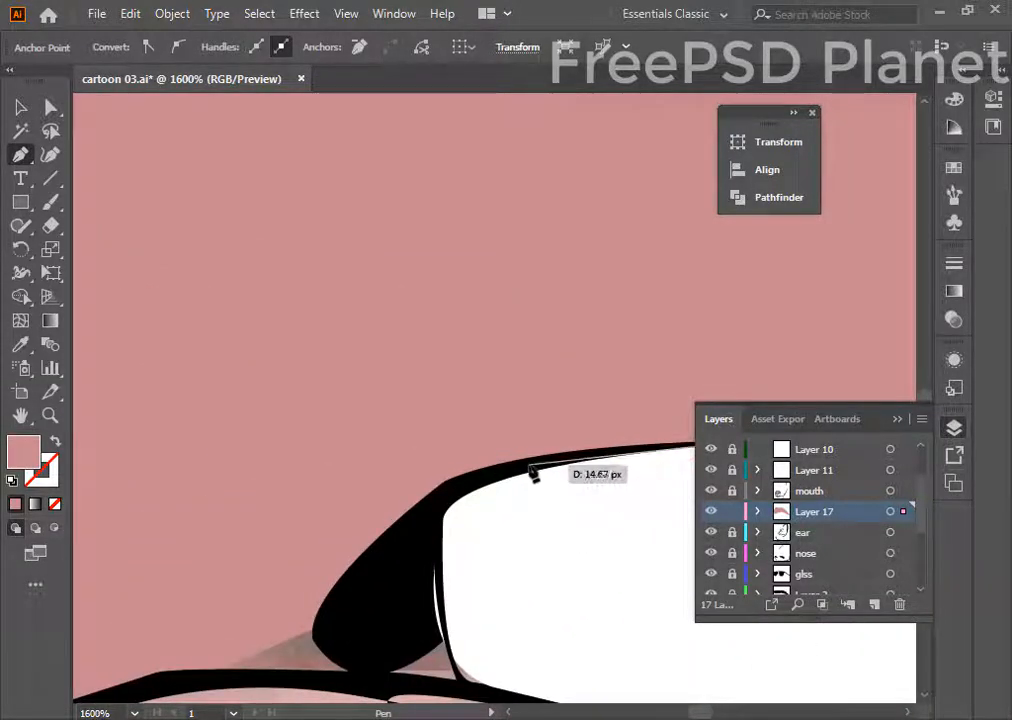
drag(530, 461, 517, 467)
drag(420, 545, 487, 438)
- Follow the lip line from the dark gap to the far mouth corner and close the pink upper lip shape
key(ctrl+minus)
click(538, 352)
click(368, 351)
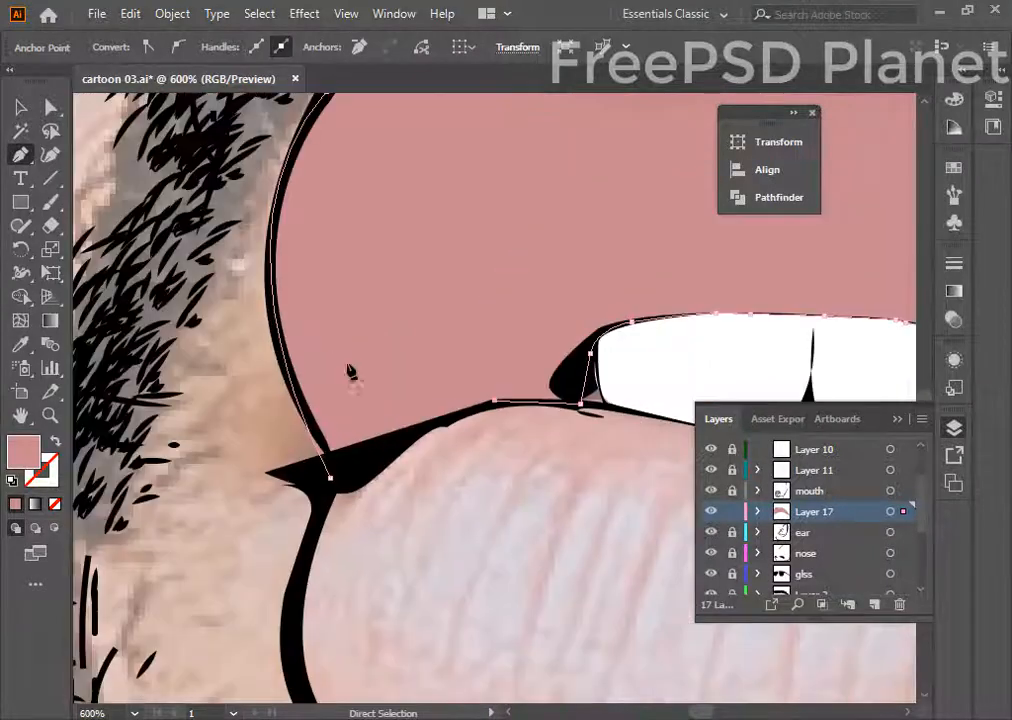
key(ctrl+minus)
click(421, 429)
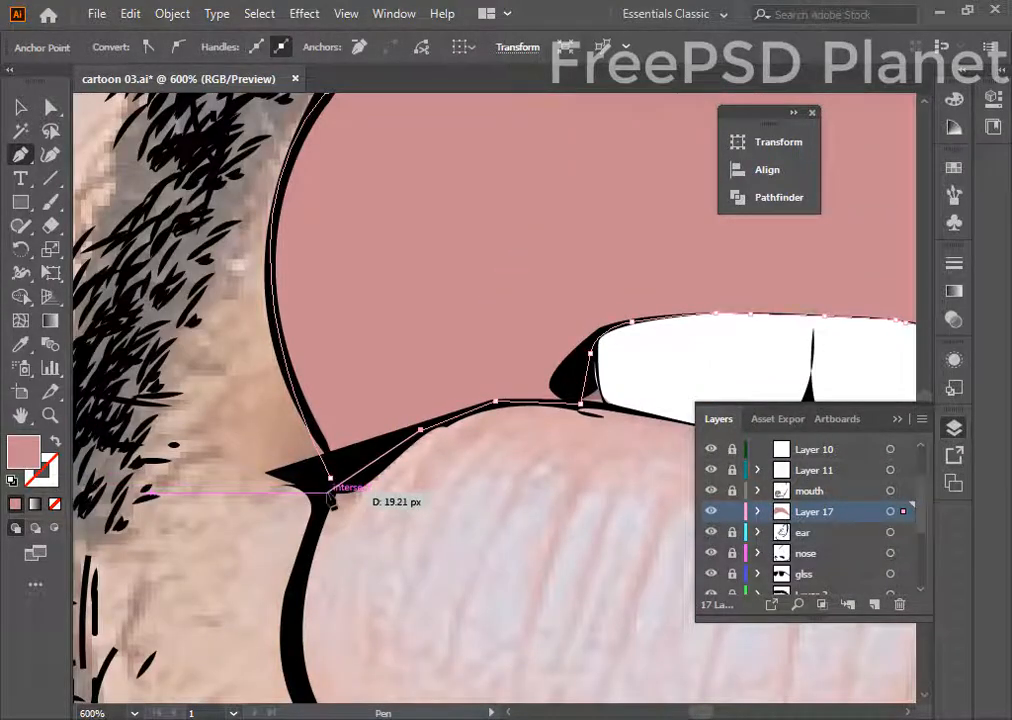
click(330, 479)
- Start a second pink Pen shape at the far mouth corner and trace the lower lip's outline down and along its underside
click(322, 494)
click(289, 590)
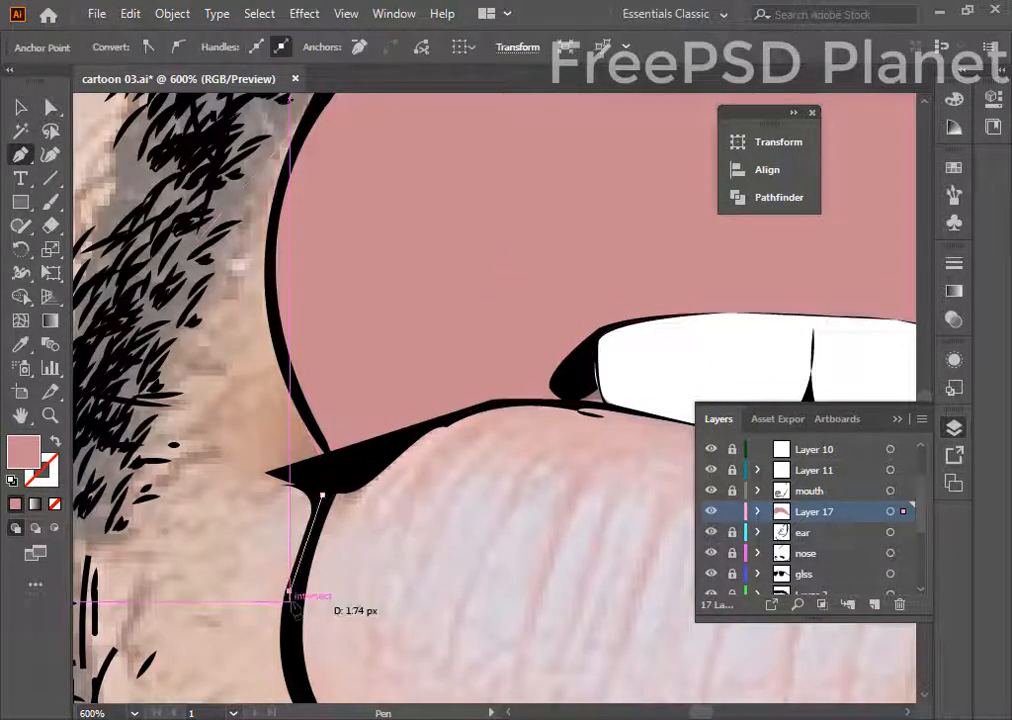
scroll(292, 590, down, 3)
click(315, 551)
click(385, 611)
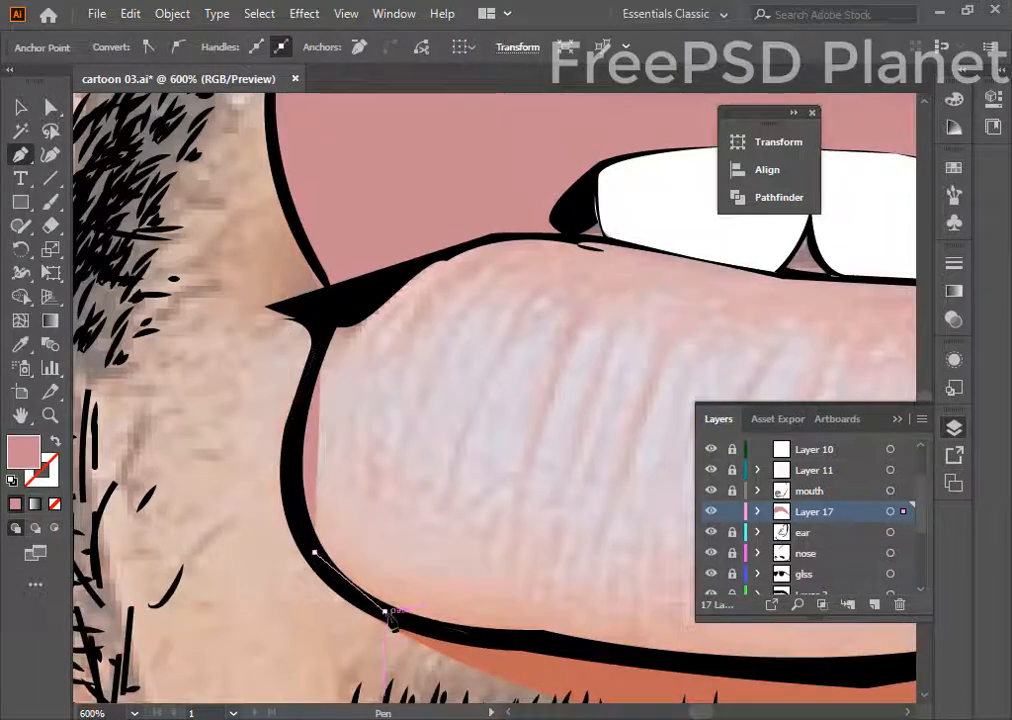
click(489, 637)
drag(543, 646, 183, 526)
click(228, 538)
click(456, 544)
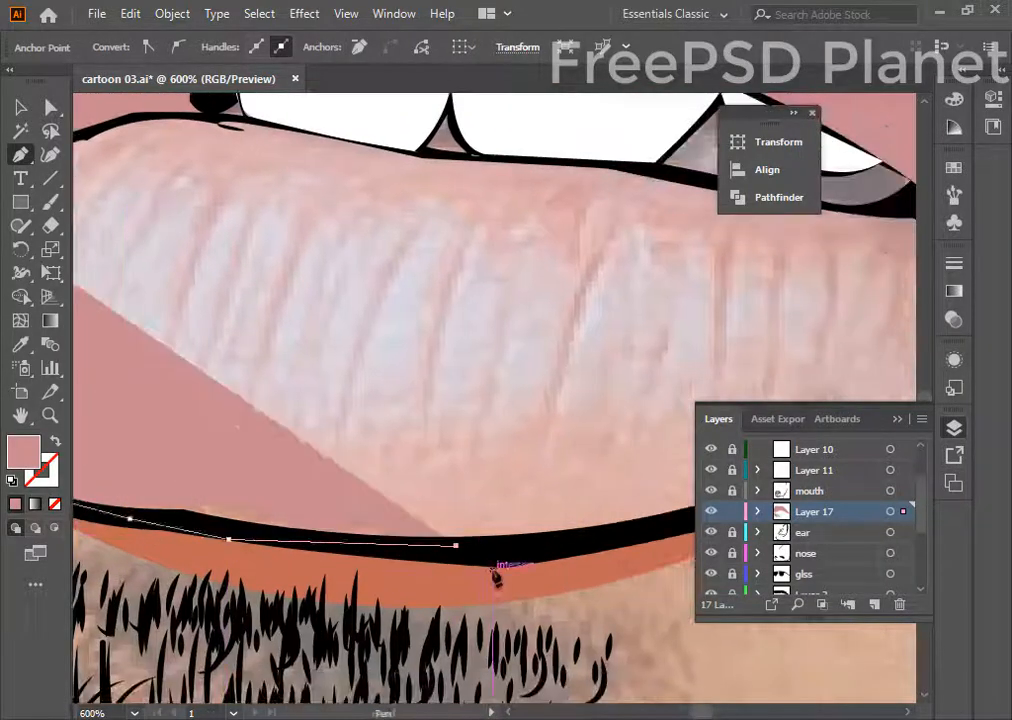
- Continue the lower lip path along the rest of the bottom outline up to the near mouth corner
drag(550, 556, 165, 520)
click(206, 510)
click(404, 456)
click(601, 365)
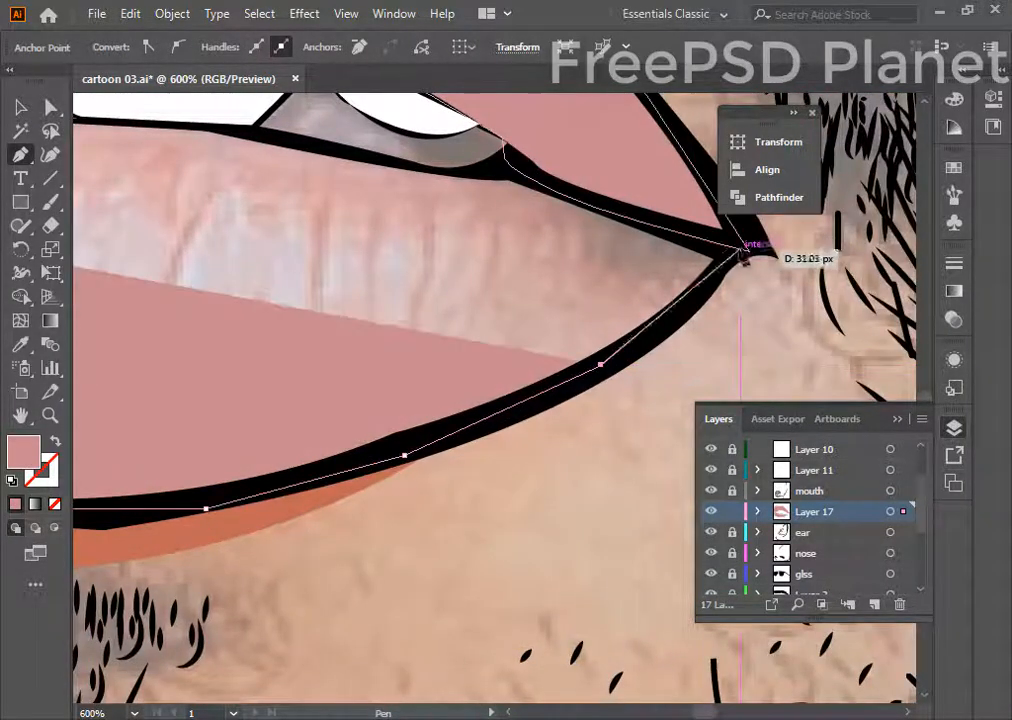
click(740, 249)
- Trace the lower lip path back from the near mouth corner along the lower edge of the teeth
click(495, 167)
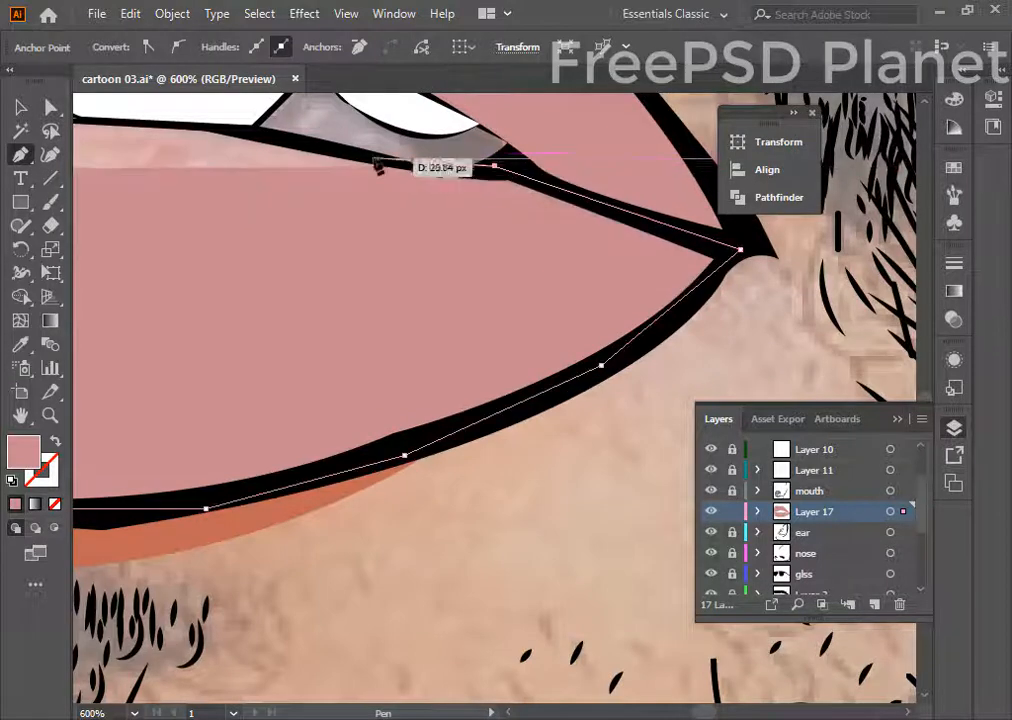
drag(373, 156, 287, 131)
scroll(372, 160, up, 5)
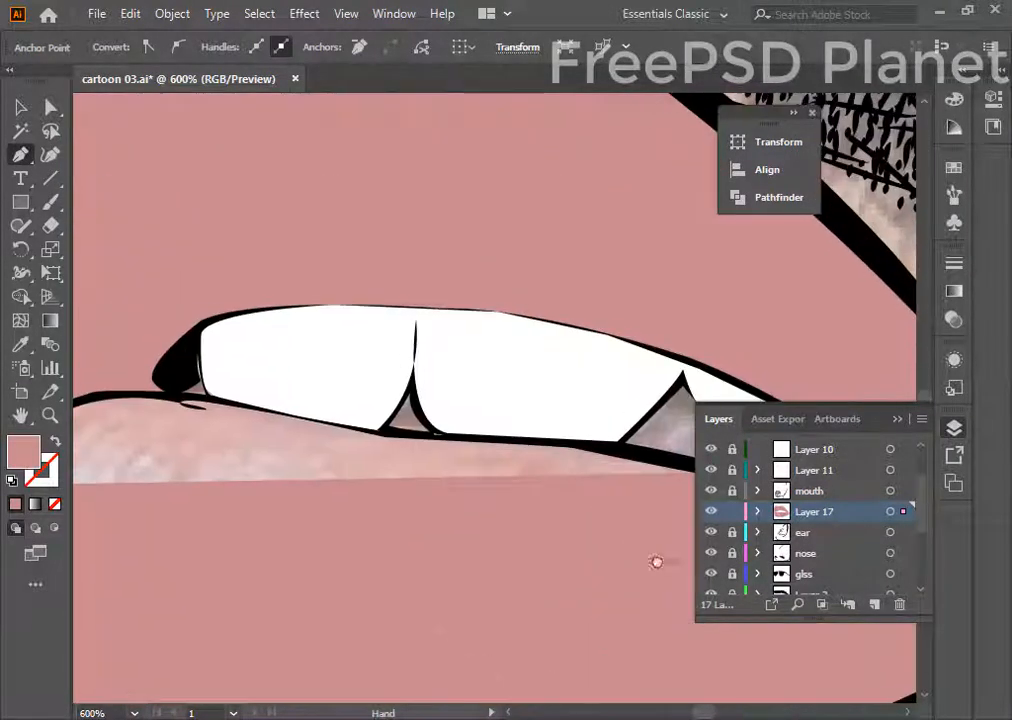
click(608, 450)
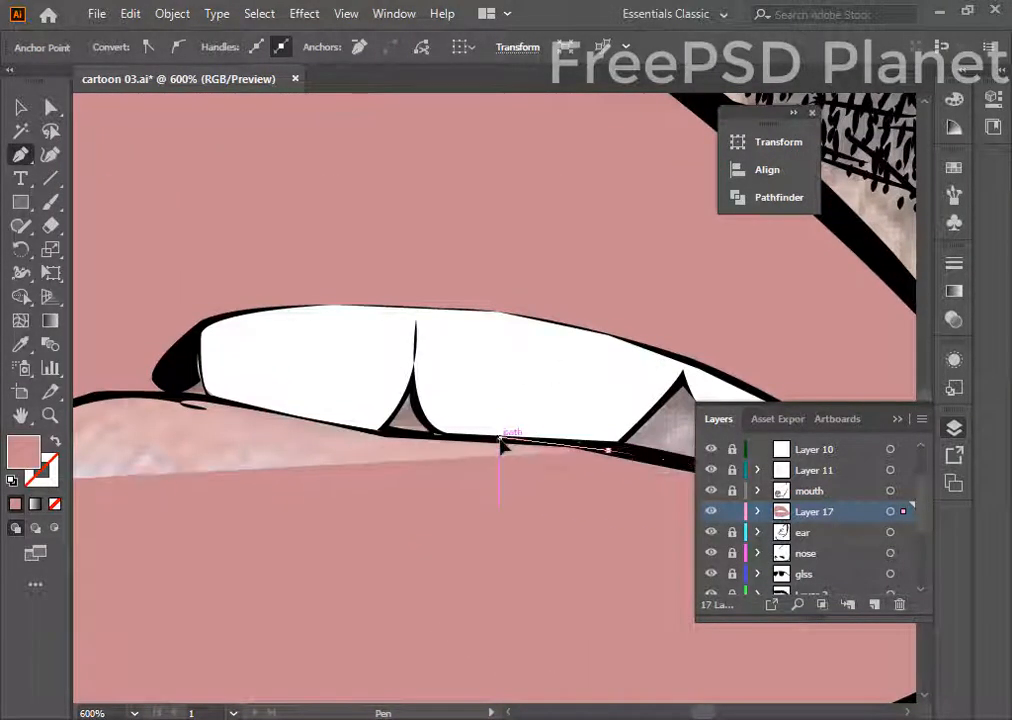
click(500, 437)
click(395, 437)
click(345, 426)
click(204, 398)
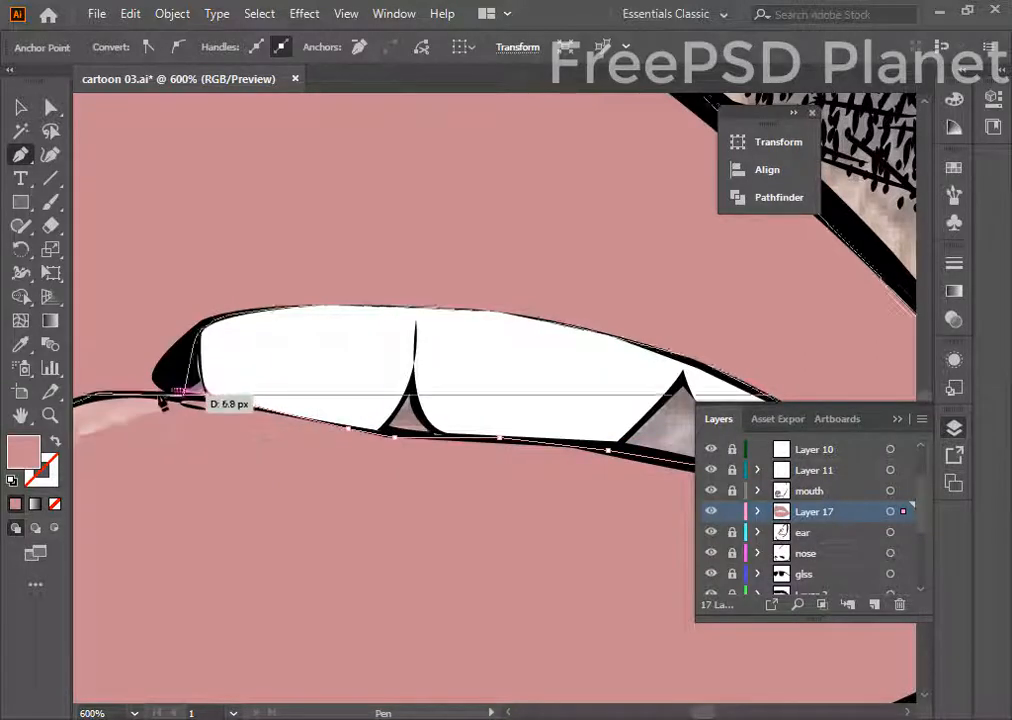
click(157, 392)
- Curve the path down the lip line to the far mouth corner, close the pink lower lip shape and deselect it
drag(235, 445, 644, 462)
drag(404, 456, 360, 499)
key(ctrl+z)
click(391, 461)
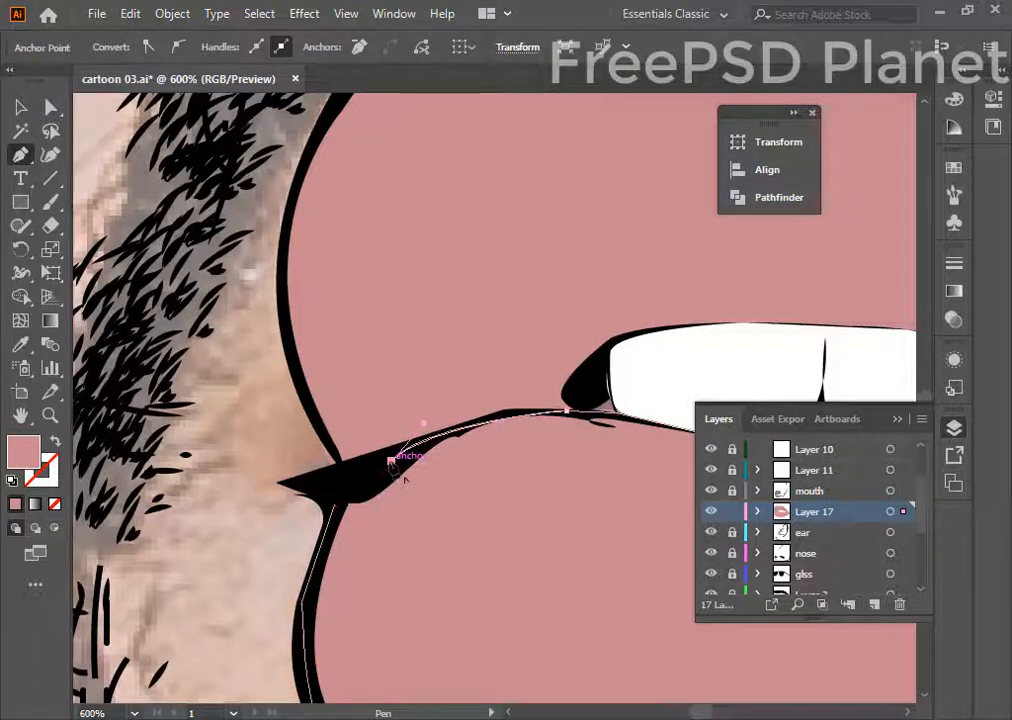
click(335, 505)
key(ctrl+minus)
key(ctrl+minus)
key(ctrl+minus)
key(ctrl+minus)
key(ctrl+minus)
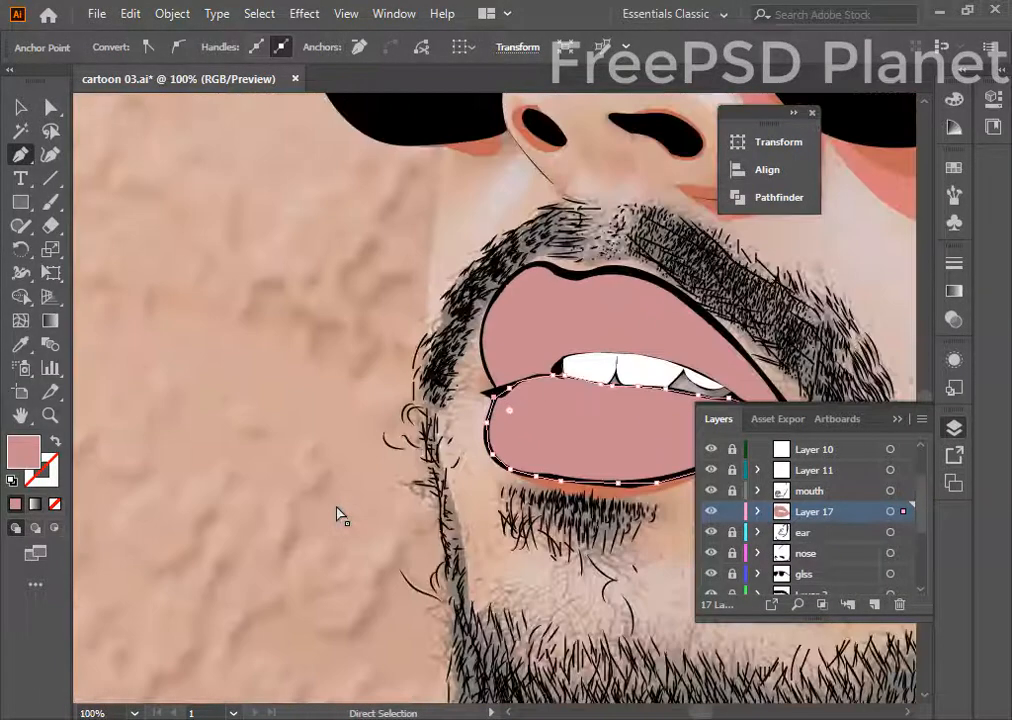
click(20, 110)
click(320, 468)
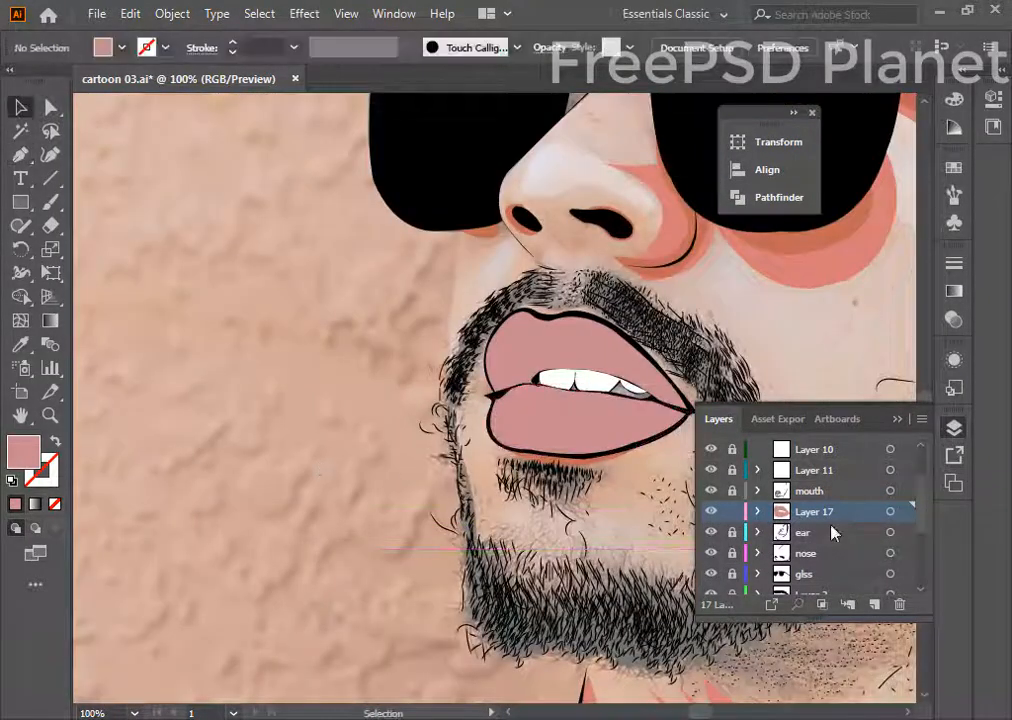
- Toggle Layer 17 to compare the pink lips with the photo, leaving the layer locked and hidden
click(709, 512)
click(709, 512)
click(709, 512)
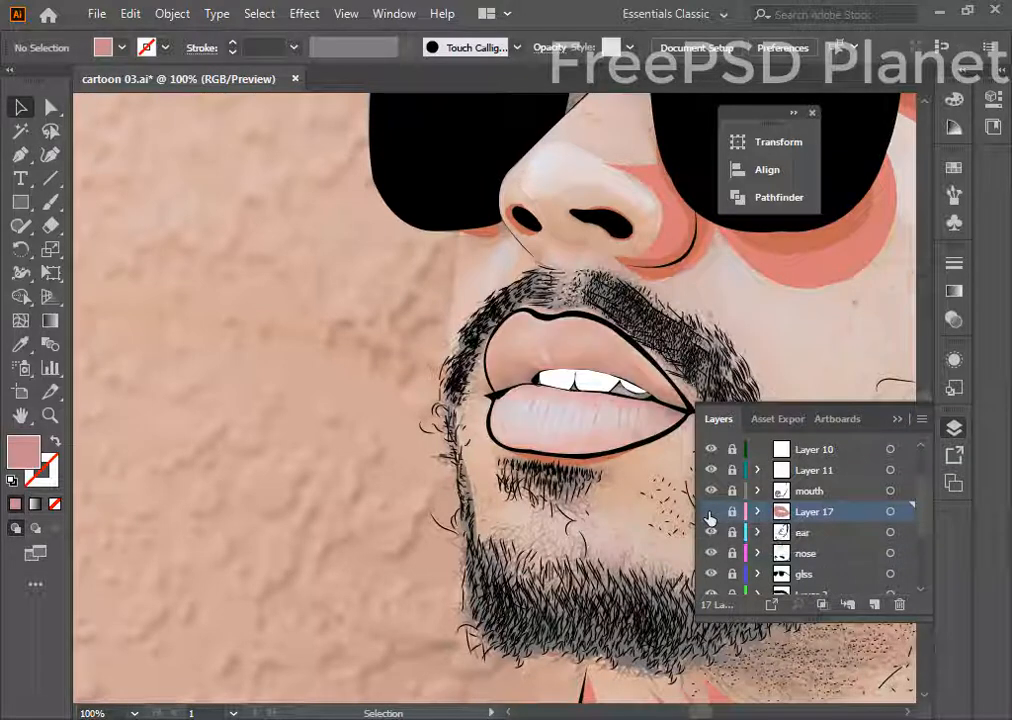
click(709, 512)
click(709, 512)
click(709, 512)
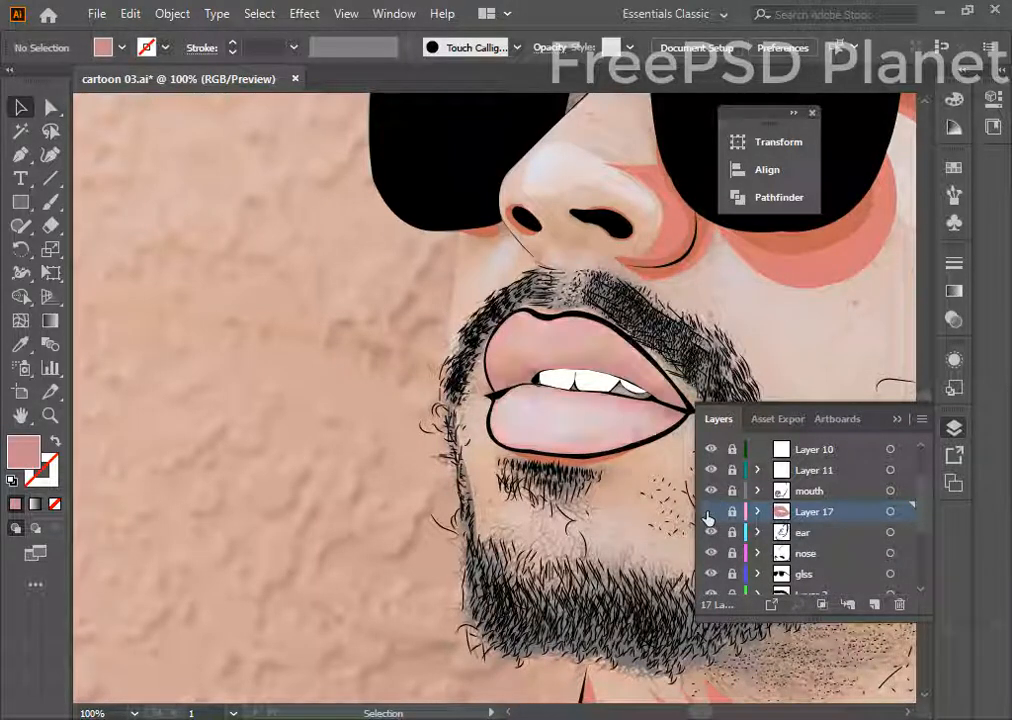
- Add a new layer above Layer 17 and set the fill to dark red 6D2631
click(874, 603)
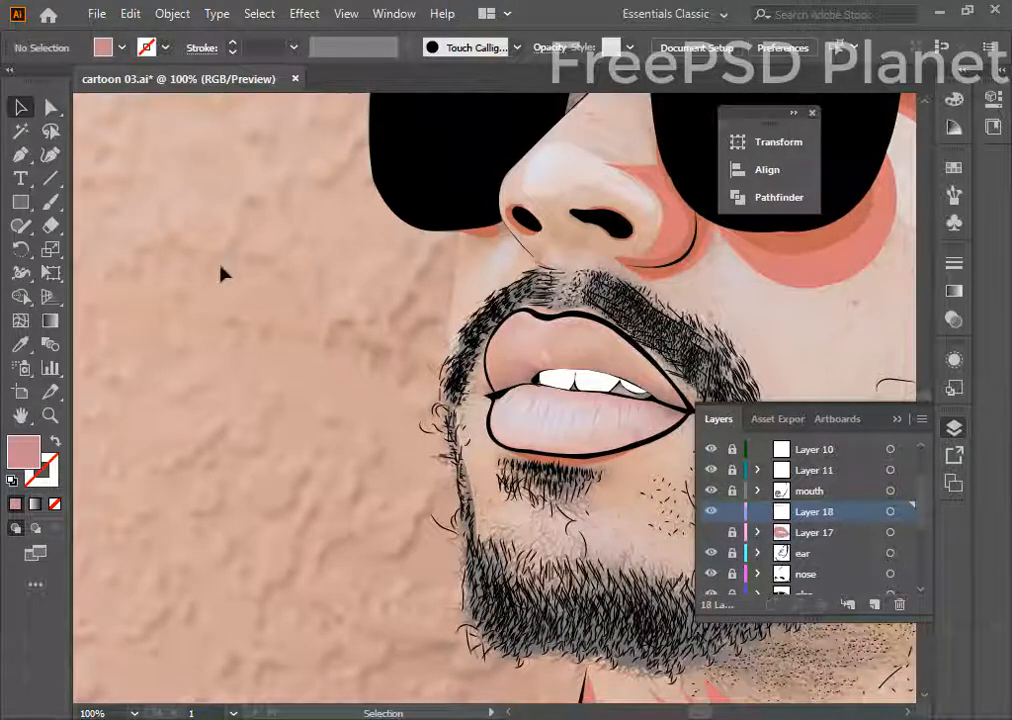
double_click(24, 455)
click(533, 513)
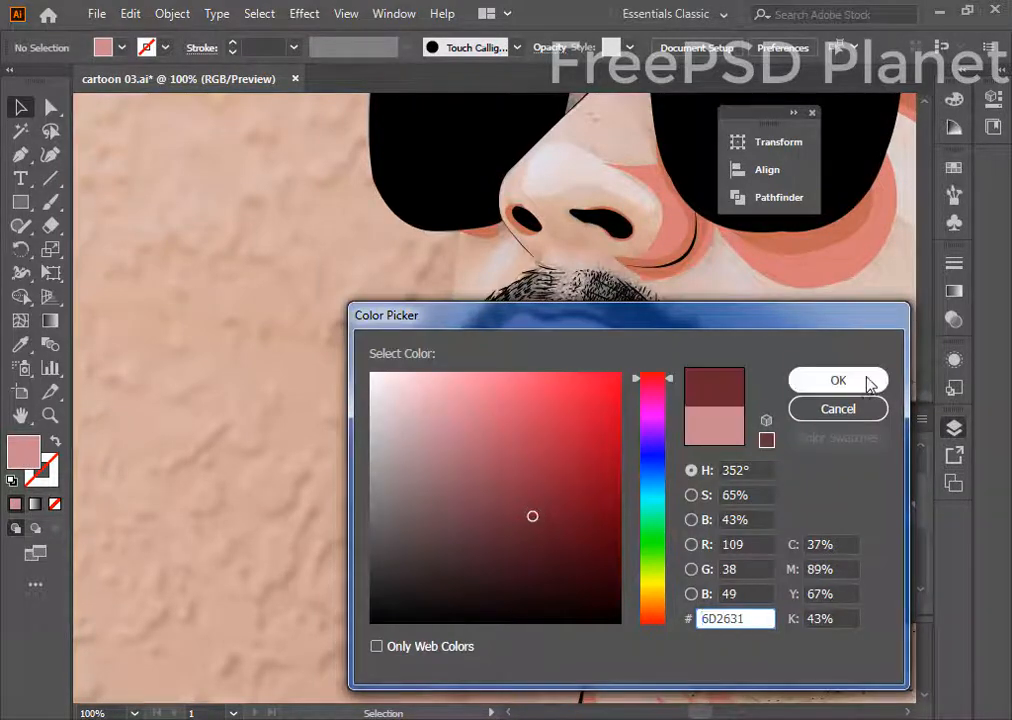
click(870, 383)
- Draw two slim, slanted dark red crease shapes with the Pen tool on the near half of the lower lip
key(ctrl+plus)
key(ctrl+plus)
key(ctrl+plus)
drag(585, 536, 422, 477)
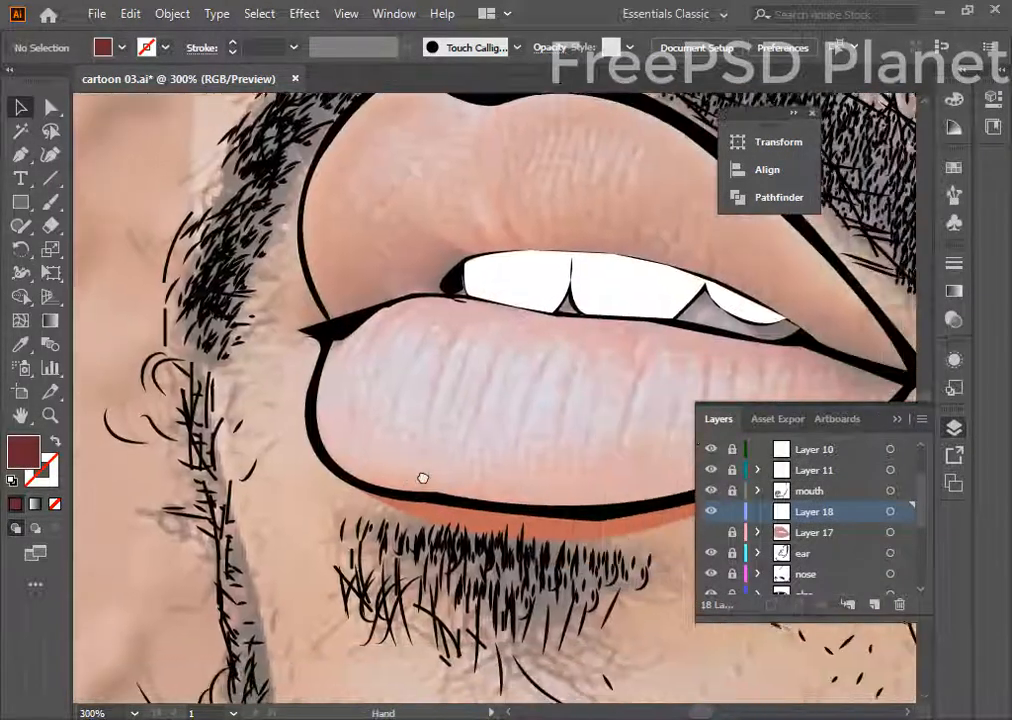
click(21, 156)
click(420, 384)
click(453, 325)
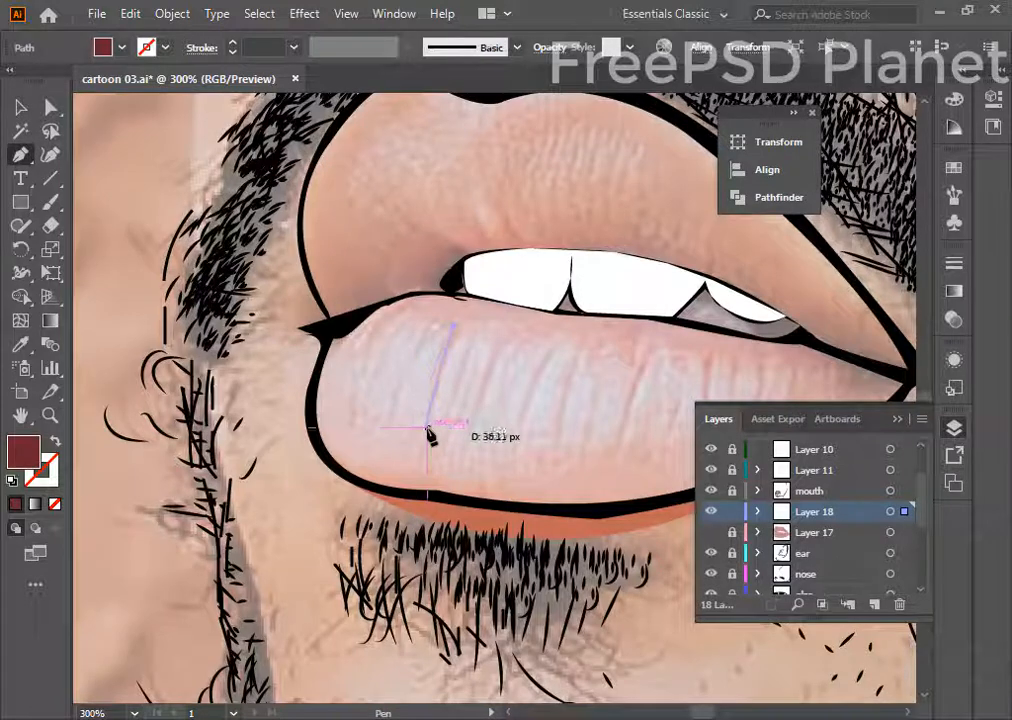
click(423, 428)
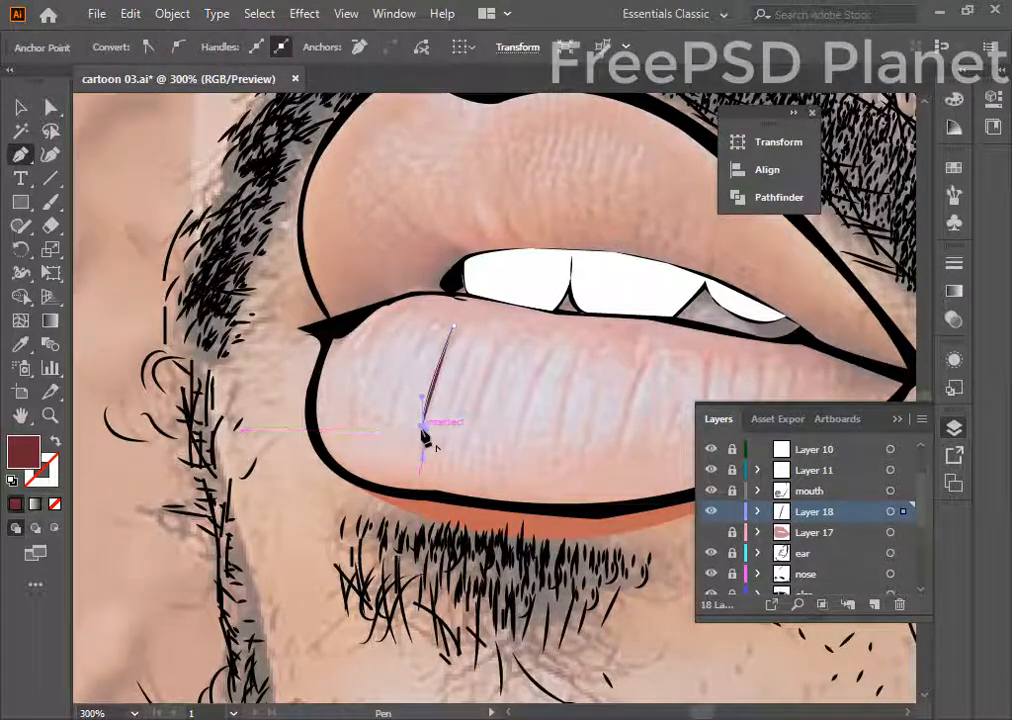
click(499, 338)
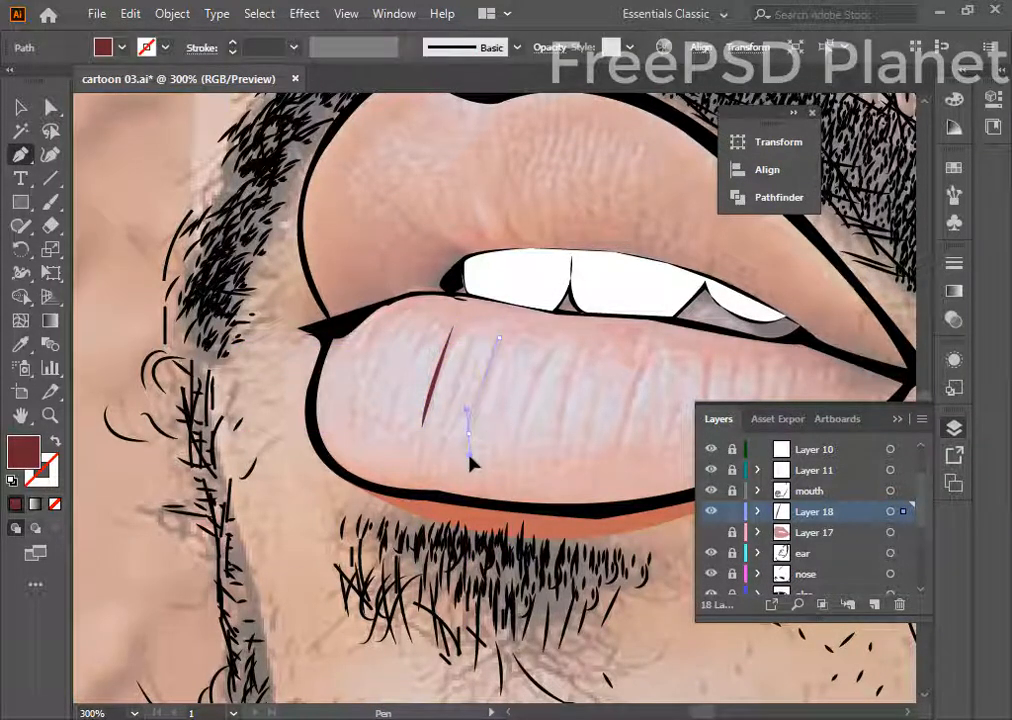
click(468, 432)
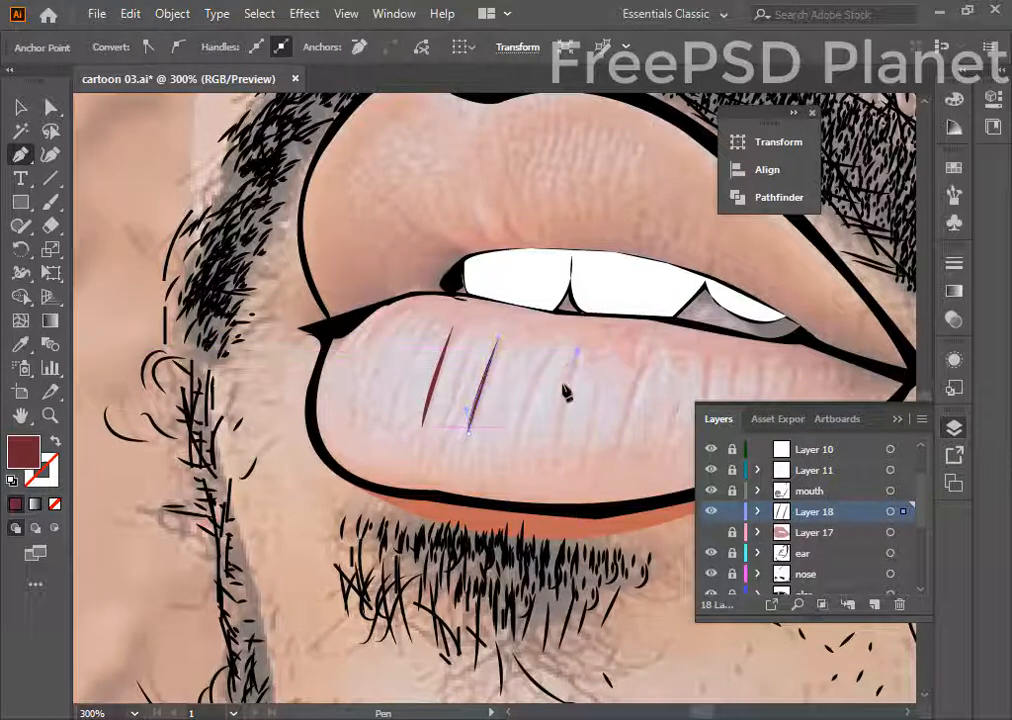
- Draw two more slanted crease shapes further along the lower lip towards the far mouth corner
click(558, 461)
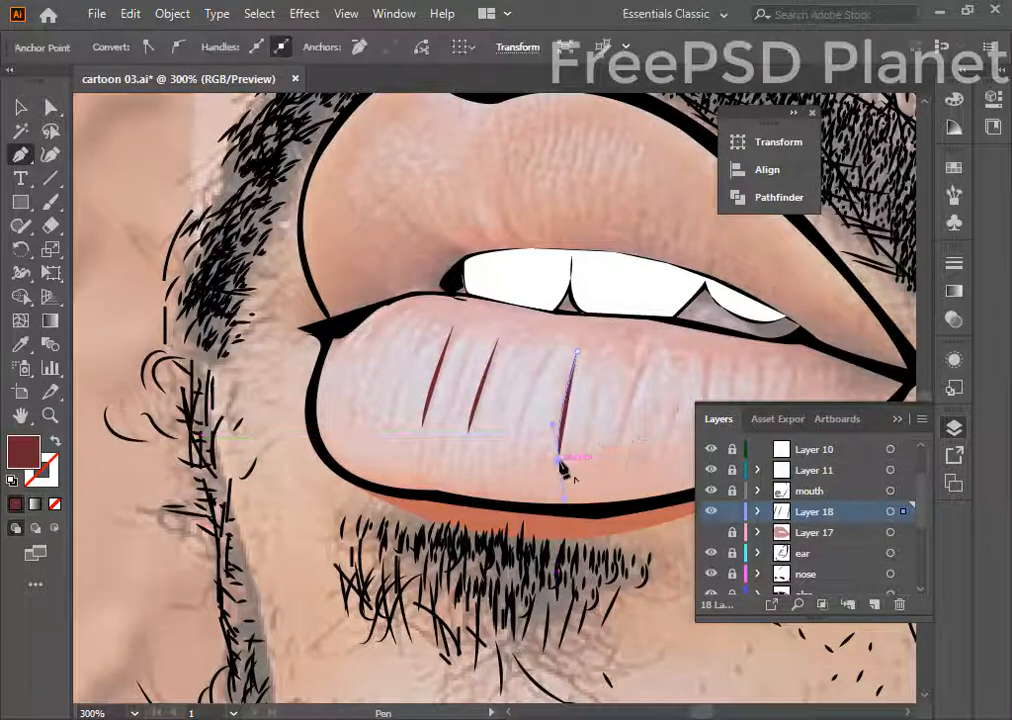
click(577, 352)
click(647, 354)
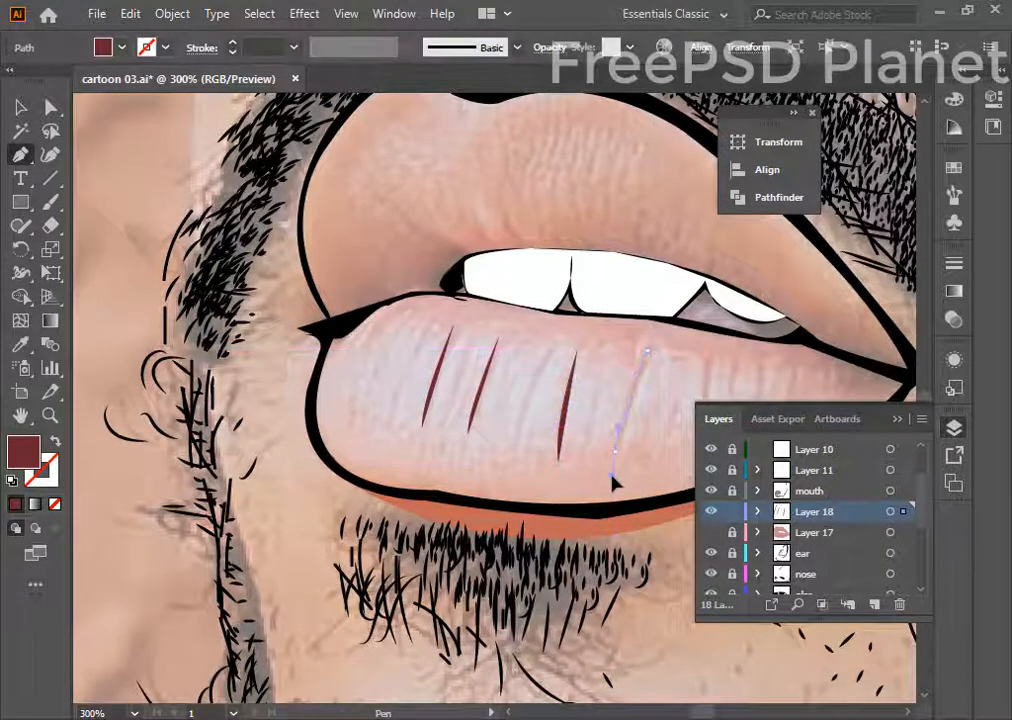
click(615, 450)
- Add a new layer above Layer 17 and set the fill to 914151
click(822, 535)
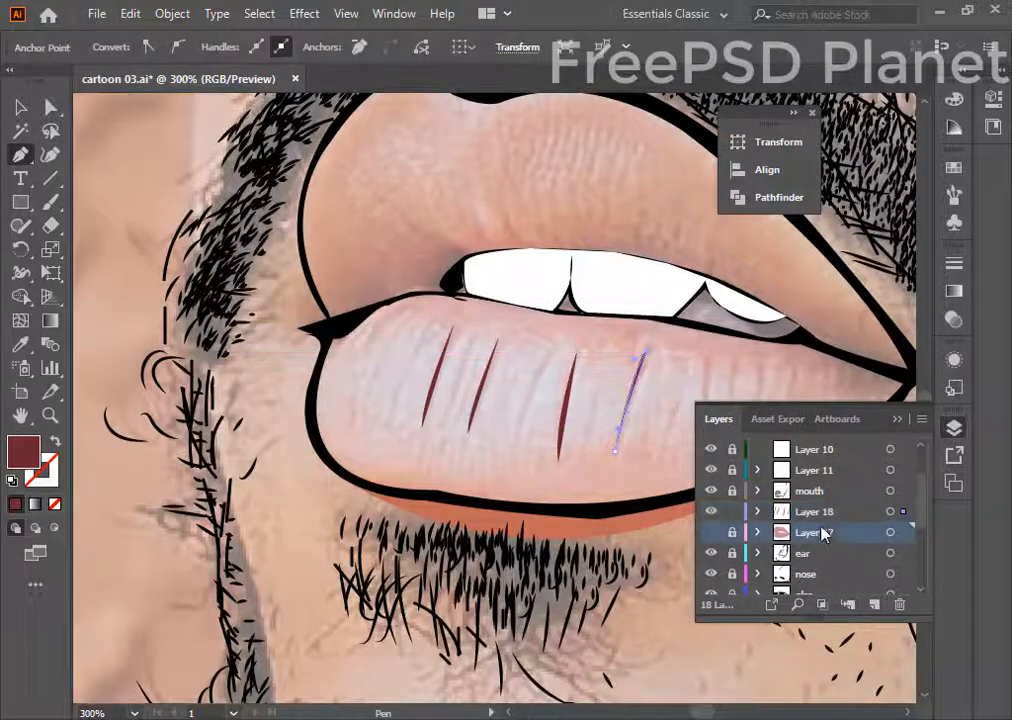
click(874, 605)
double_click(24, 452)
click(506, 481)
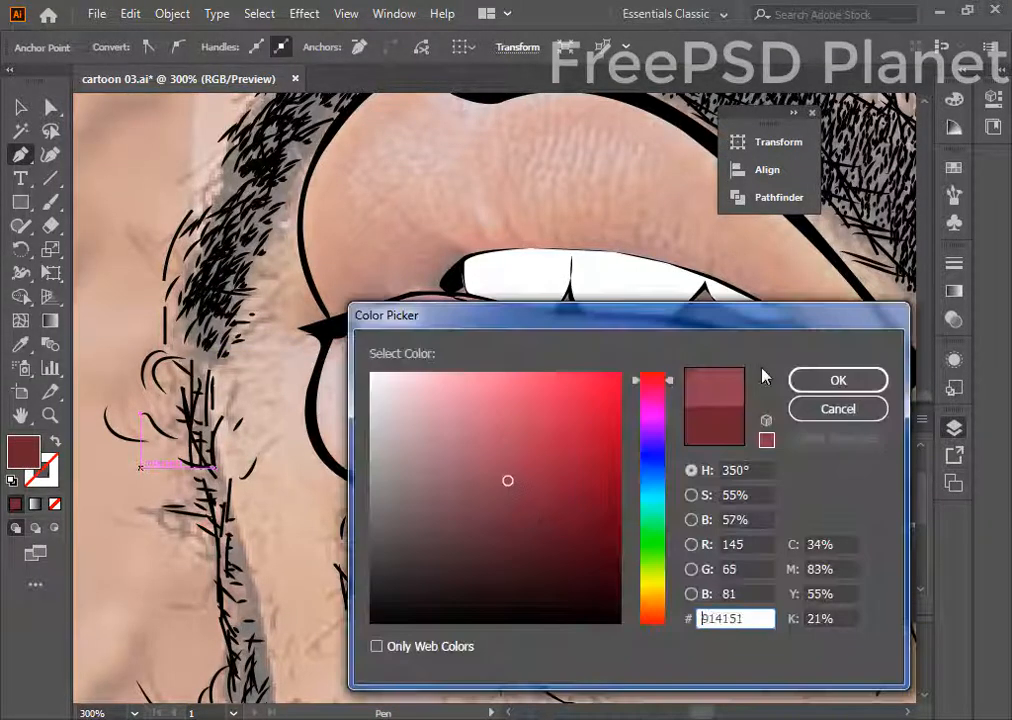
click(836, 379)
click(415, 428)
drag(453, 322, 455, 335)
- Show Layer 17, deselect the crease and review the creased pink lips against the rest of the face
click(714, 551)
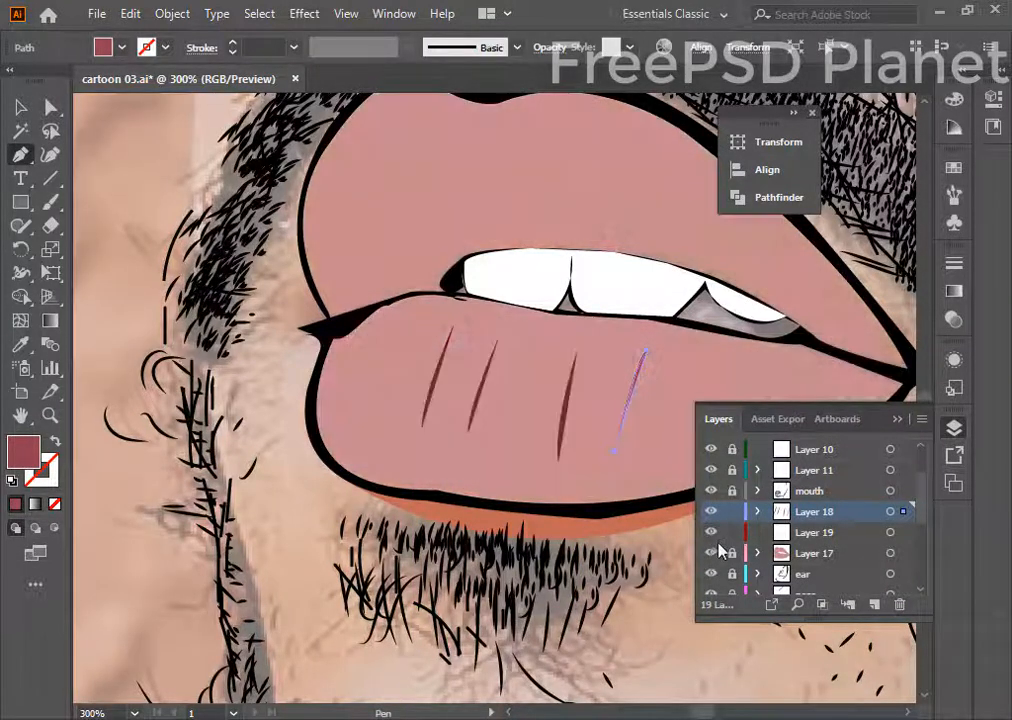
click(22, 107)
click(554, 468)
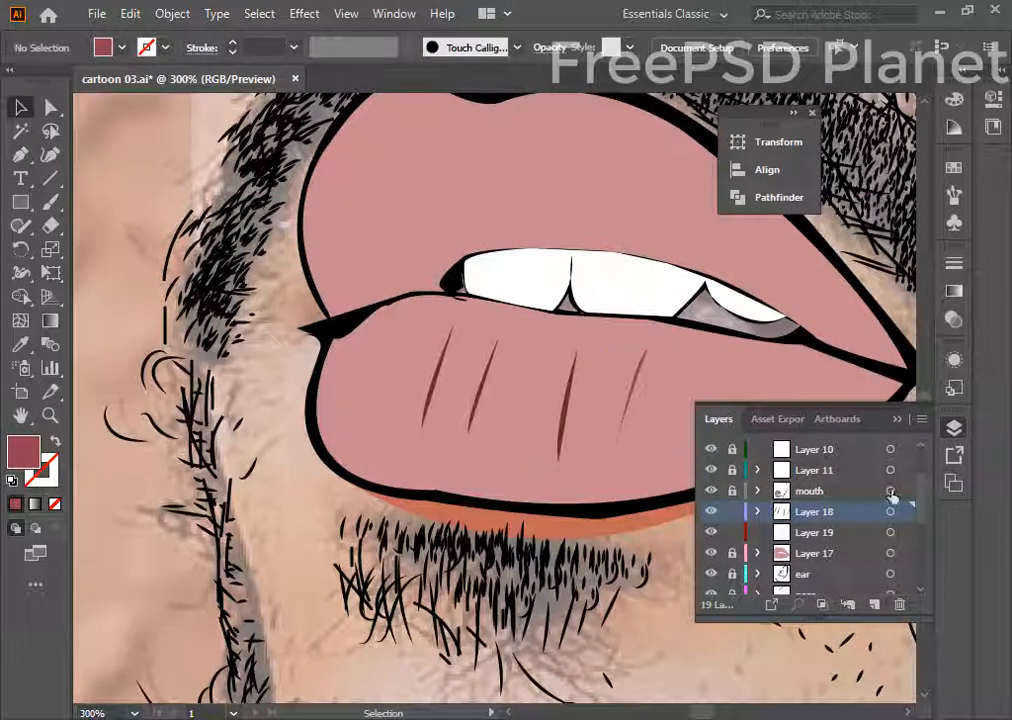
key(ctrl+minus)
key(ctrl+minus)
key(ctrl+minus)
key(ctrl+minus)
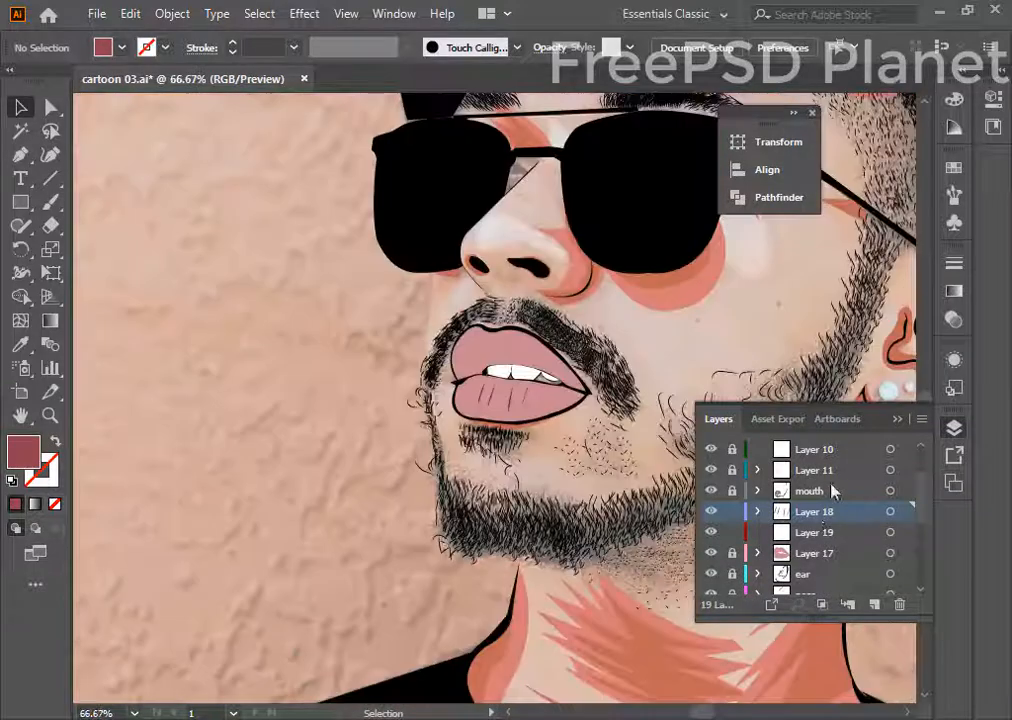
- Make Layer 19 active and toggle Layer 17 to compare the pink lips with the photo, leaving Layer 17 hidden
click(806, 538)
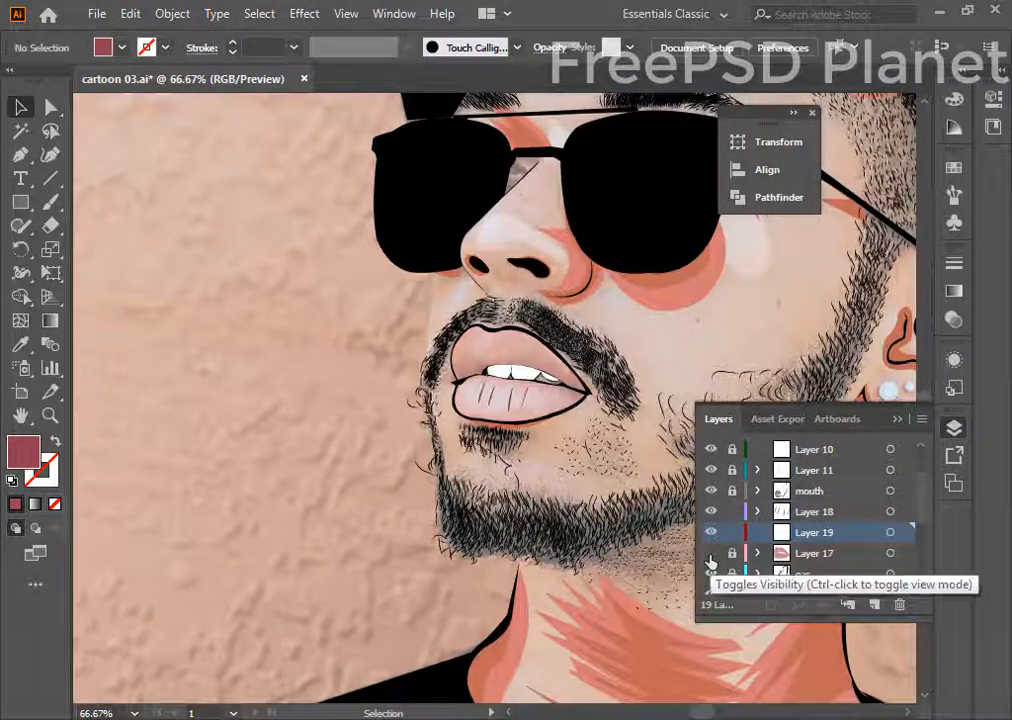
key(ctrl+plus)
key(ctrl+plus)
key(ctrl+plus)
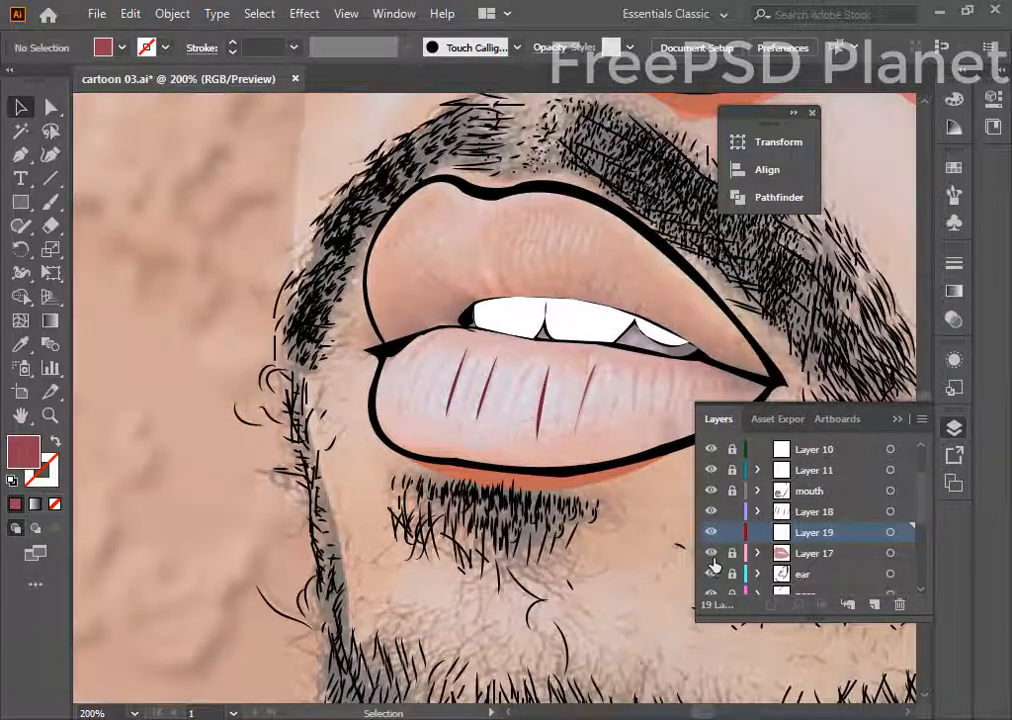
click(709, 555)
click(709, 555)
click(712, 555)
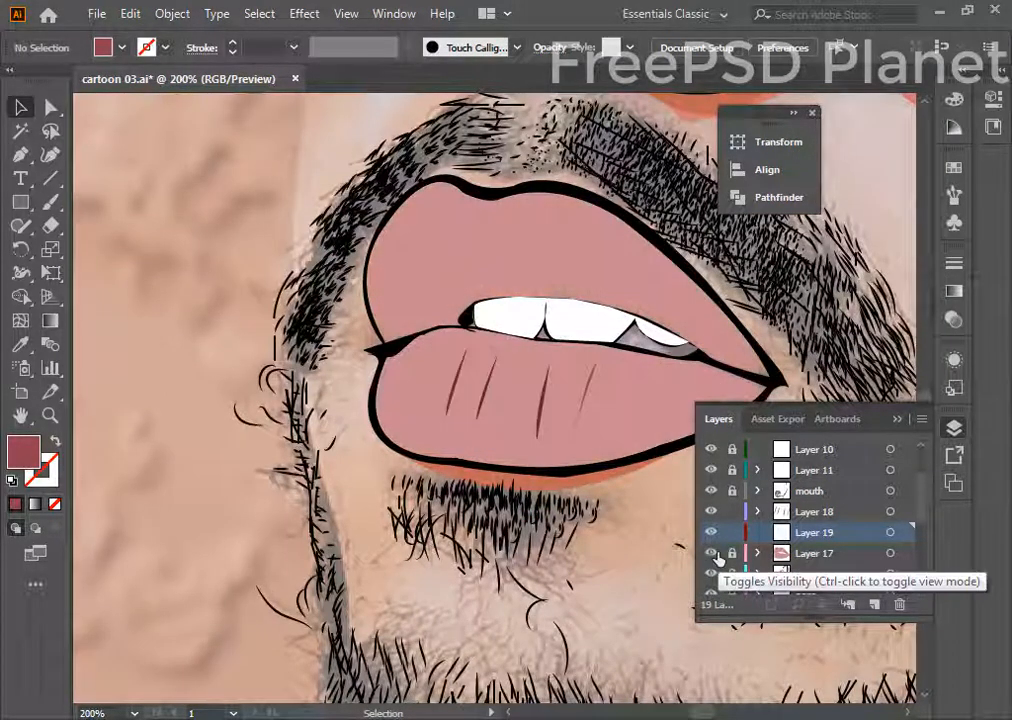
click(712, 555)
click(712, 555)
click(712, 555)
click(712, 555)
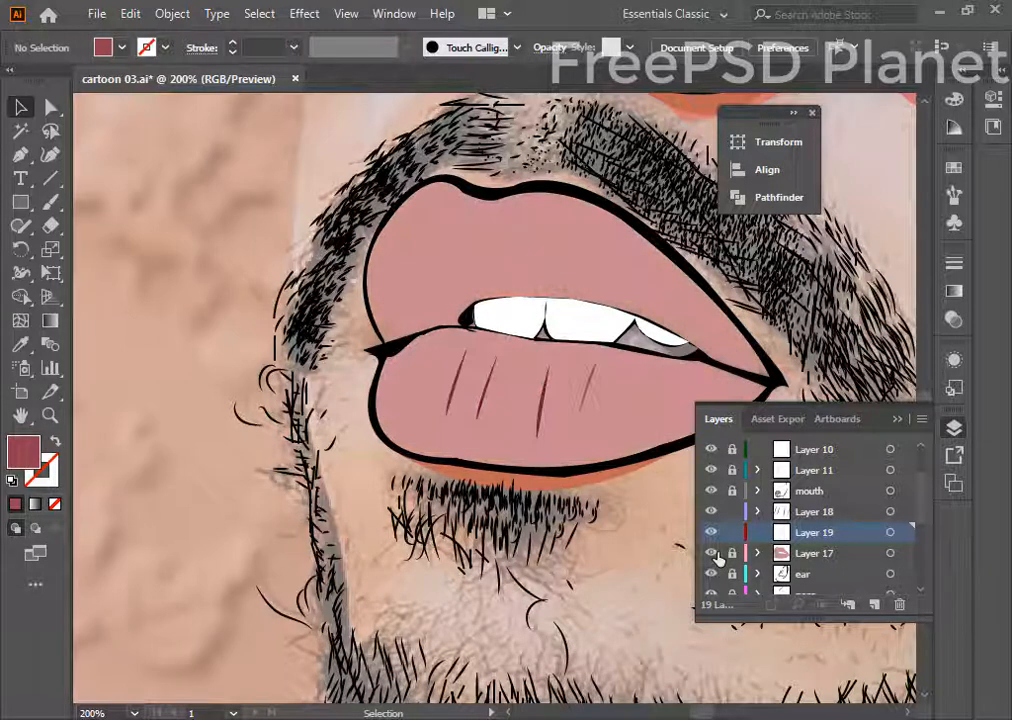
click(712, 555)
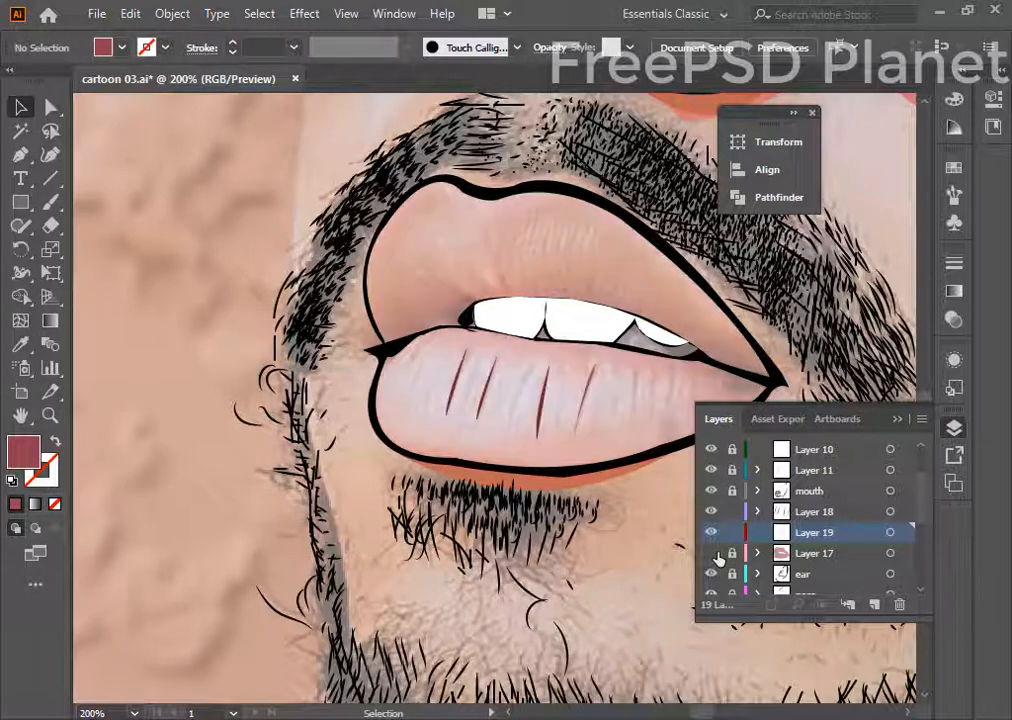
- Draw a closed, curved highlight shape on Layer 19 over the middle of the lower lip, spanning all the creases
click(20, 155)
click(447, 422)
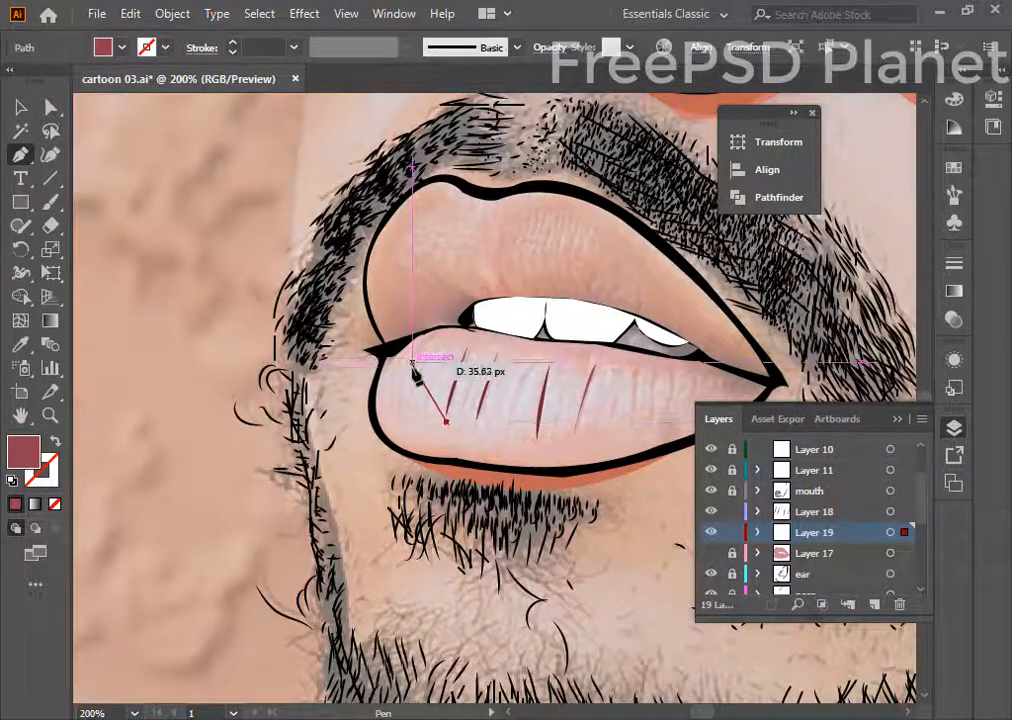
drag(417, 365, 446, 310)
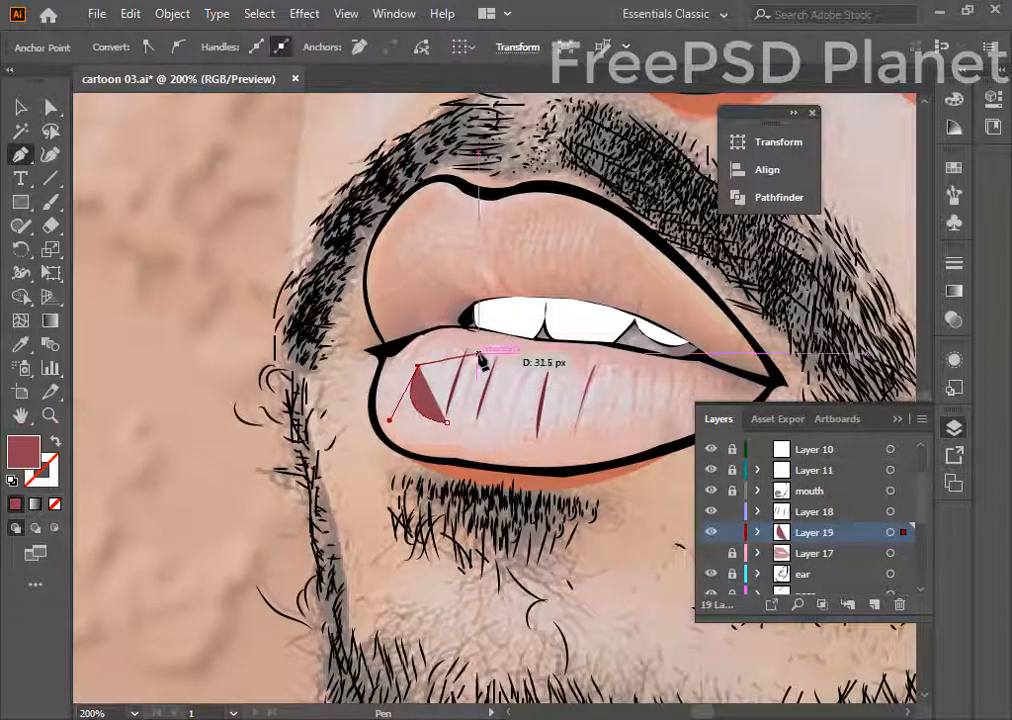
drag(480, 350, 707, 364)
click(650, 373)
drag(662, 410, 418, 437)
click(662, 410)
drag(518, 437, 453, 428)
click(440, 418)
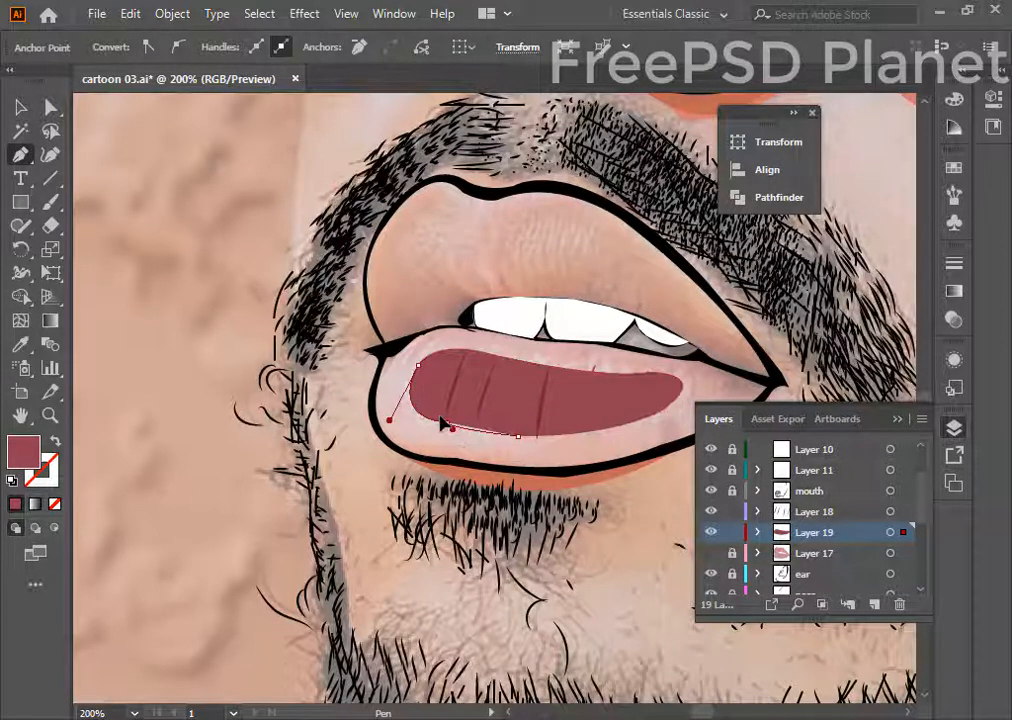
- Recolour the lower lip highlight shape with a very pale, almost white pink fill
double_click(23, 452)
click(407, 388)
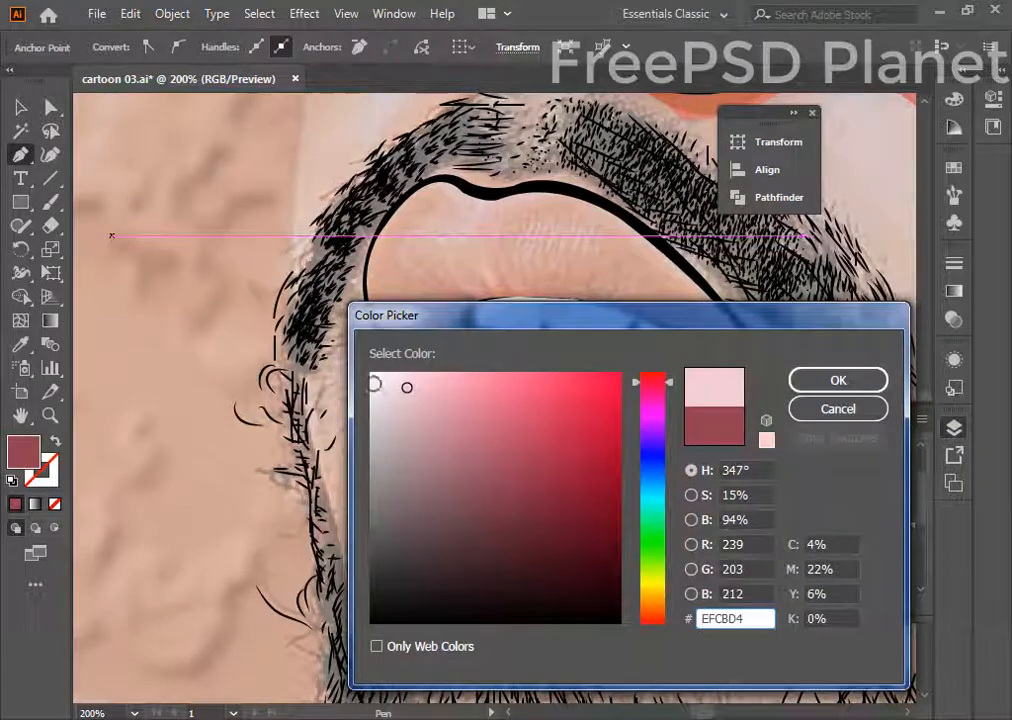
click(380, 384)
click(838, 380)
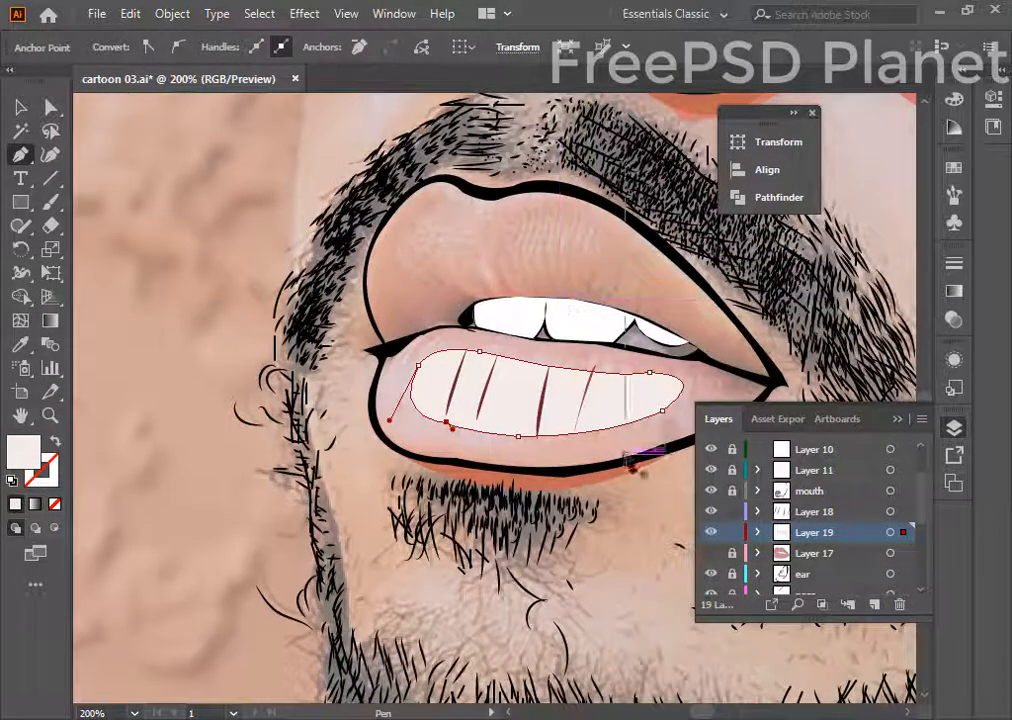
- Set the lower lip highlight's opacity to 33%
key(v)
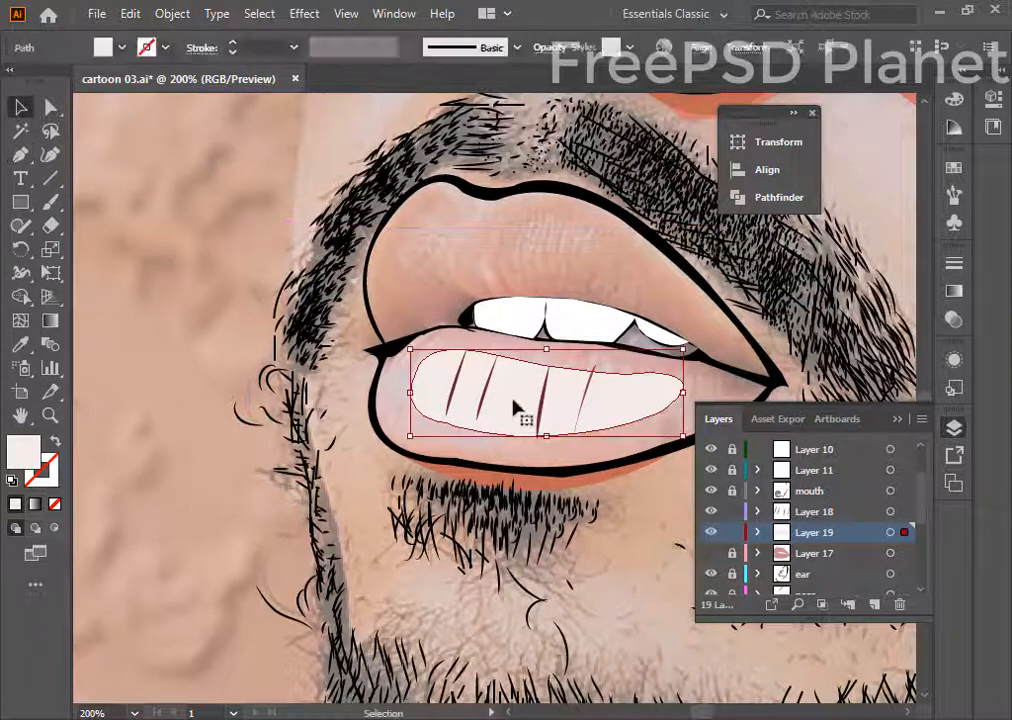
click(549, 47)
click(538, 80)
click(488, 106)
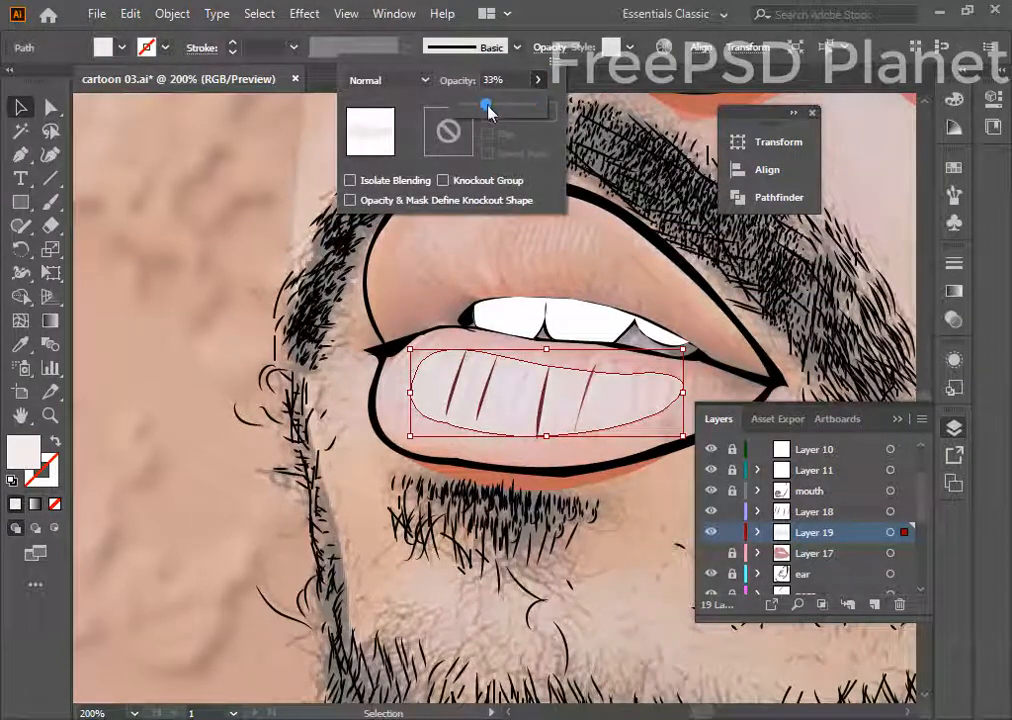
click(25, 101)
- Show Layer 17, deselect the highlight and review the lower lip against the whole portrait
click(704, 555)
click(711, 553)
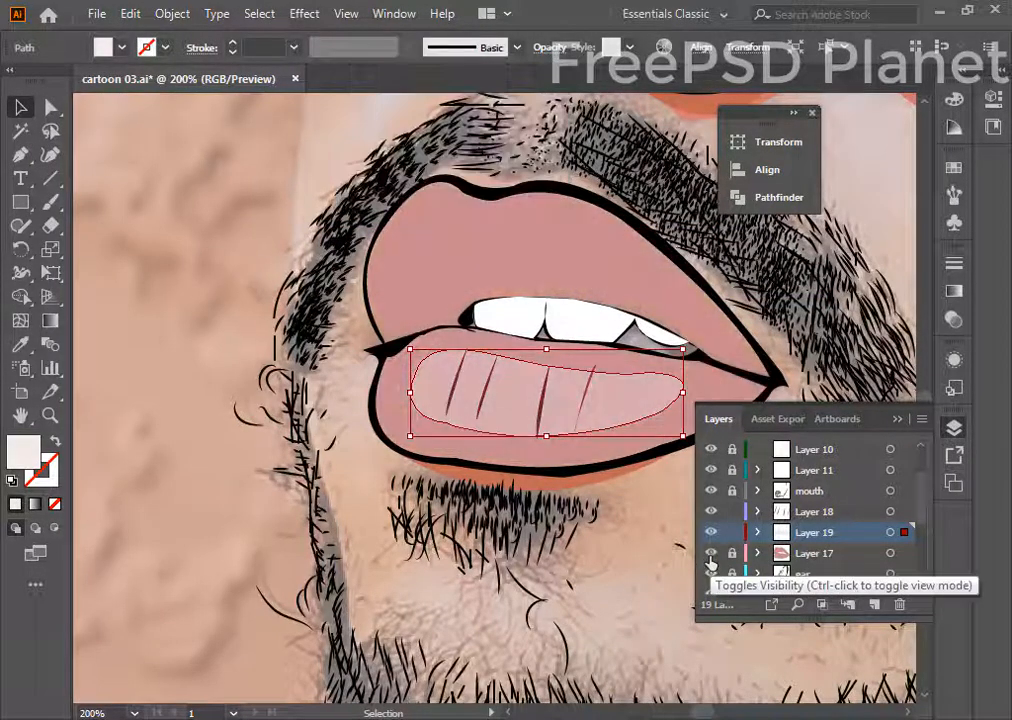
click(222, 285)
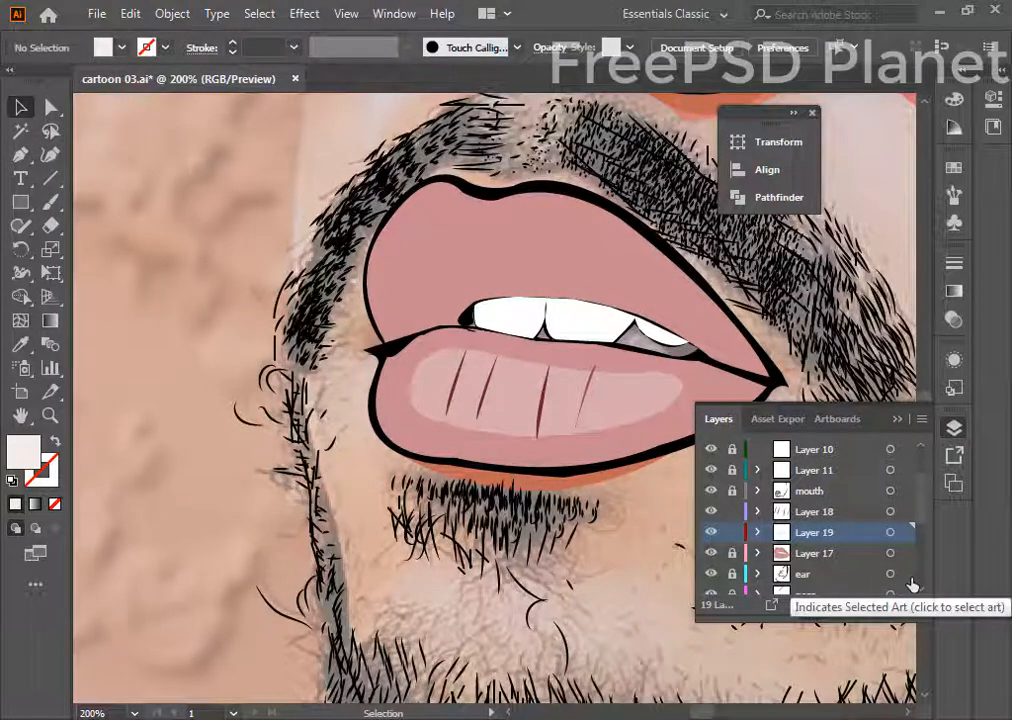
key(ctrl+minus)
key(ctrl+minus)
key(ctrl+minus)
key(ctrl+minus)
key(ctrl+minus)
key(ctrl+minus)
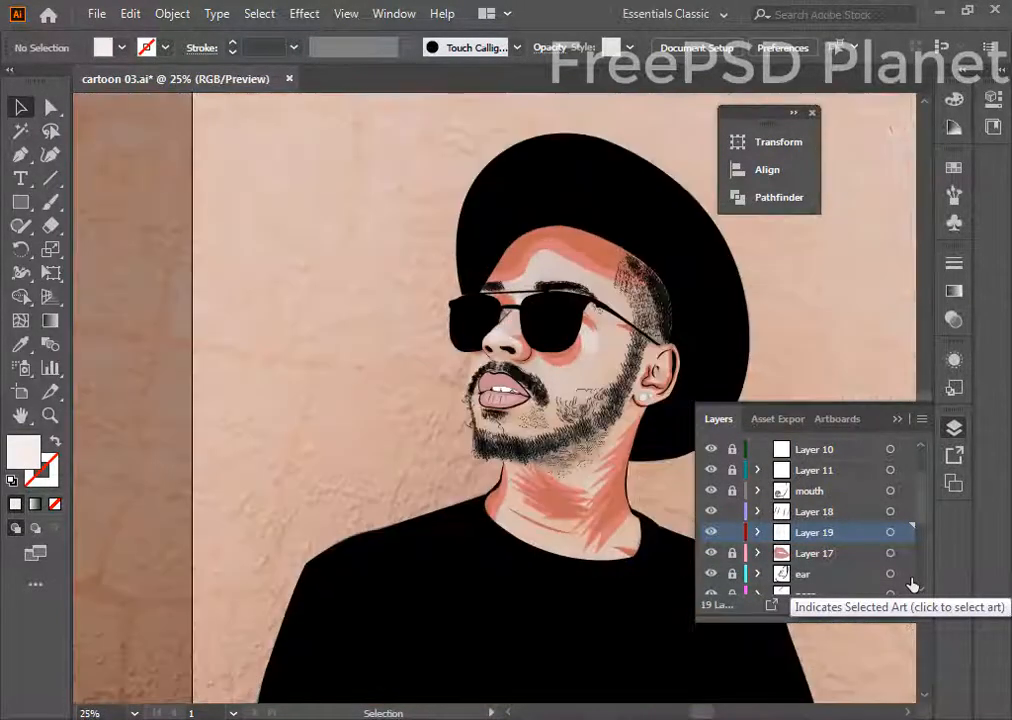
- Switch Layer 17 to outline view to reveal the photo under the lips, with the Pen tool ready for highlights
key(ctrl+plus)
key(ctrl+plus)
key(ctrl+plus)
ctrl+click(710, 555)
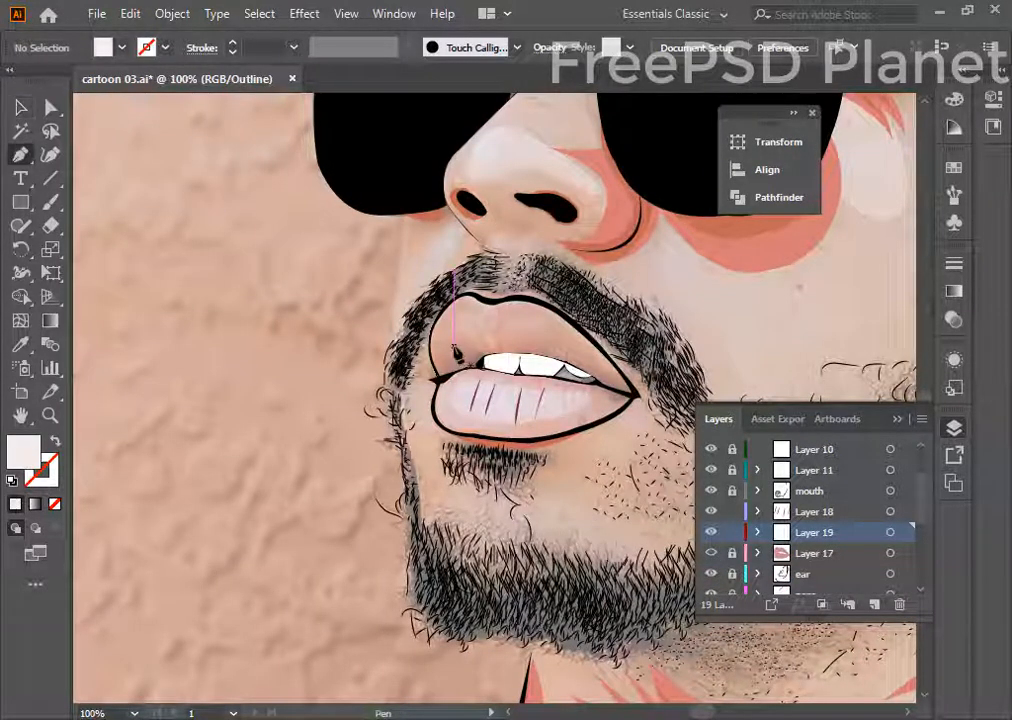
key(ctrl+plus)
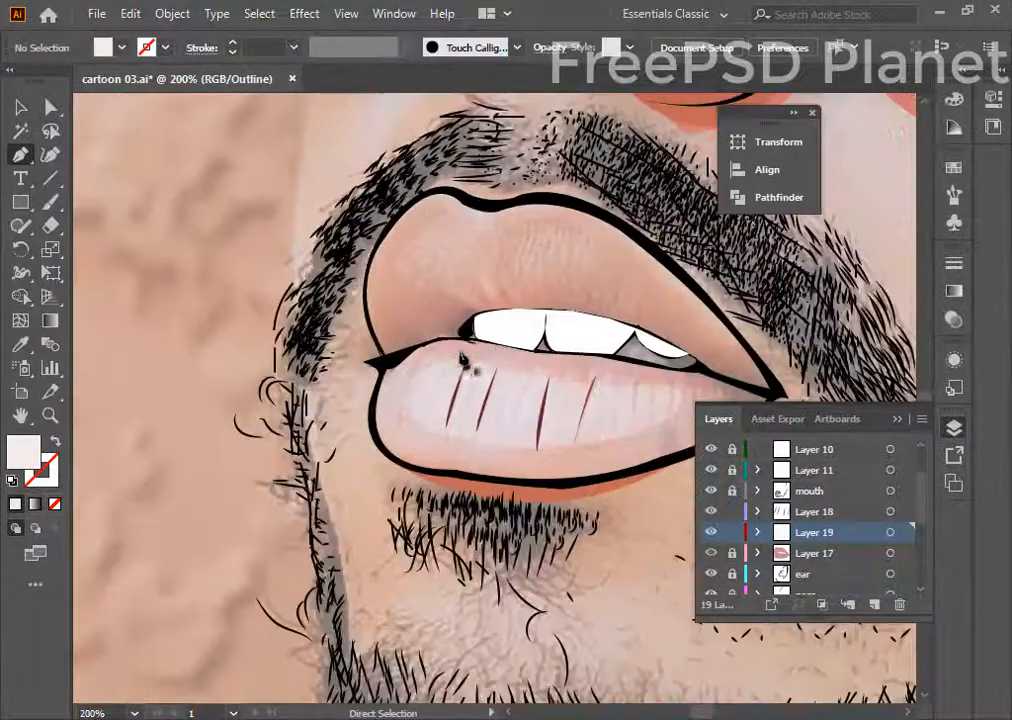
- Draw a closed, crescent-shaped pale highlight on the near side of the upper lip
drag(468, 246, 513, 242)
drag(383, 245, 382, 244)
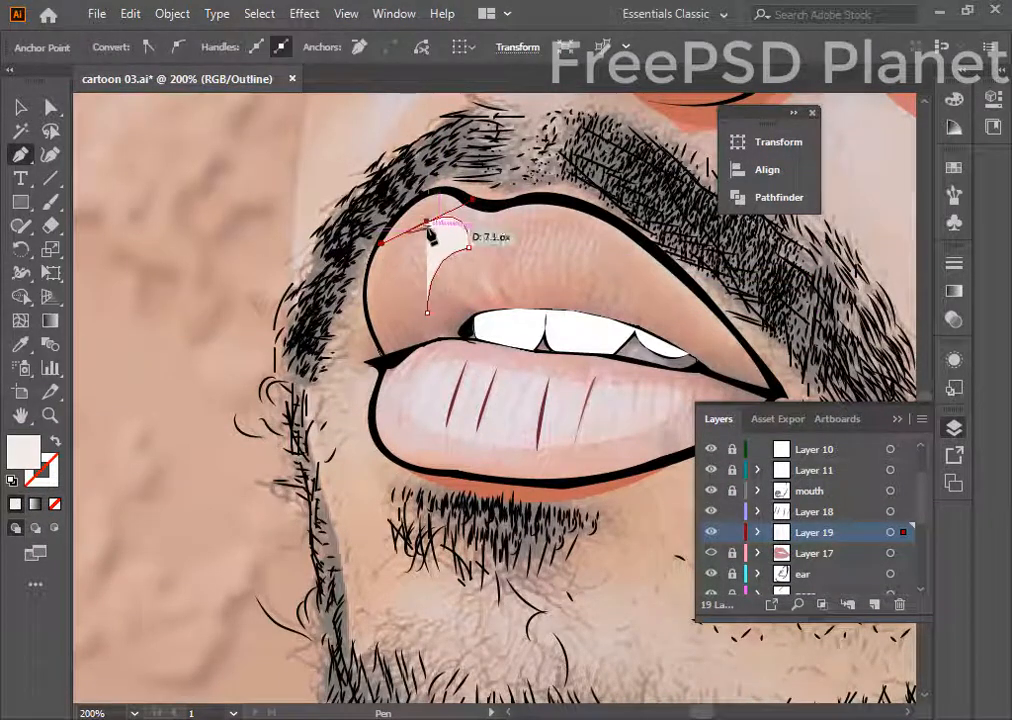
click(425, 227)
drag(407, 301, 423, 349)
key(ctrl+z)
key(ctrl+z)
click(427, 222)
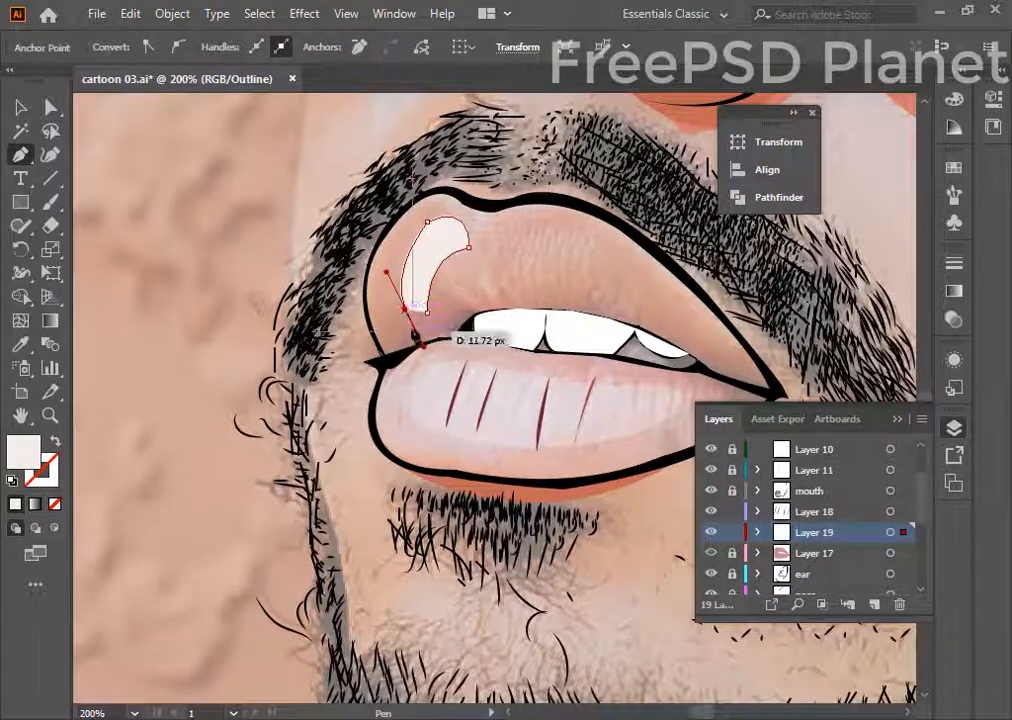
click(405, 310)
click(427, 312)
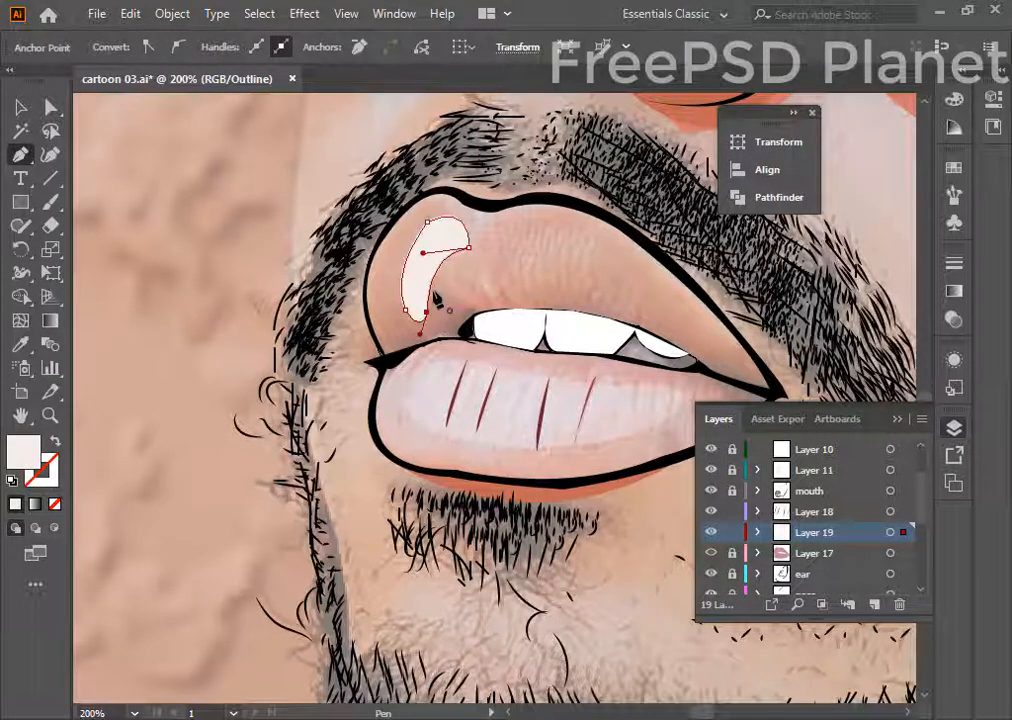
- Draw a second arched pale highlight on the upper lip above the teeth and round its lower near corner to 16 px
click(612, 285)
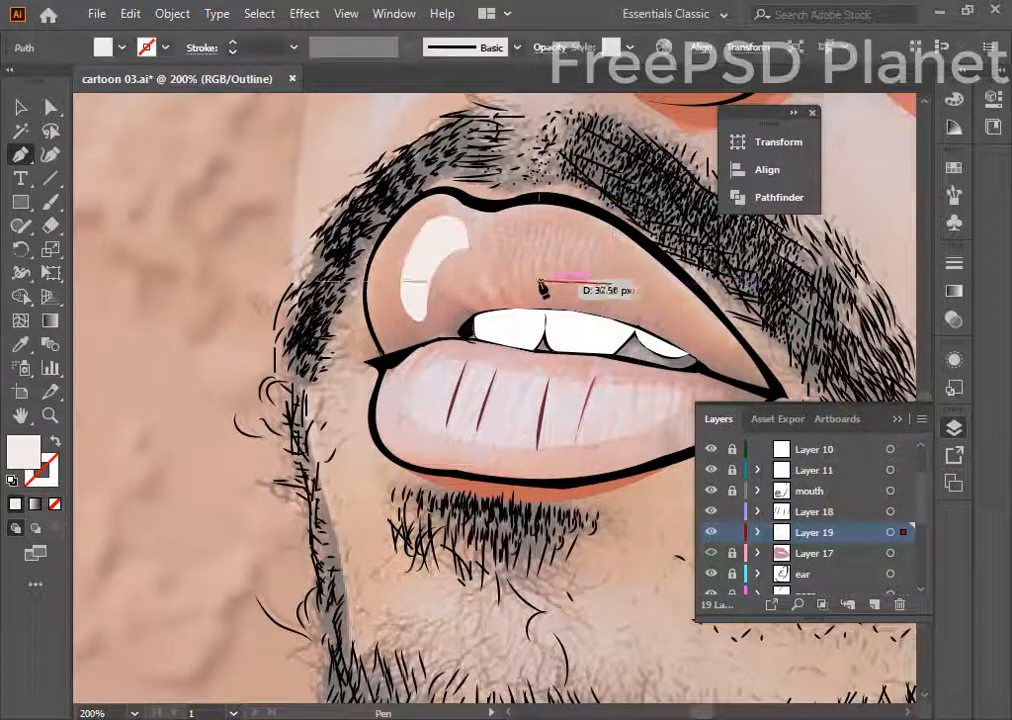
drag(541, 284, 515, 303)
click(541, 284)
drag(519, 252, 548, 231)
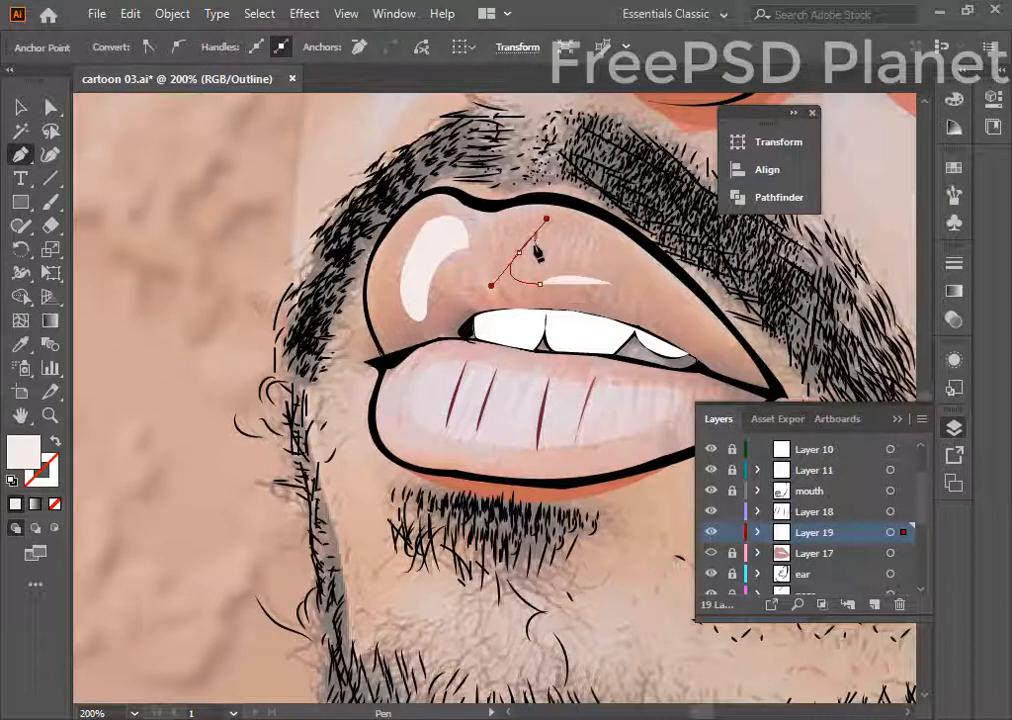
drag(611, 256, 532, 251)
click(611, 257)
click(52, 108)
click(540, 284)
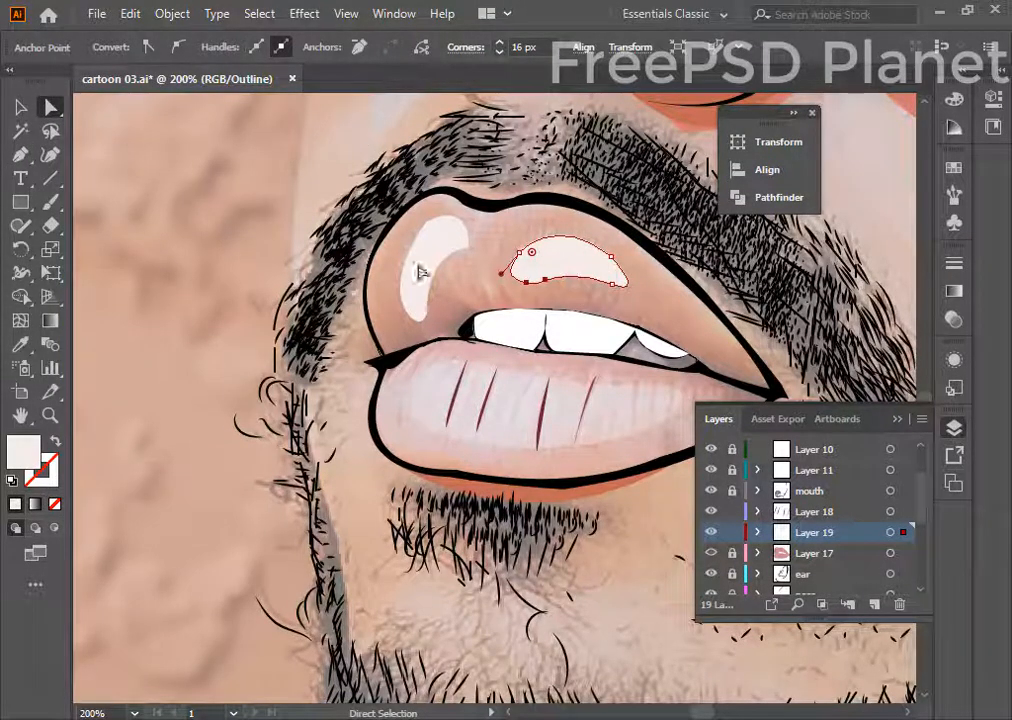
- Select both upper-lip highlights and lower their opacity so they become translucent
click(22, 107)
shift+click(425, 267)
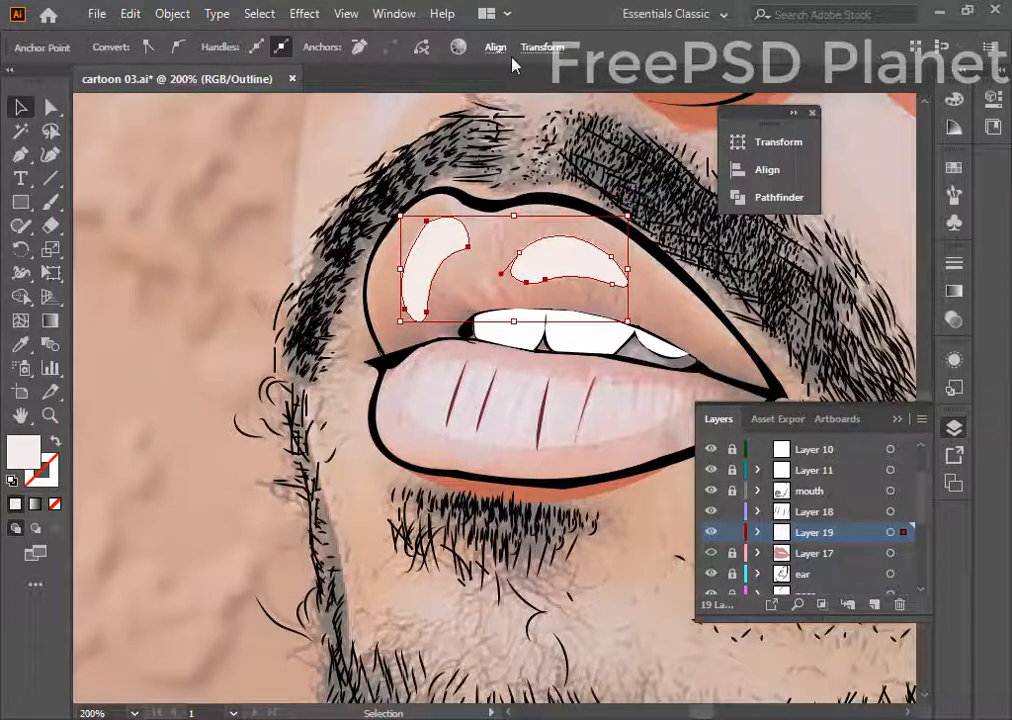
click(955, 292)
click(954, 320)
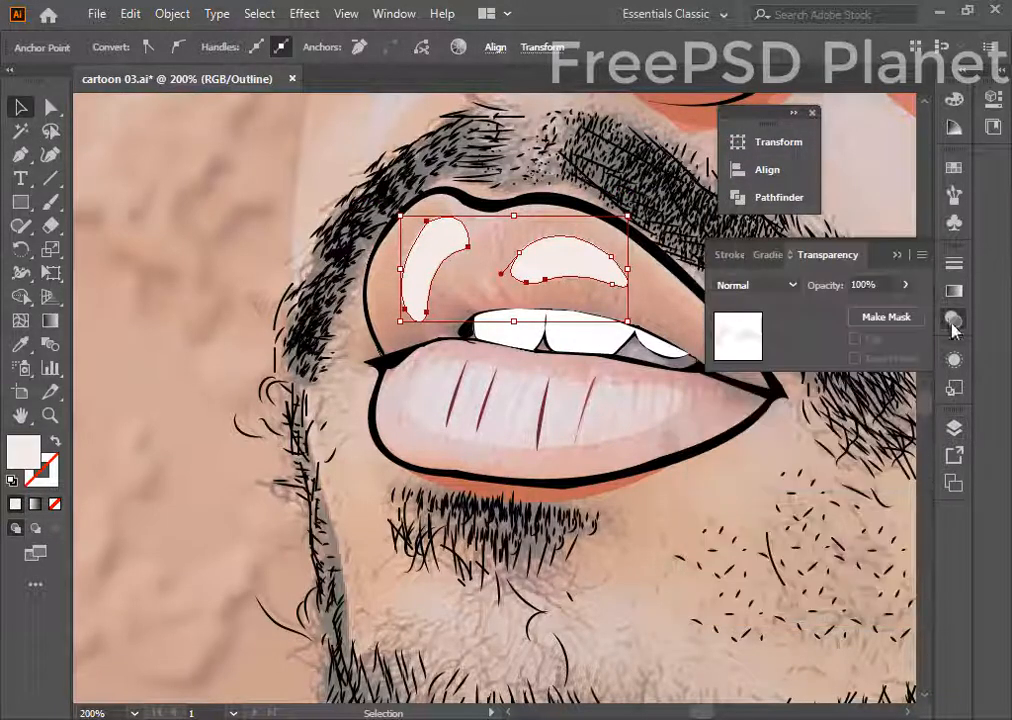
drag(862, 315, 867, 312)
click(955, 428)
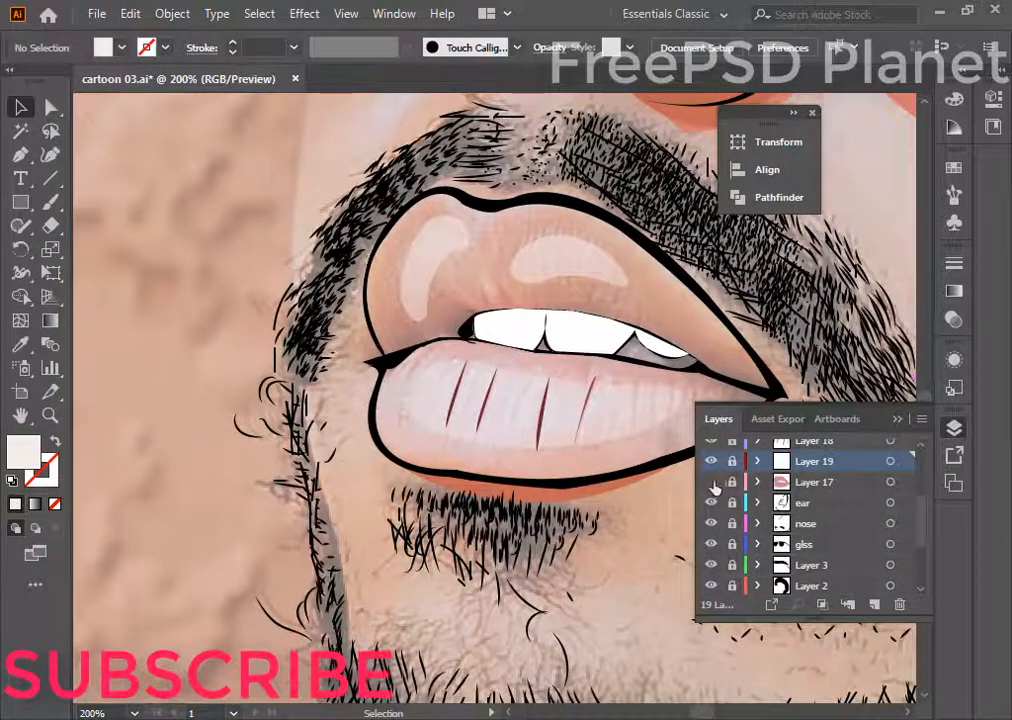
- Show the pink lip colour on Layer 17 and the skin base on Layer 13, and review the whole portrait
click(711, 487)
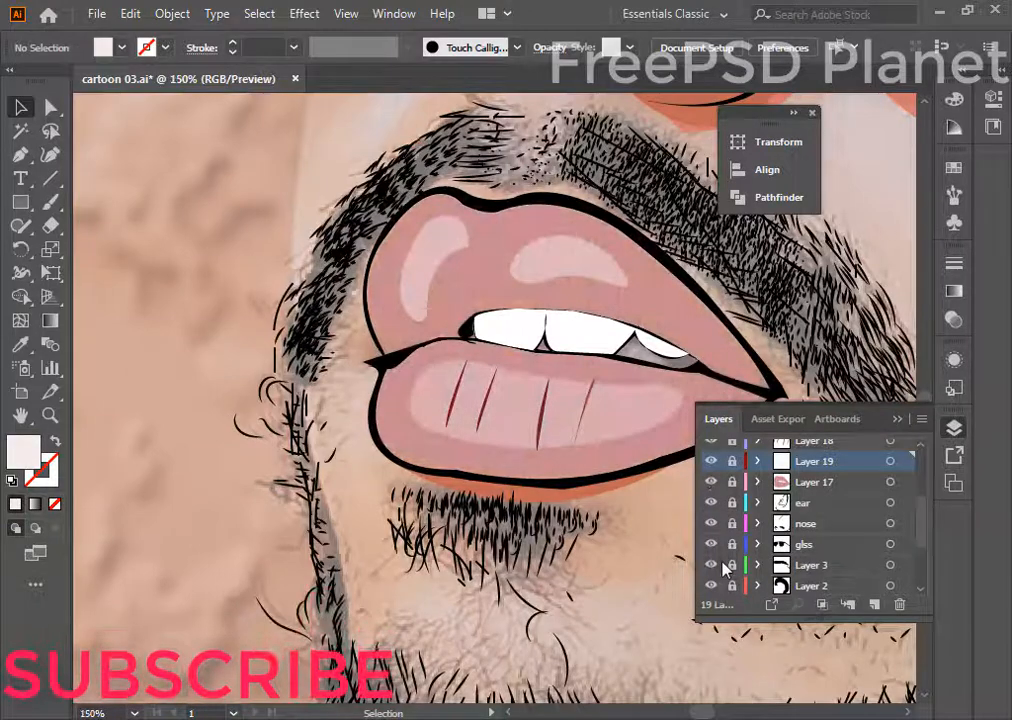
key(ctrl+minus)
key(ctrl+minus)
key(p)
key(ctrl+minus)
key(ctrl+minus)
key(ctrl+minus)
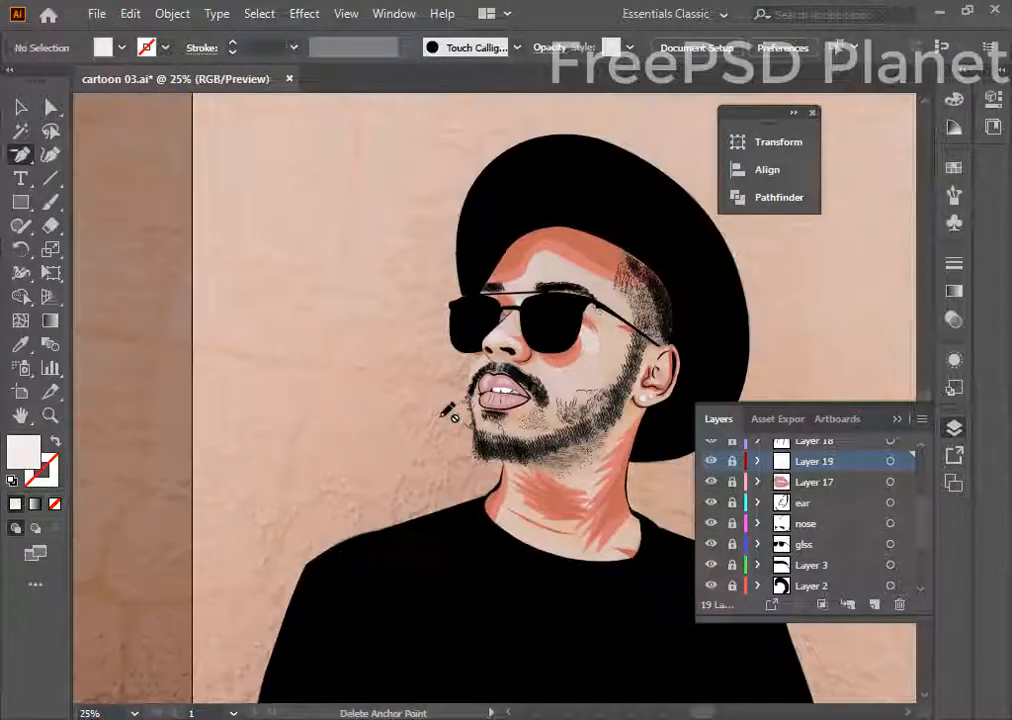
key(ctrl+minus)
scroll(727, 582, down, 3)
click(711, 566)
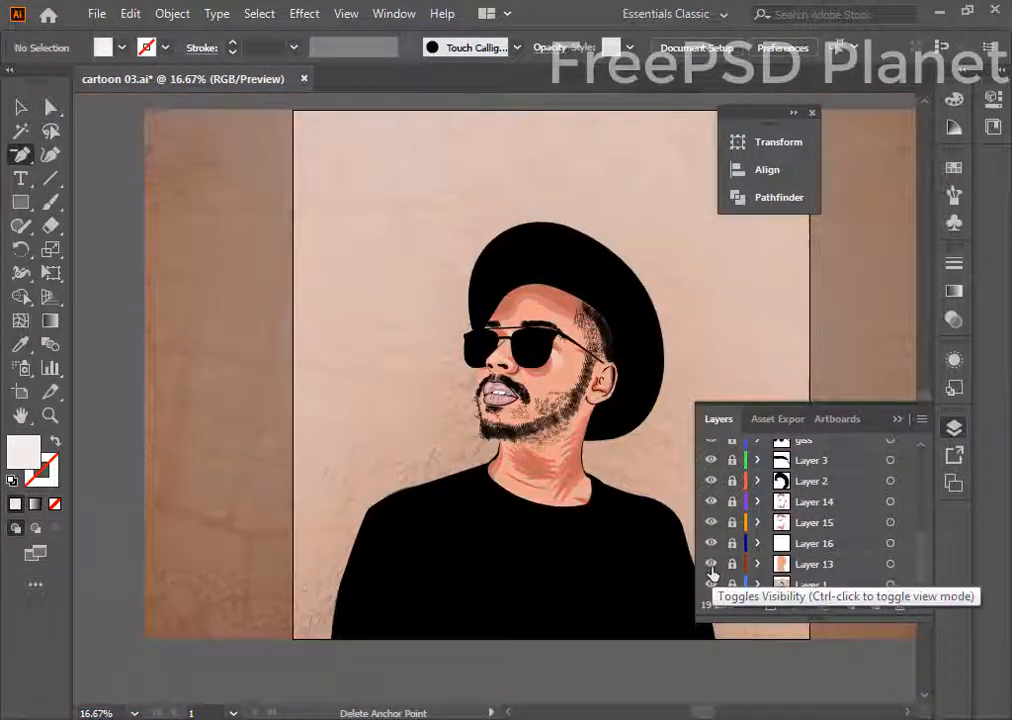
key(ctrl+plus)
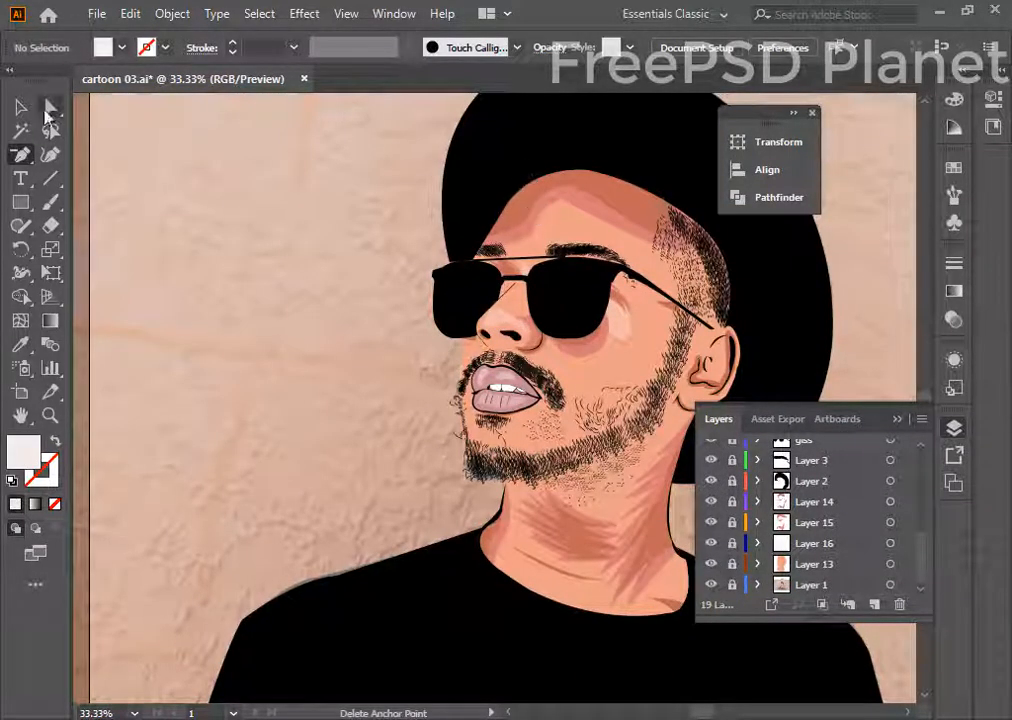
key(v)
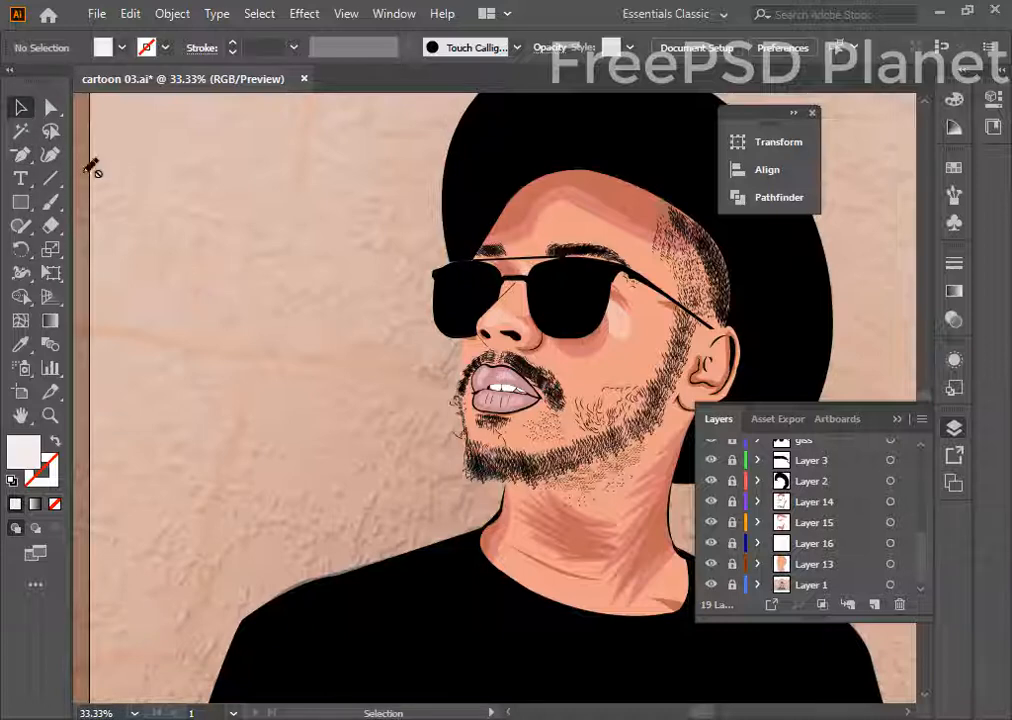
- Hide shading Layers 14, 15 and 16 to check the flat skin base, and show them again
click(808, 522)
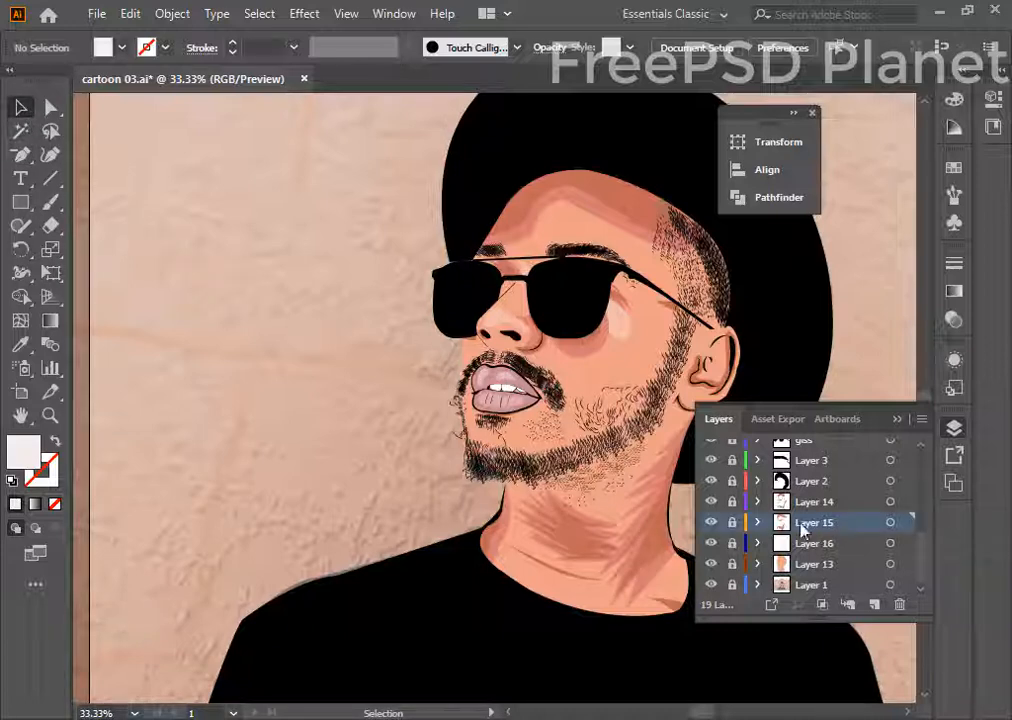
click(710, 522)
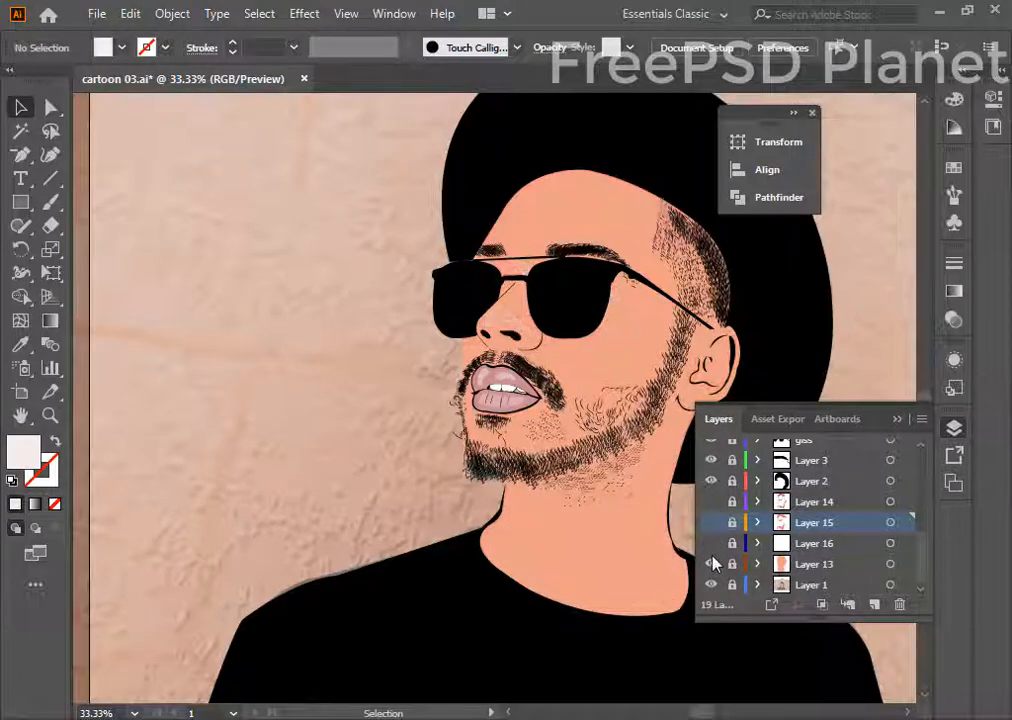
click(706, 523)
- Unlock Layers 14, 15 and 16 together with Layers 2 and 3, keeping Layers 13 and 1 locked
click(732, 503)
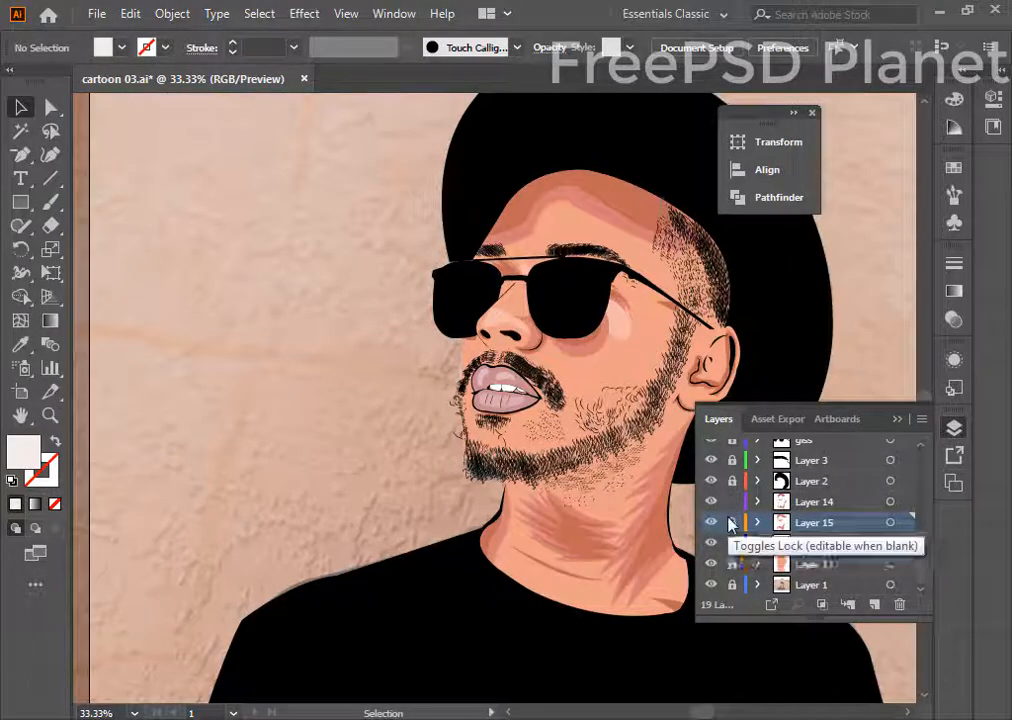
click(732, 523)
click(732, 483)
click(732, 544)
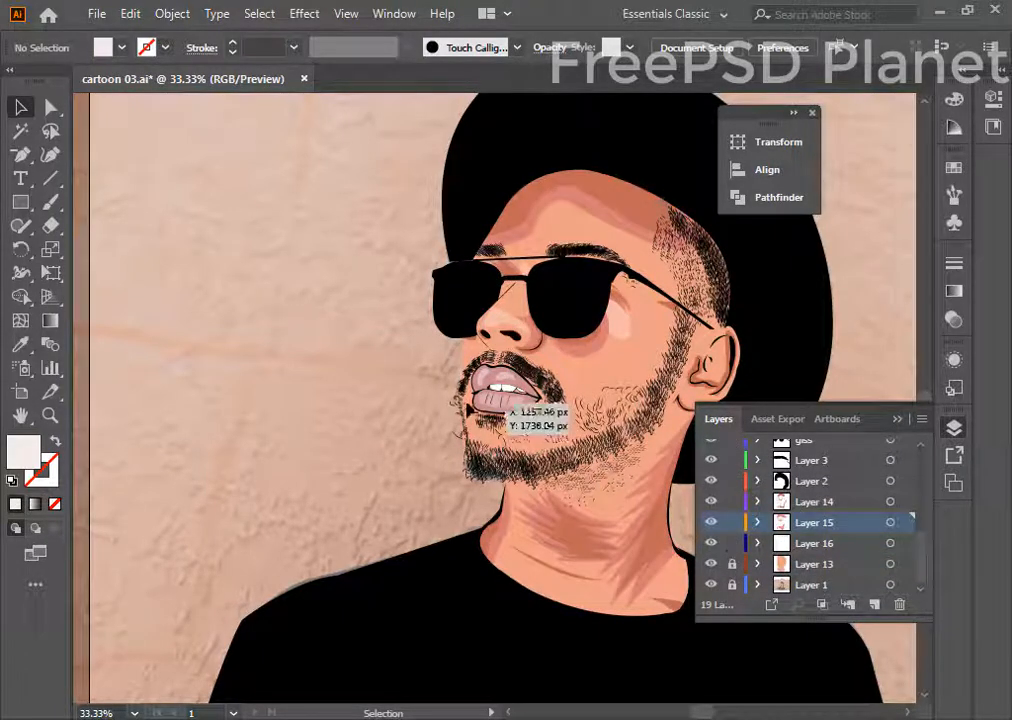
scroll(845, 515, up, 6)
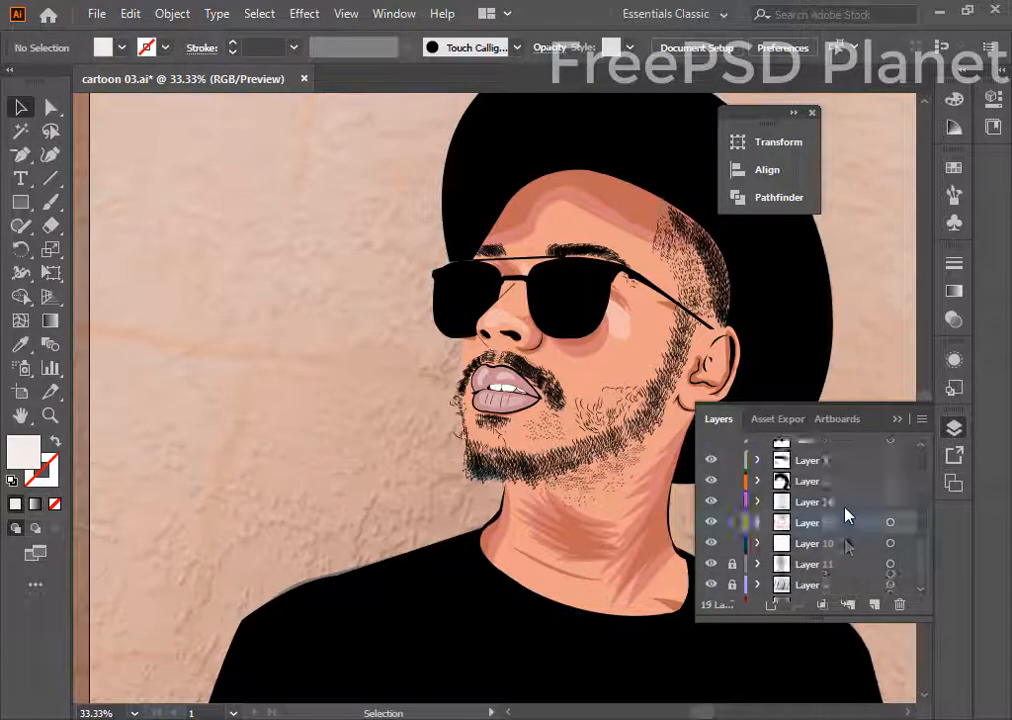